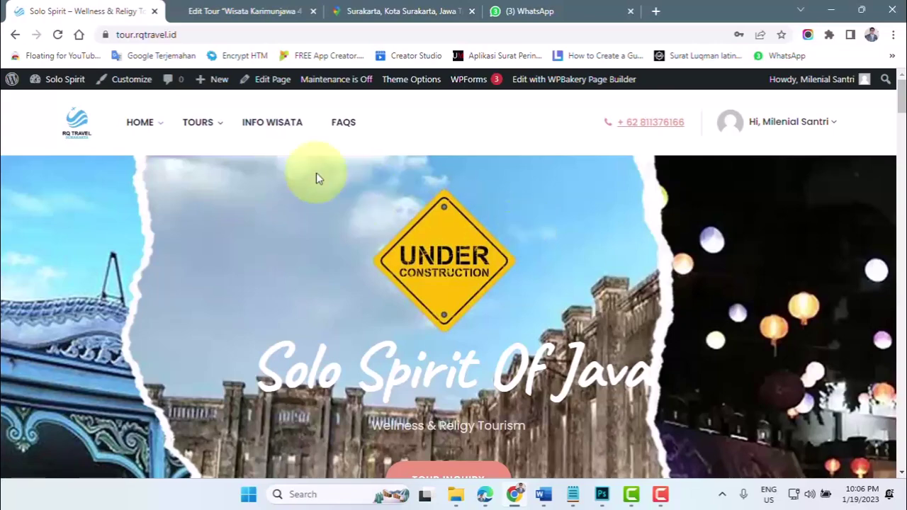
- Confirm the Semarang tour listing shows 'Could not find any tours', then head to + New > Tour
mouse_move(197, 132)
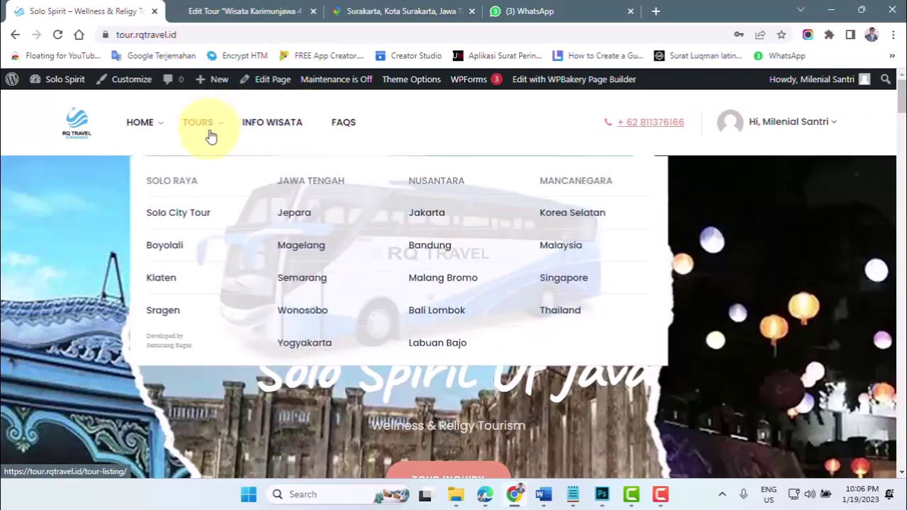
left_click(307, 282)
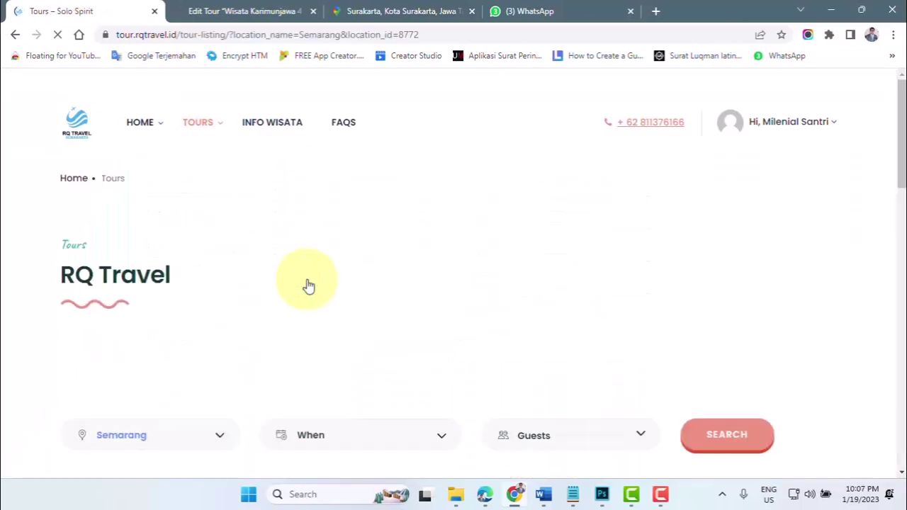
scroll(308, 285, "down", 3)
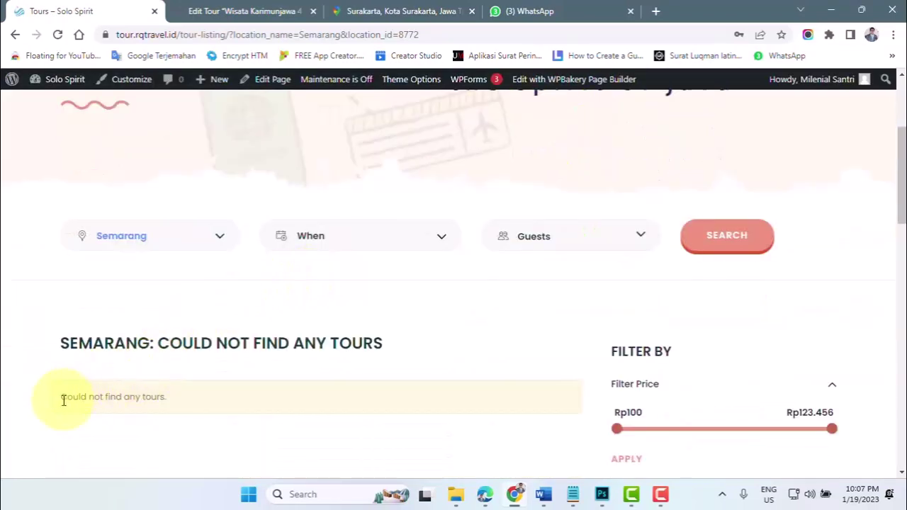
left_click_drag(63, 400, 174, 401)
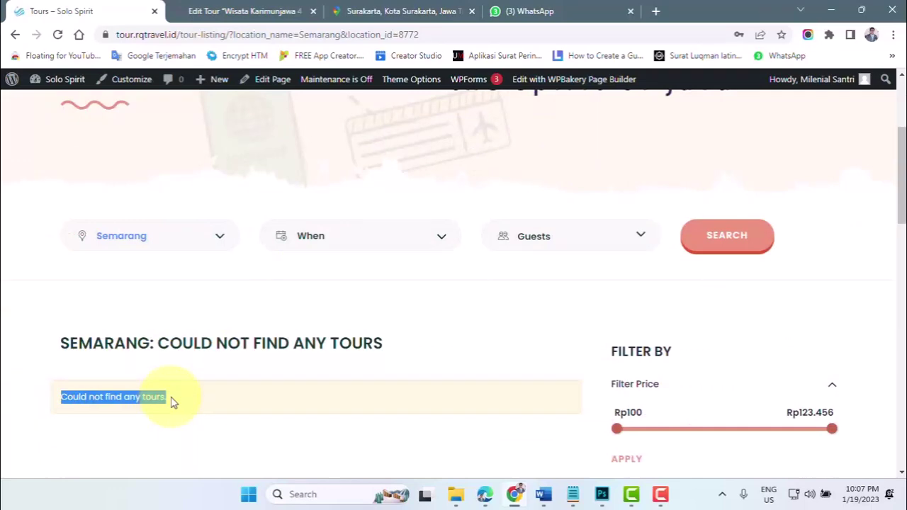
mouse_move(221, 85)
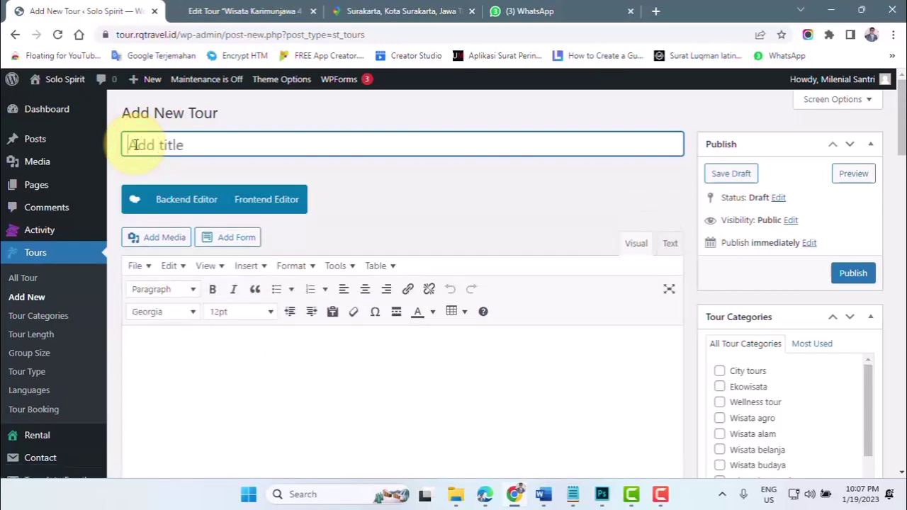
- Check the PAKET WISATA SEMARANG document, then tick Semarang as the tour location under Tour Setting
left_click(544, 496)
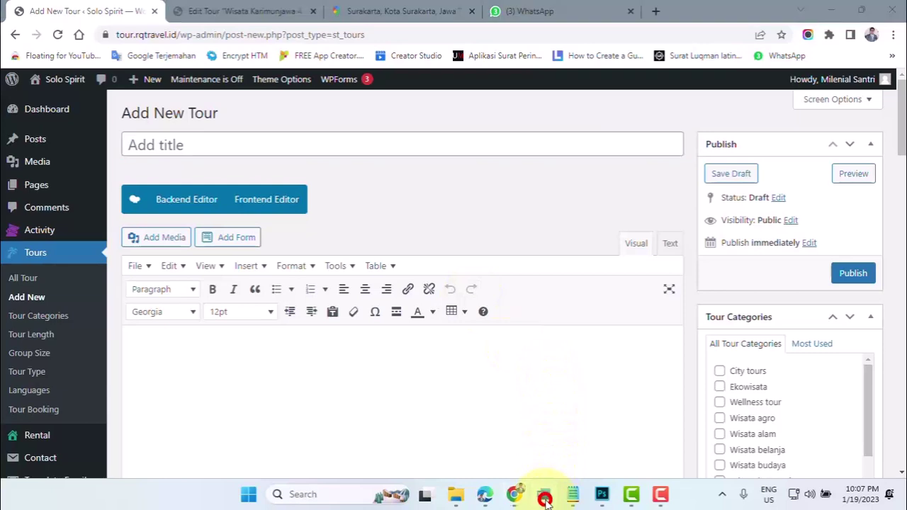
left_click(478, 387)
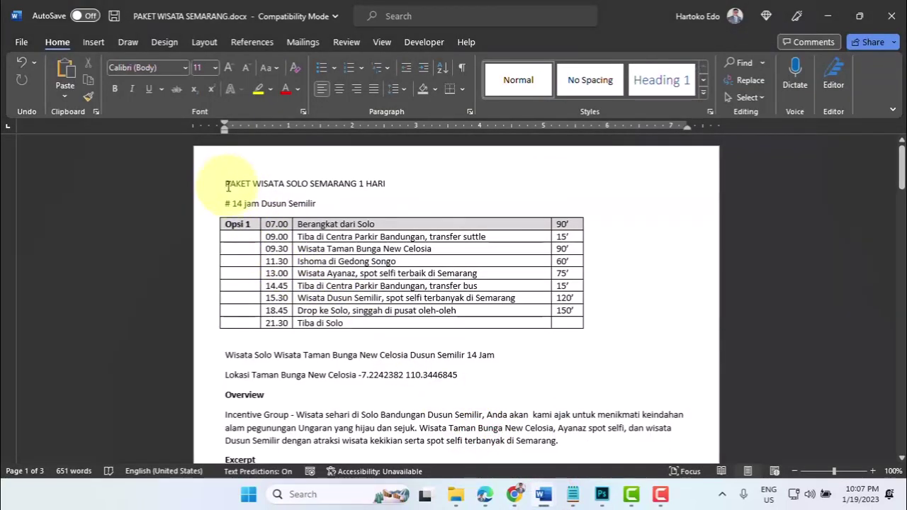
left_click(513, 497)
scroll(224, 243, "down", 2)
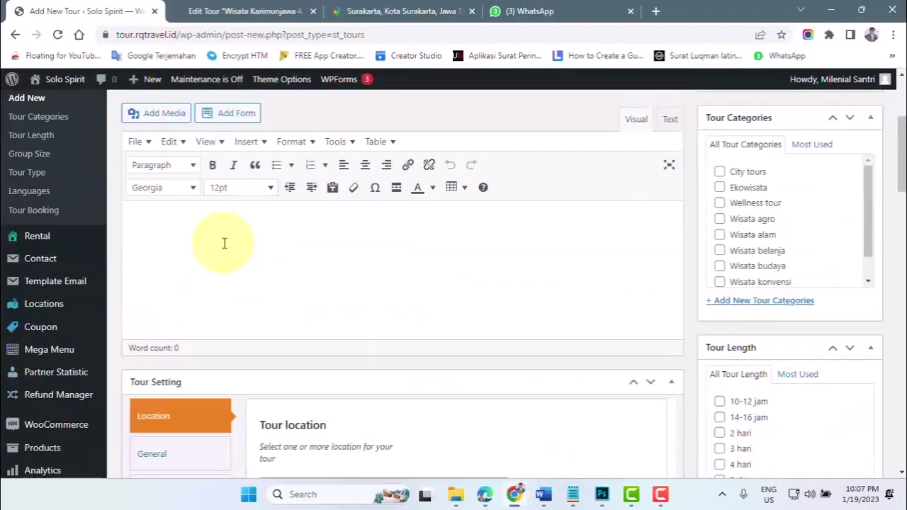
scroll(224, 243, "down", 3)
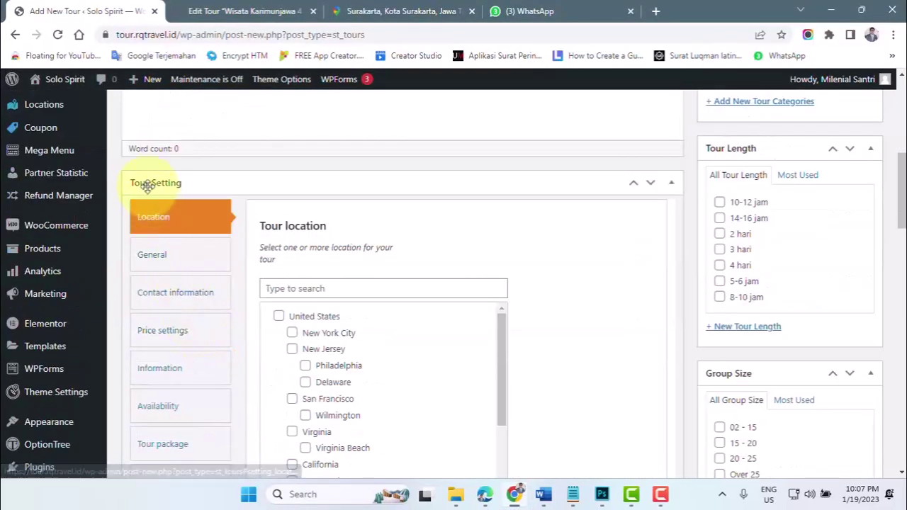
scroll(226, 229, "down", 1)
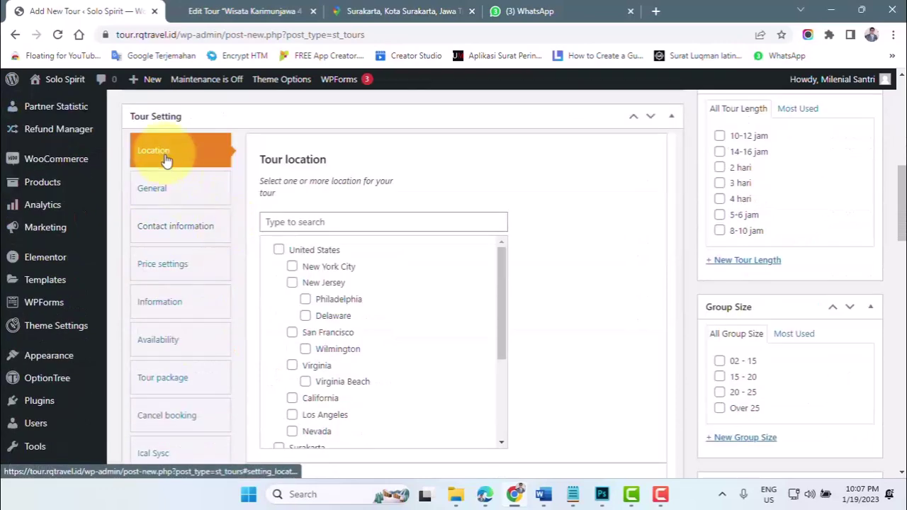
left_click_drag(500, 295, 497, 384)
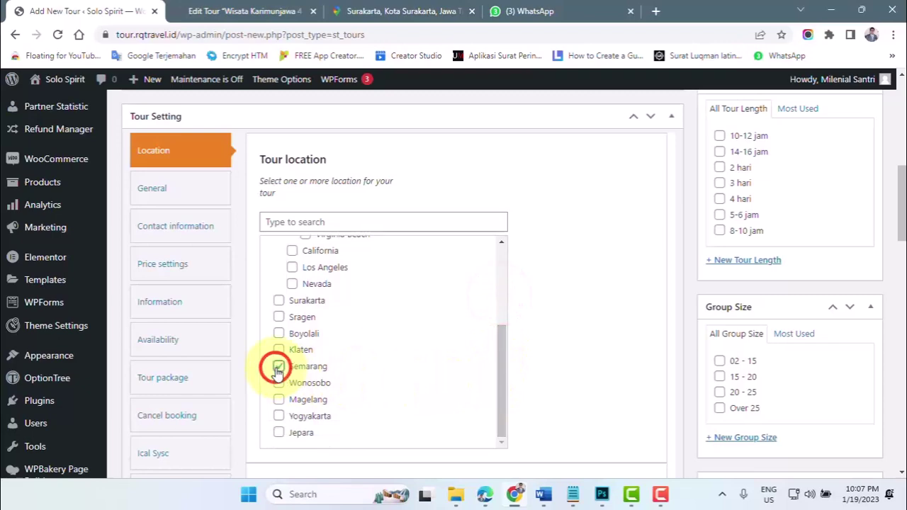
scroll(389, 322, "down", 1)
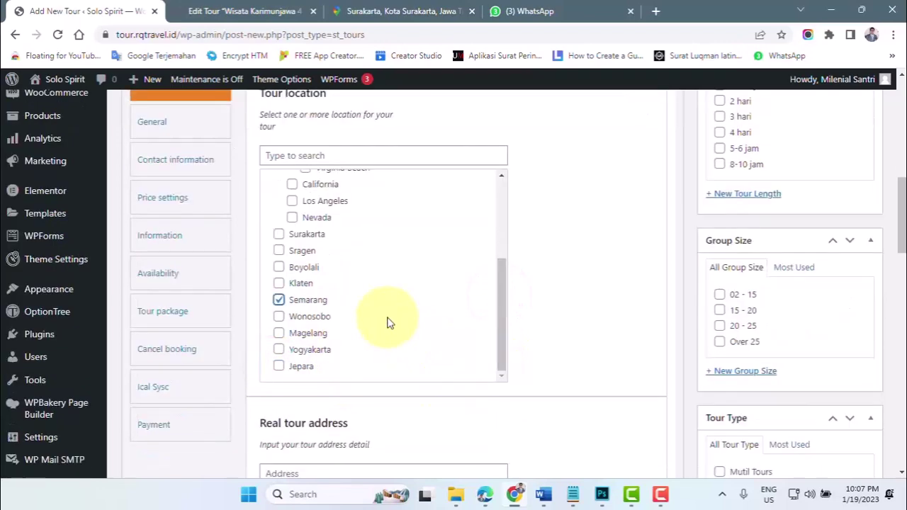
scroll(389, 322, "down", 2)
left_click(293, 341)
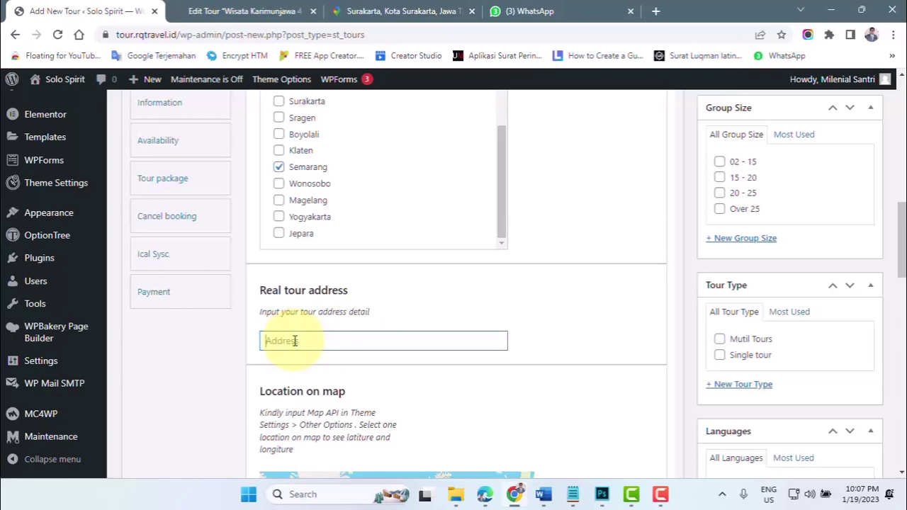
- Go back to the tour title field and bring the PAKET WISATA SEMARANG Word document forward
scroll(364, 324, "up", 12)
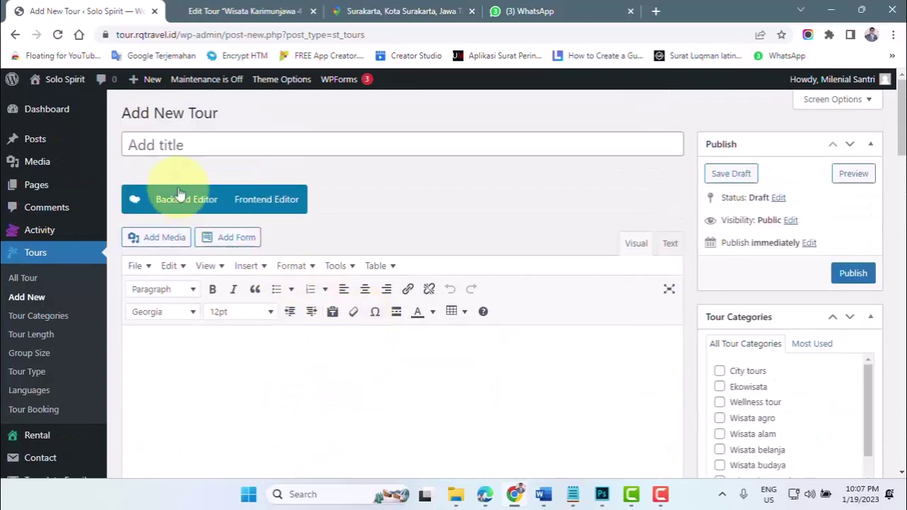
left_click(153, 145)
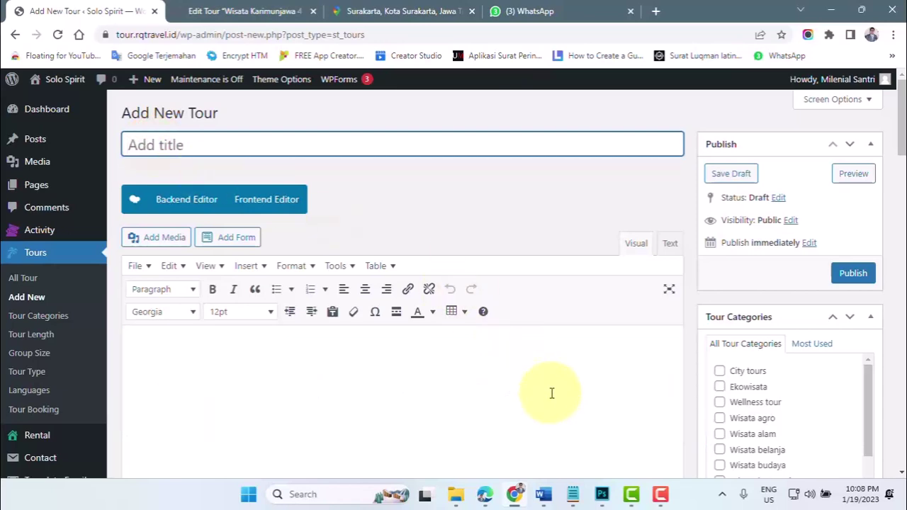
left_click(543, 495)
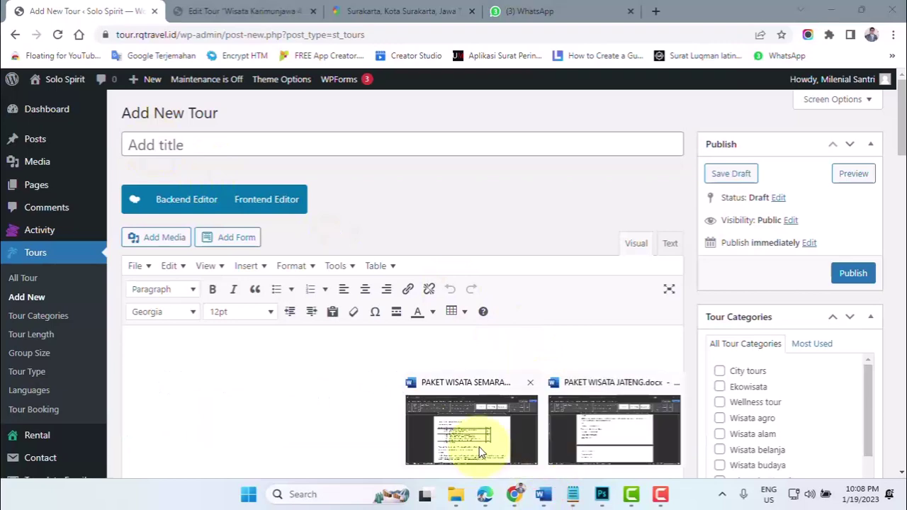
left_click(479, 446)
- Paste 'Wisata Solo Wisata Taman Bunga New Celosia Dusun Semilir 14 Jam' from Word as the tour title
scroll(354, 356, "down", 1)
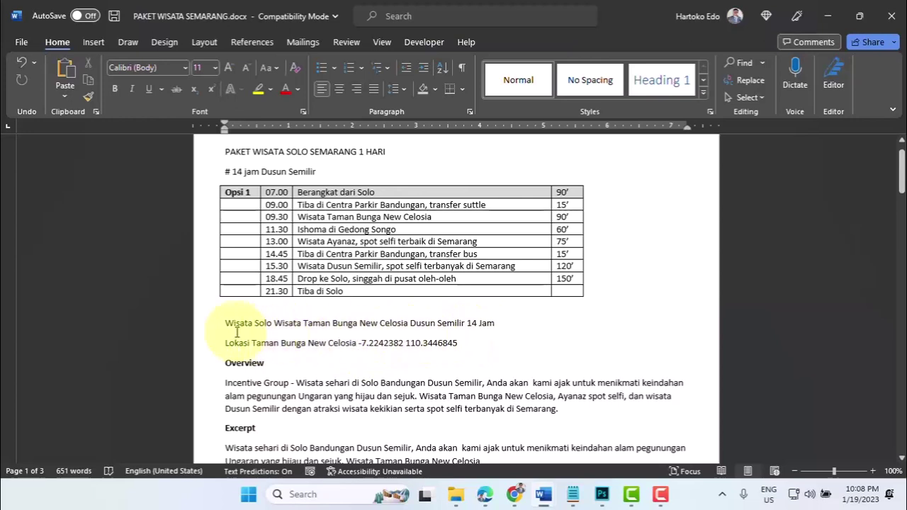
left_click_drag(225, 323, 494, 324)
key("ctrl+c")
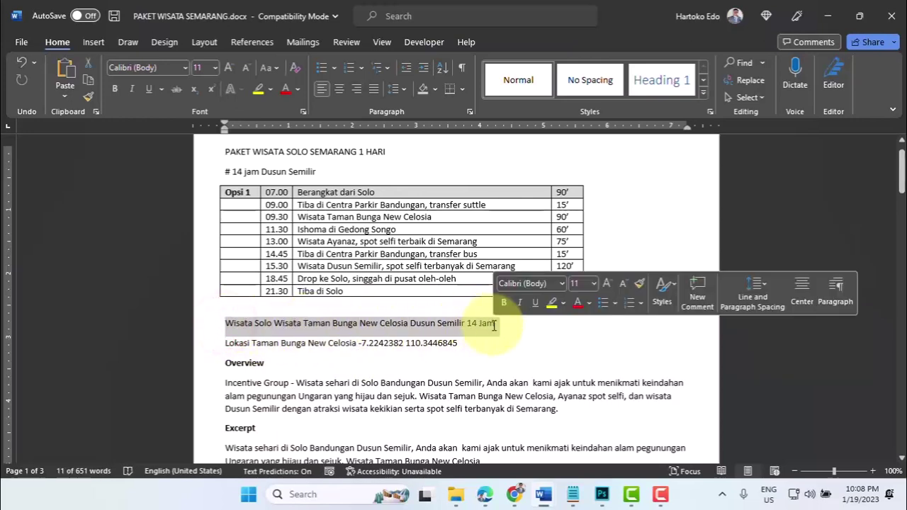
left_click(518, 494)
left_click(151, 146)
key("ctrl+v")
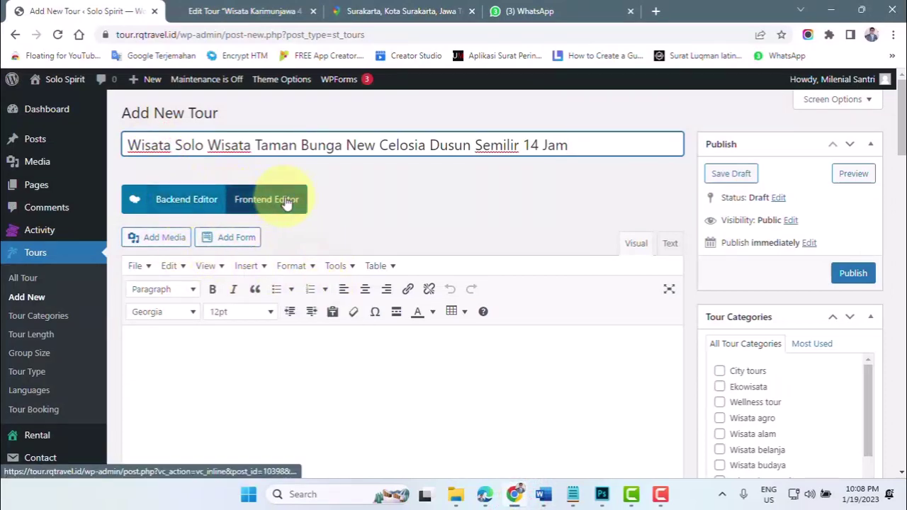
- Switch the tour description to the Backend Editor page builder and add an empty Row
scroll(309, 363, "down", 1)
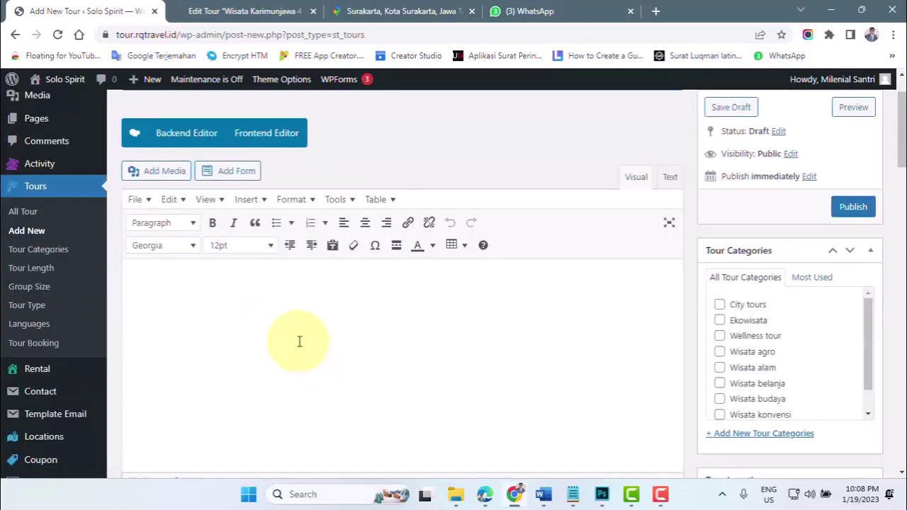
left_click(182, 278)
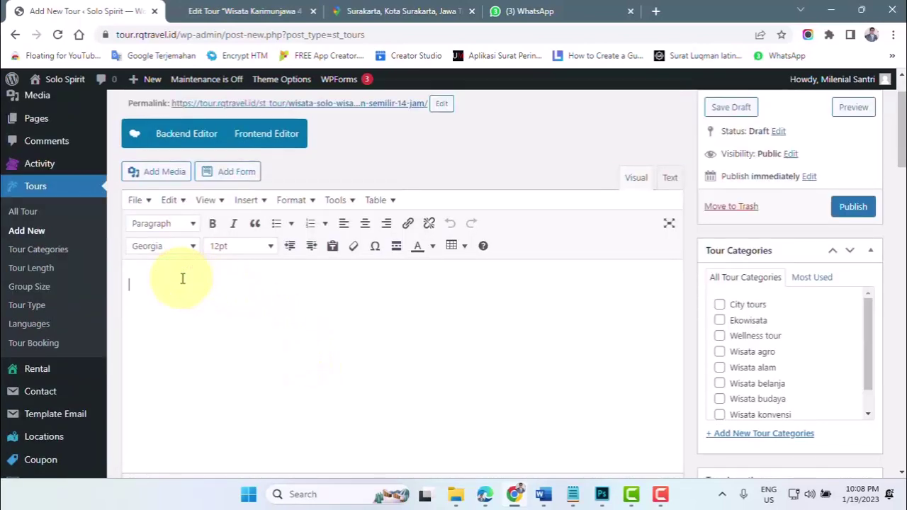
left_click(183, 136)
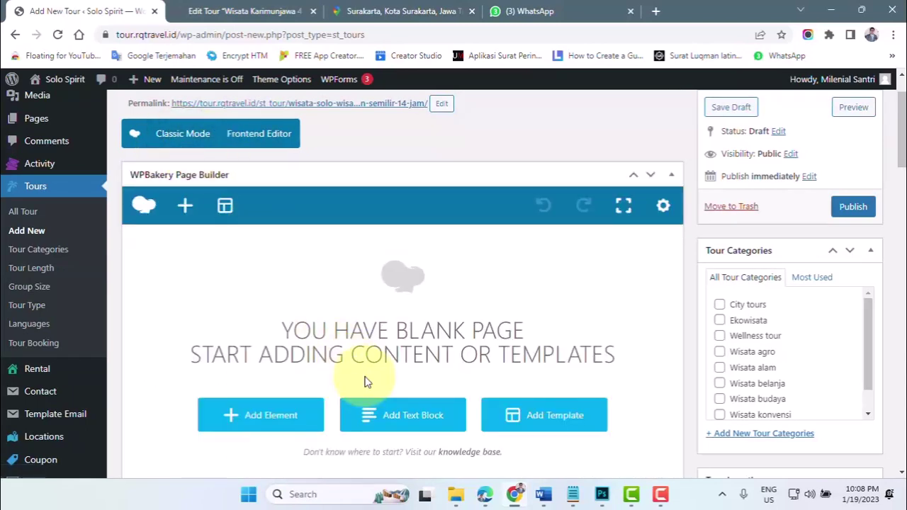
scroll(305, 354, "down", 2)
left_click(270, 314)
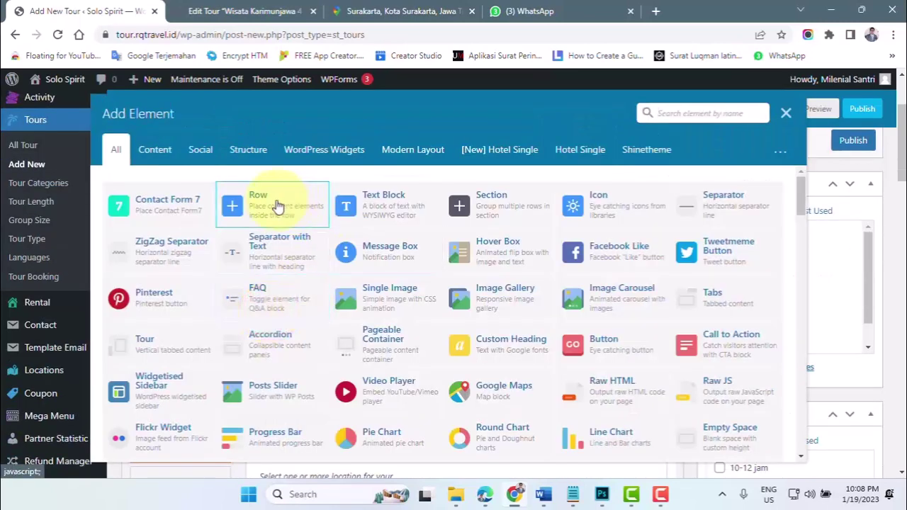
left_click(268, 208)
- Start adding an element inside the new row, then go to the Karimunjawa tour's Edit Tour tab
scroll(402, 292, "up", 2)
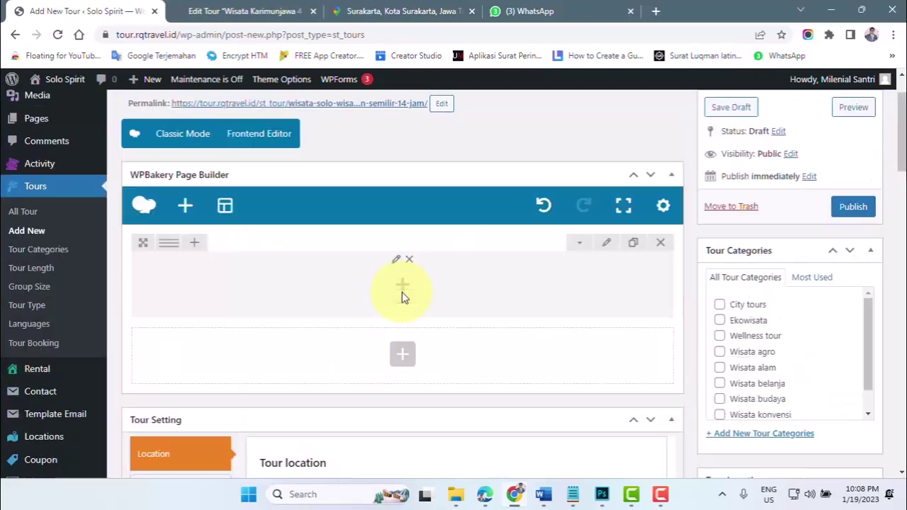
left_click(403, 286)
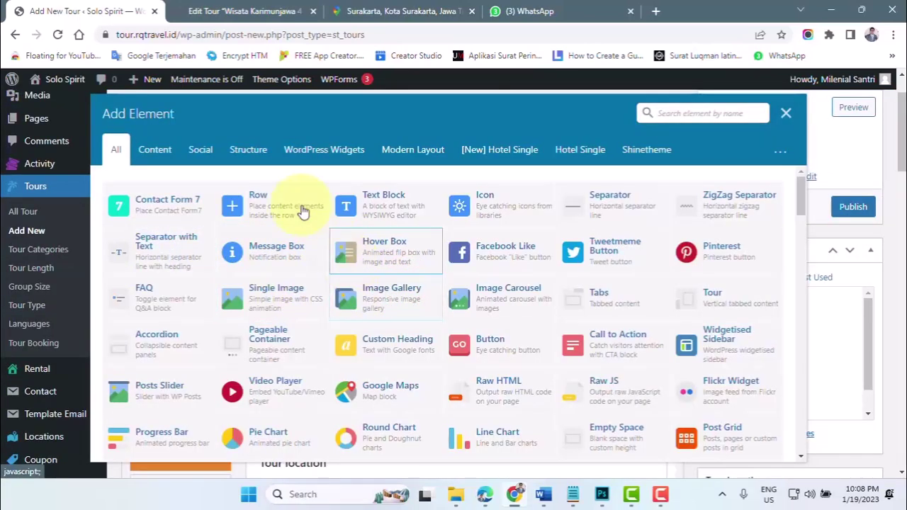
left_click(252, 11)
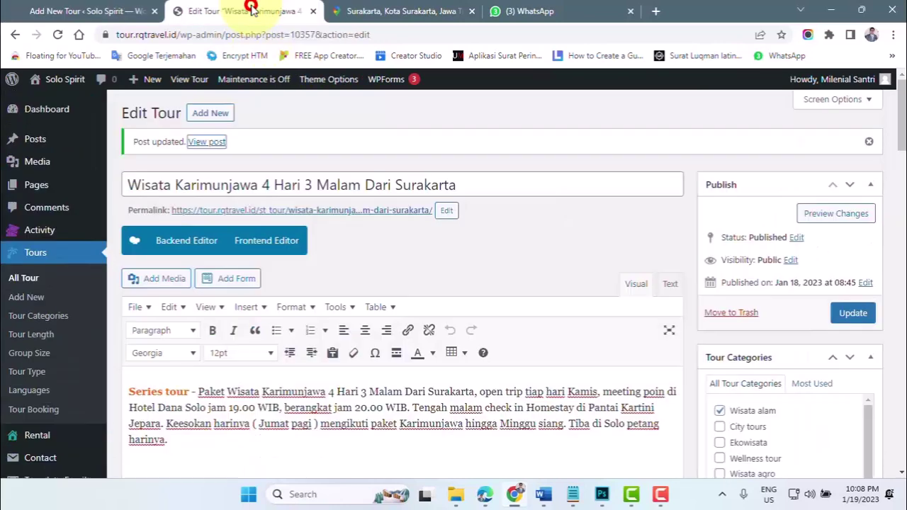
- View the published Karimunjawa 4 Hari 3 Malam tour in a new browser tab
right_click(212, 145)
left_click(259, 156)
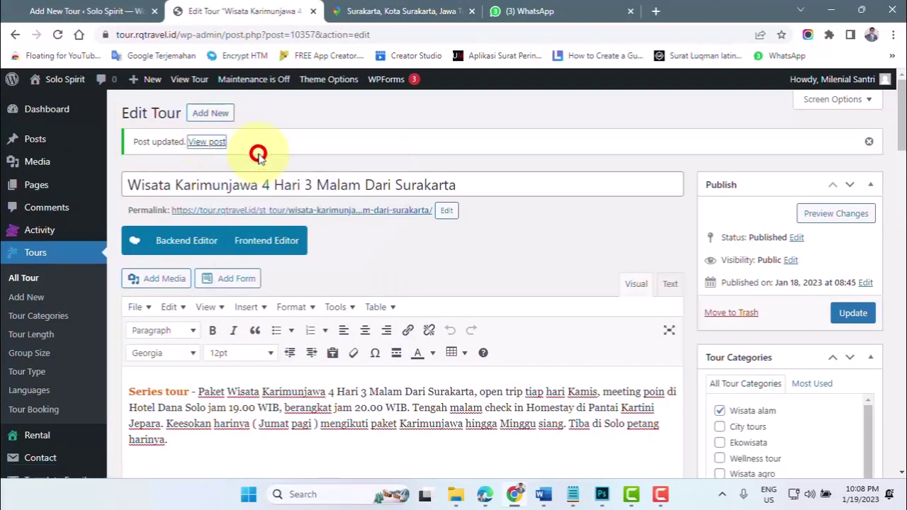
left_click(353, 11)
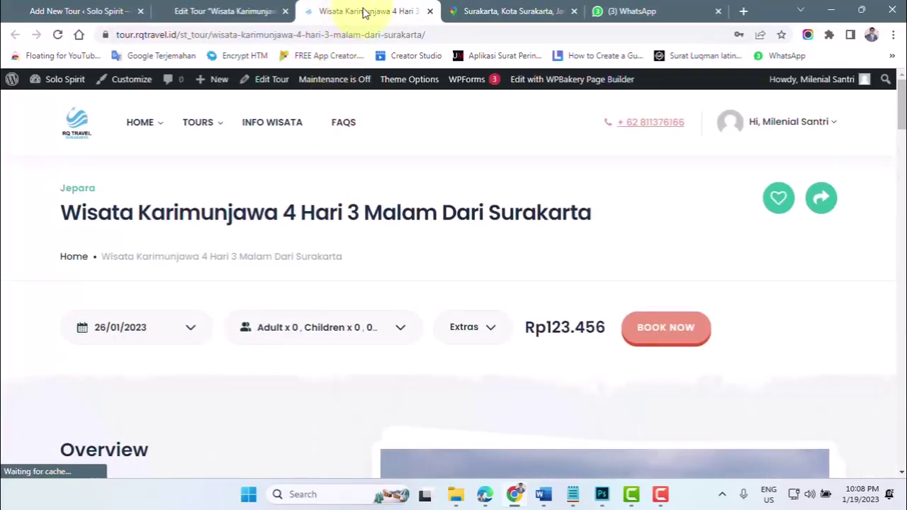
- Expand the Hari 2 itinerary day and look over the highlights and related tours
scroll(368, 212, "down", 3)
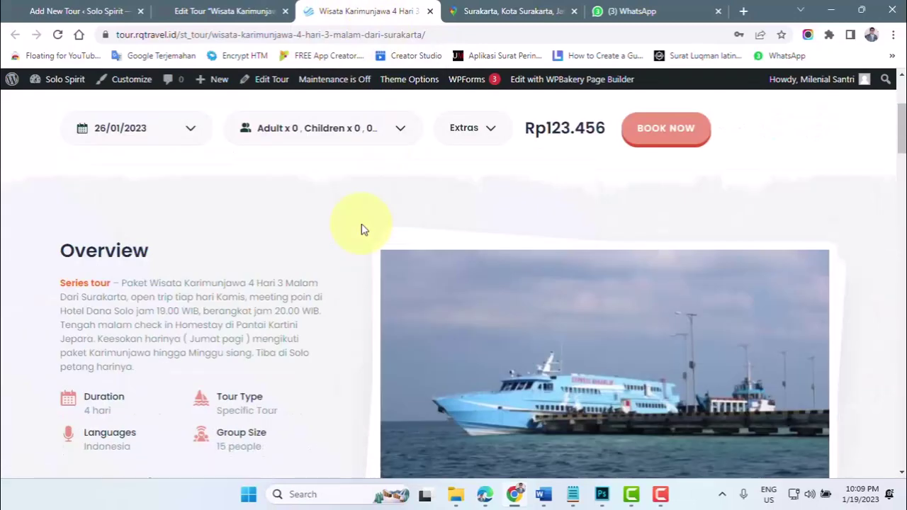
scroll(248, 237, "down", 3)
scroll(268, 236, "down", 4)
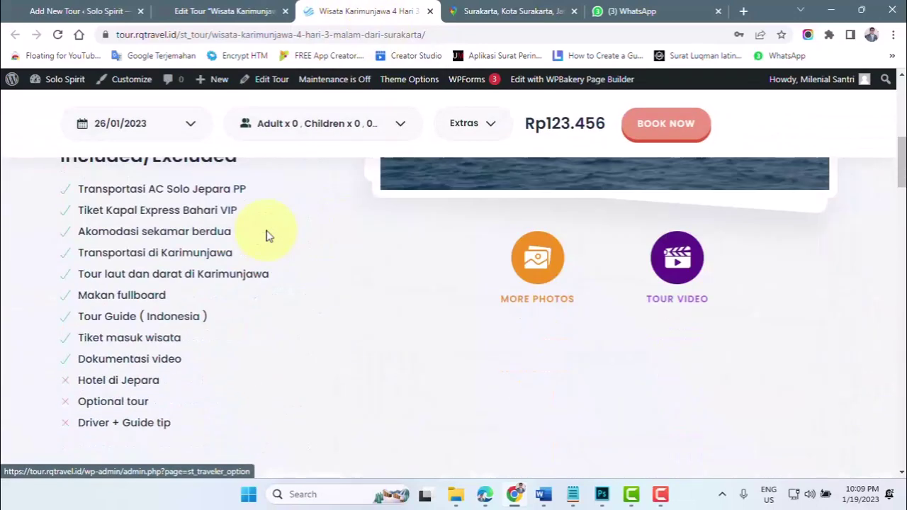
scroll(268, 236, "down", 6)
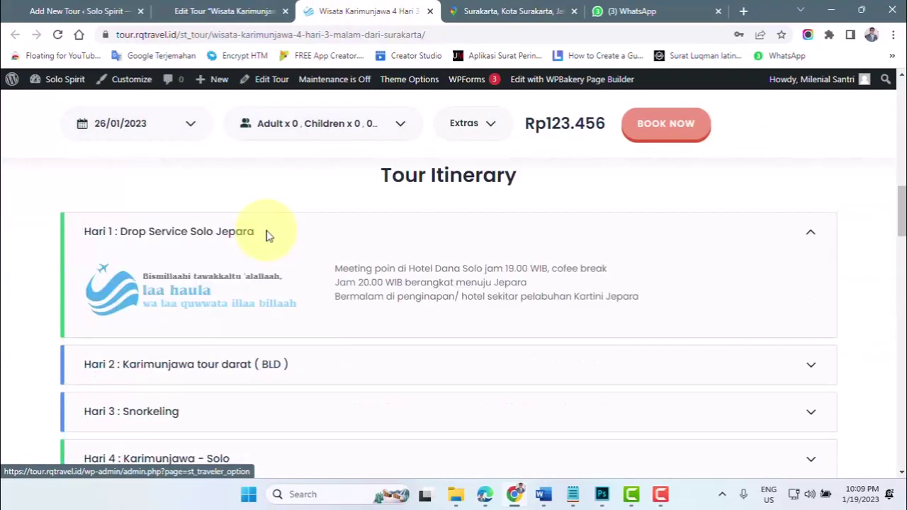
left_click(268, 236)
scroll(268, 236, "down", 5)
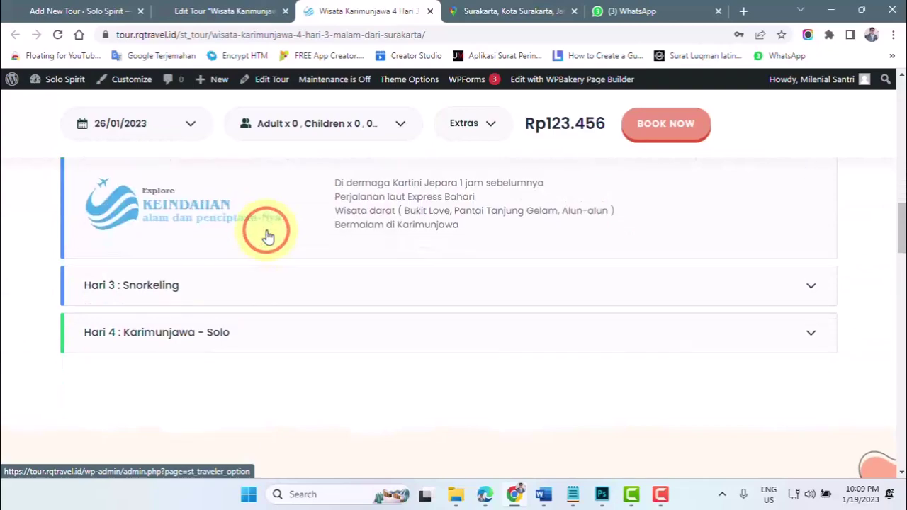
scroll(268, 236, "down", 8)
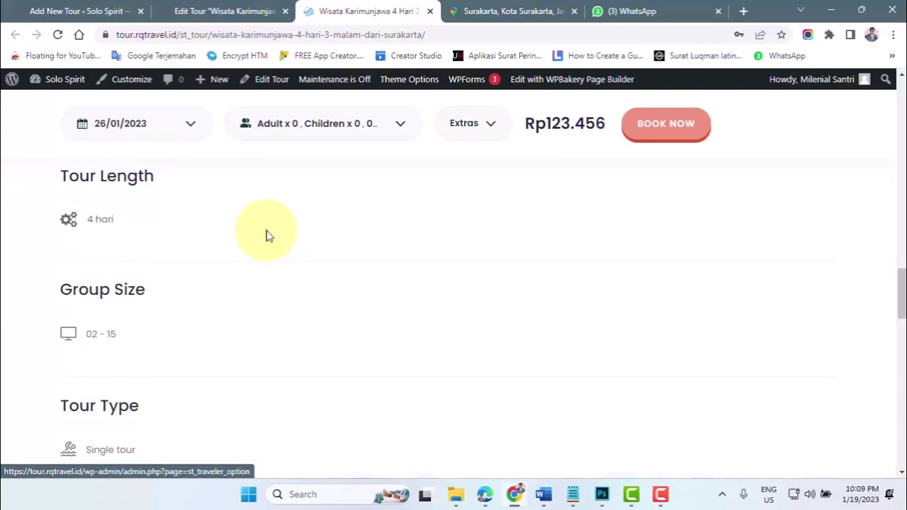
scroll(268, 236, "down", 3)
scroll(268, 236, "up", 10)
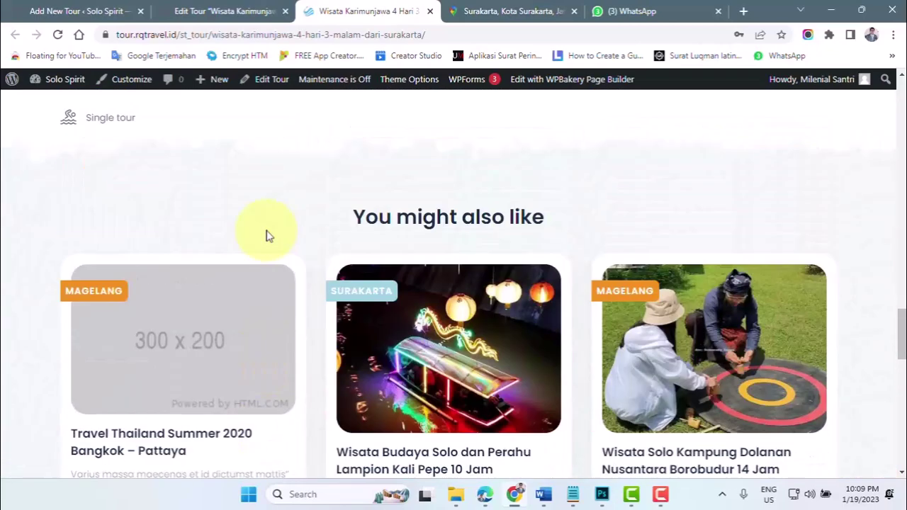
scroll(268, 236, "up", 12)
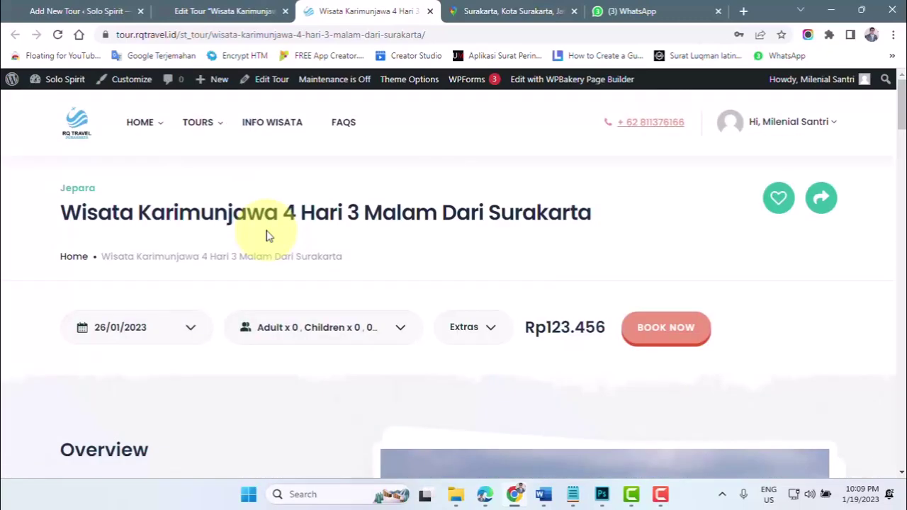
- Go to the Wisata Budaya Solo Pura Mangkunegaran 5-6 Jam tour from the Solo City Tour listing
mouse_move(196, 128)
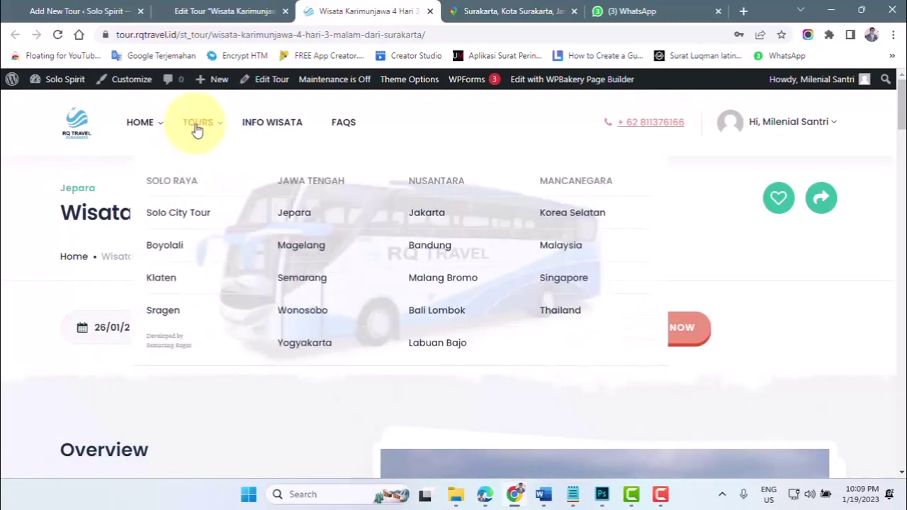
left_click(173, 218)
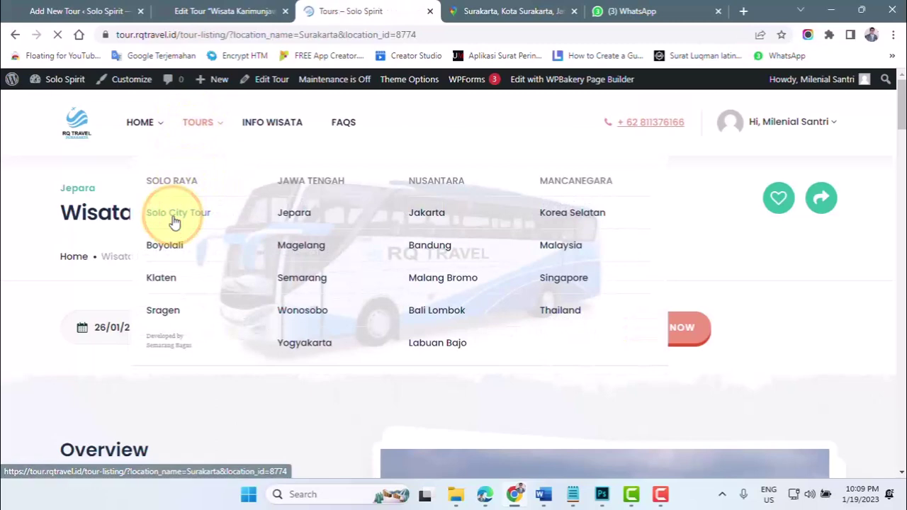
scroll(208, 267, "down", 4)
scroll(210, 269, "down", 3)
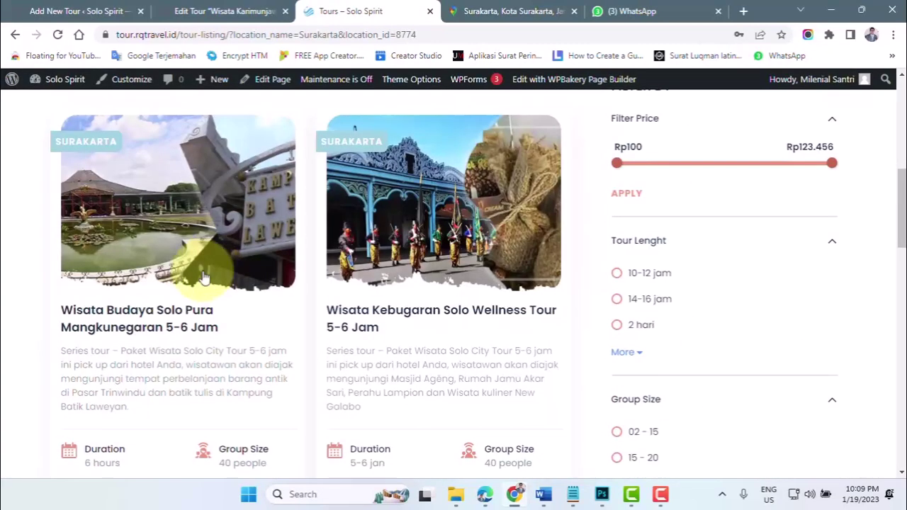
left_click(162, 312)
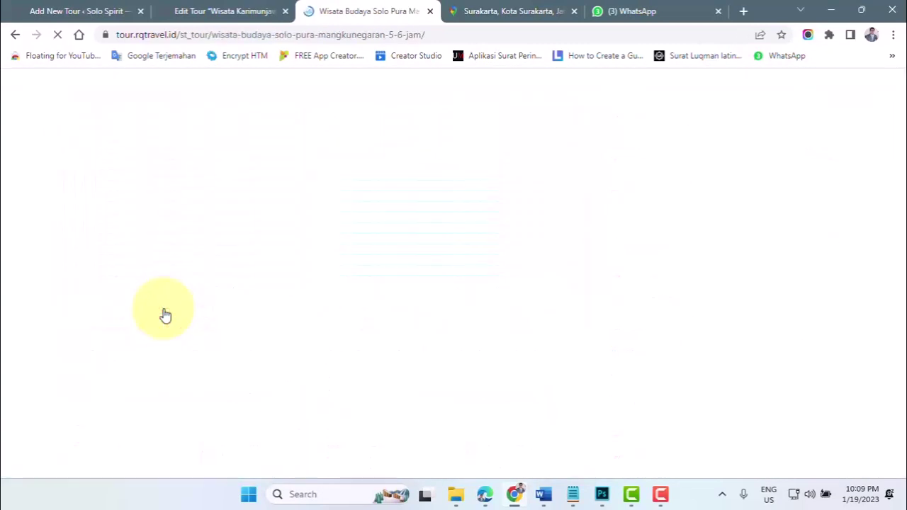
- Select the tour's Overview paragraph and its 6 hours Duration value for reference
scroll(274, 309, "down", 3)
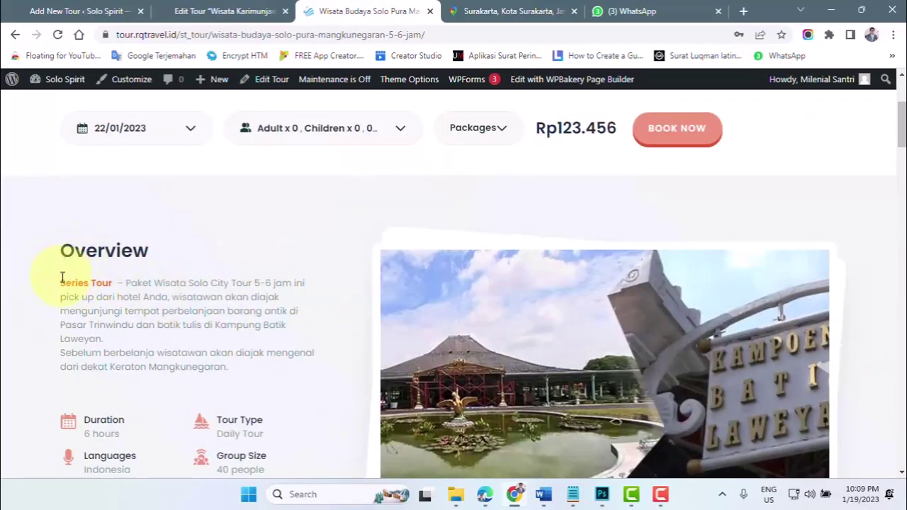
left_click_drag(60, 284, 250, 369)
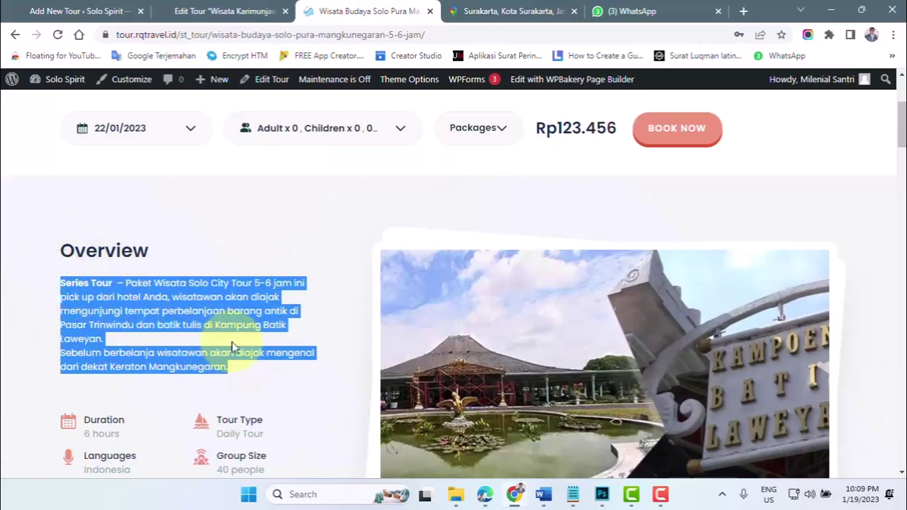
scroll(232, 342, "down", 2)
left_click_drag(85, 299, 126, 303)
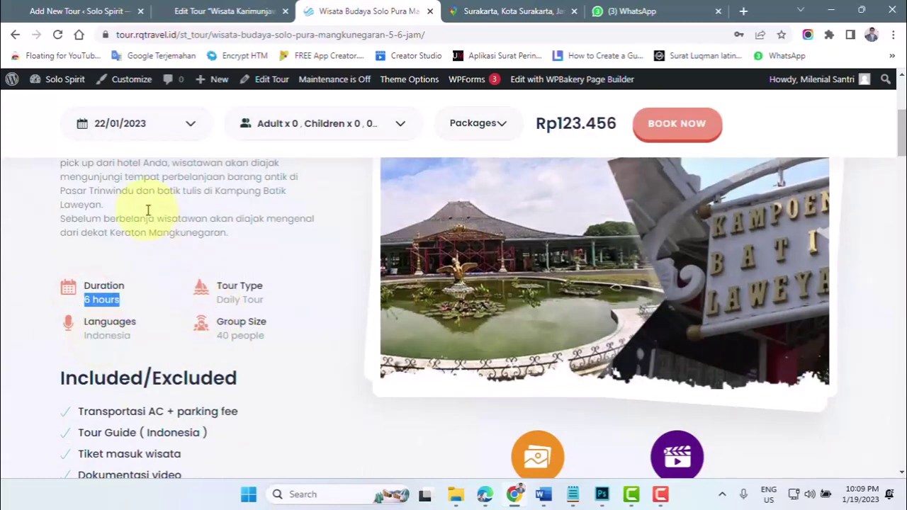
left_click(544, 494)
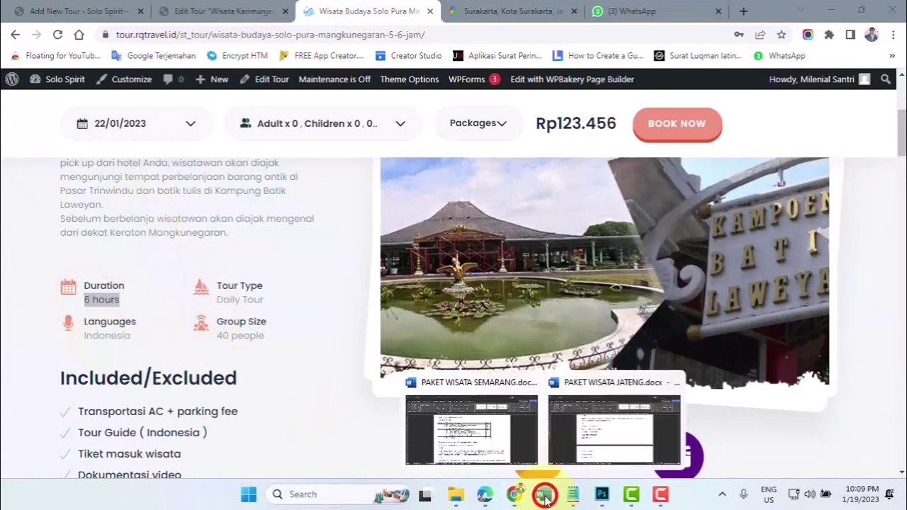
- Copy the Overview paragraph from PAKET WISATA SEMARANG.docx and return to the Add New Tour tab
left_click(486, 454)
scroll(319, 354, "down", 1)
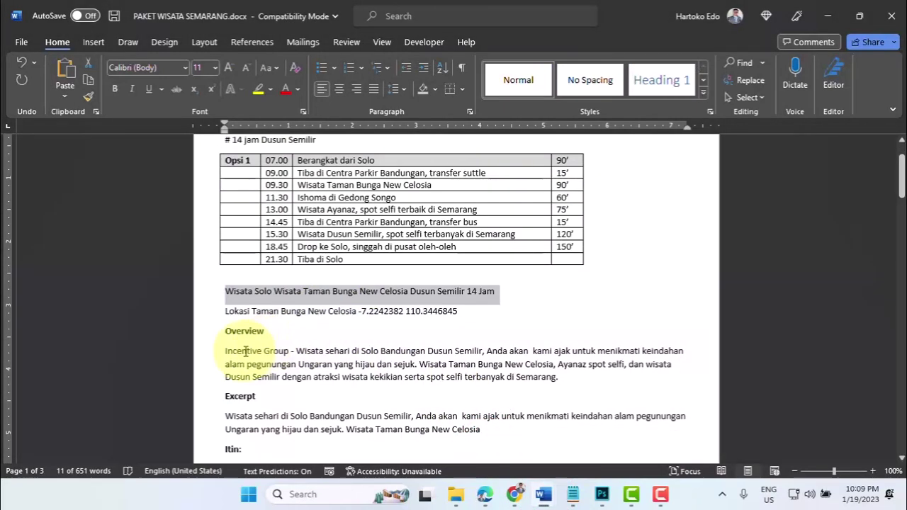
left_click_drag(225, 350, 563, 381)
key("ctrl+c")
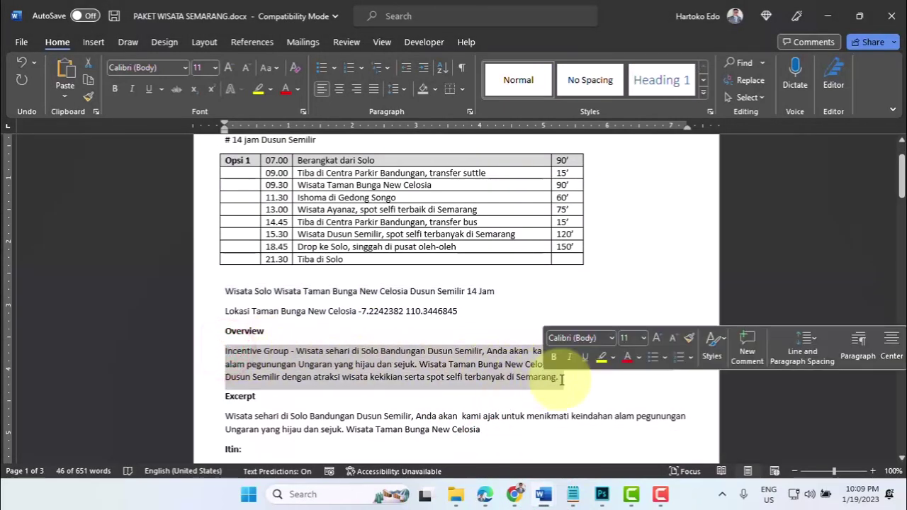
mouse_move(517, 492)
left_click(495, 466)
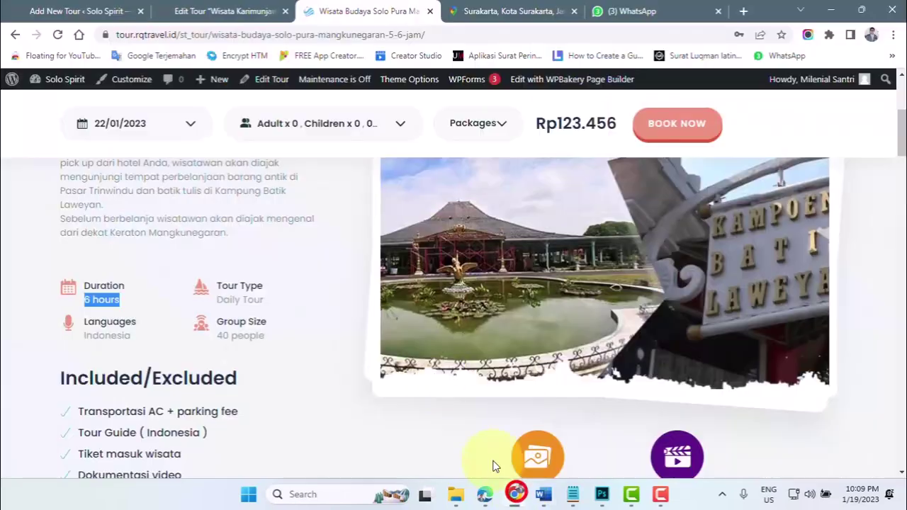
left_click(71, 11)
scroll(290, 213, "down", 1)
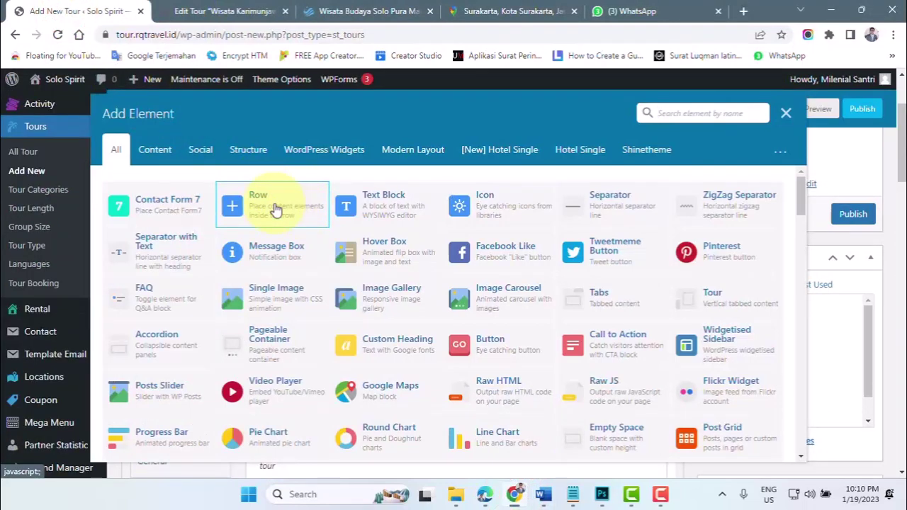
- Add a Text Block and paste the overview paragraph over its placeholder text
left_click(383, 205)
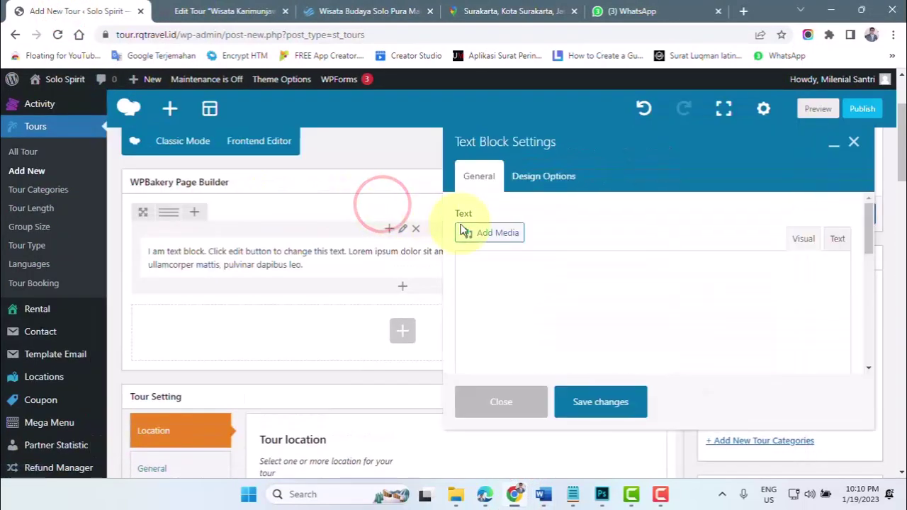
left_click(536, 342)
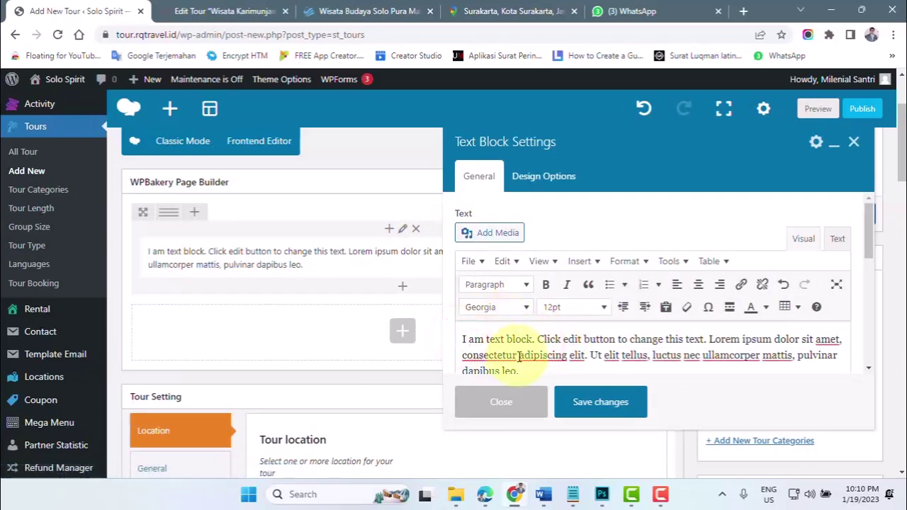
scroll(520, 357, "down", 1)
left_click_drag(525, 305, 463, 274)
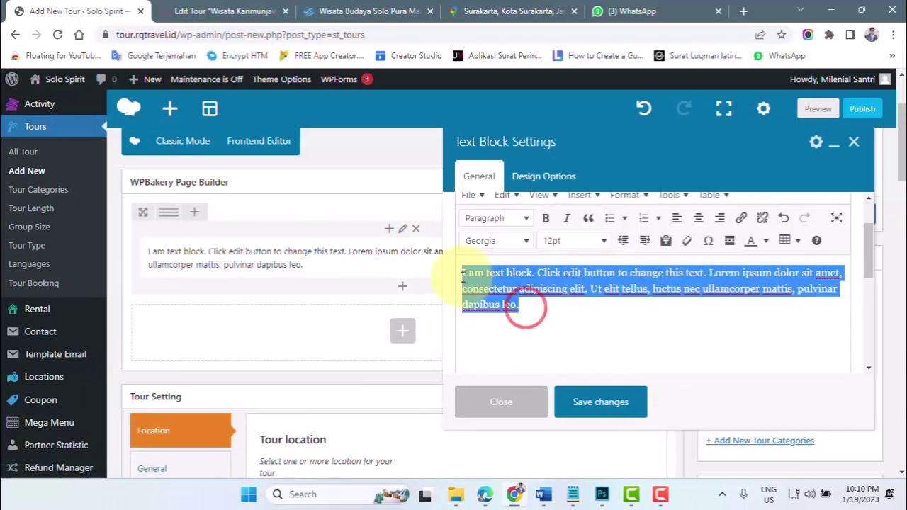
key("ctrl+v")
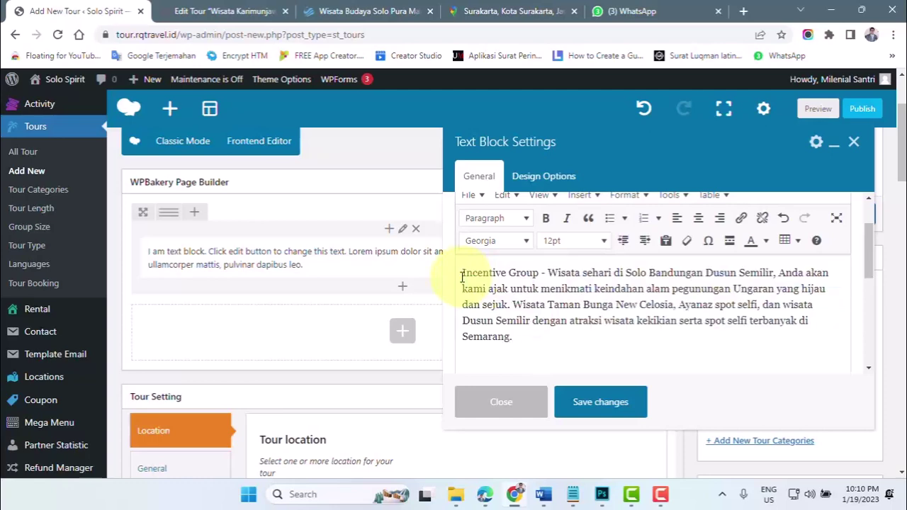
- Make the opening words 'Incentive Group' bold and red
left_click_drag(536, 268, 463, 274)
left_click(548, 219)
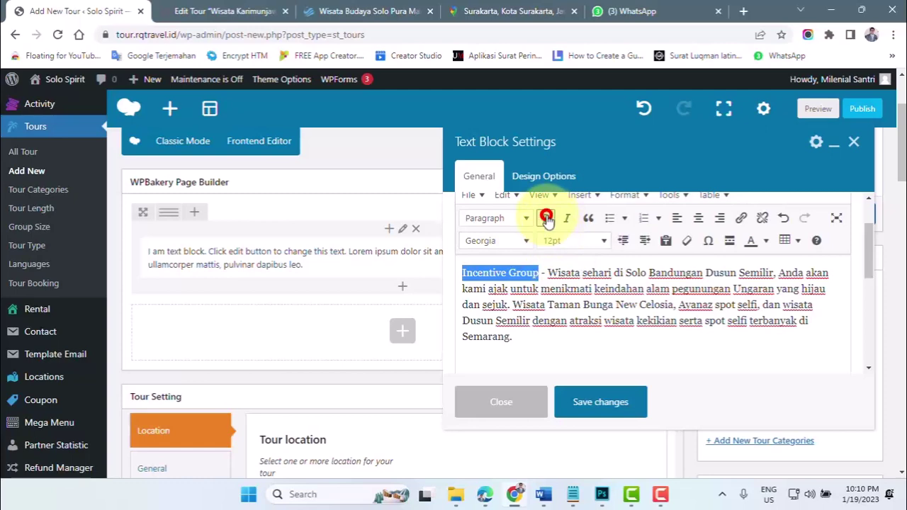
left_click(499, 276)
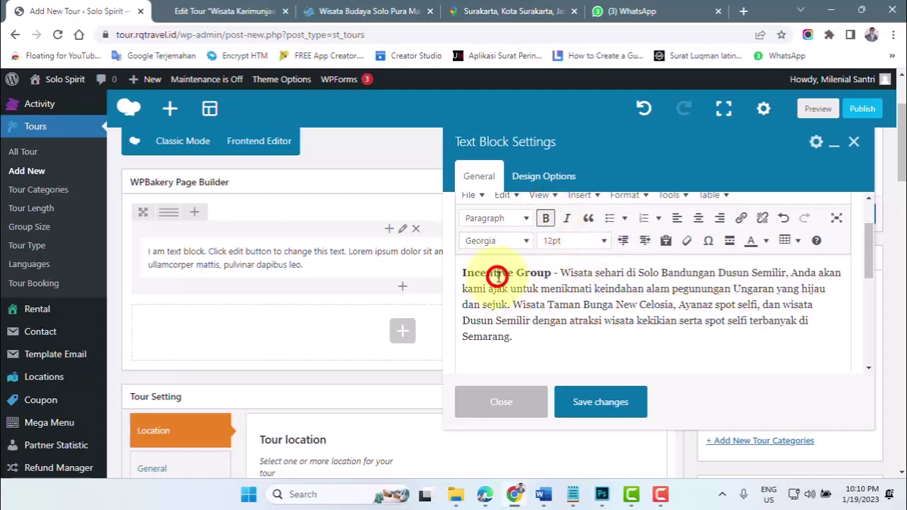
left_click_drag(461, 273, 548, 271)
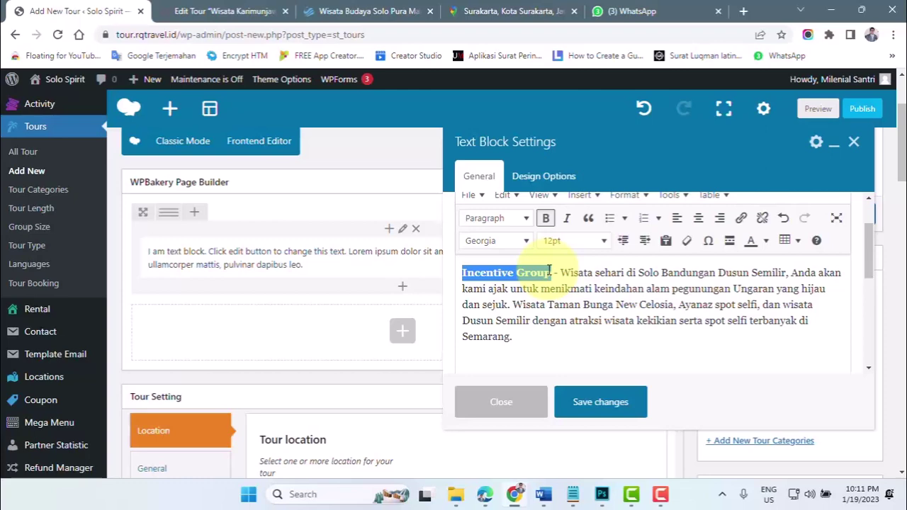
left_click(766, 241)
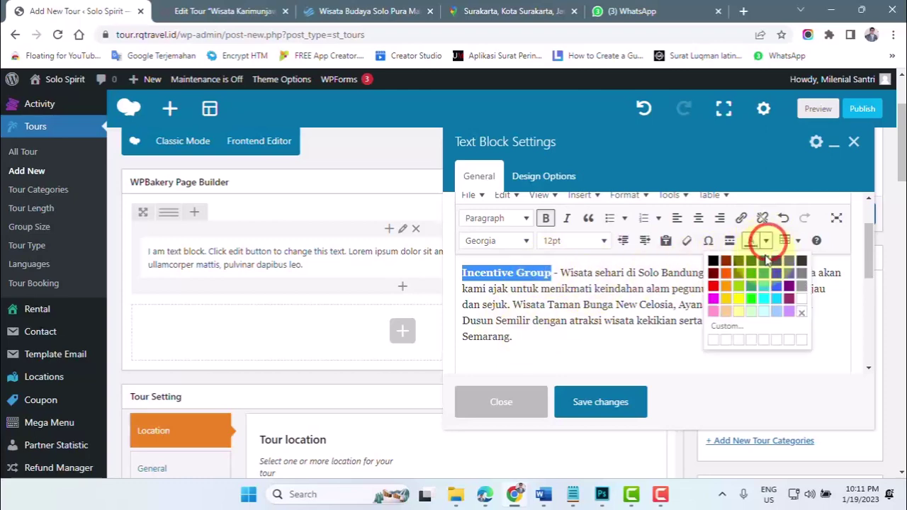
left_click(725, 275)
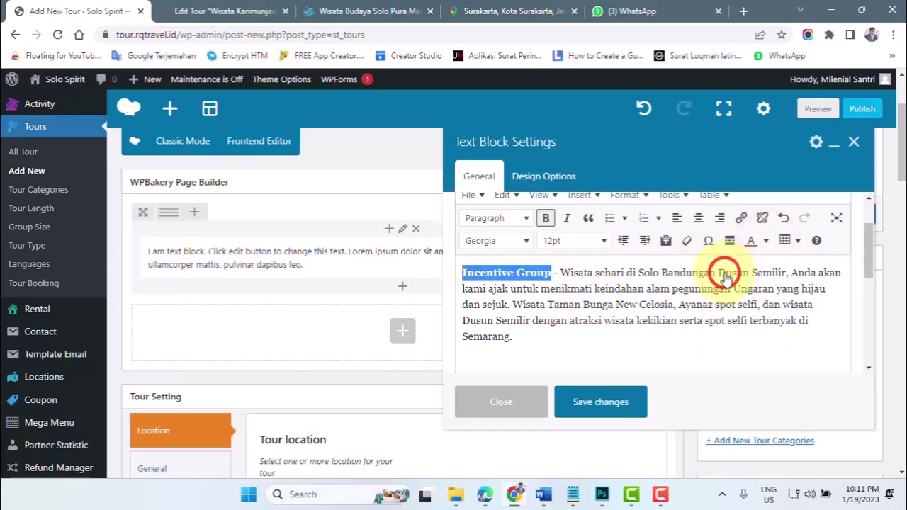
left_click(685, 276)
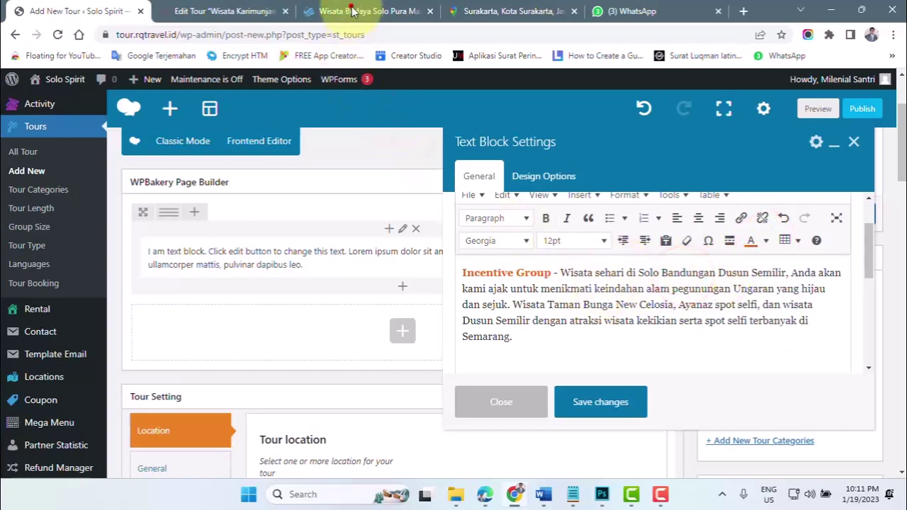
- Compare against the Series Tour label styling on the existing Solo tour, then return to the text block
left_click(353, 12)
scroll(223, 278, "up", 4)
scroll(146, 315, "down", 2)
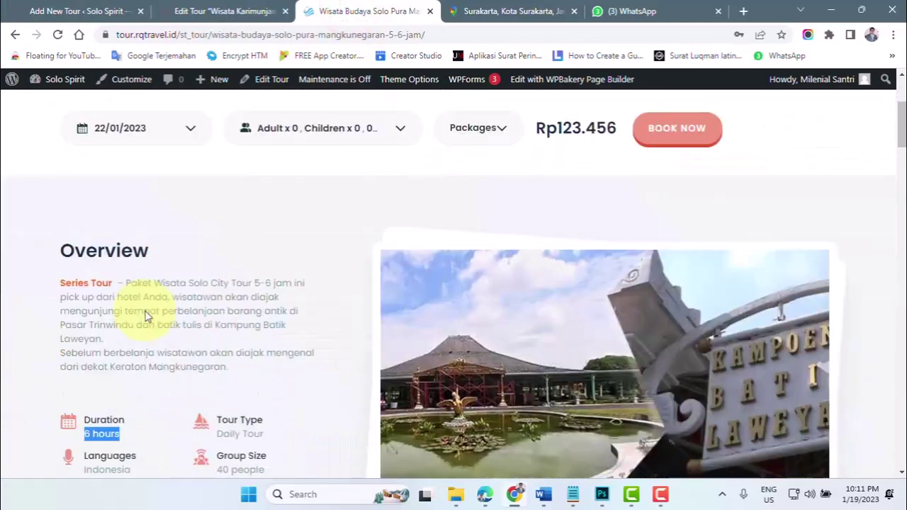
scroll(709, 216, "up", 1)
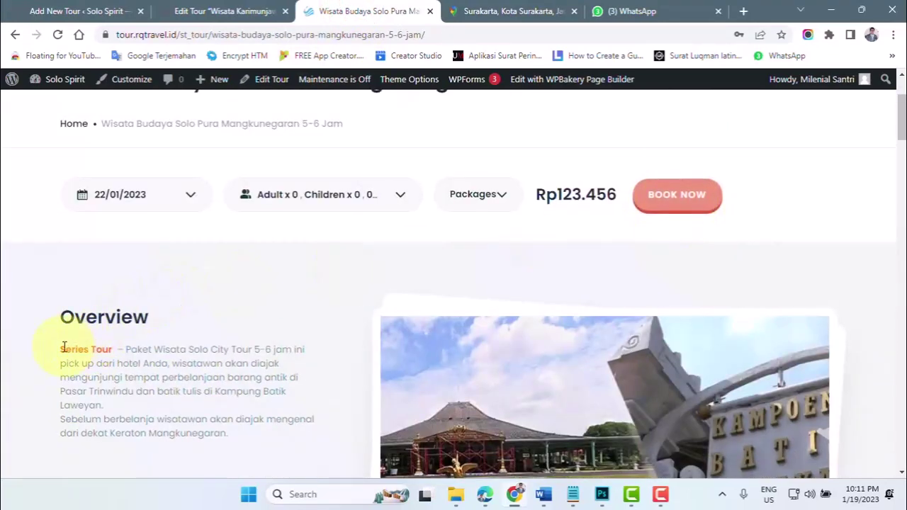
left_click_drag(63, 347, 112, 349)
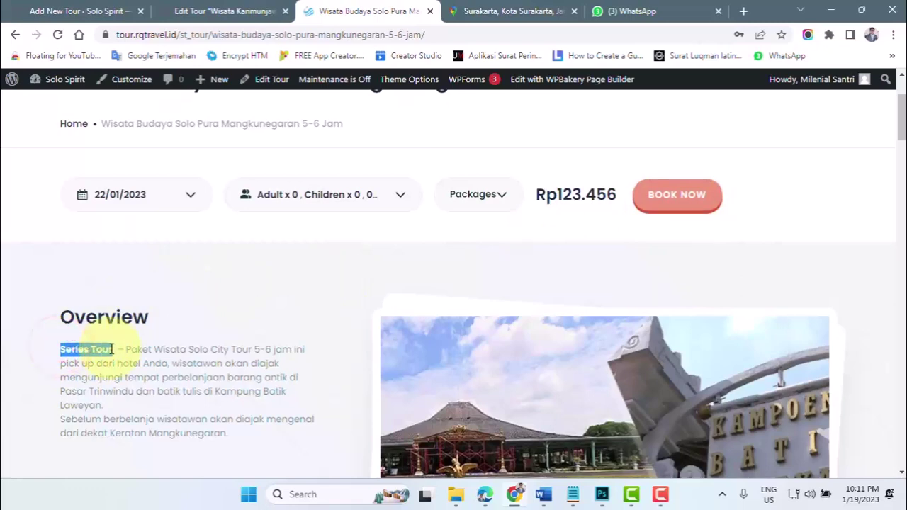
left_click(78, 10)
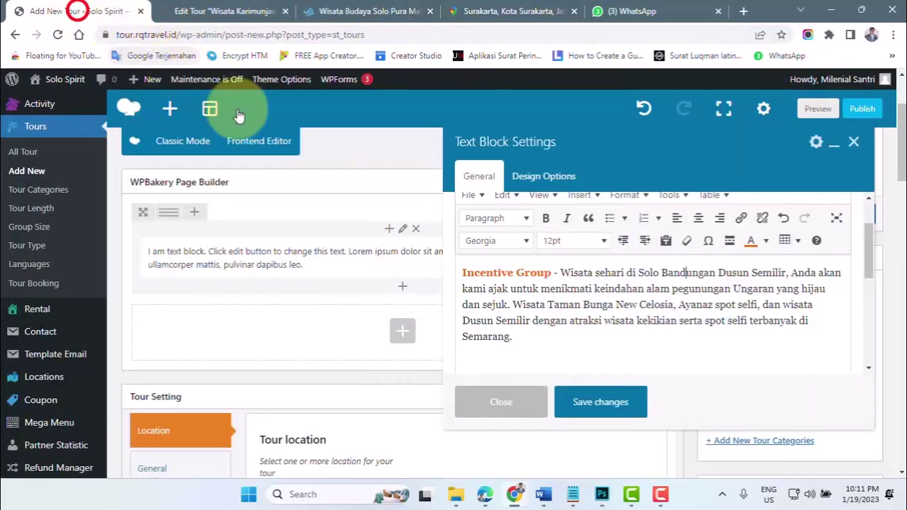
left_click(543, 299)
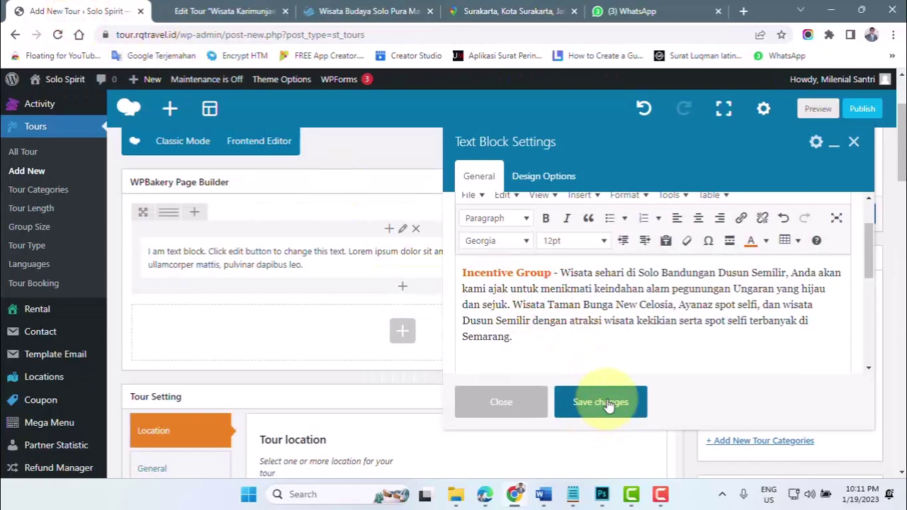
- Save the text block contents and click into the empty Excerpt box
left_click(603, 402)
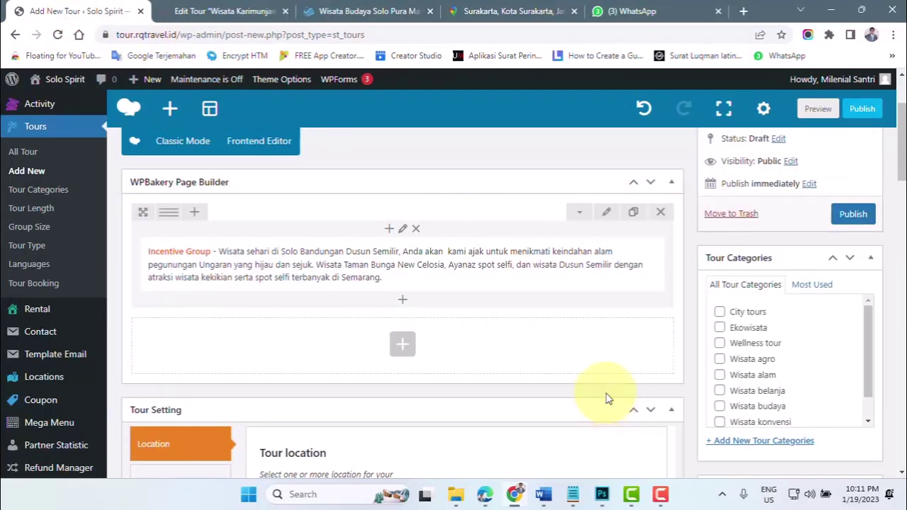
mouse_move(344, 227)
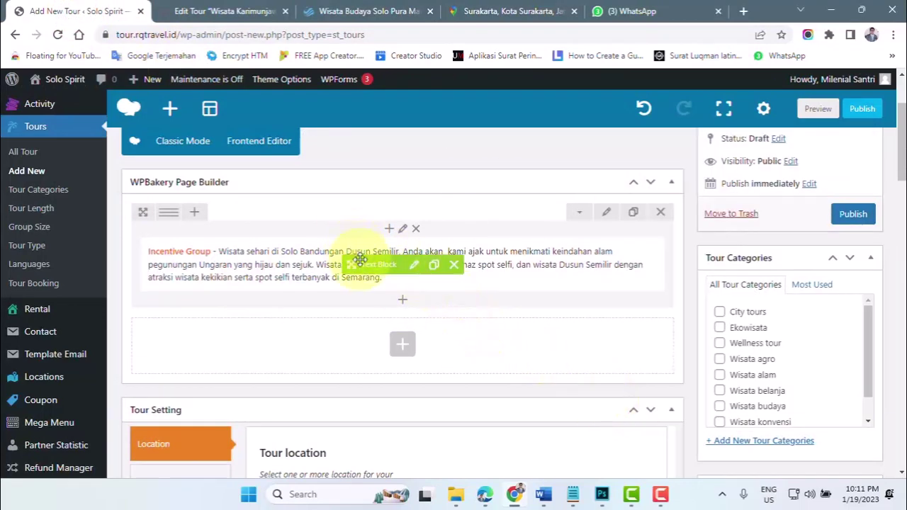
left_click_drag(897, 168, 895, 464)
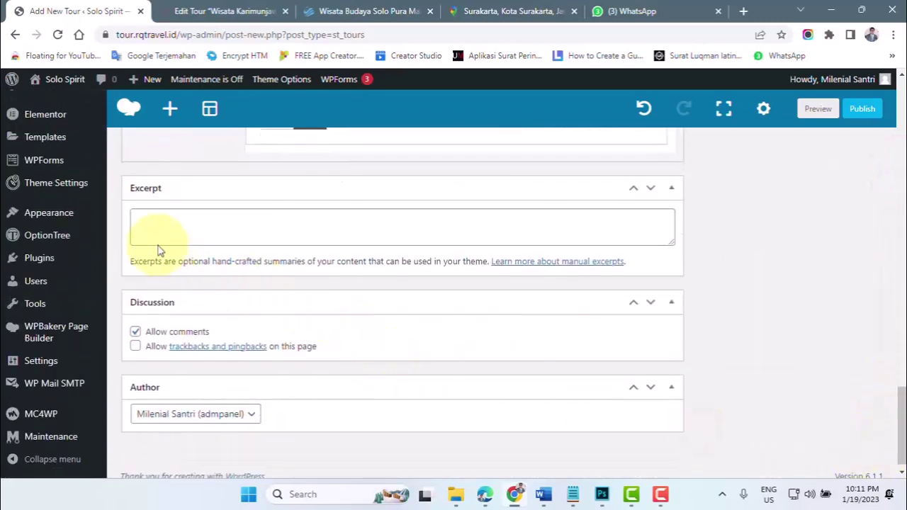
left_click(141, 219)
- Check how descriptions appear on the Magelang tour cards, then return to the Karimunjawa edit page
left_click(337, 15)
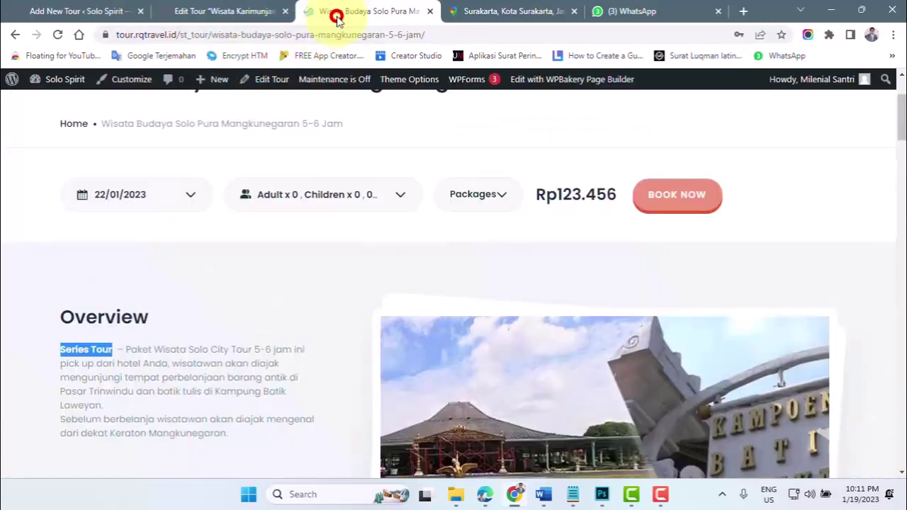
scroll(213, 198, "up", 3)
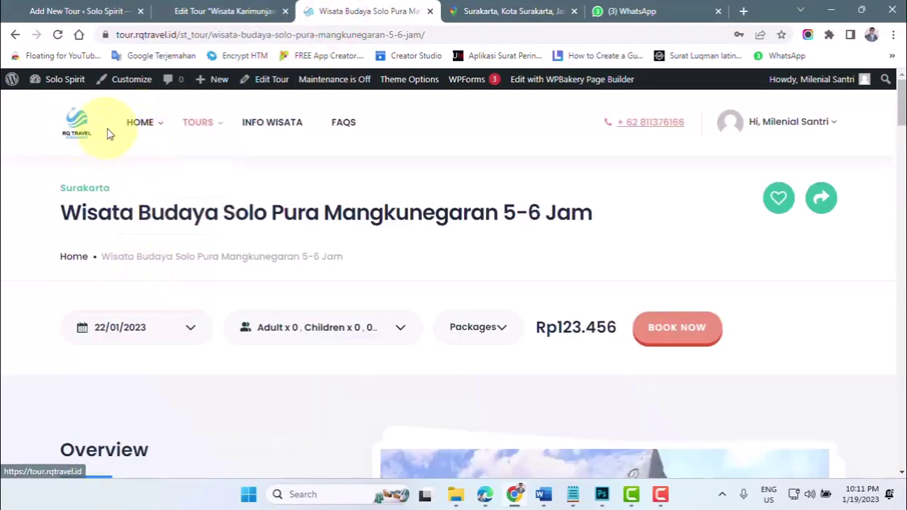
mouse_move(201, 131)
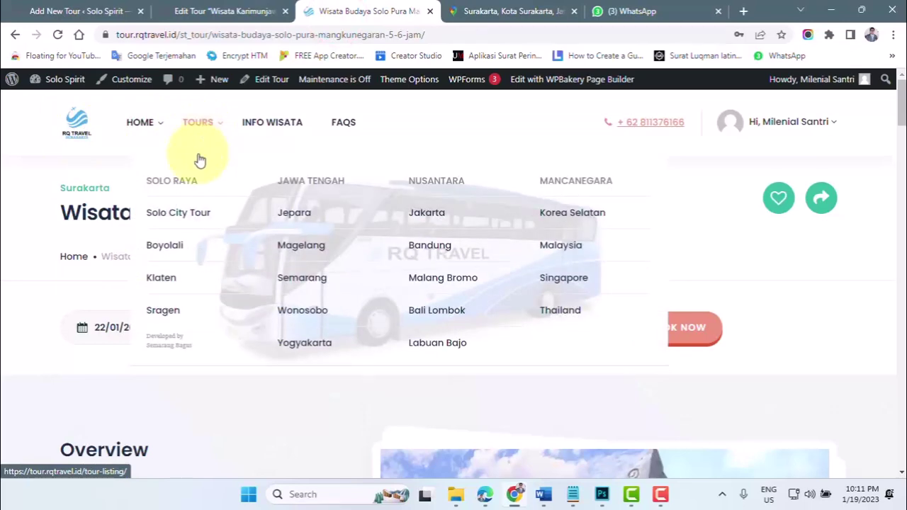
left_click(298, 245)
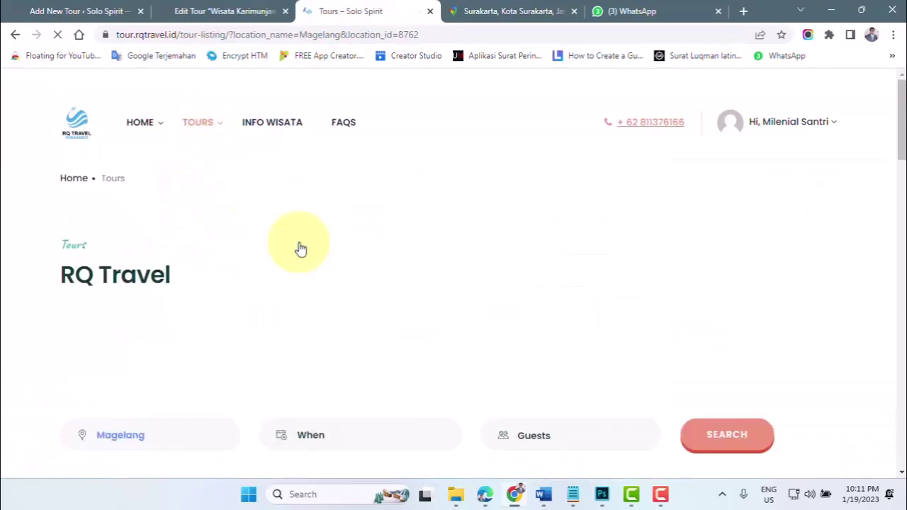
scroll(283, 260, "down", 6)
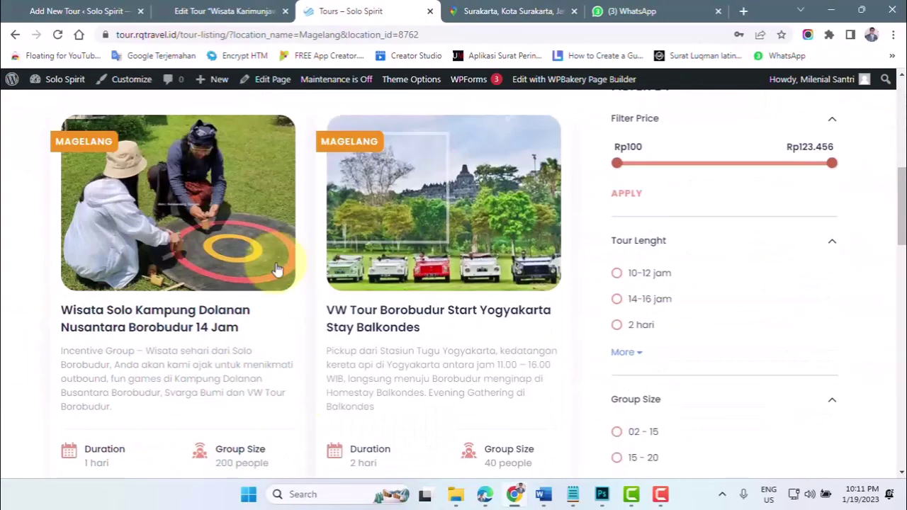
left_click_drag(60, 350, 119, 417)
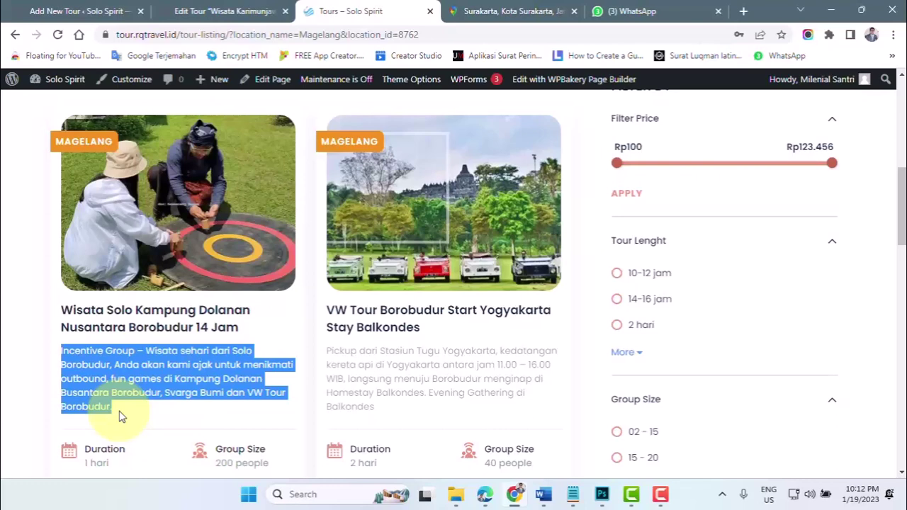
left_click(228, 11)
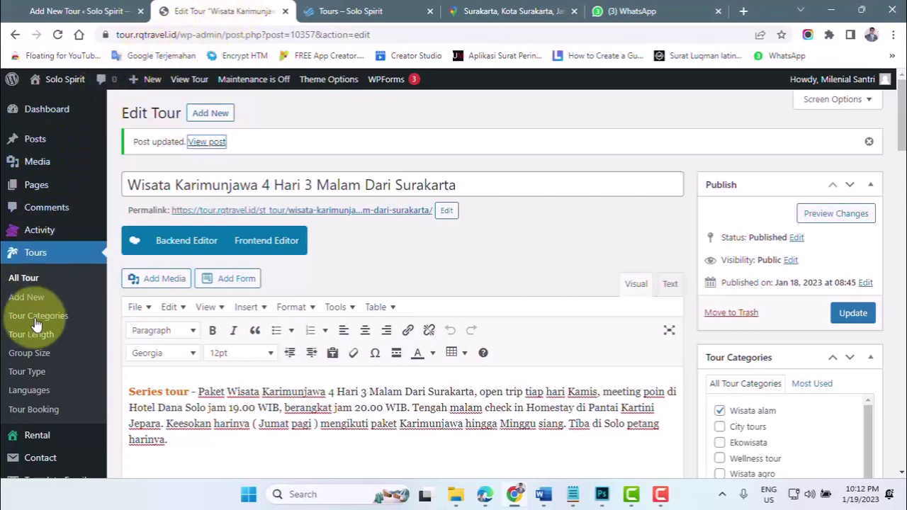
- Go to Settings > General and click into the Site Title field
scroll(32, 328, "down", 5)
scroll(28, 354, "down", 2)
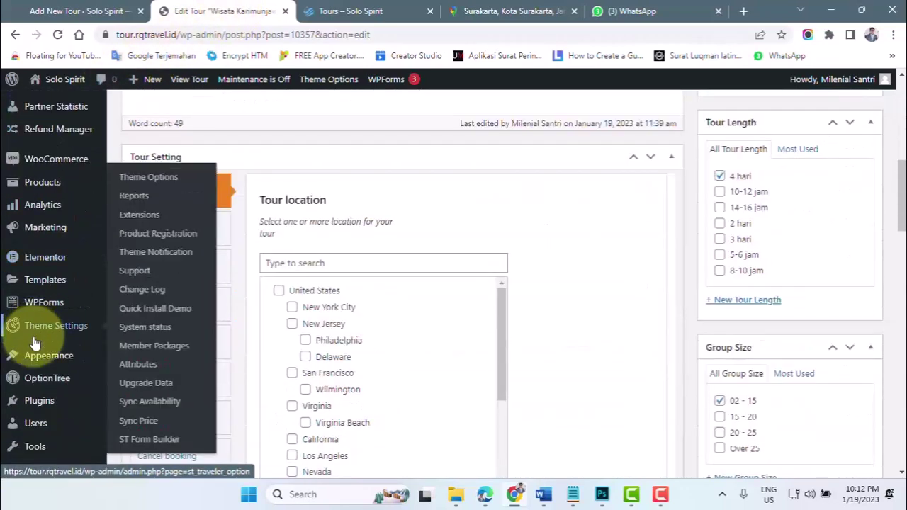
scroll(25, 361, "down", 2)
scroll(36, 370, "down", 3)
left_click(141, 299)
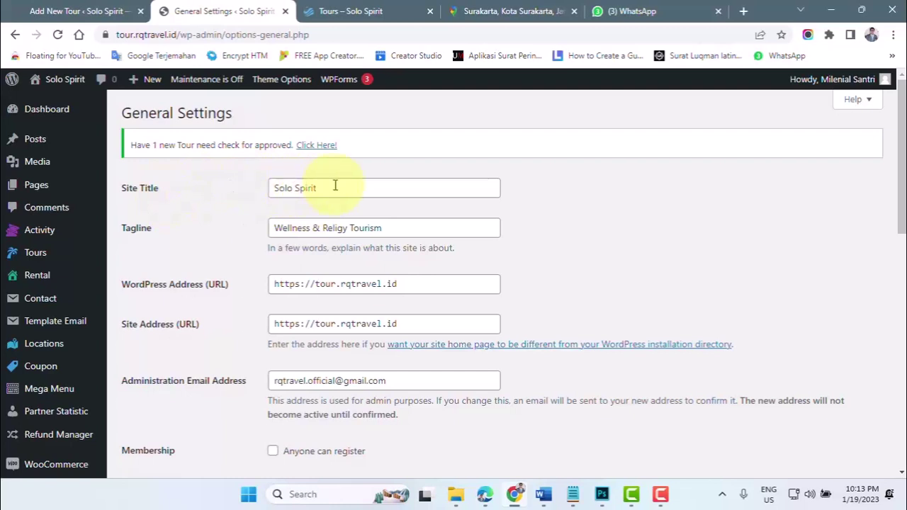
left_click(331, 186)
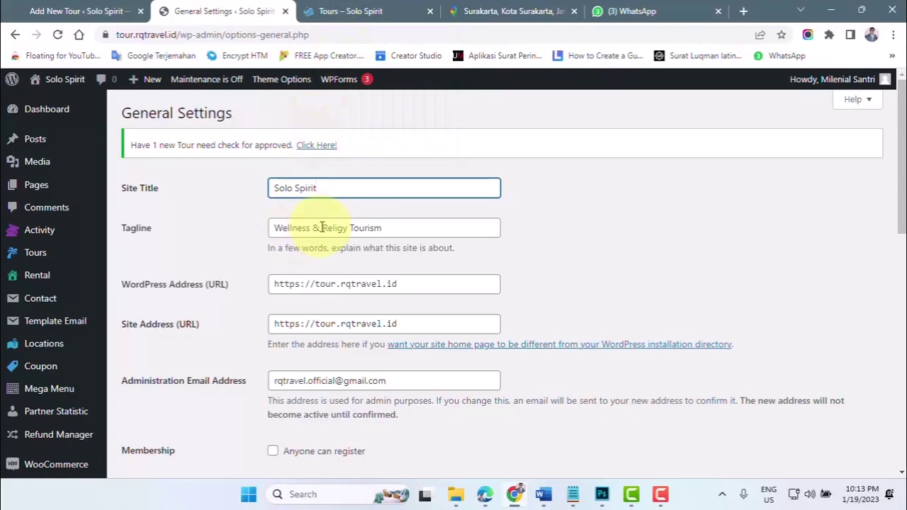
- Review the rest of General Settings, then move to Reading Settings showing the static Home page
mouse_move(348, 22)
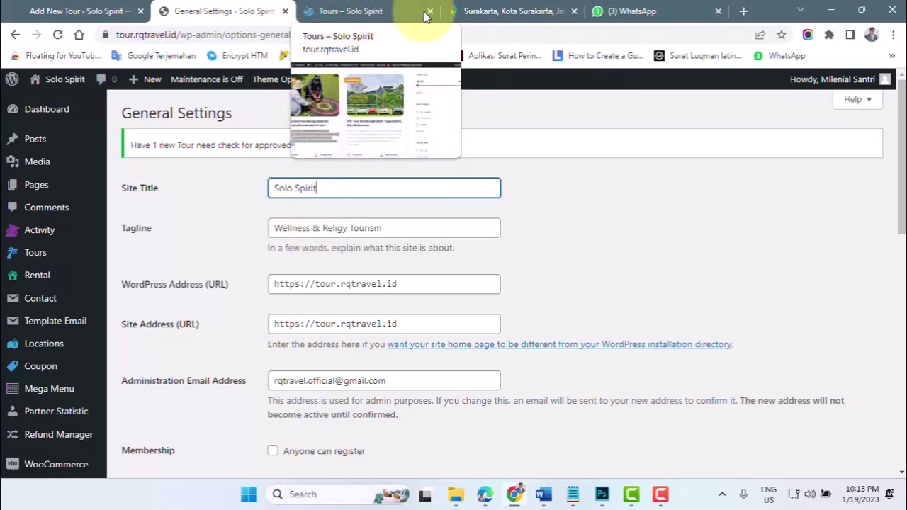
mouse_move(471, 13)
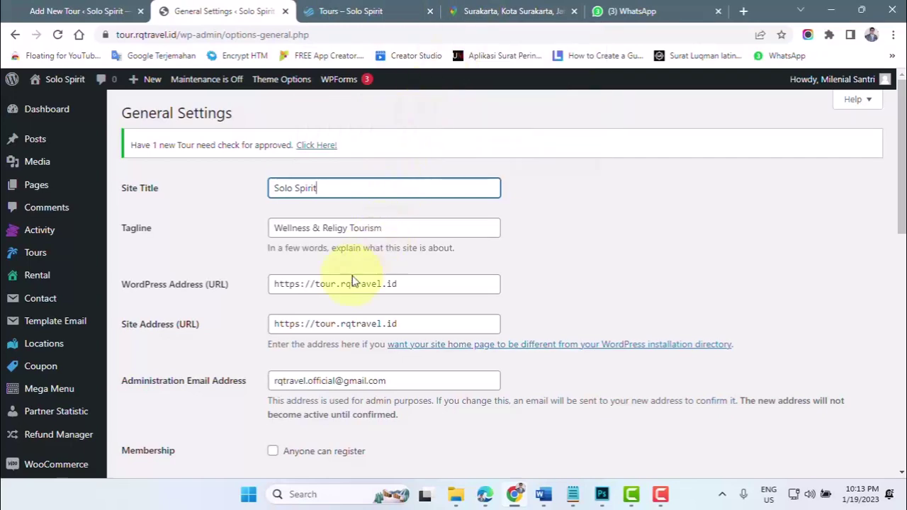
scroll(227, 314, "down", 3)
scroll(226, 314, "down", 2)
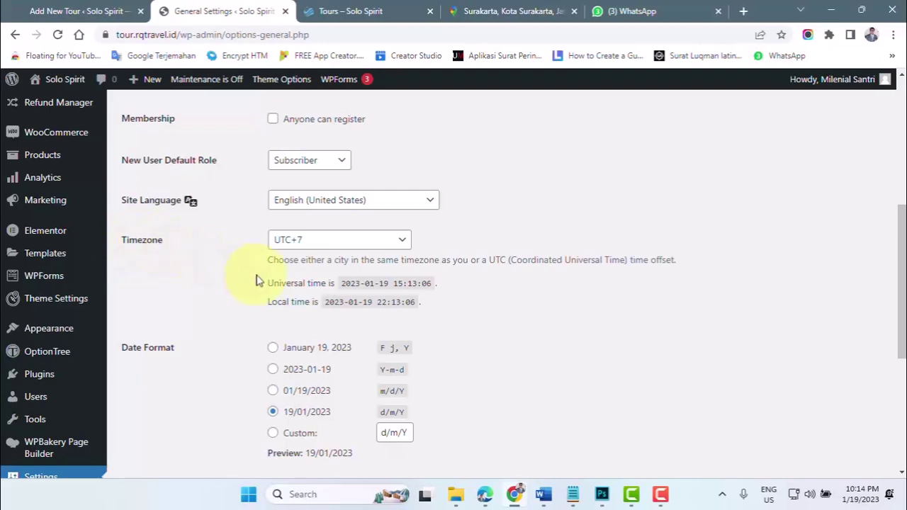
scroll(257, 281, "down", 4)
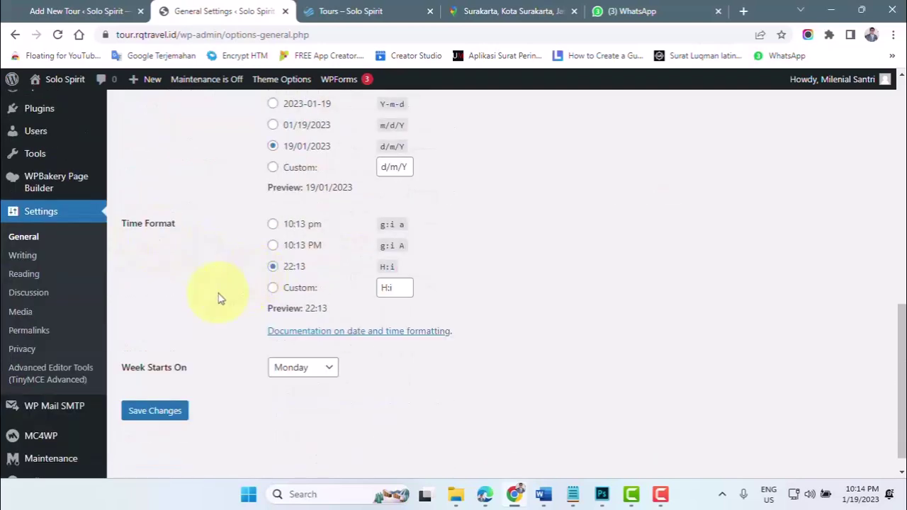
scroll(218, 298, "down", 1)
scroll(219, 298, "up", 9)
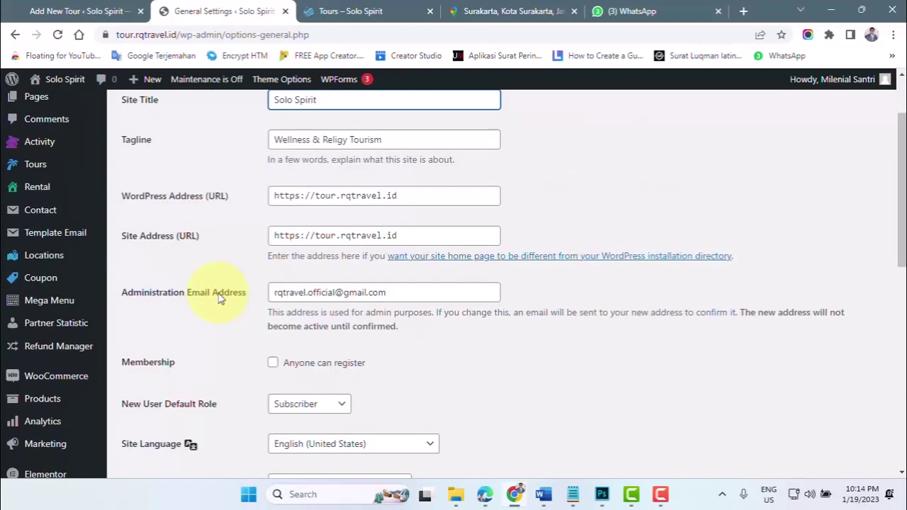
scroll(78, 344, "down", 7)
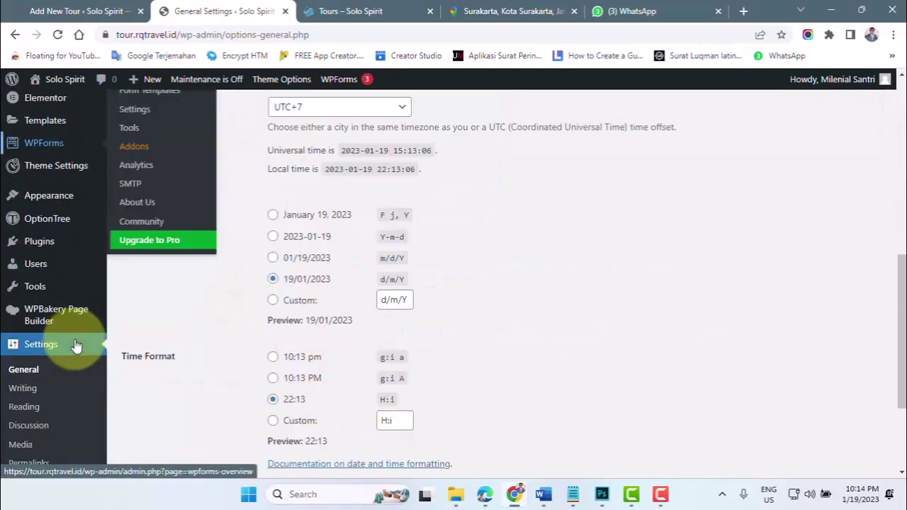
left_click(25, 408)
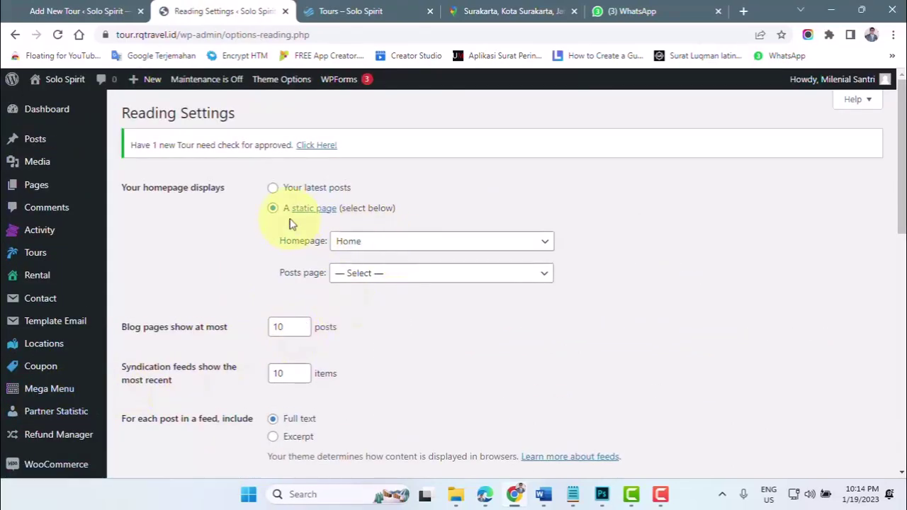
- Set feeds to include only the Excerpt and save the reading settings
scroll(289, 224, "down", 4)
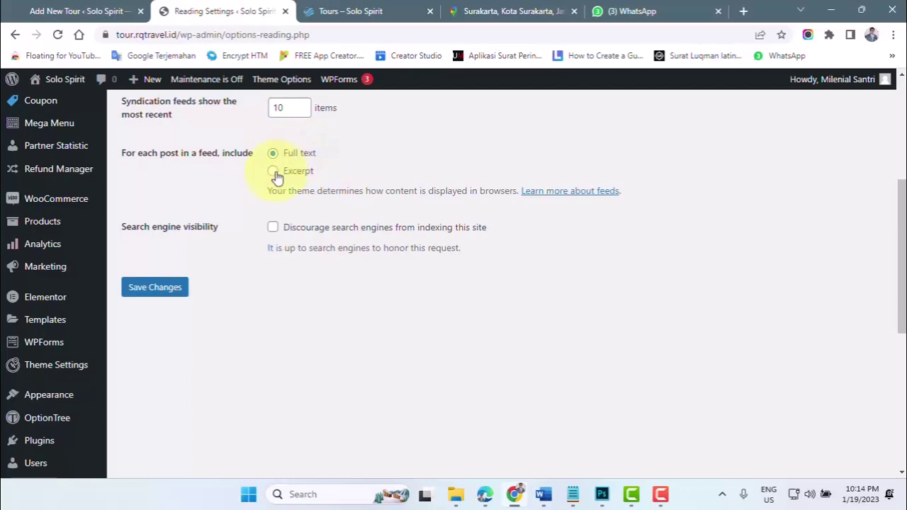
left_click(273, 171)
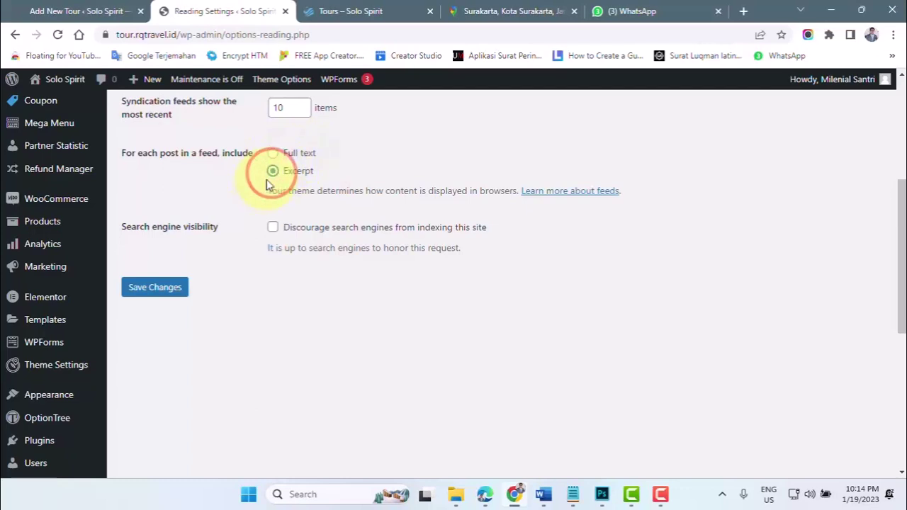
left_click(156, 291)
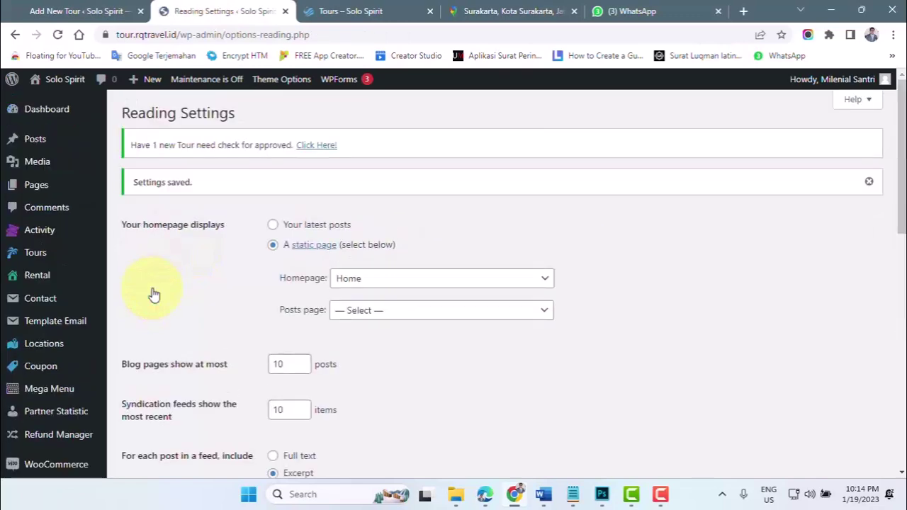
- Reload the Magelang tour listing, return to Add New Tour, then bring up PAKET WISATA SEMARANG
left_click(355, 10)
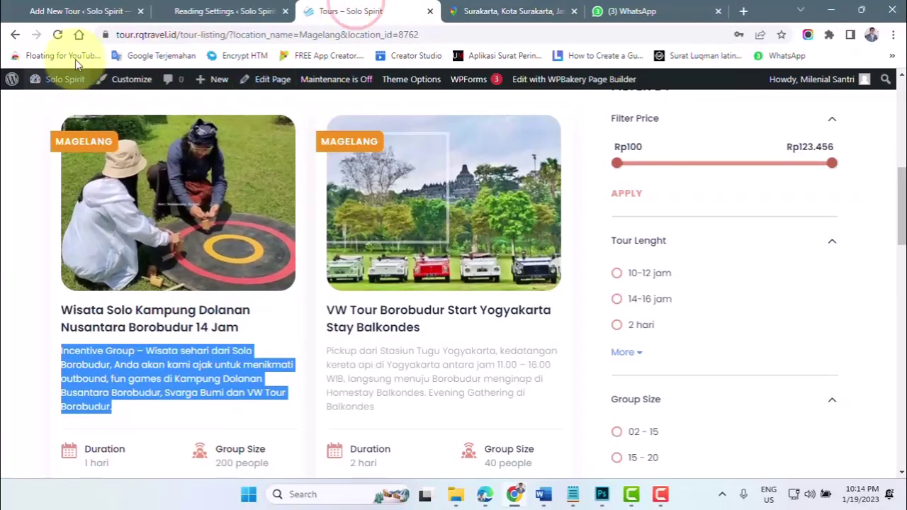
left_click(58, 34)
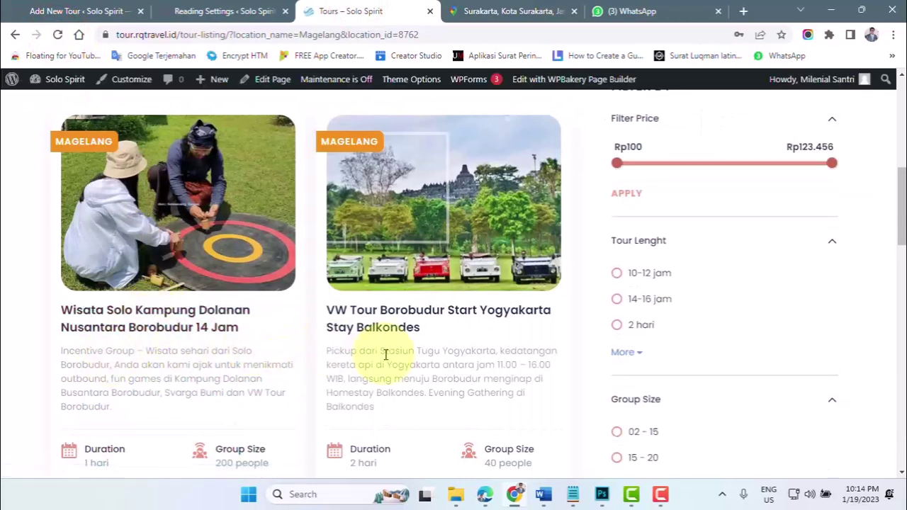
left_click(98, 15)
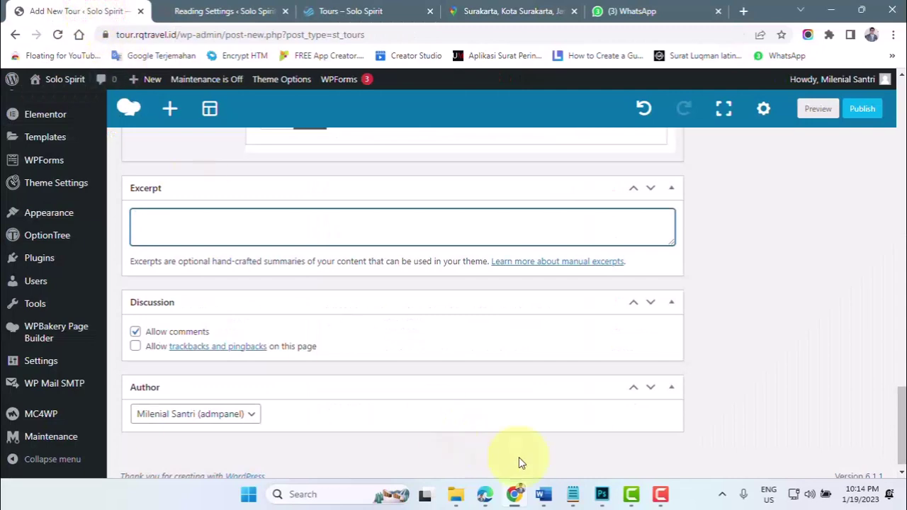
left_click(544, 495)
left_click(508, 437)
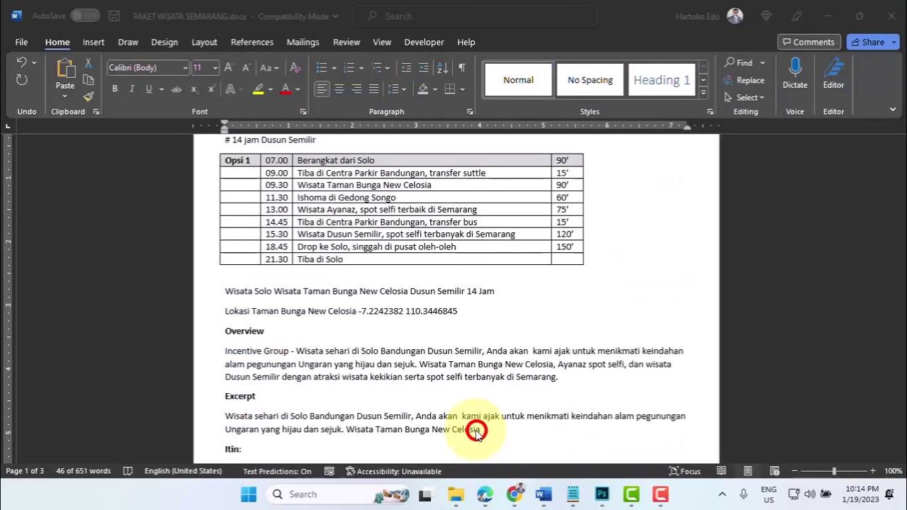
- Select the paragraph under Excerpt in PAKET WISATA SEMARANG and go back to the WordPress editor
scroll(475, 435, "down", 1)
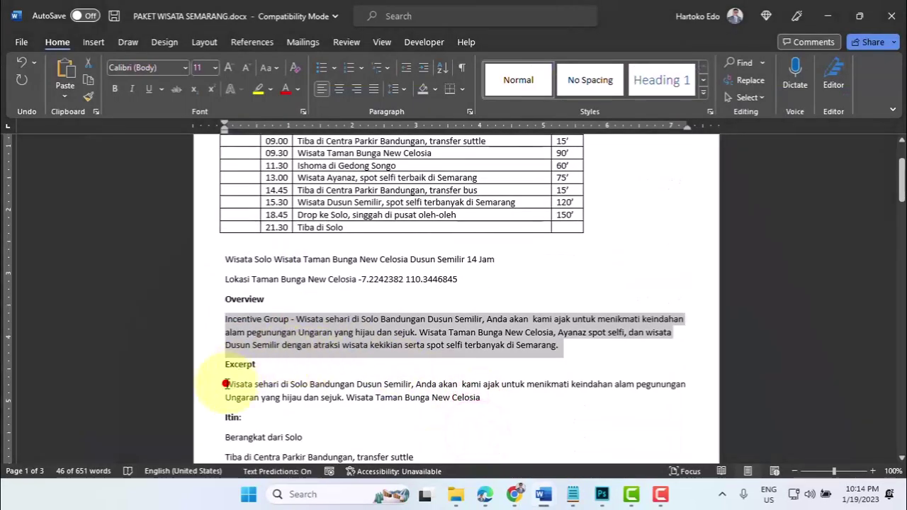
left_click_drag(225, 384, 472, 399)
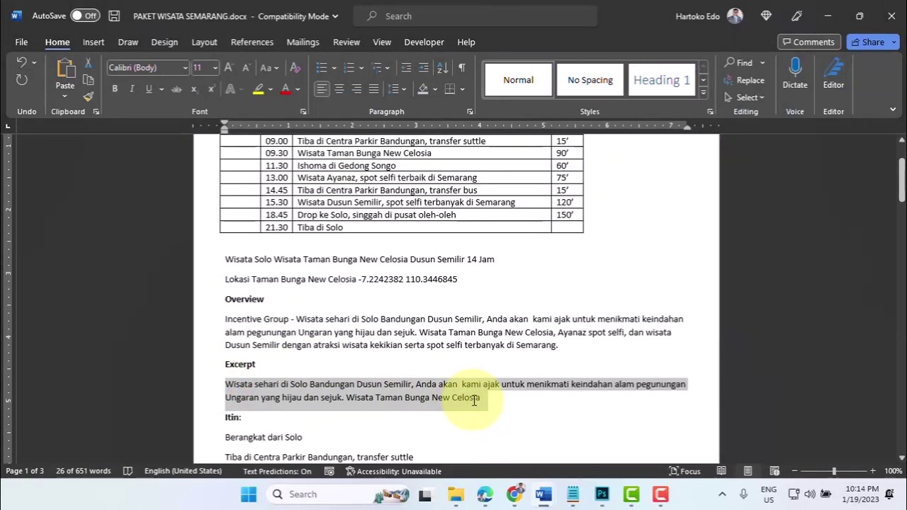
left_click(514, 494)
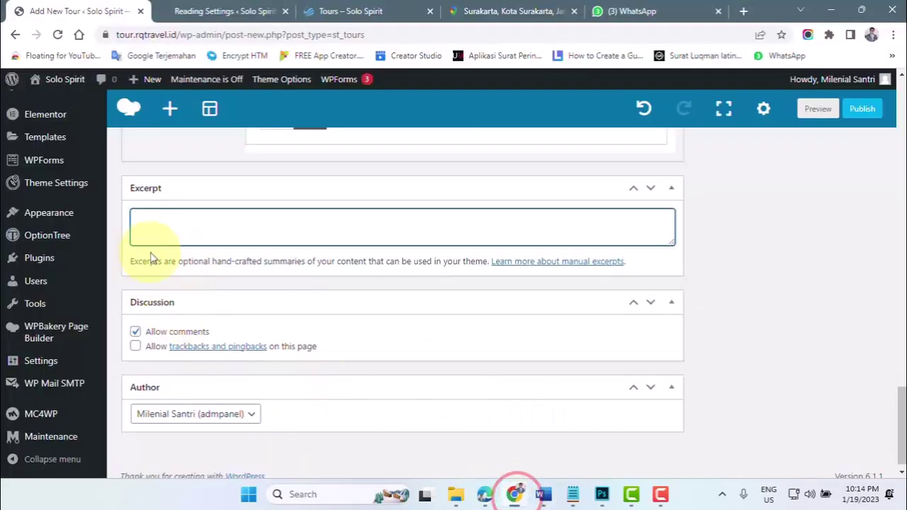
- Paste the Dusun Semilir paragraph as the excerpt, turn comments off and allow trackbacks and pingbacks
left_click(154, 221)
type("Wisata sehari di Solo Bandungan Dusun Semilir. Anda akan  kami ajak untuk menikmati keindahan alam pegunungan Ungaran yang hijau dan sejuk. Wisata Taman Bunga New Celosia")
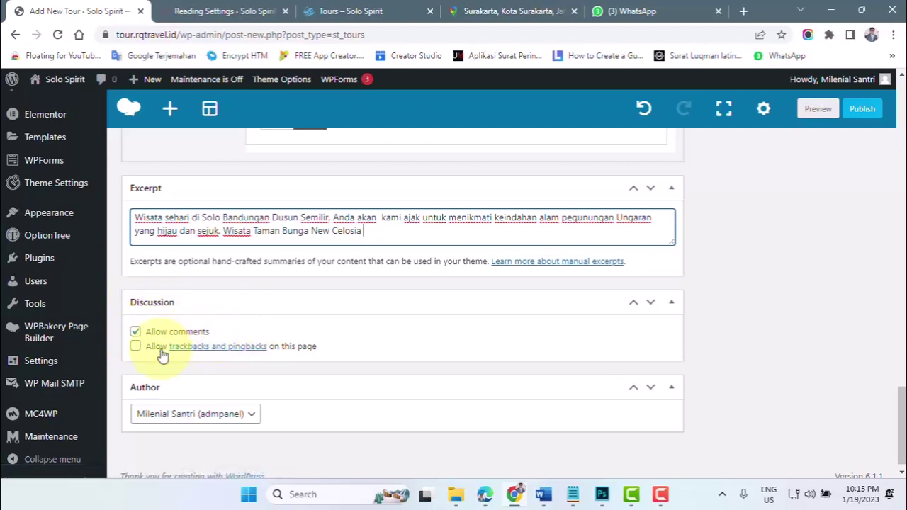
left_click(135, 331)
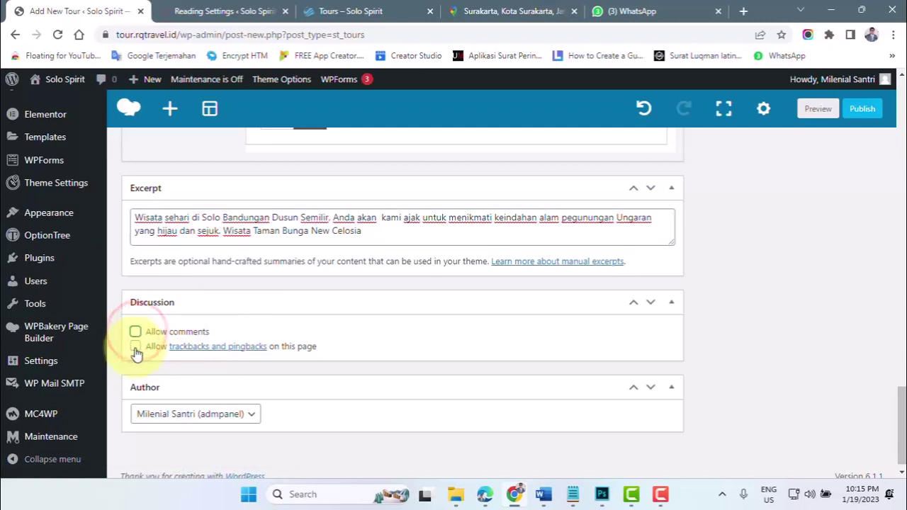
left_click(135, 347)
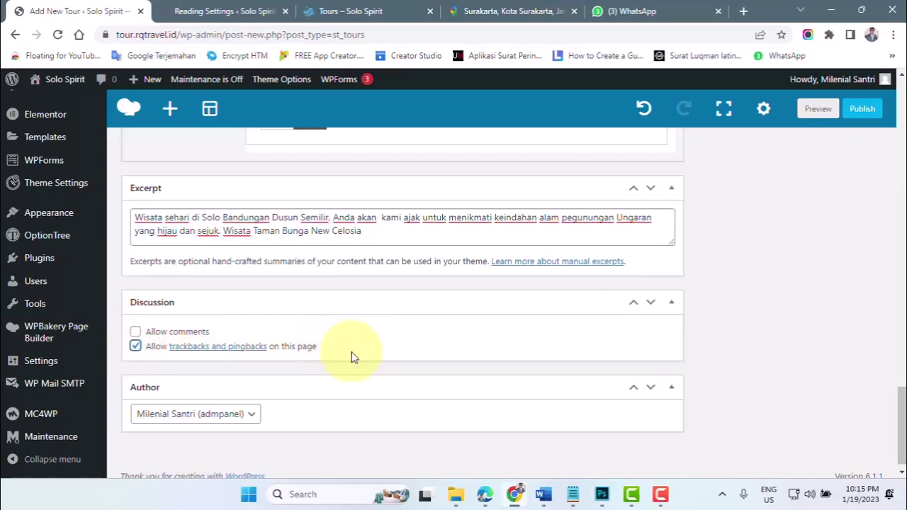
scroll(233, 349, "up", 5)
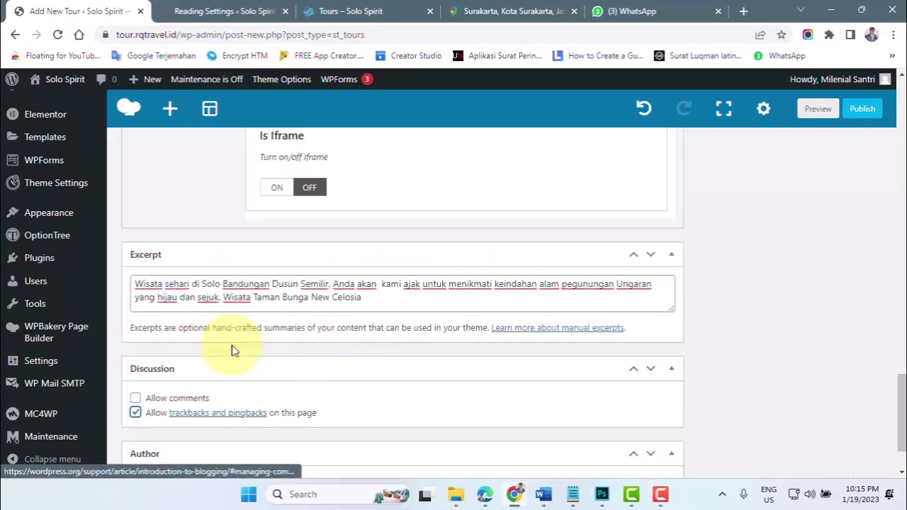
- Scroll to the Tour Setting box and show its General tab
scroll(233, 349, "up", 10)
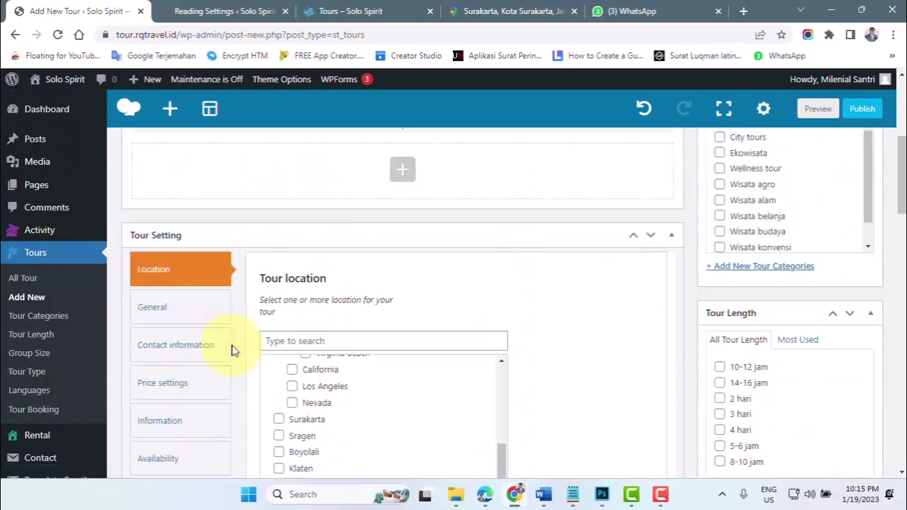
scroll(224, 334, "up", 6)
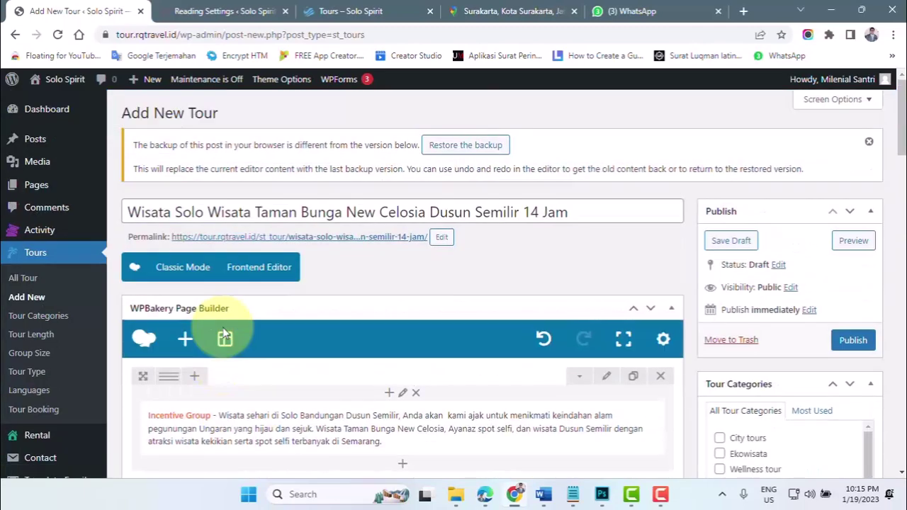
scroll(224, 334, "down", 5)
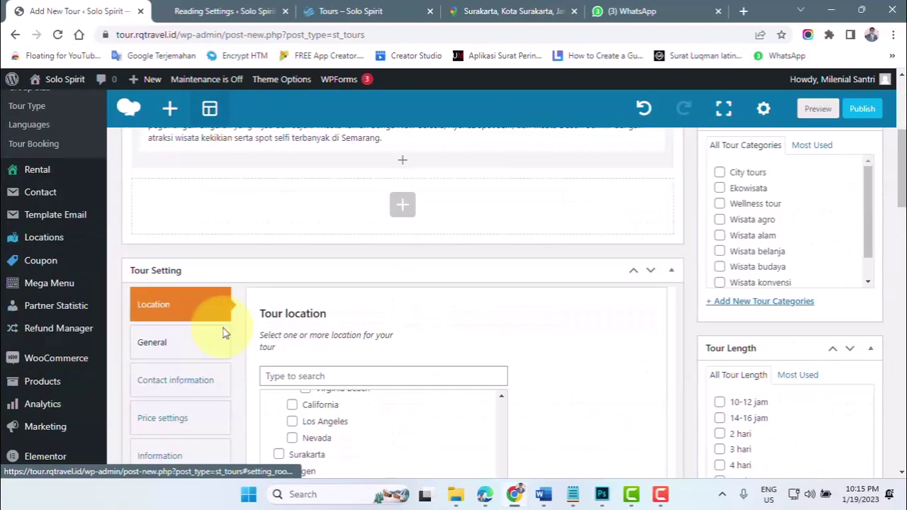
left_click(159, 347)
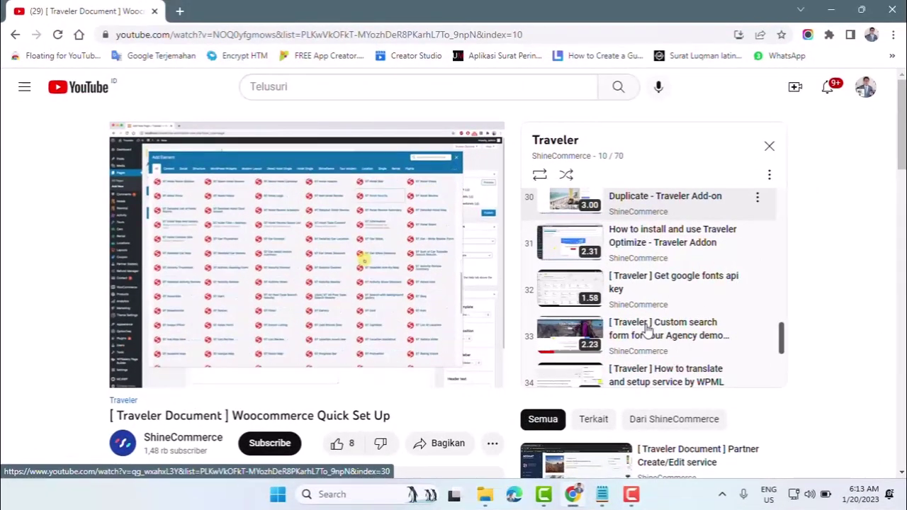
- Play the Traveler custom search form video from playlist item 33
left_click(647, 329)
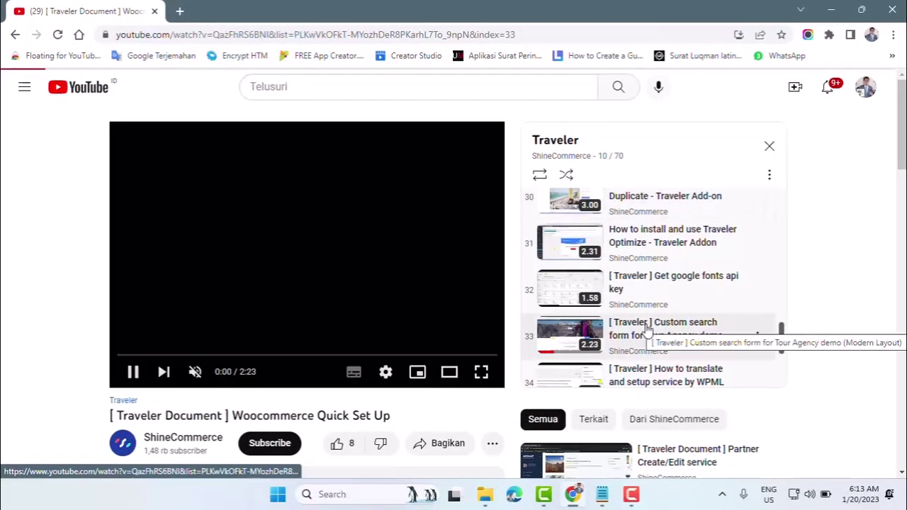
scroll(74, 316, "down", 2)
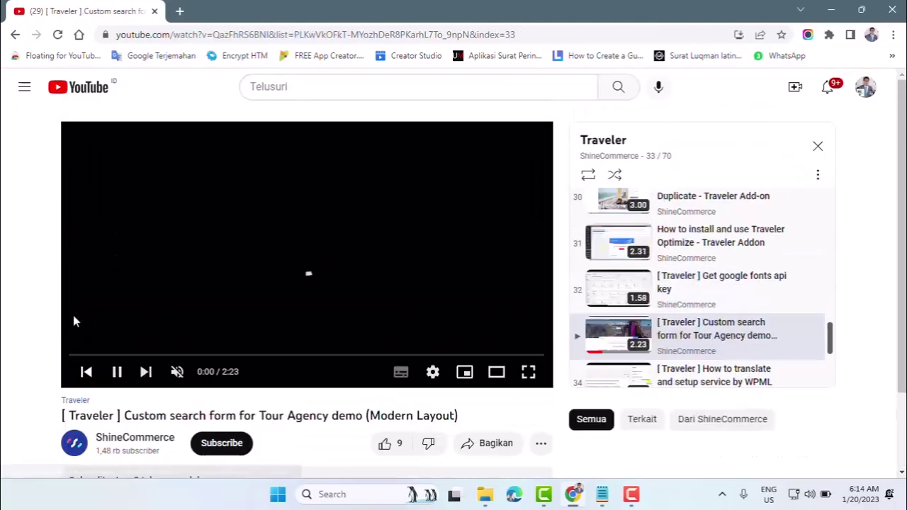
scroll(73, 316, "down", 2)
scroll(70, 338, "down", 2)
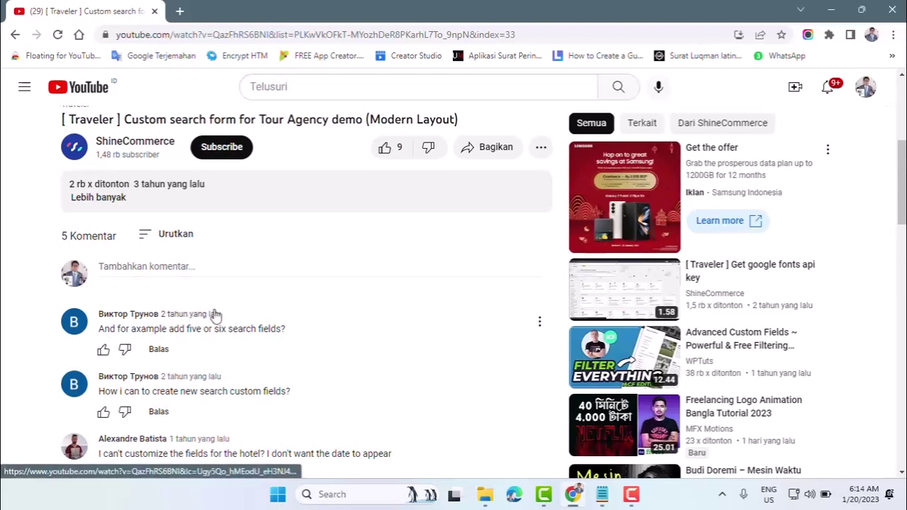
- Post the comment 'mute without explanation' on the video
left_click(119, 263)
type("mute without explanation")
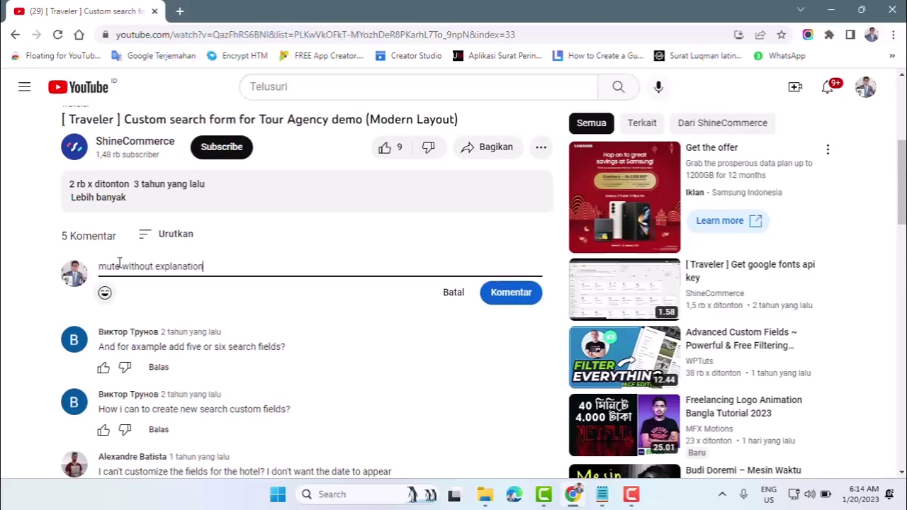
left_click(500, 293)
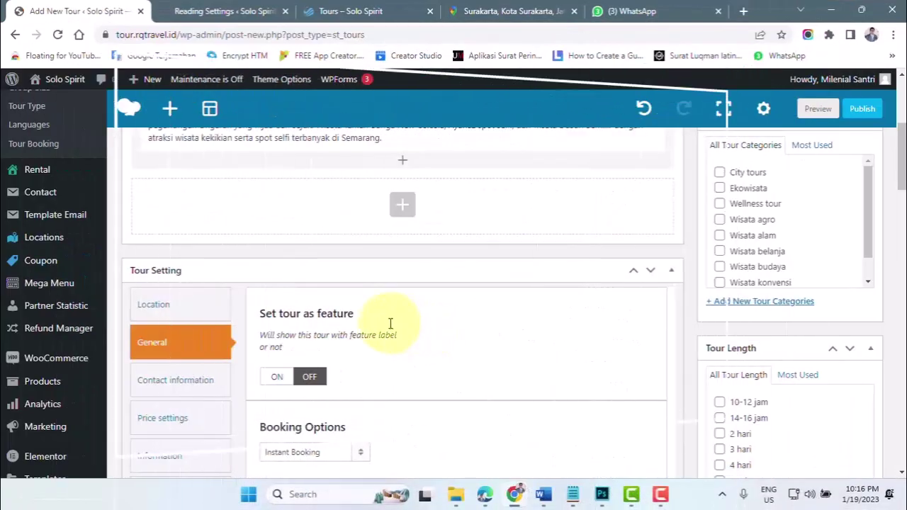
scroll(390, 323, "down", 1)
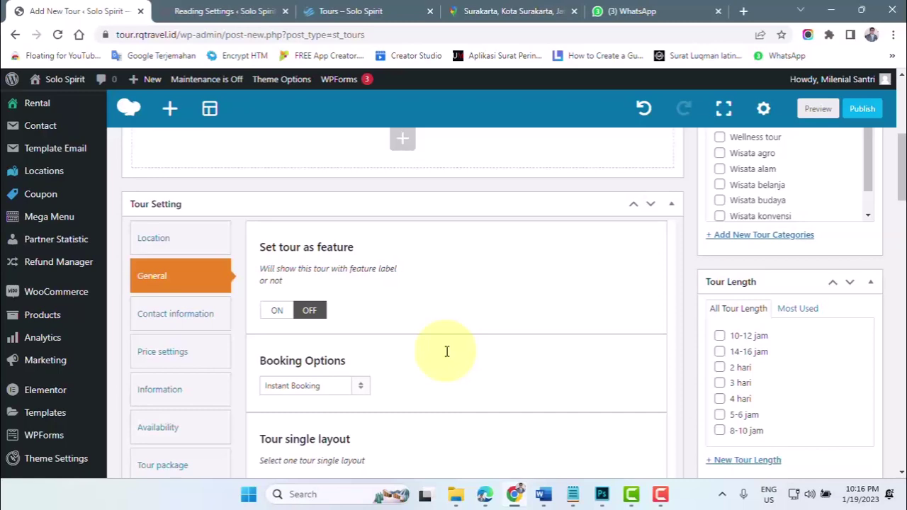
- Switch 'Set tour as feature' to ON in the tour's General settings
scroll(416, 362, "down", 1)
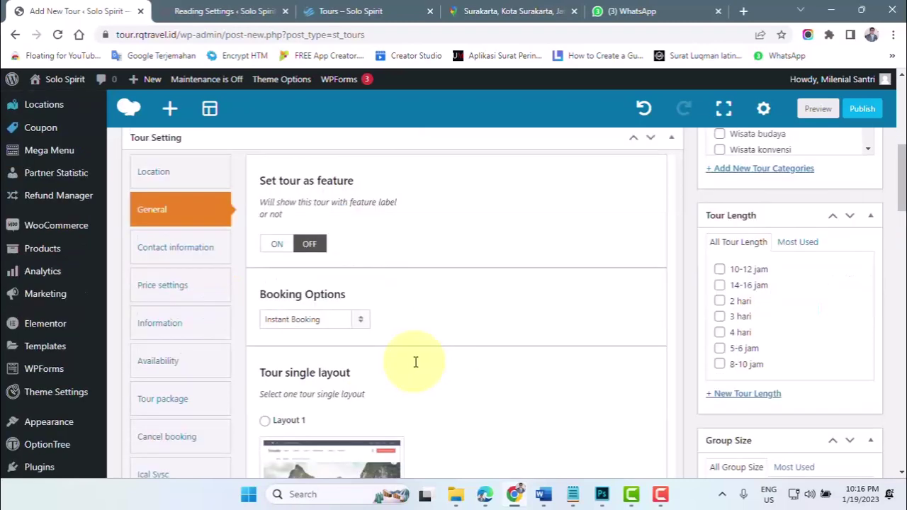
left_click(182, 216)
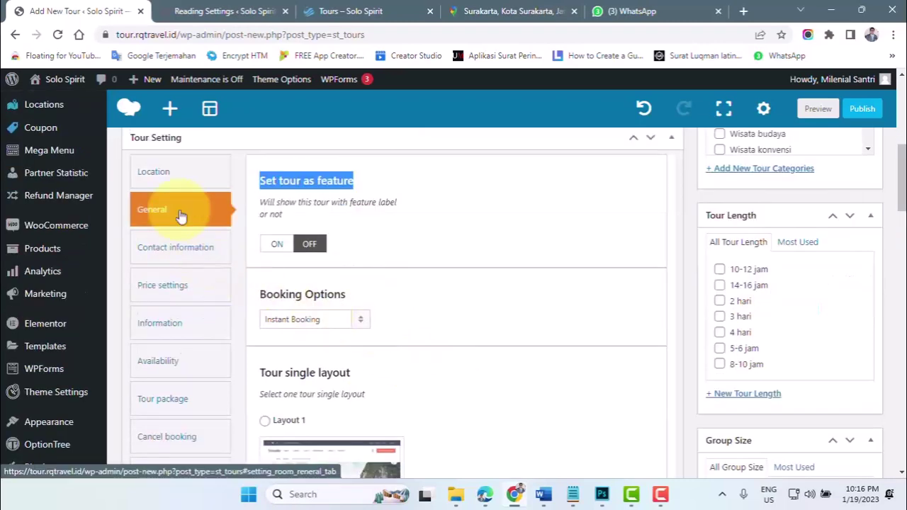
left_click(282, 245)
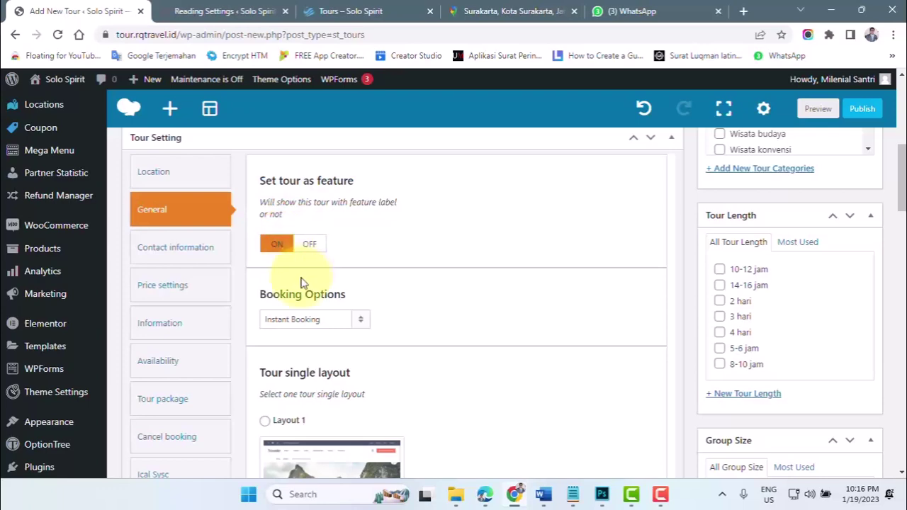
- Look over the Booking Options list, then go to the Magelang tours listing page
scroll(298, 287, "down", 1)
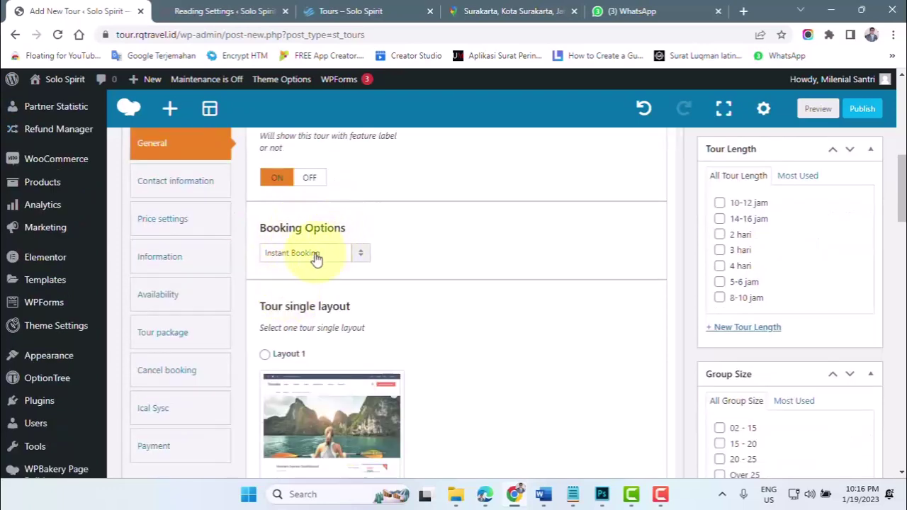
left_click(310, 253)
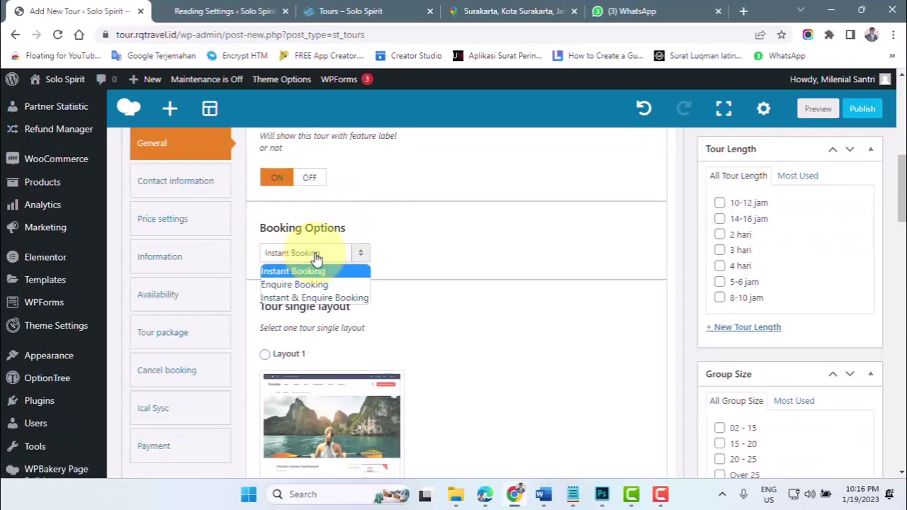
left_click(352, 11)
scroll(361, 424, "up", 2)
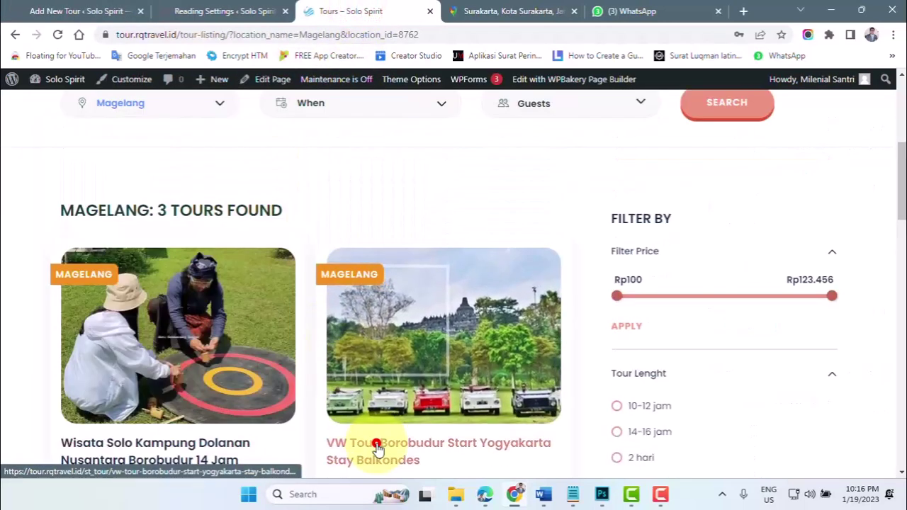
- Open the VW Tour Borobudur page, then set the new tour's Booking Options to Instant Booking
left_click(372, 444)
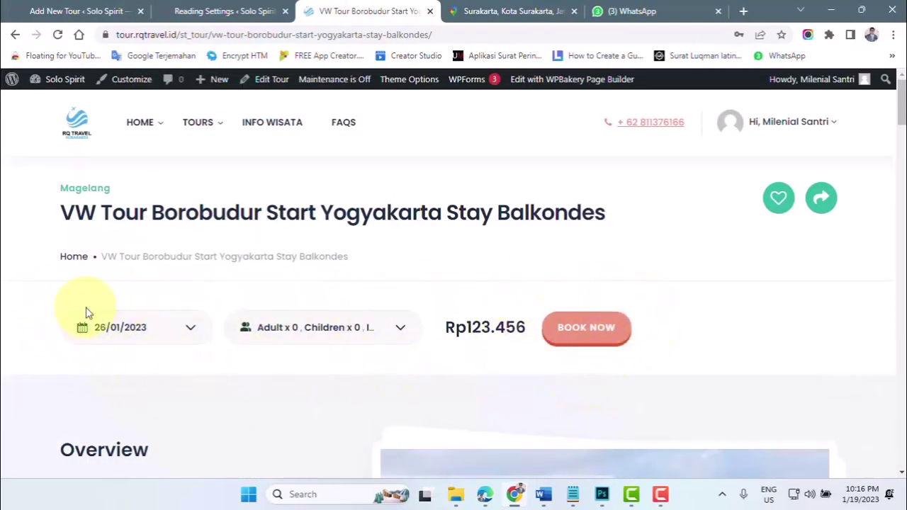
left_click(83, 8)
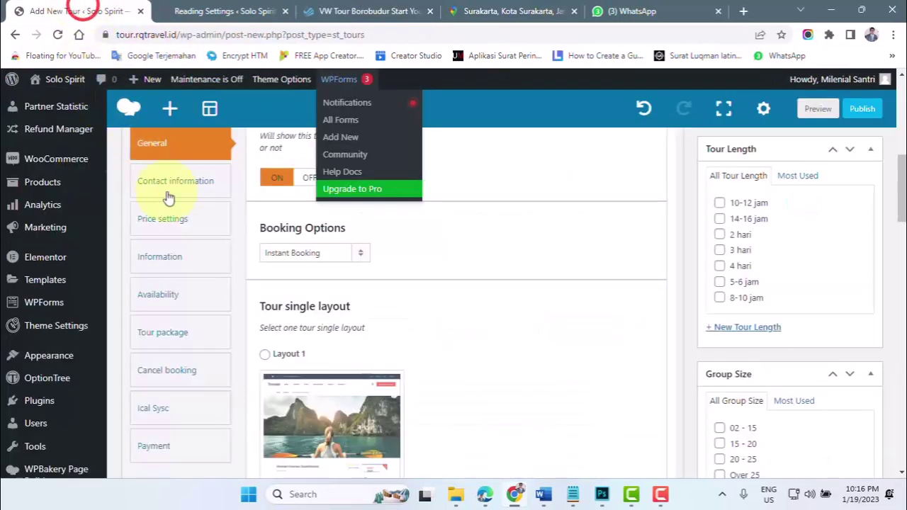
left_click(312, 253)
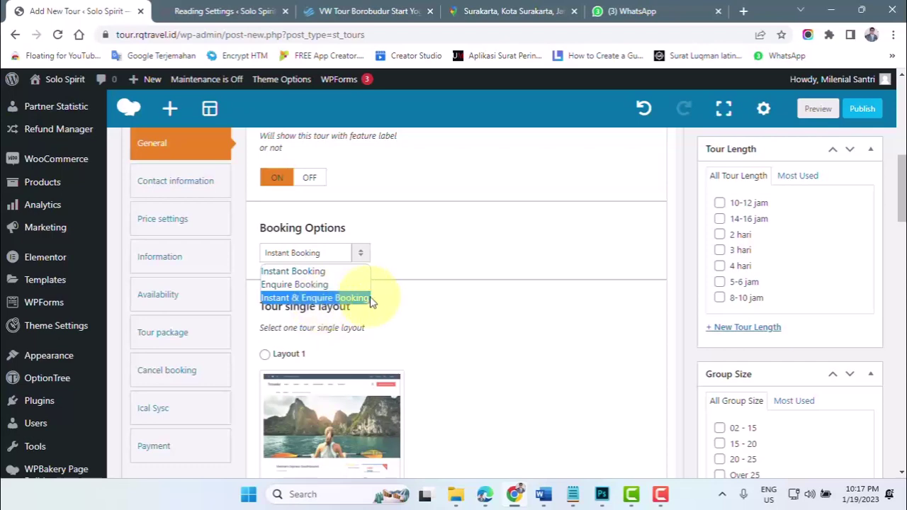
left_click(287, 271)
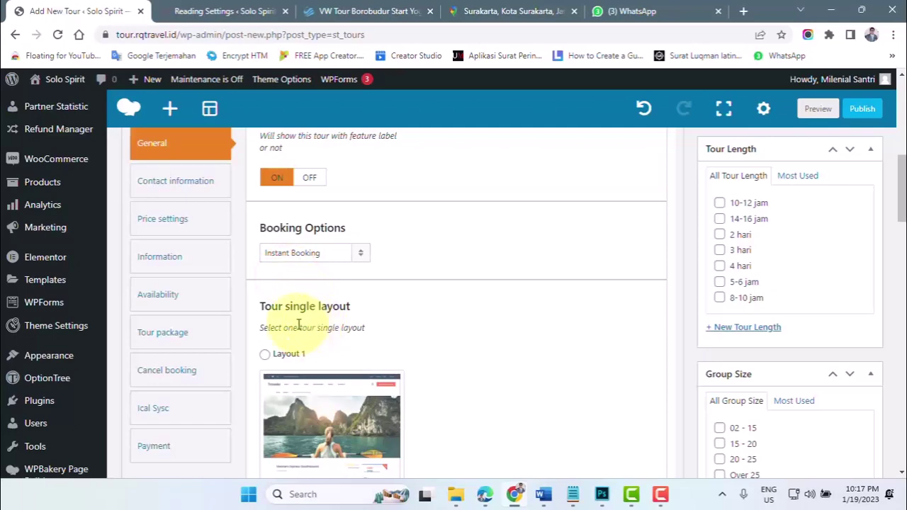
- Compare with the VW Tour Borobudur page and return to the new tour editor
left_click(345, 12)
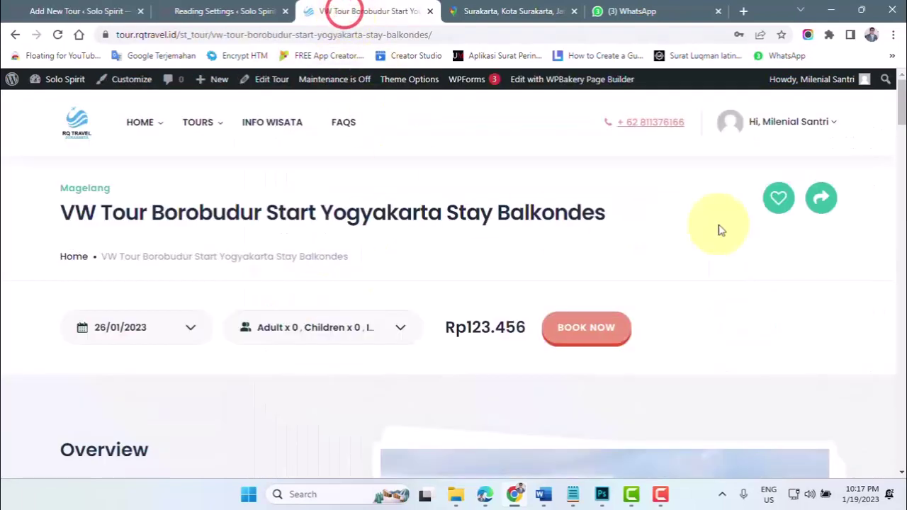
left_click_drag(899, 114, 871, 104)
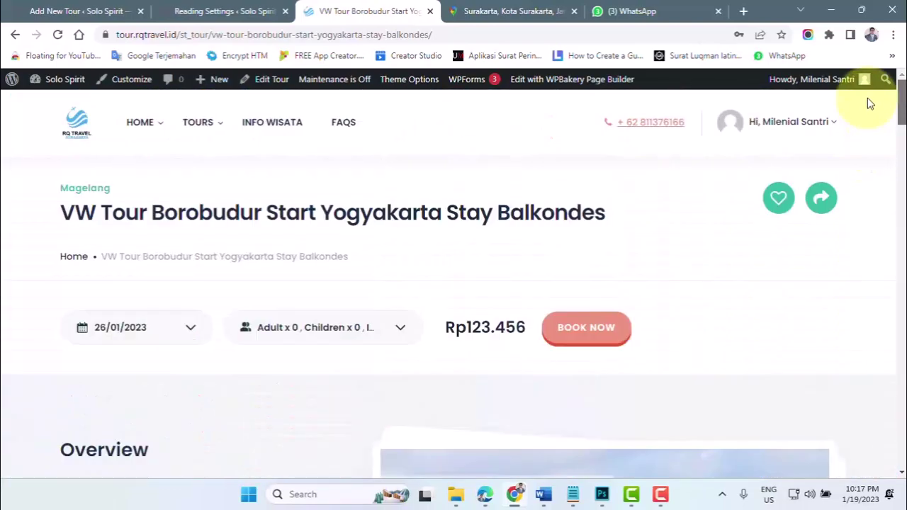
left_click(73, 10)
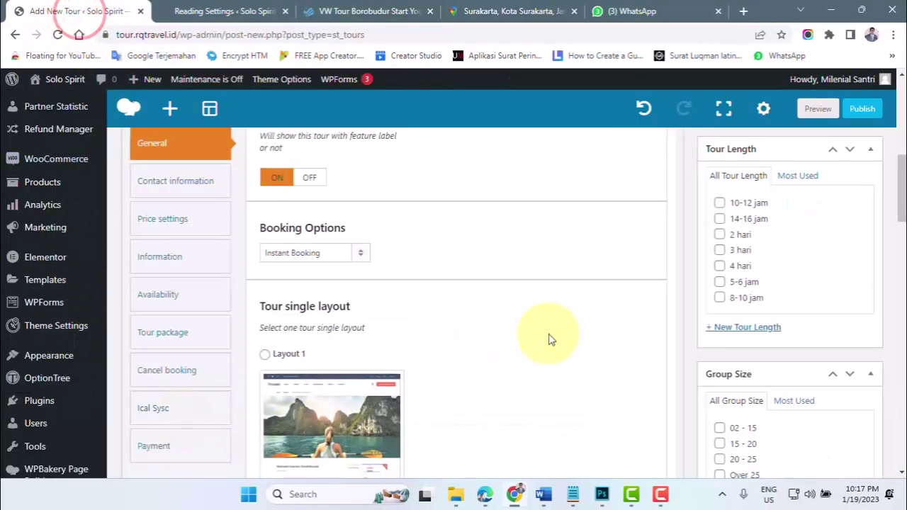
- Choose Layout 7 for the new tour page and highlight the Tour gallery heading
scroll(663, 307, "down", 12)
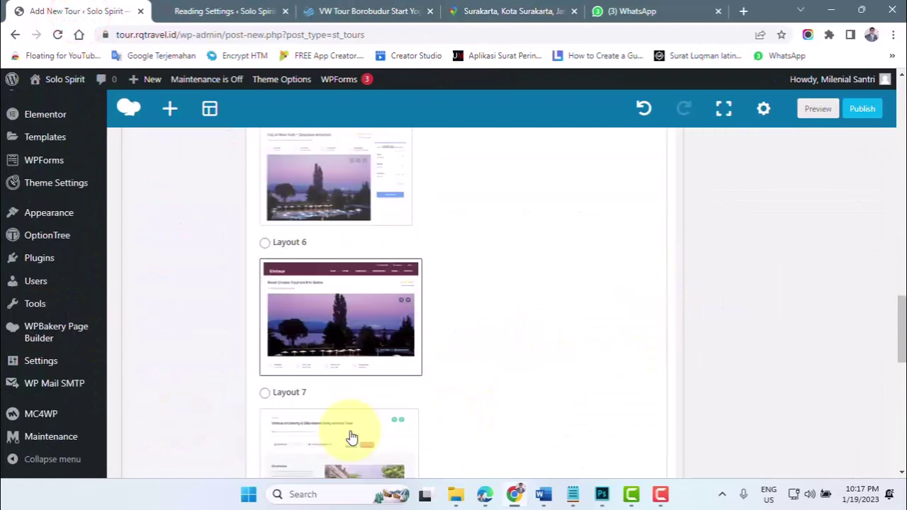
left_click(267, 393)
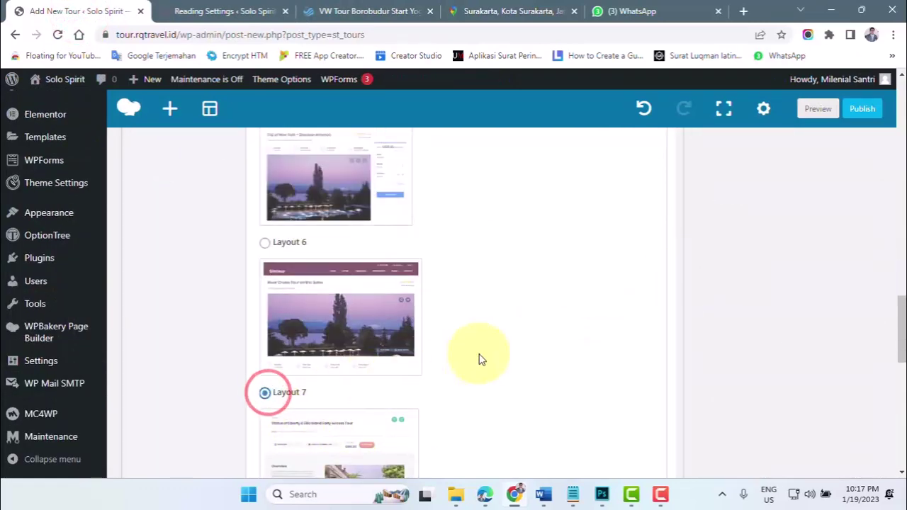
scroll(479, 360, "down", 3)
scroll(479, 359, "down", 2)
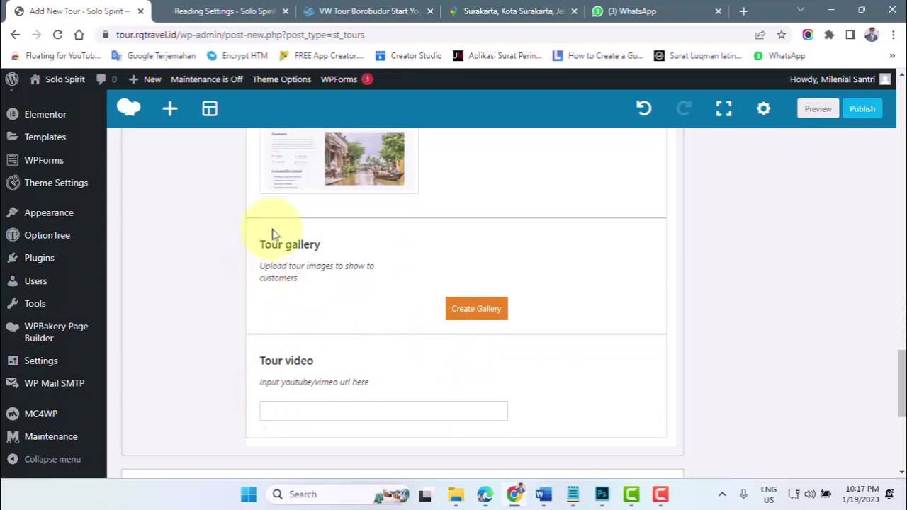
left_click_drag(260, 246, 328, 245)
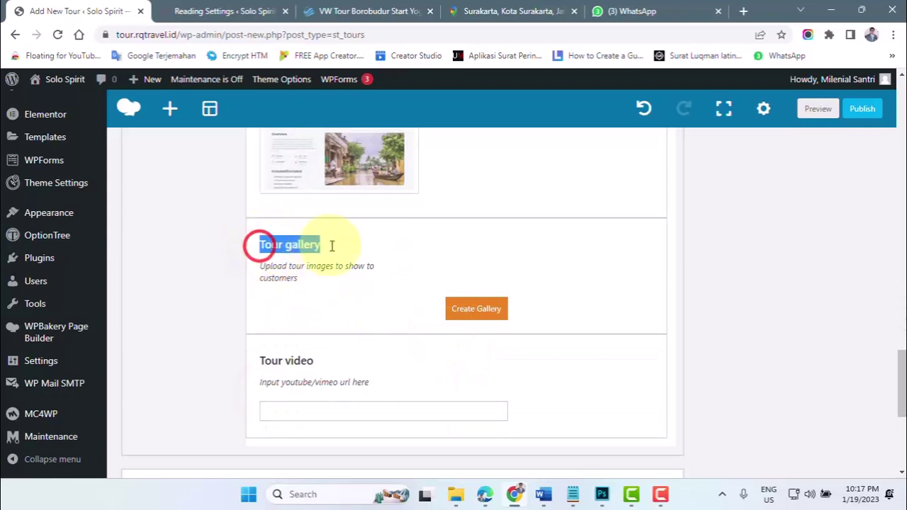
- Browse the three VW Tour Borobudur gallery photos, close the viewer, and bring up PAKET WISATA SEMARANG
left_click(365, 12)
scroll(581, 303, "down", 5)
scroll(581, 303, "down", 1)
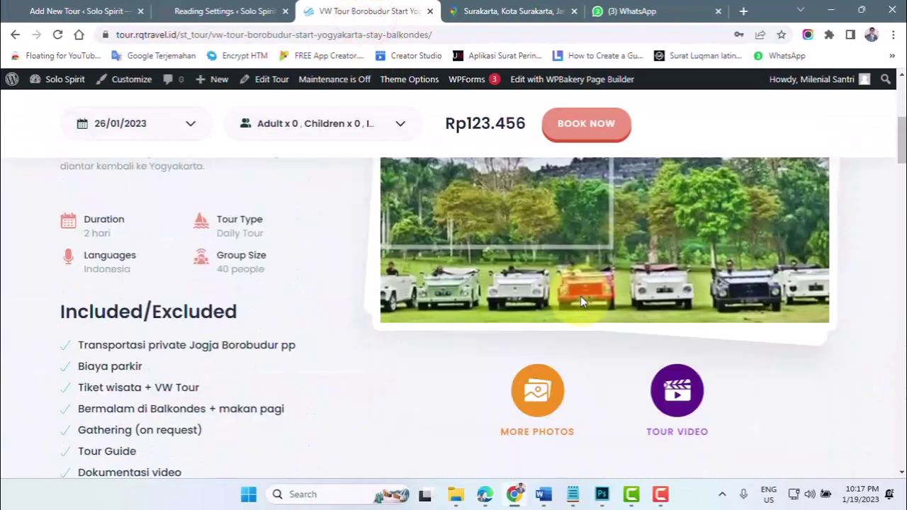
left_click(533, 402)
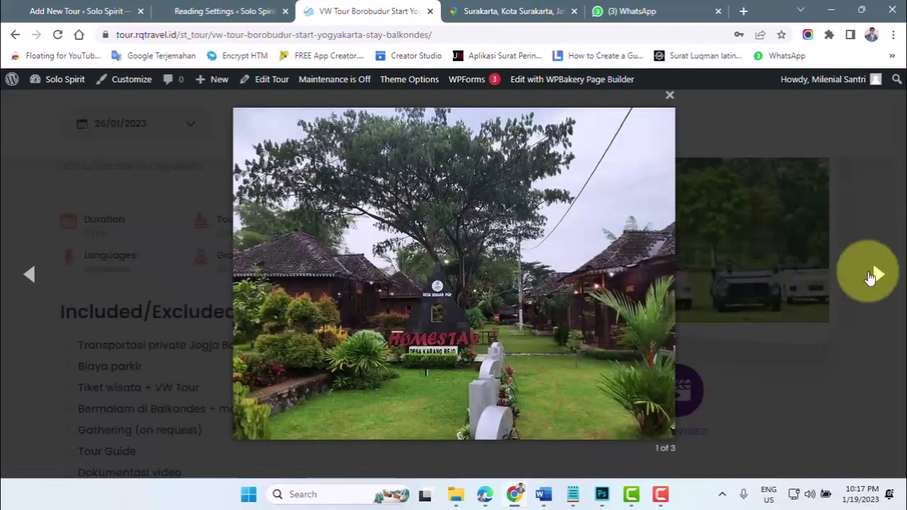
left_click(873, 277)
left_click(875, 277)
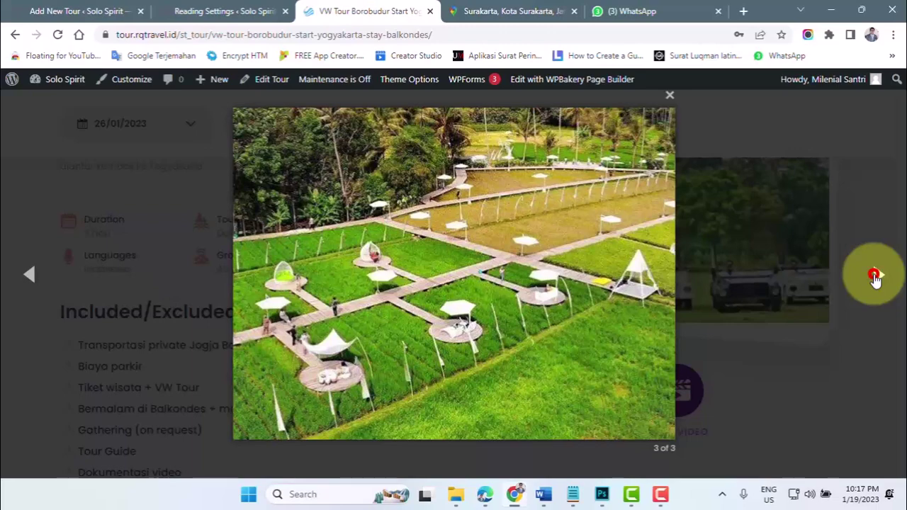
left_click(875, 277)
left_click(753, 302)
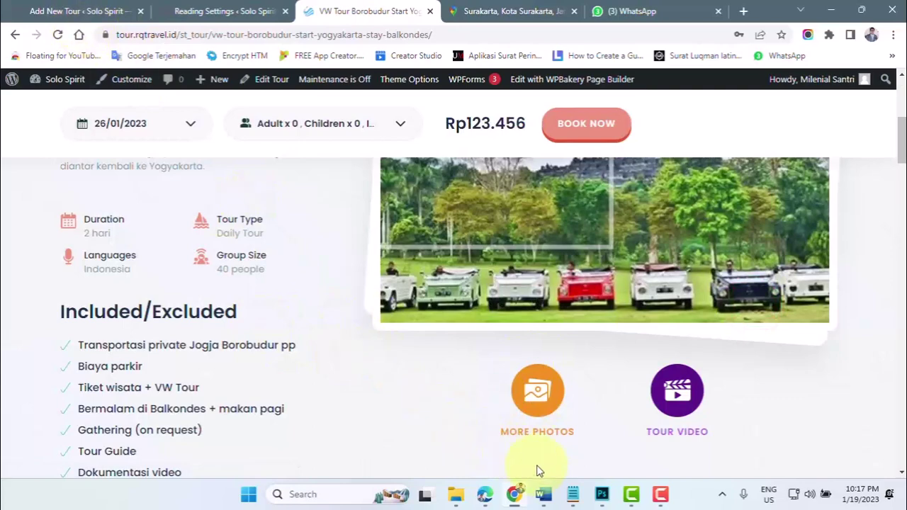
mouse_move(543, 492)
left_click(485, 435)
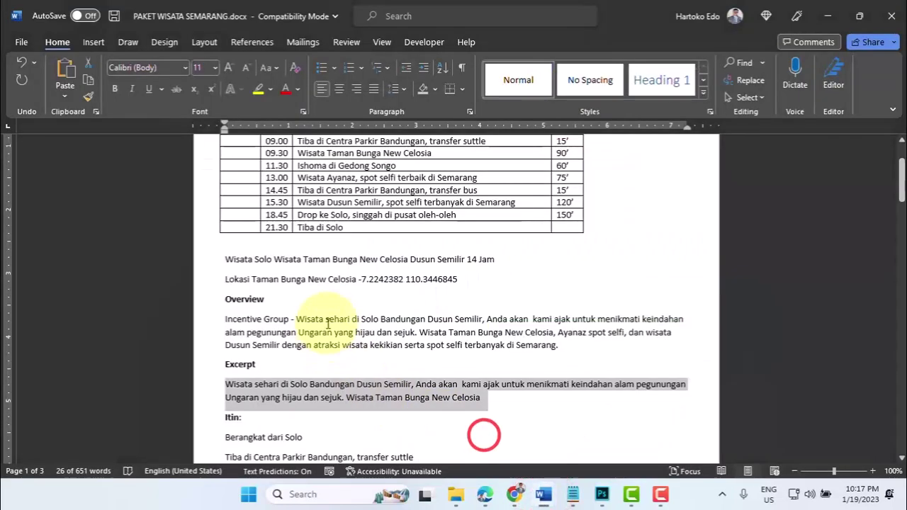
- Review the itinerary table rows and the word Semilir in the 15.30 row, then return to the browser
scroll(328, 323, "up", 2)
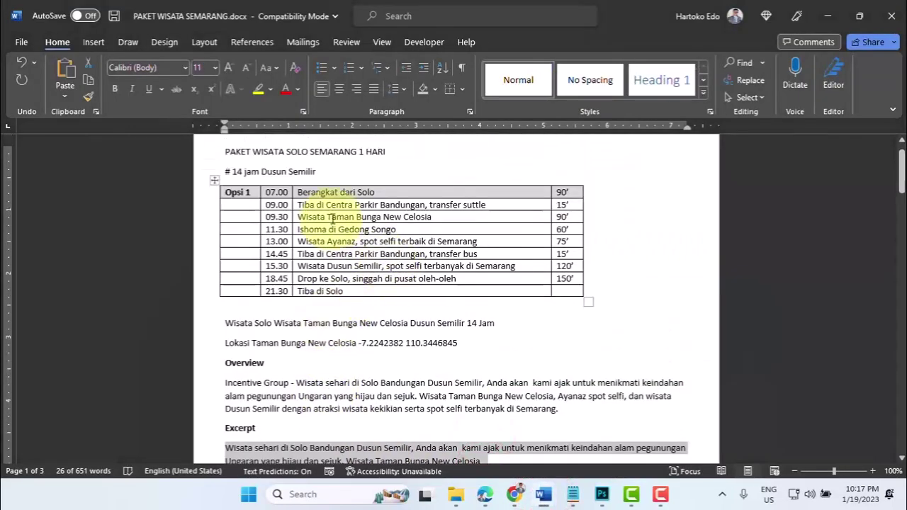
double_click(334, 217)
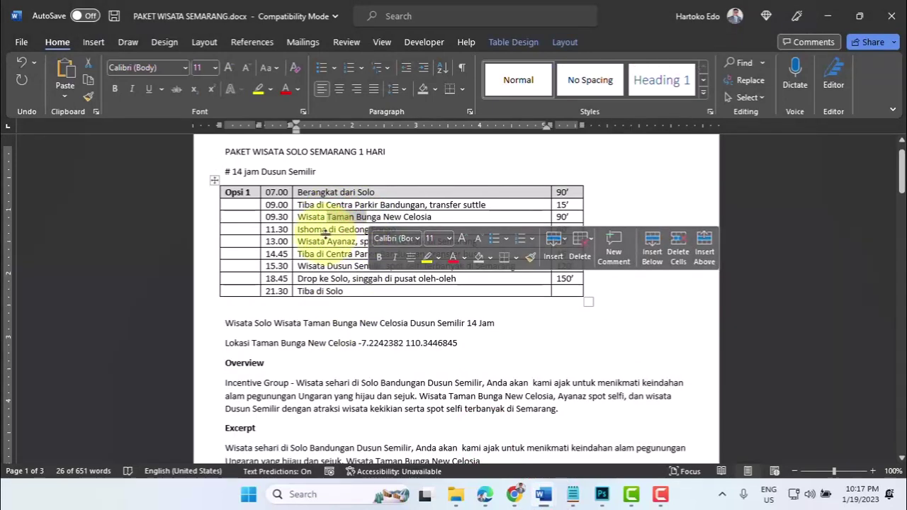
left_click_drag(324, 242, 354, 265)
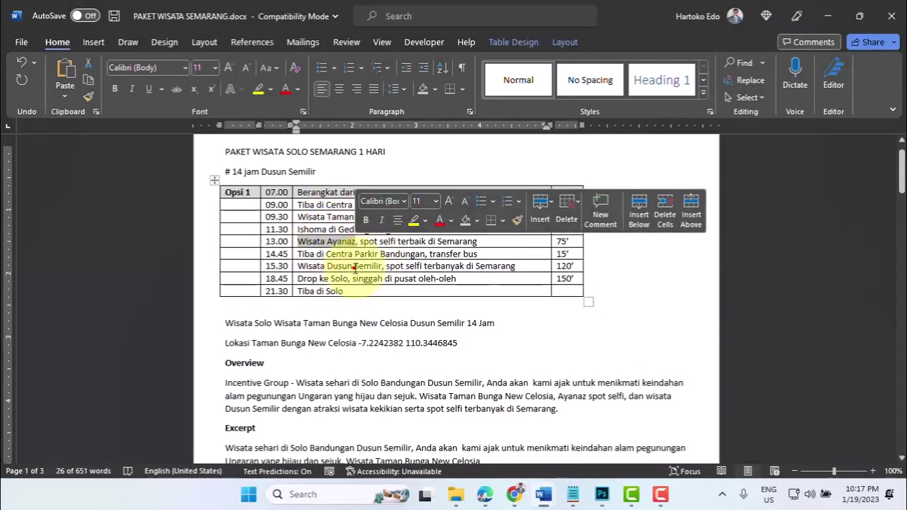
left_click(355, 266)
double_click(354, 267)
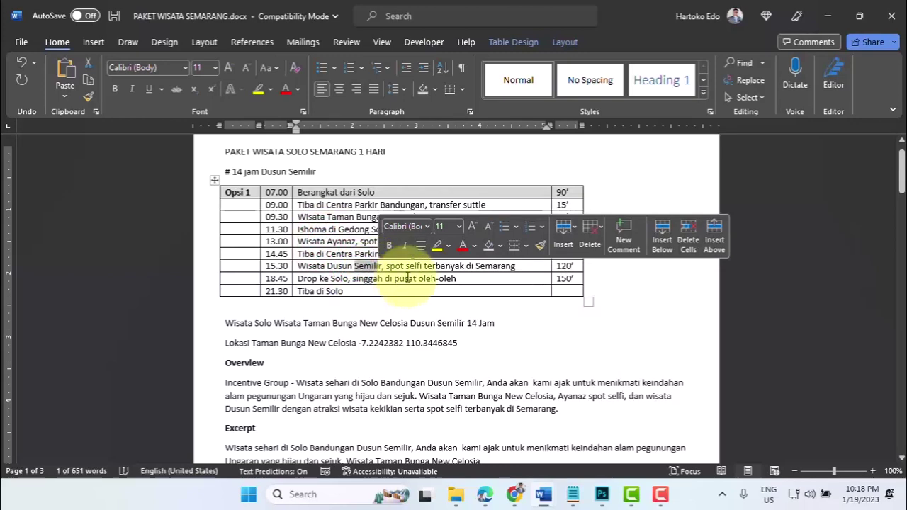
left_click(514, 496)
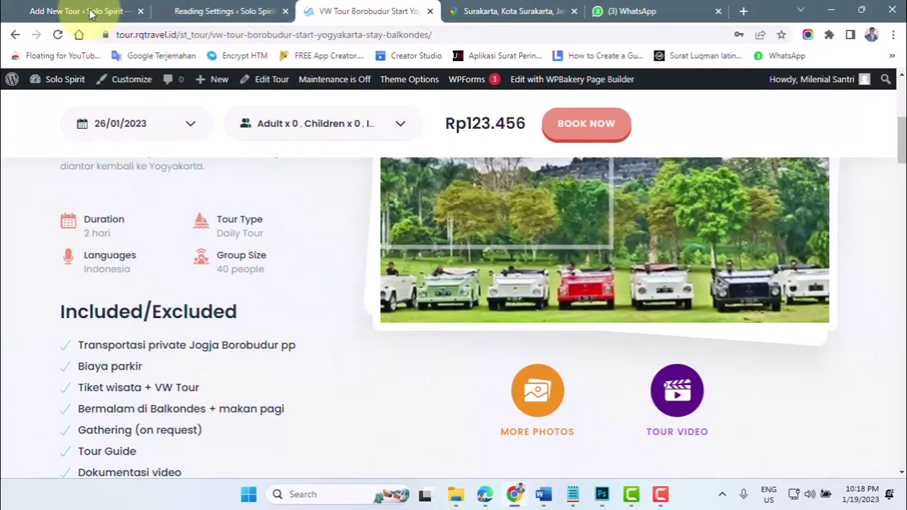
- Create the new tour's gallery and open the media uploader's file picker
left_click(91, 13)
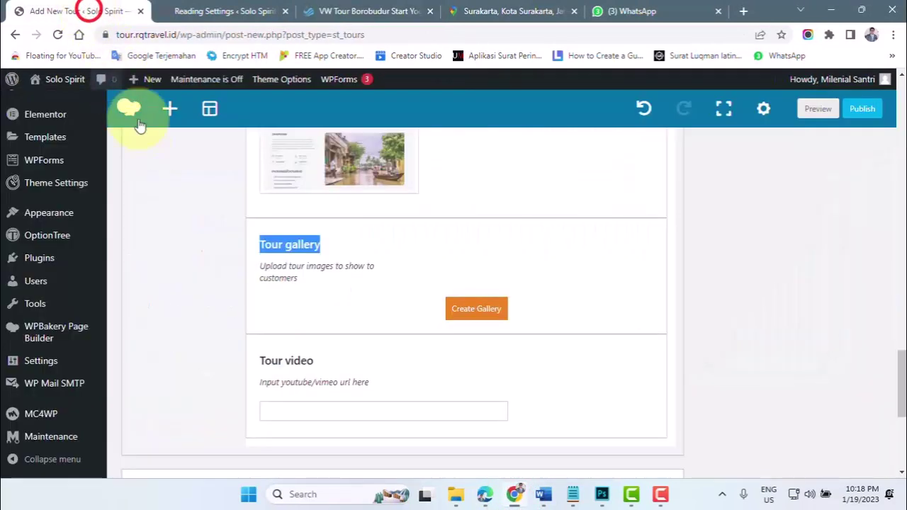
left_click(474, 310)
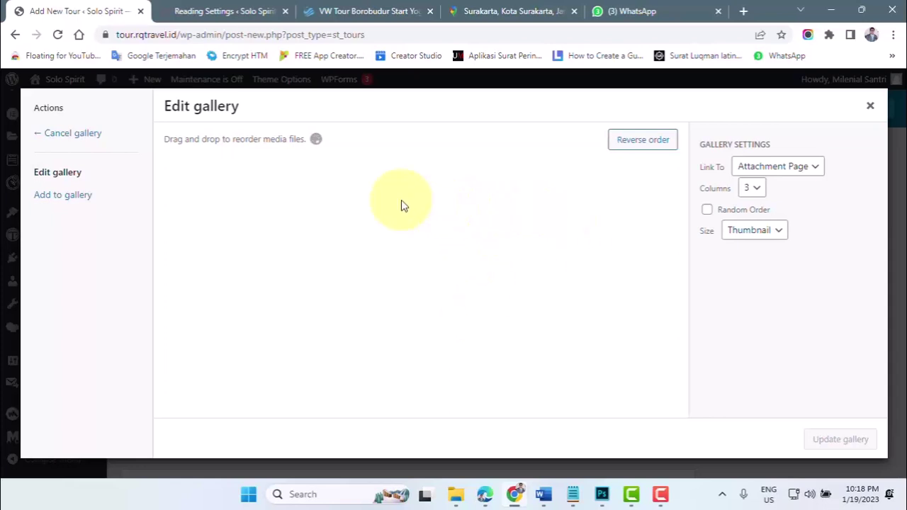
left_click(57, 202)
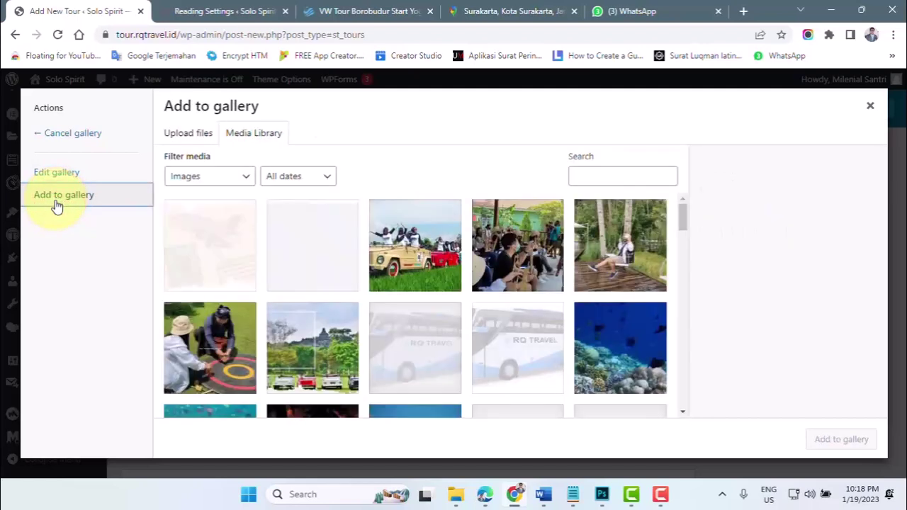
left_click(189, 139)
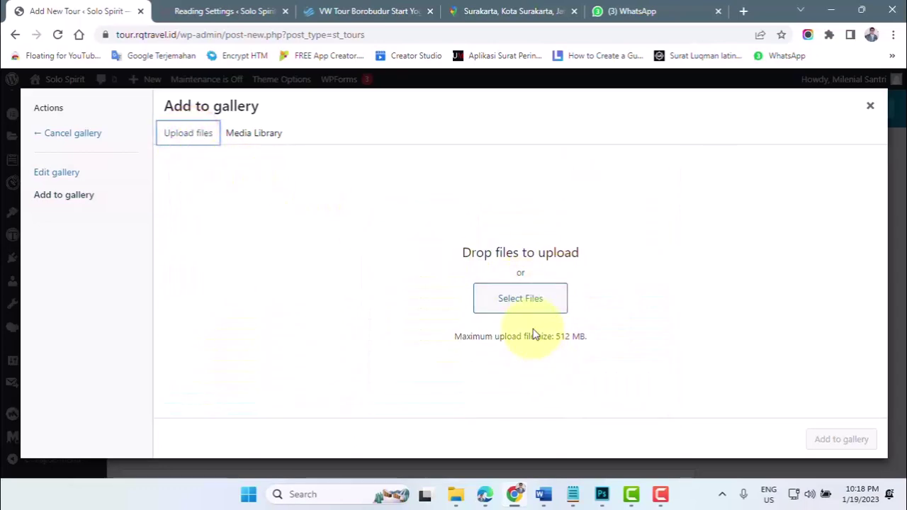
left_click(521, 301)
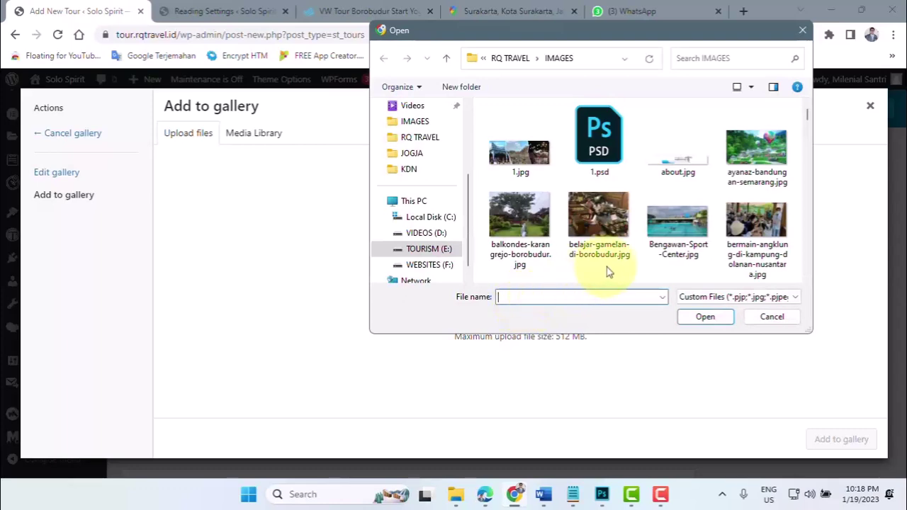
- Pick taman-bunga-new-celosia-bandungan.jpg and upload it to the media library
left_click(664, 107)
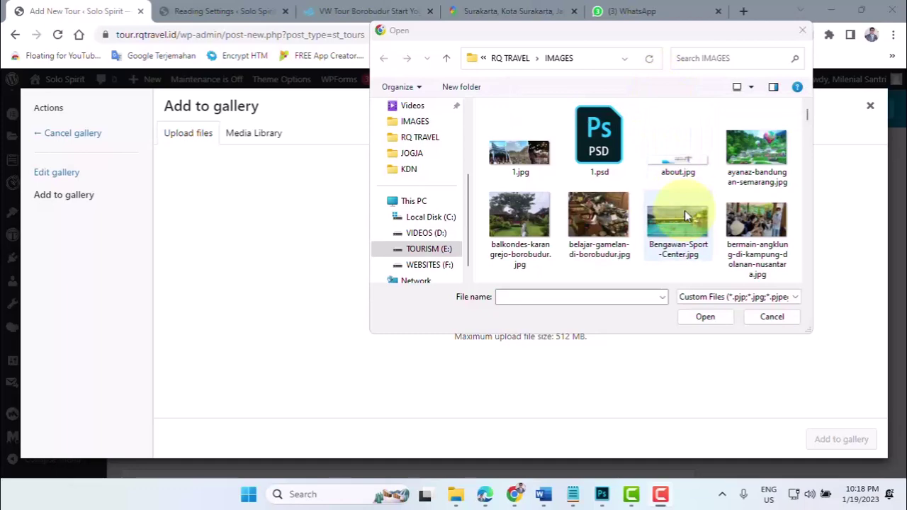
scroll(685, 211, "down", 5)
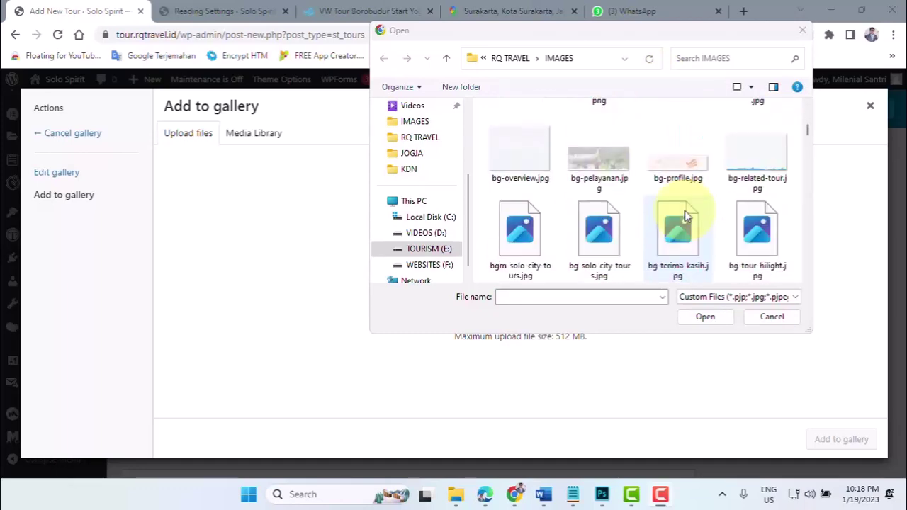
scroll(684, 216, "down", 3)
left_click(529, 297)
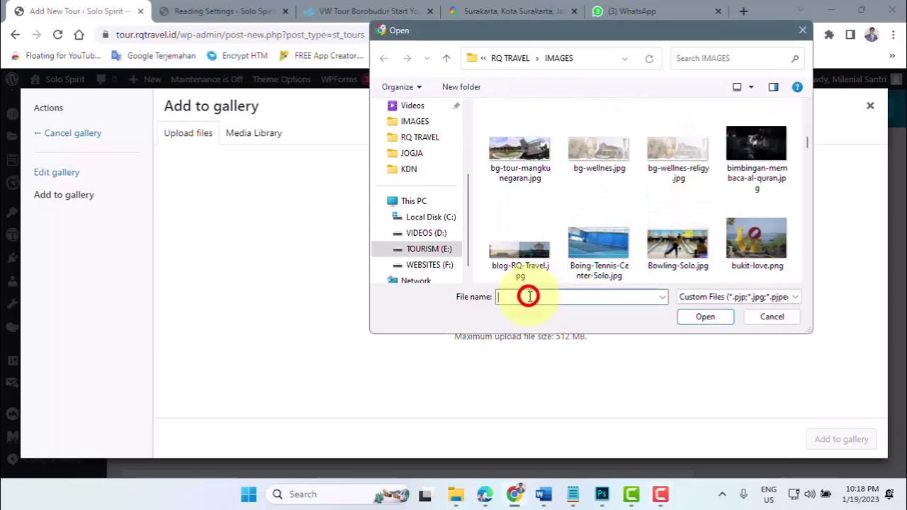
type("tama")
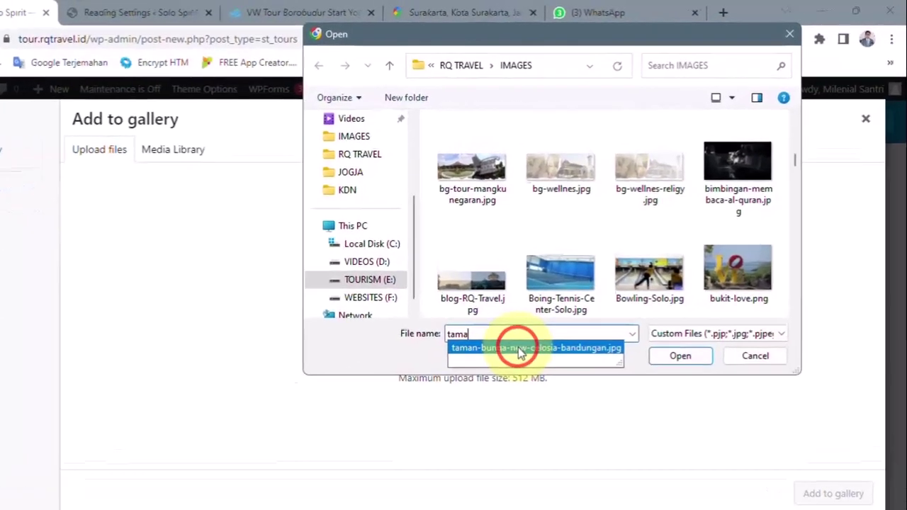
left_click(560, 310)
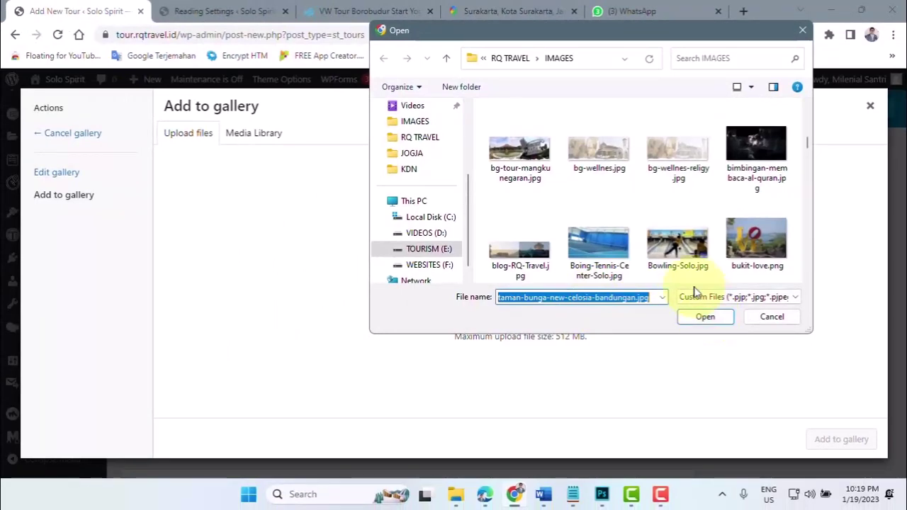
left_click(705, 318)
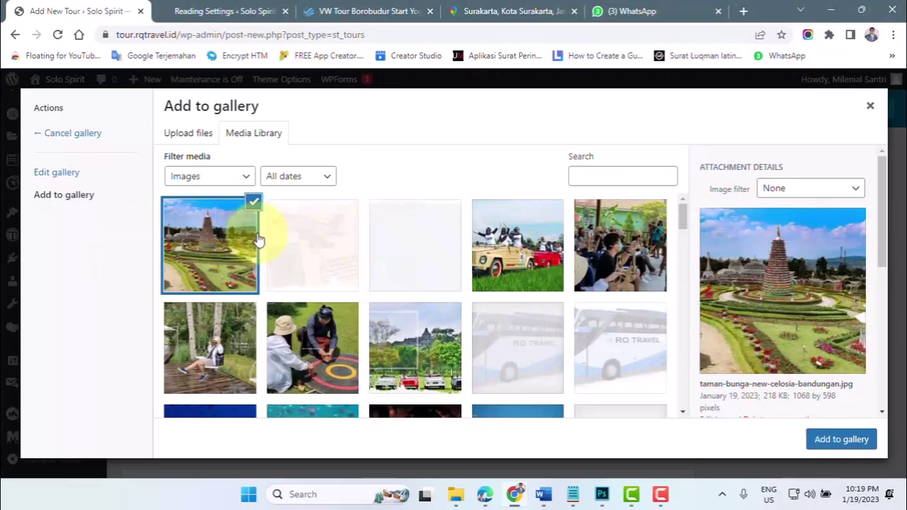
- Upload the ayanaz-bandungan-semarang.jpg photo to the media library
left_click(193, 138)
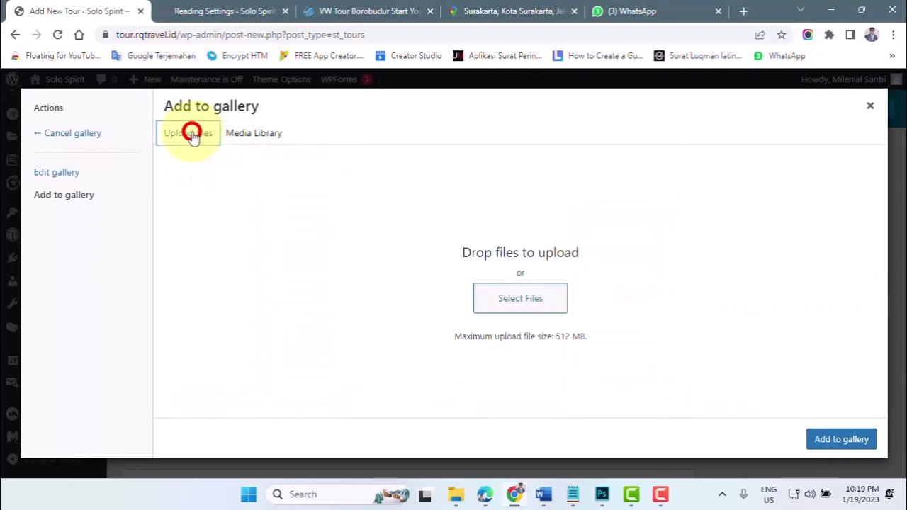
left_click(521, 301)
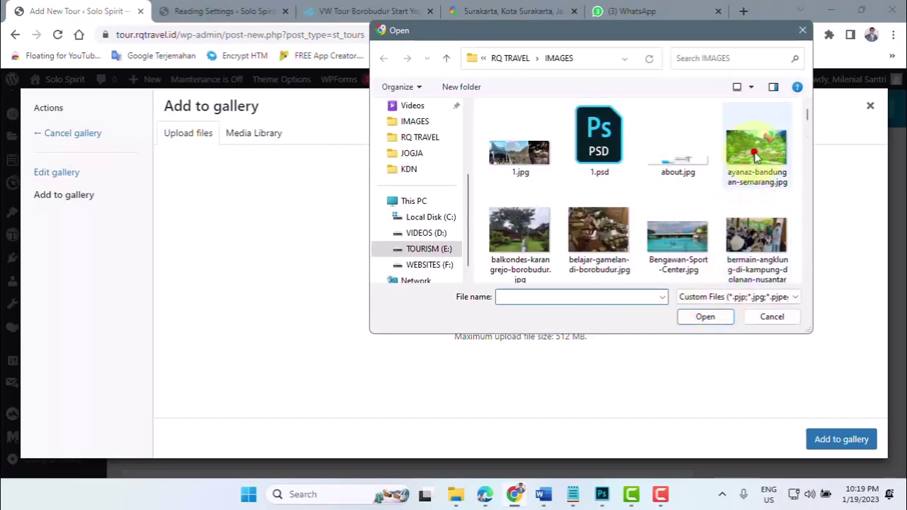
left_click(757, 152)
left_click(705, 317)
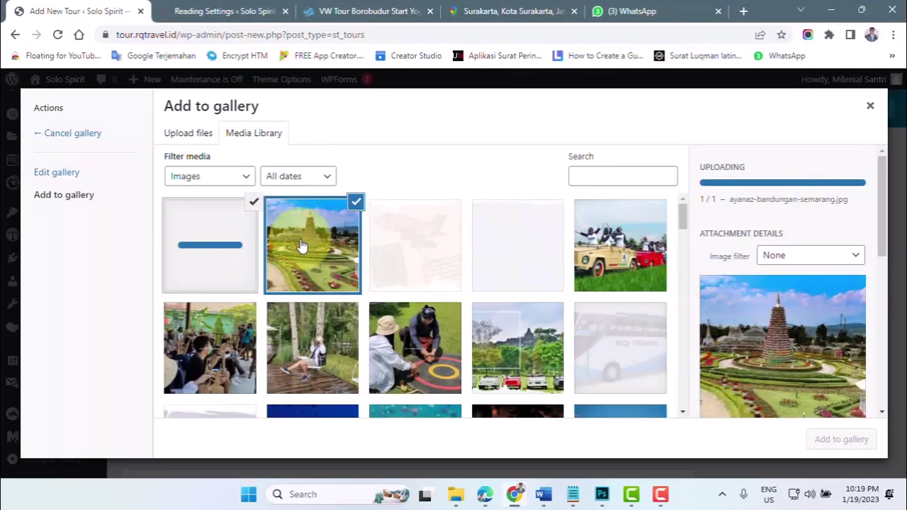
- Upload dusun-semilir.jpg and add all three selected photos to the tour gallery
left_click(196, 136)
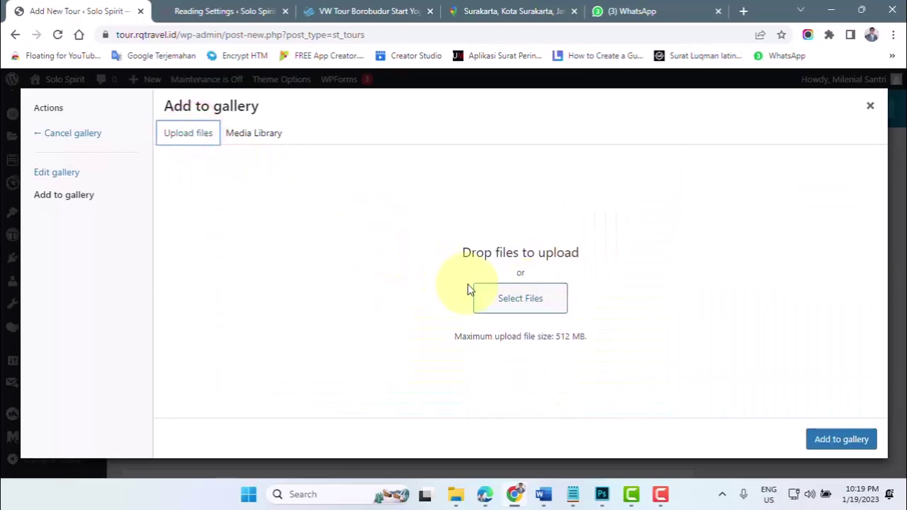
left_click(510, 297)
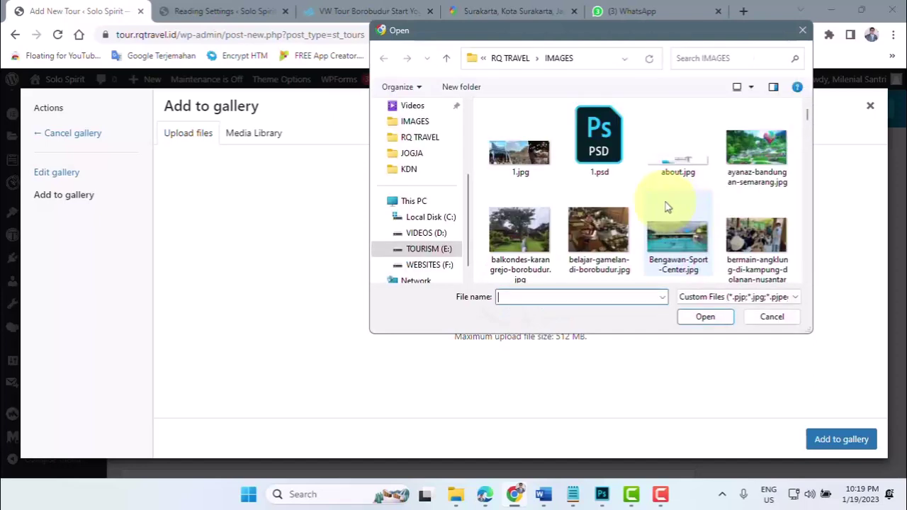
left_click(541, 230)
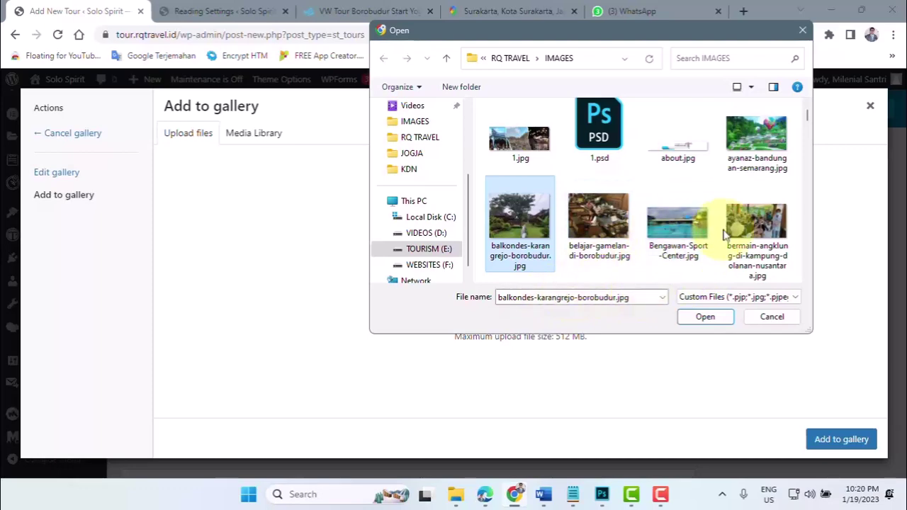
scroll(727, 227, "down", 3)
double_click(630, 297)
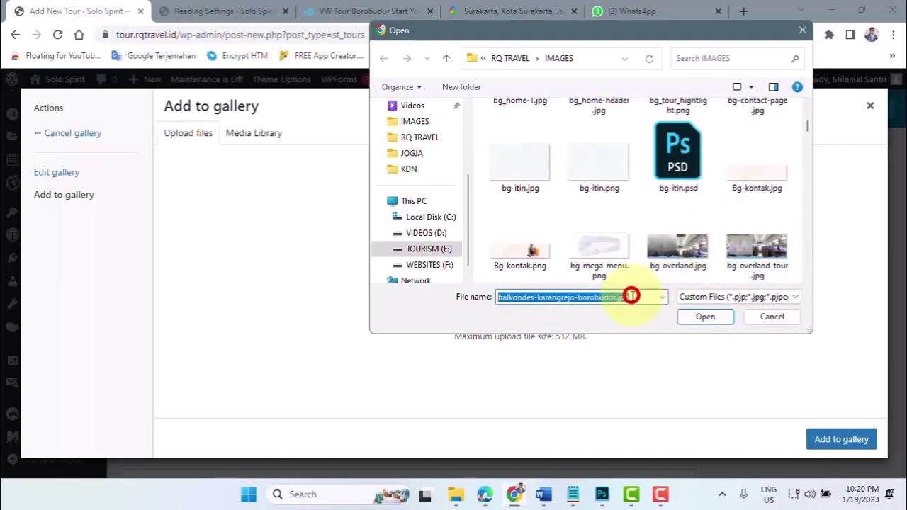
type("dus")
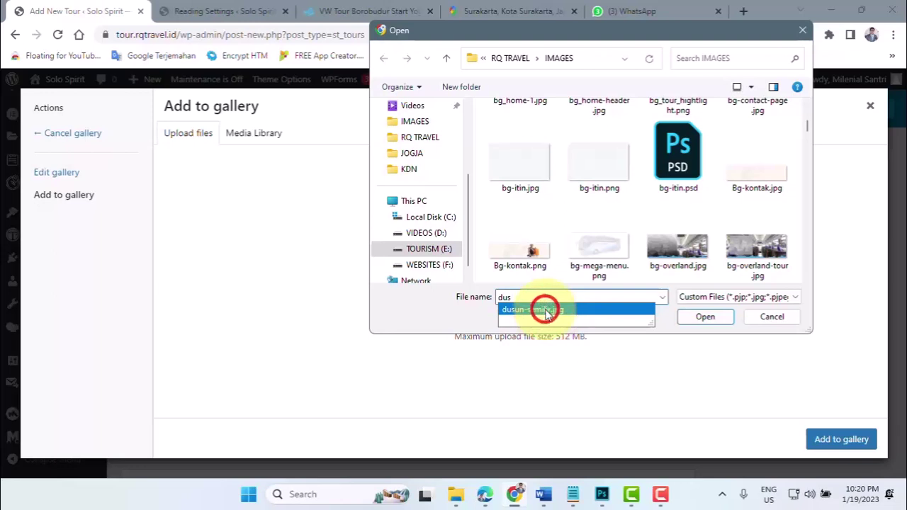
left_click(546, 312)
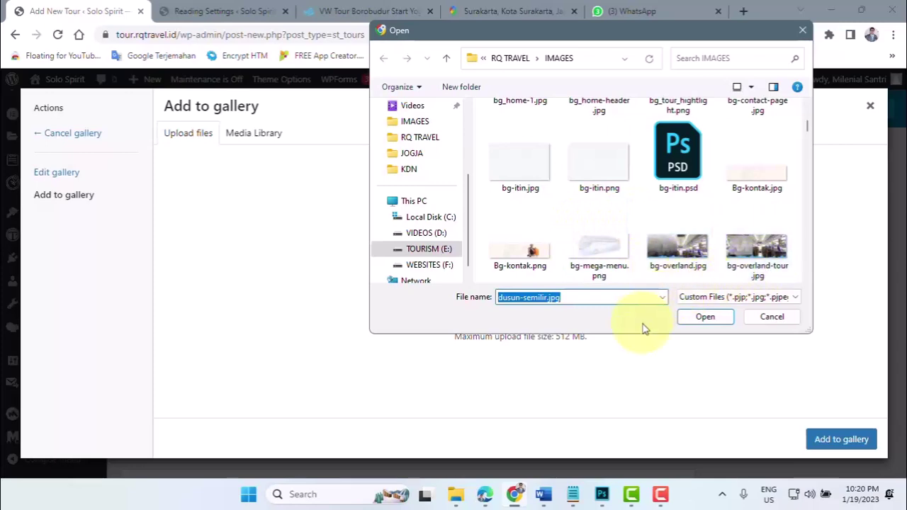
left_click(725, 319)
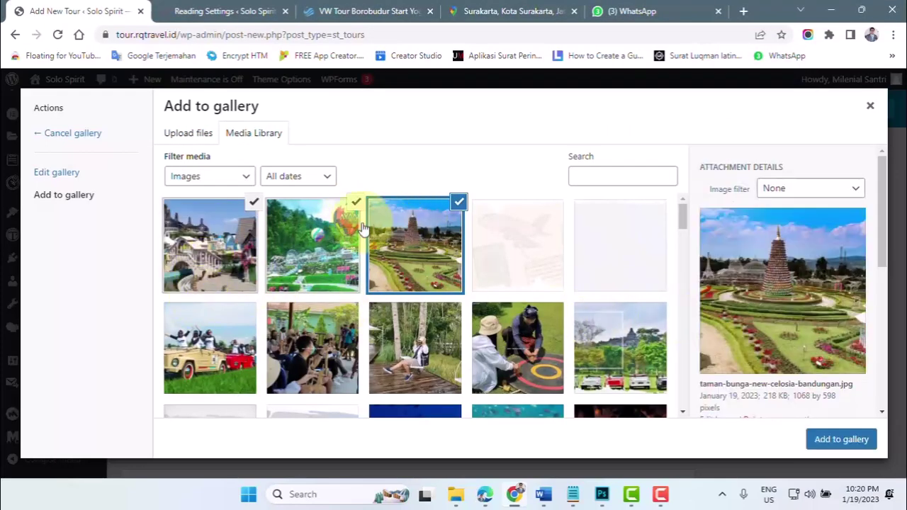
left_click(843, 441)
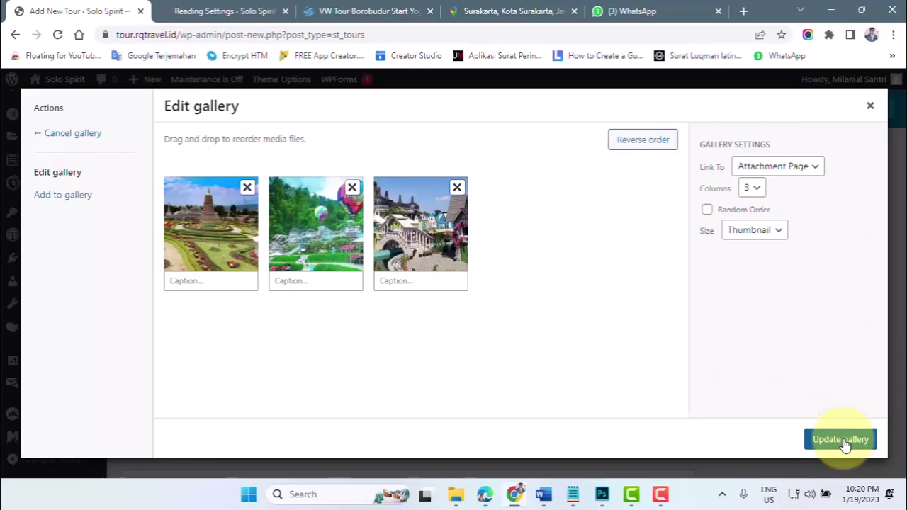
- Confirm the three-photo gallery and put the cursor in the empty Tour video field
left_click(843, 440)
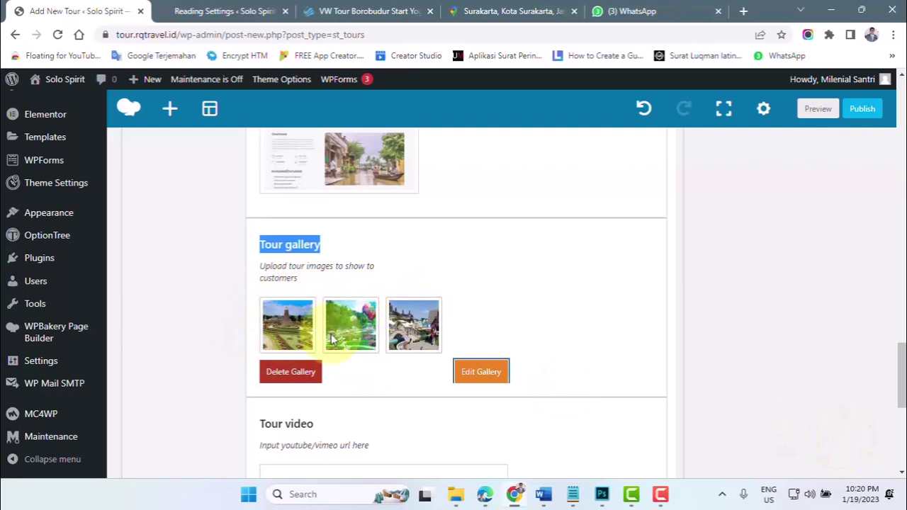
left_click_drag(297, 326, 414, 325)
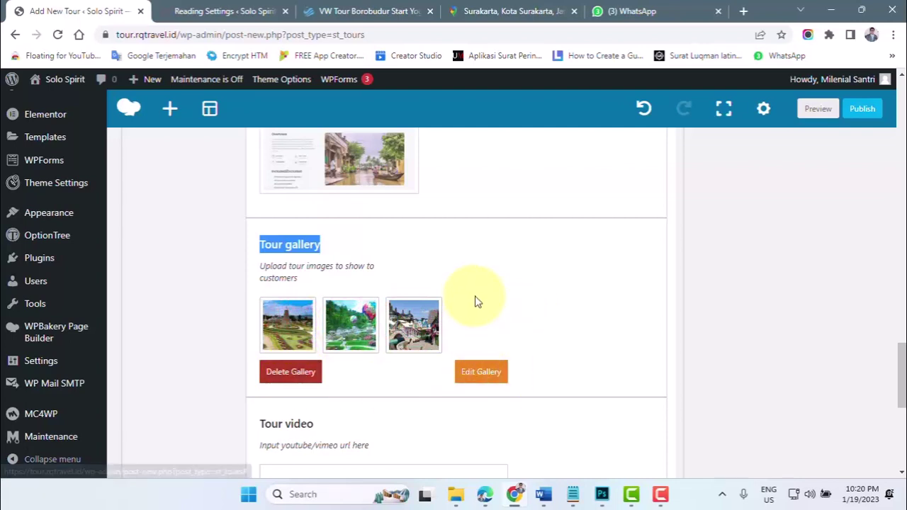
scroll(476, 303, "down", 1)
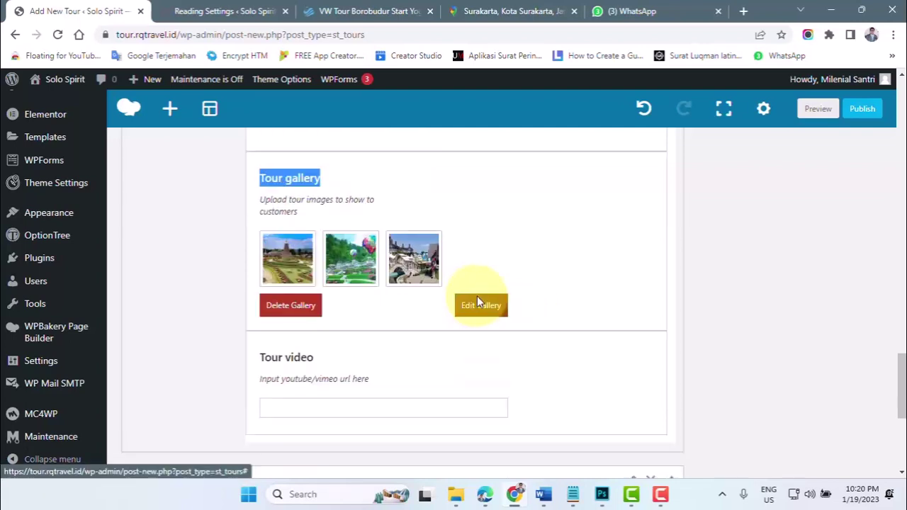
left_click(282, 408)
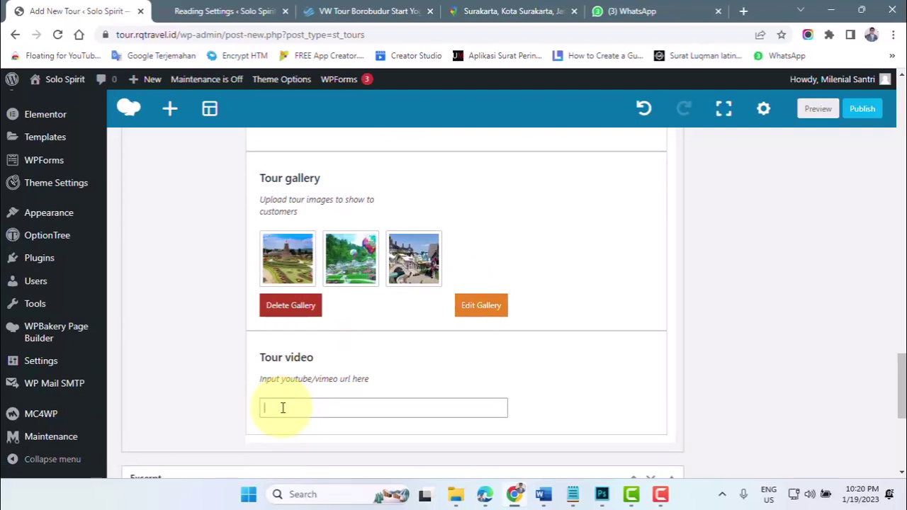
- Open YouTube from the Google apps grid in a new browser tab
left_click(744, 10)
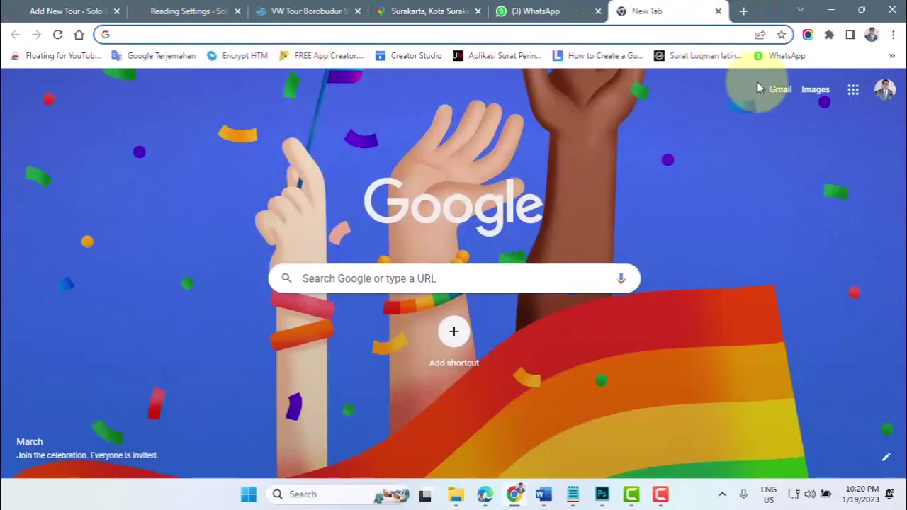
left_click(755, 81)
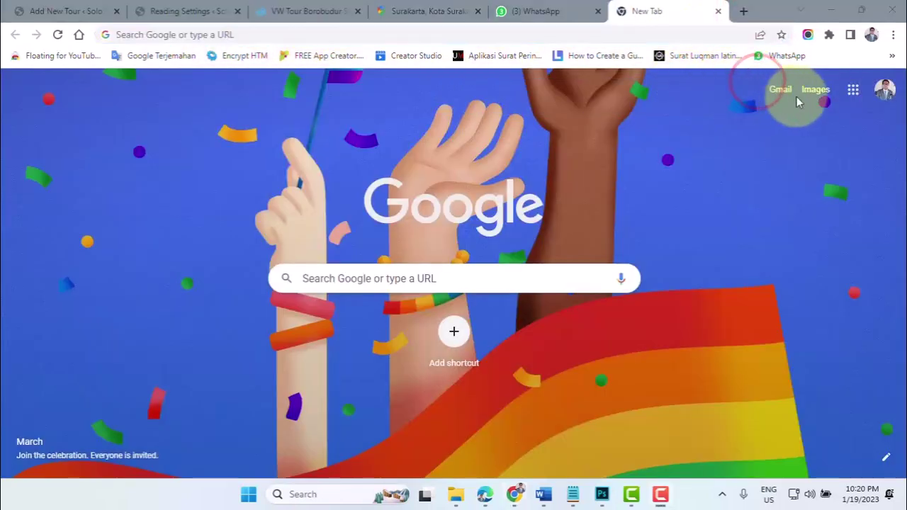
left_click(852, 94)
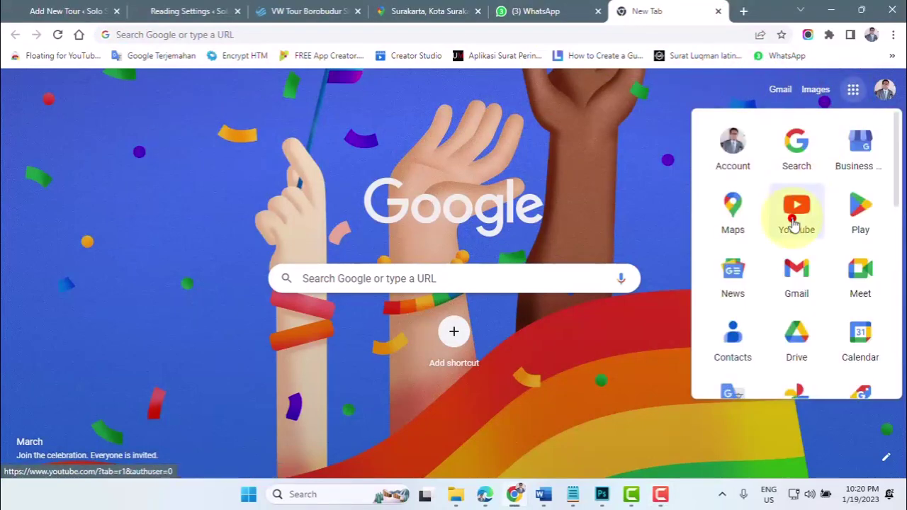
left_click(795, 223)
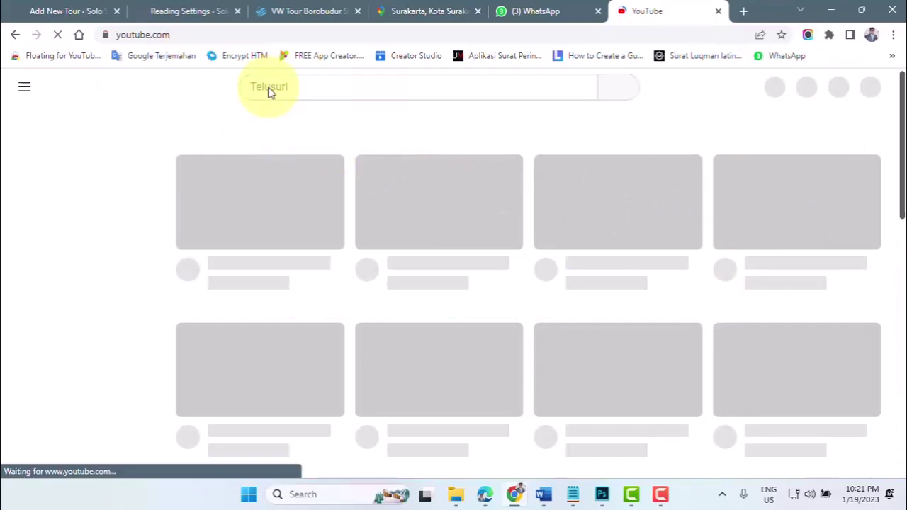
- Search YouTube for 'taman bunga celosia bandungan'
left_click(269, 89)
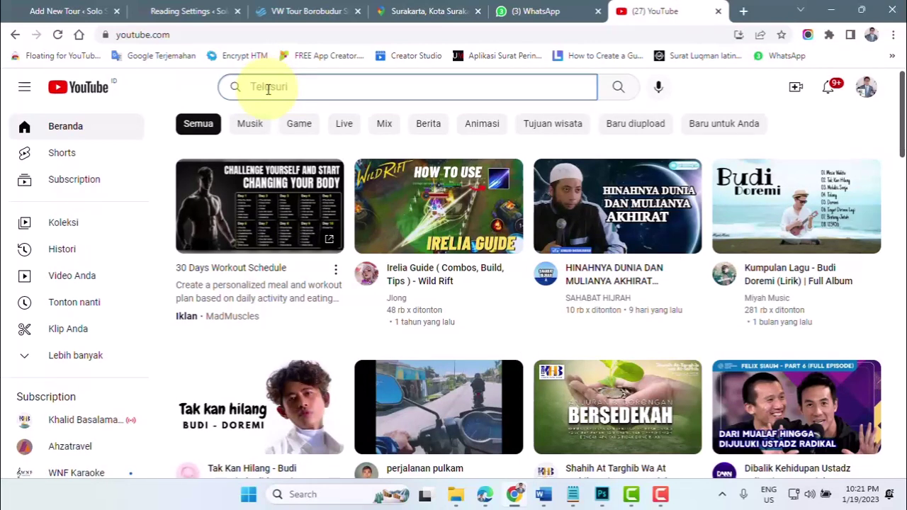
type("taman")
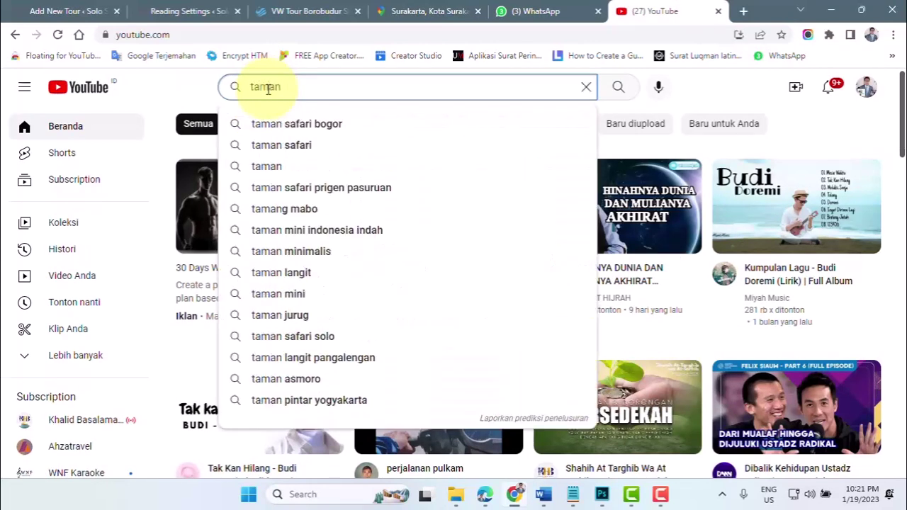
type(" b")
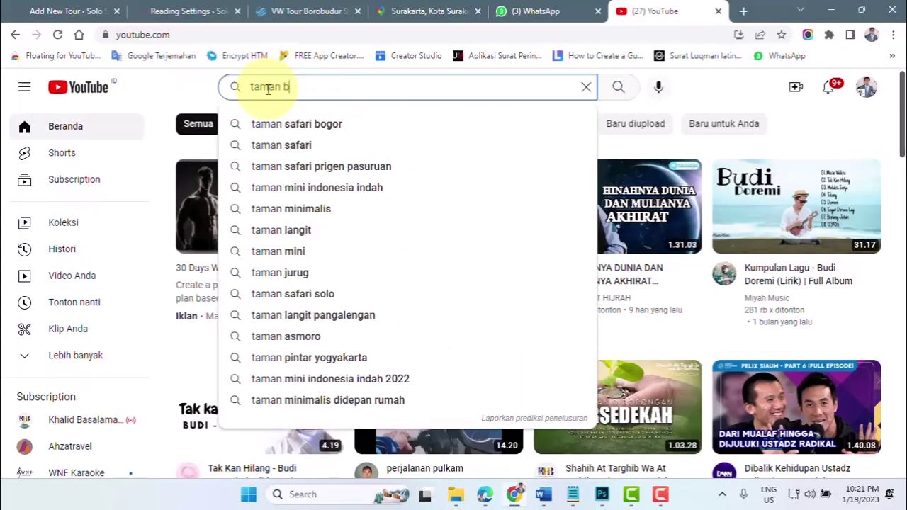
type("unga ce")
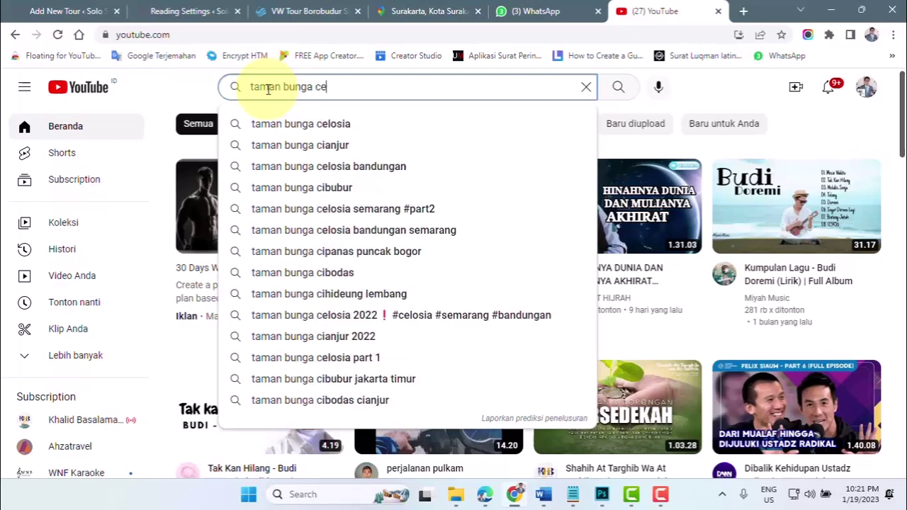
type("losia")
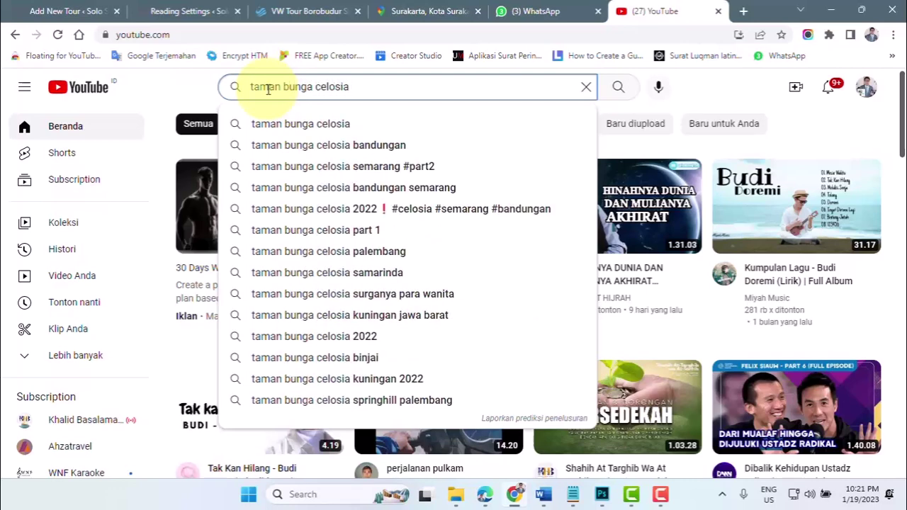
left_click(277, 146)
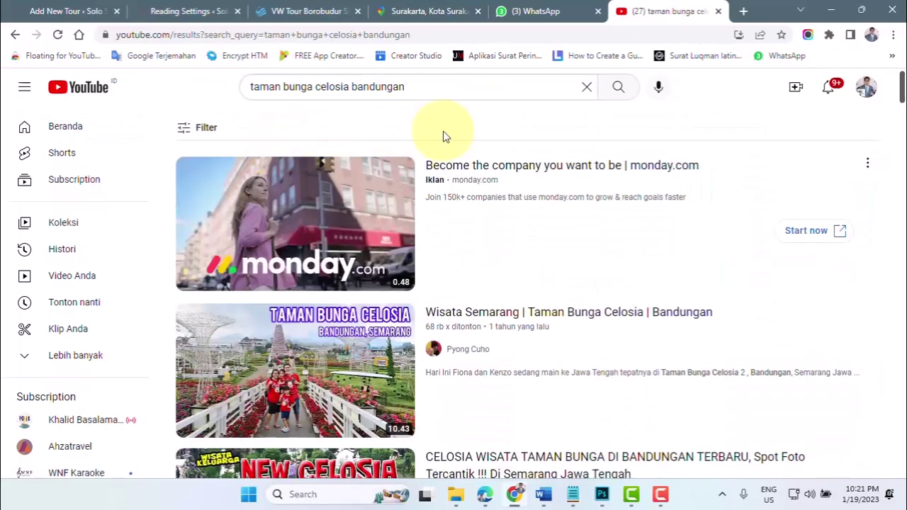
- Filter to Creative Commons videos and open 'TAMAN AGROWISATA CELOSIA JADI TEMPAT WISATA FAVORIT BARU'
left_click(207, 139)
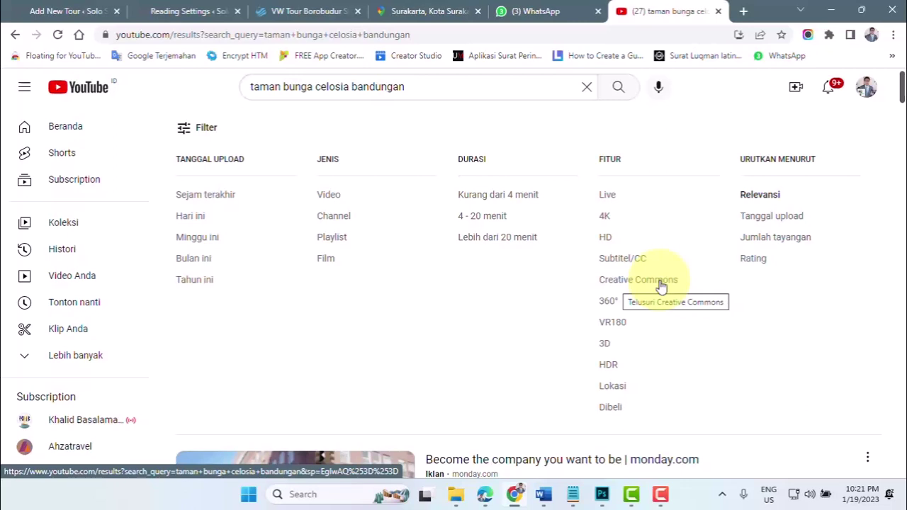
left_click(621, 285)
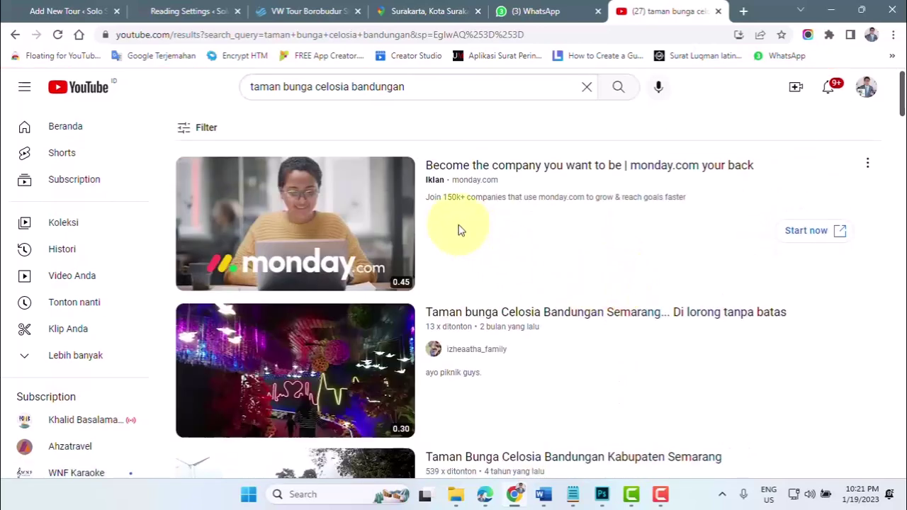
scroll(506, 355, "down", 1)
scroll(506, 356, "down", 1)
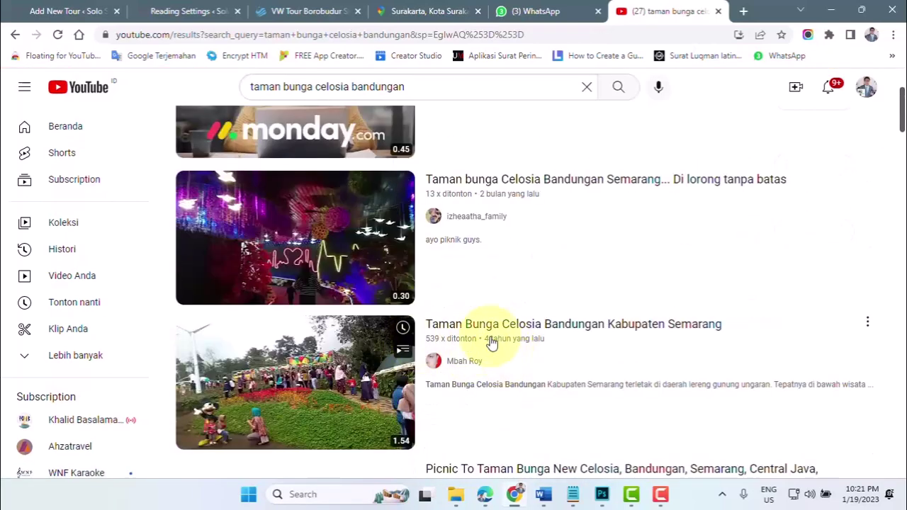
scroll(567, 403, "down", 3)
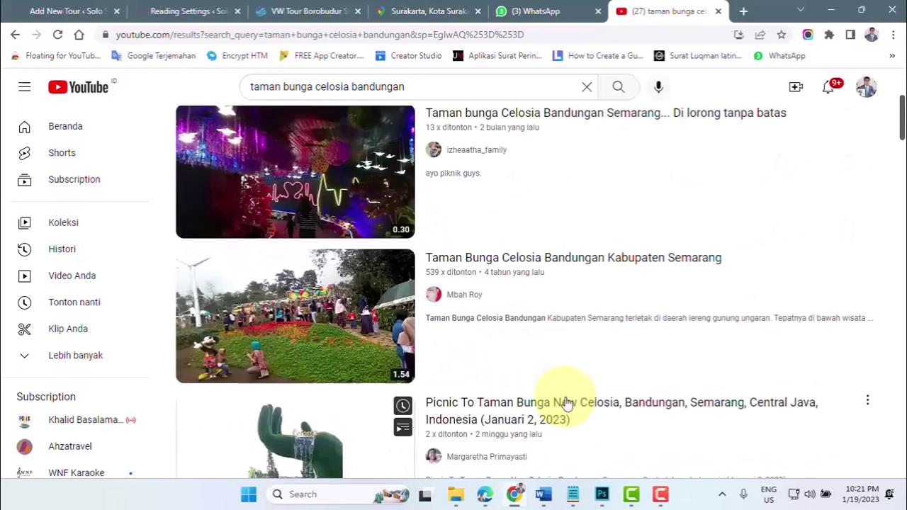
scroll(585, 402, "down", 5)
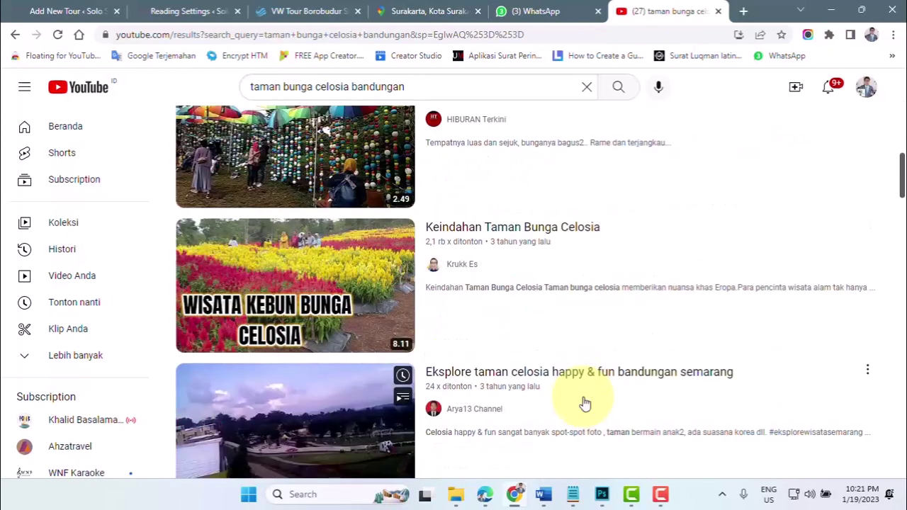
scroll(581, 399, "down", 1)
scroll(486, 397, "down", 3)
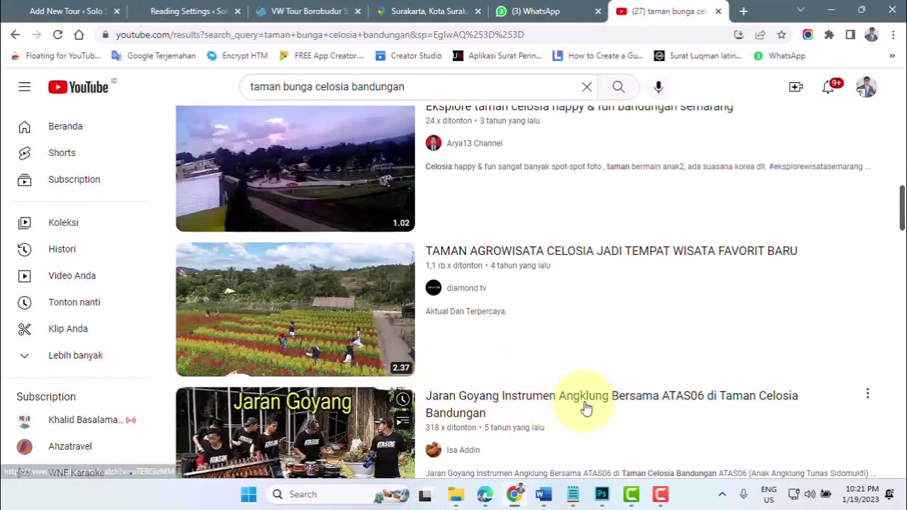
scroll(583, 409, "down", 1)
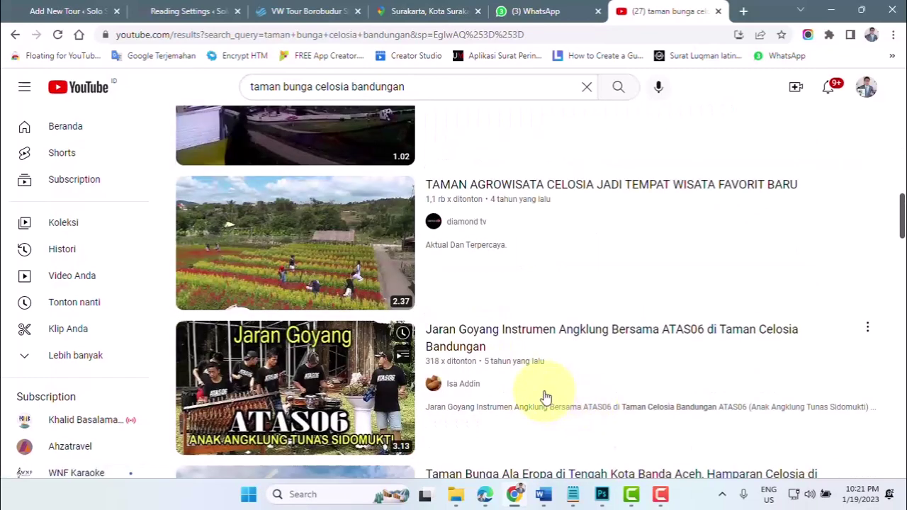
scroll(544, 397, "up", 2)
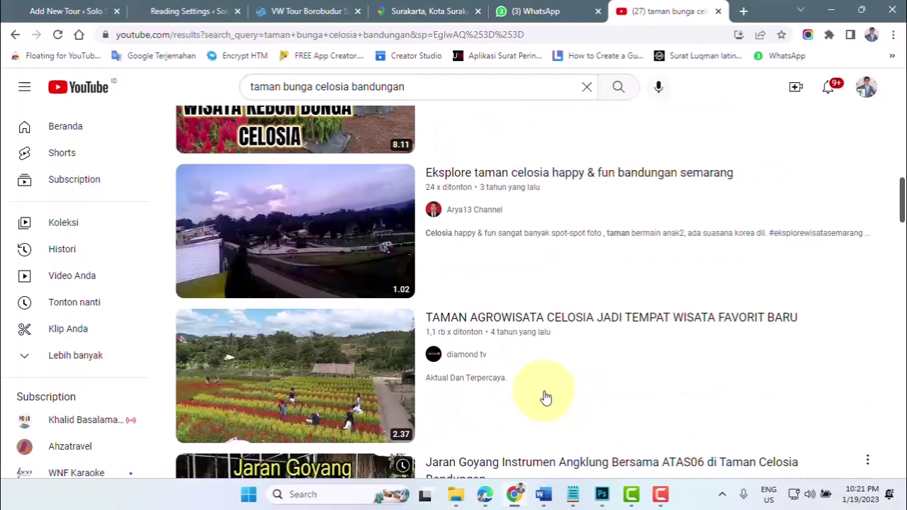
left_click(514, 326)
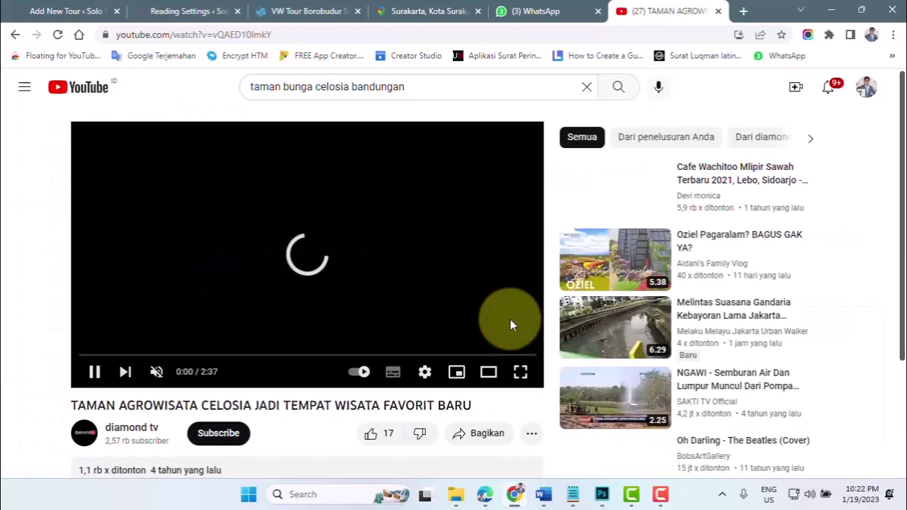
- Pause the Celosia video and copy its YouTube link from the address bar
left_click(176, 34)
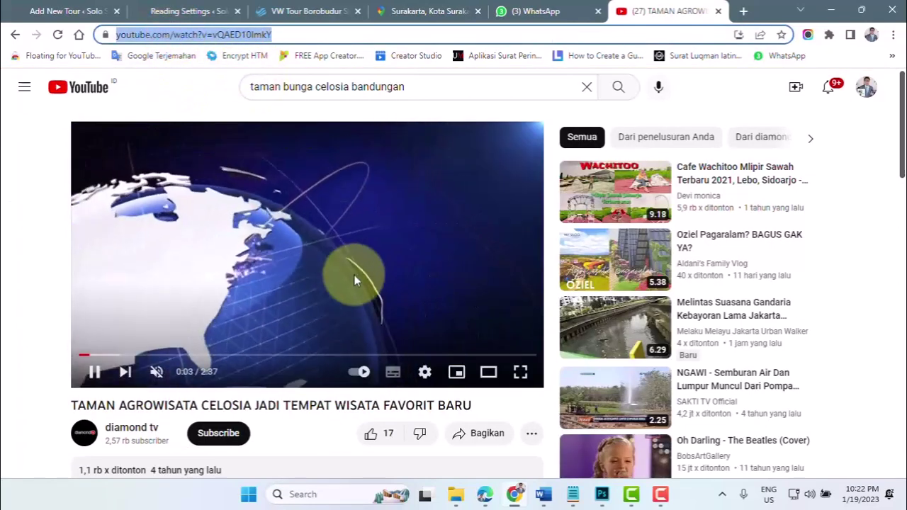
left_click(319, 252)
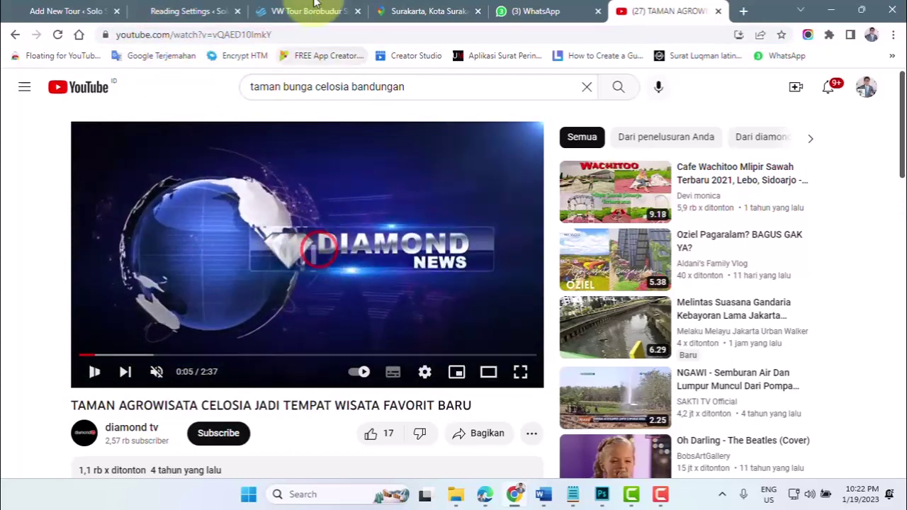
left_click(214, 34)
key("ctrl+c")
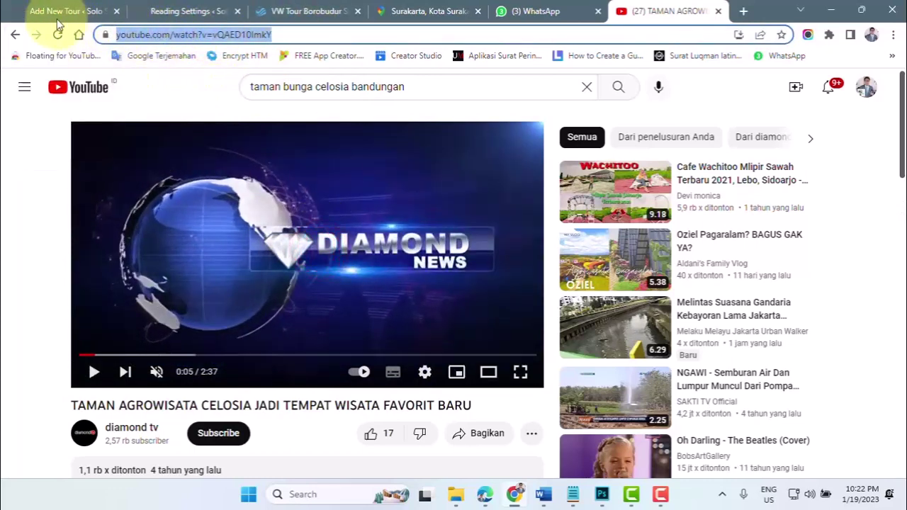
- Paste the YouTube link into the new tour's Tour video field
left_click(32, 12)
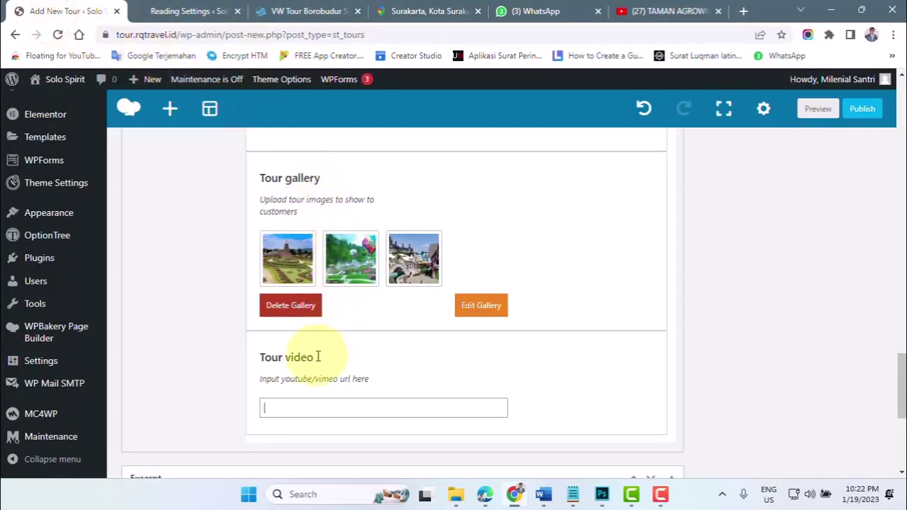
left_click(288, 400)
key("ctrl+v")
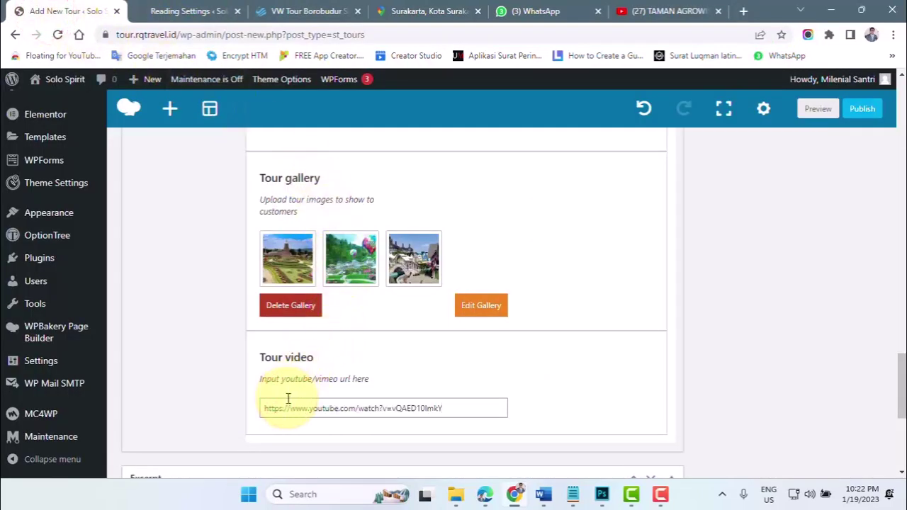
scroll(341, 396, "down", 2)
scroll(521, 314, "up", 15)
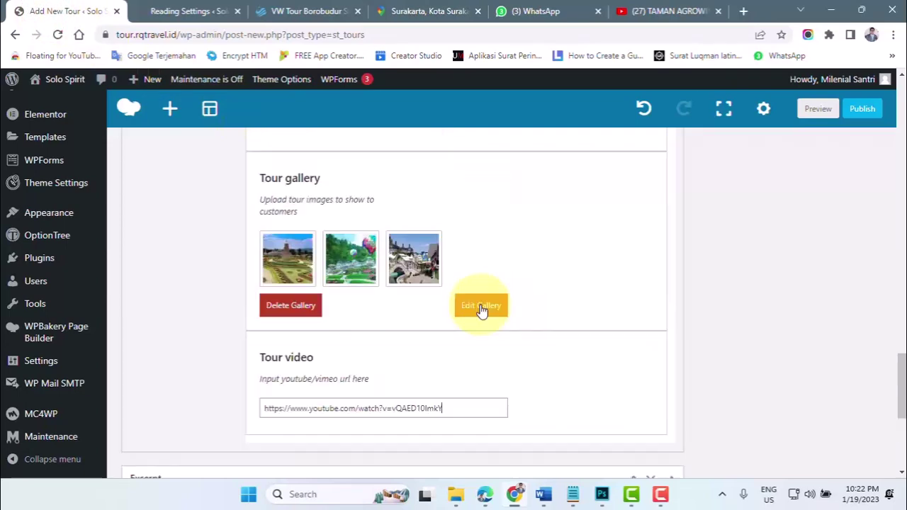
scroll(173, 276, "up", 6)
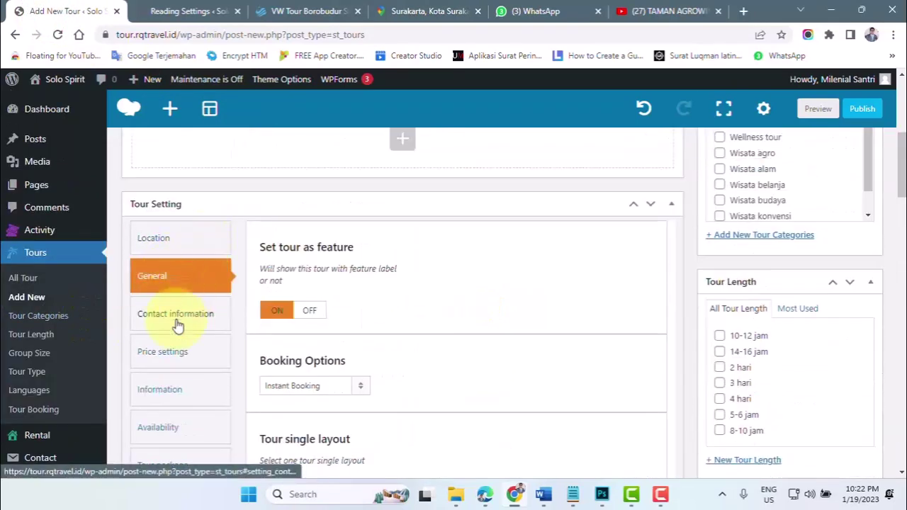
- Keep the tour's Contact information set to 'Use item info'
left_click(175, 317)
scroll(478, 334, "down", 1)
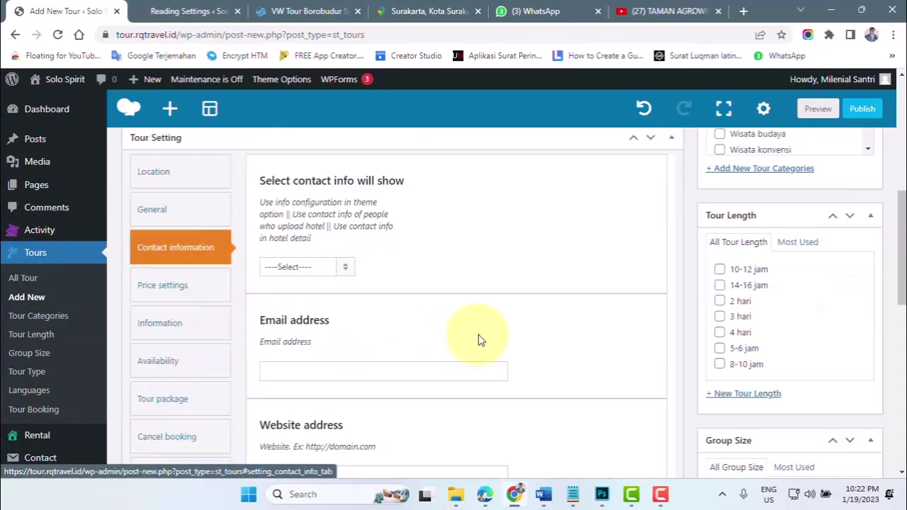
left_click(296, 268)
left_click(282, 313)
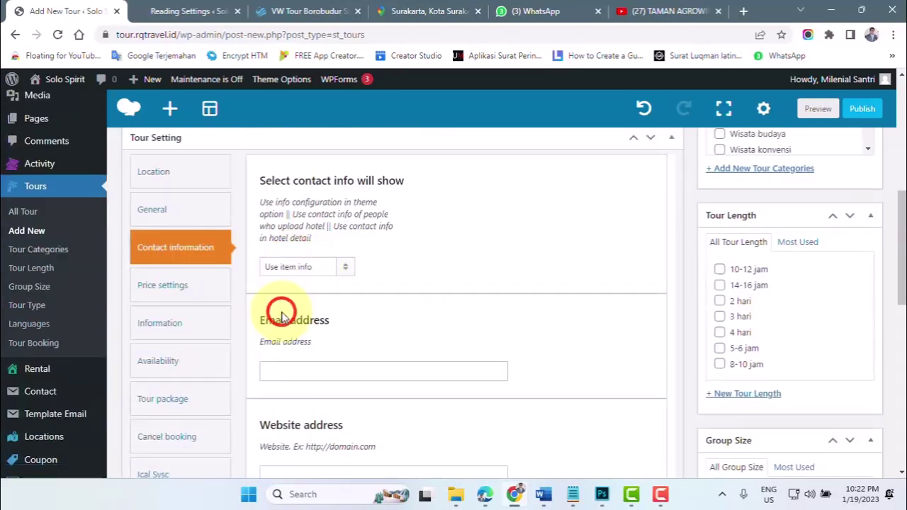
left_click(294, 370)
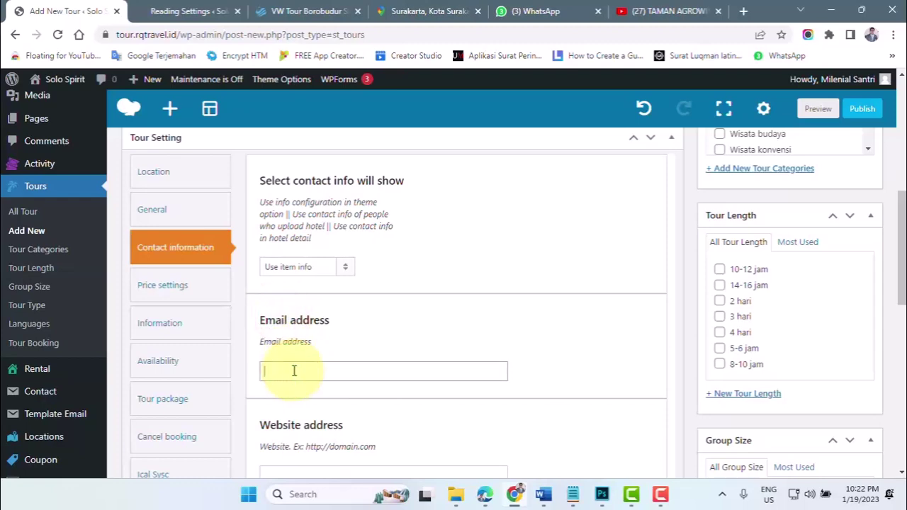
scroll(294, 368, "down", 1)
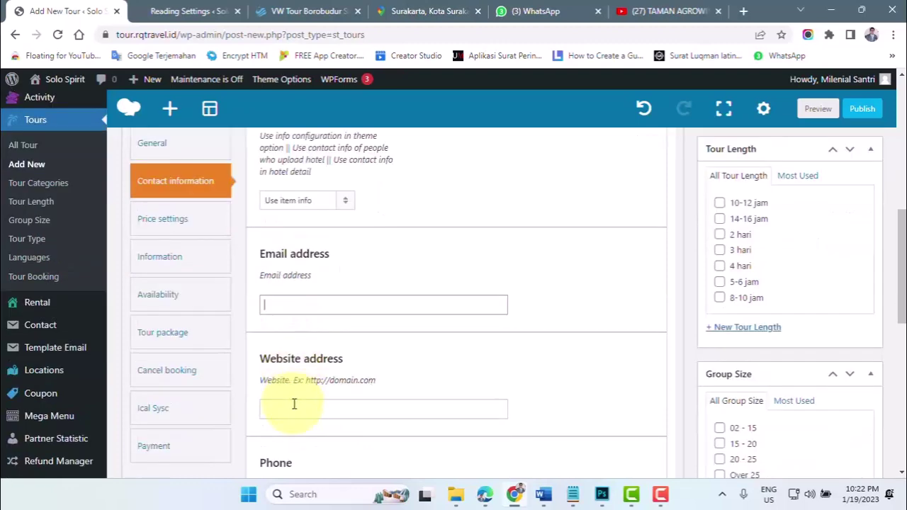
left_click(290, 411)
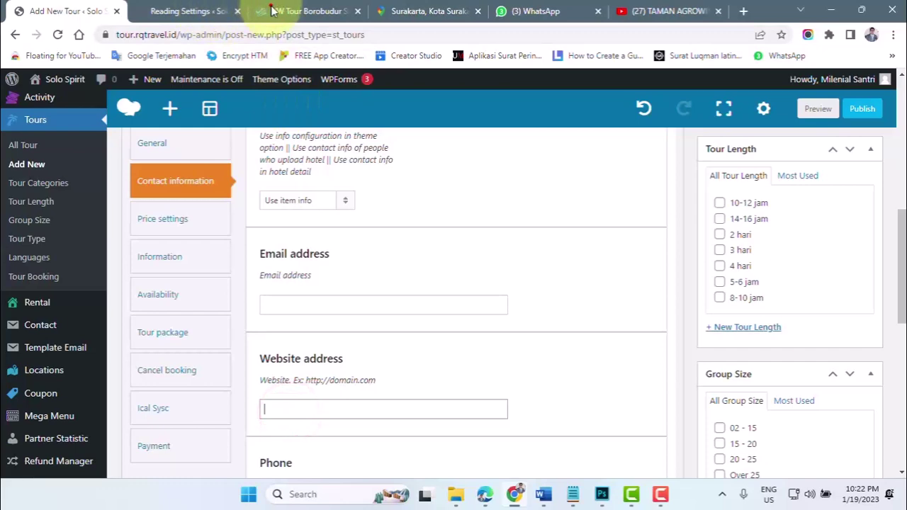
left_click(273, 13)
left_click(160, 34)
left_click(177, 34)
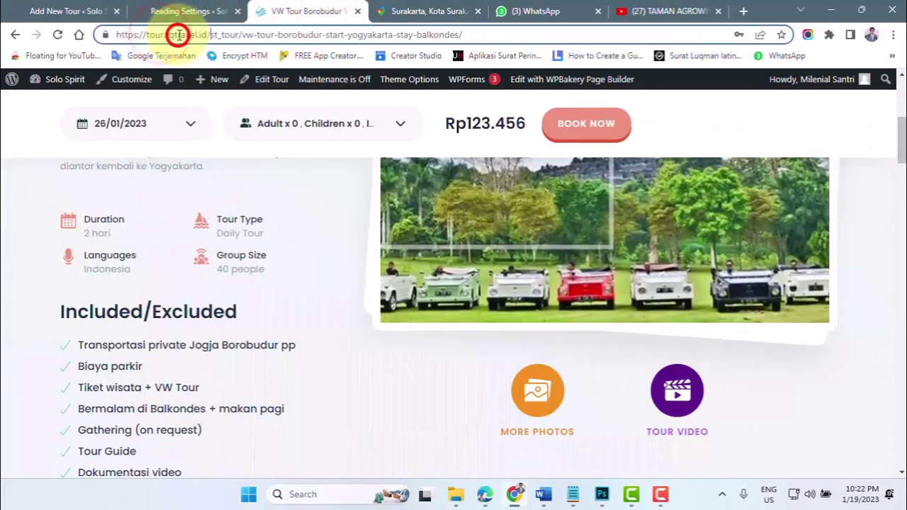
left_click_drag(210, 34, 76, 33)
key("ctrl+c")
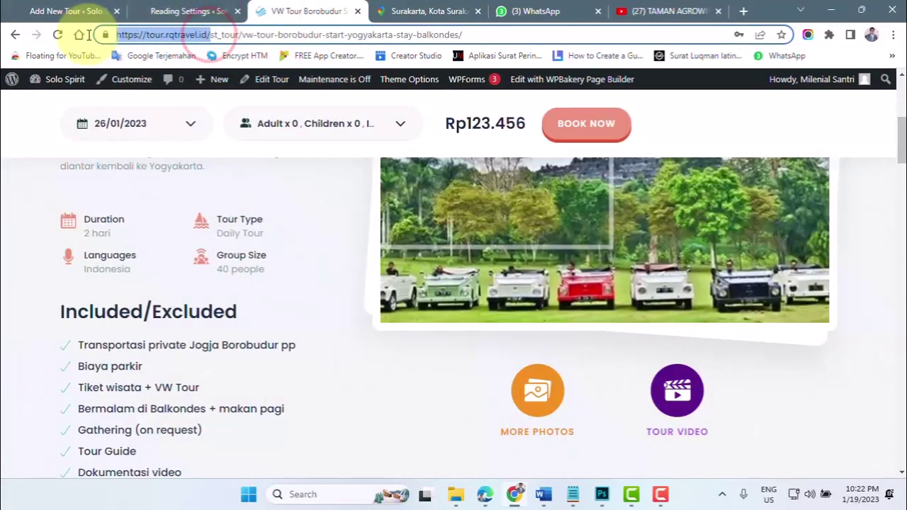
left_click(69, 11)
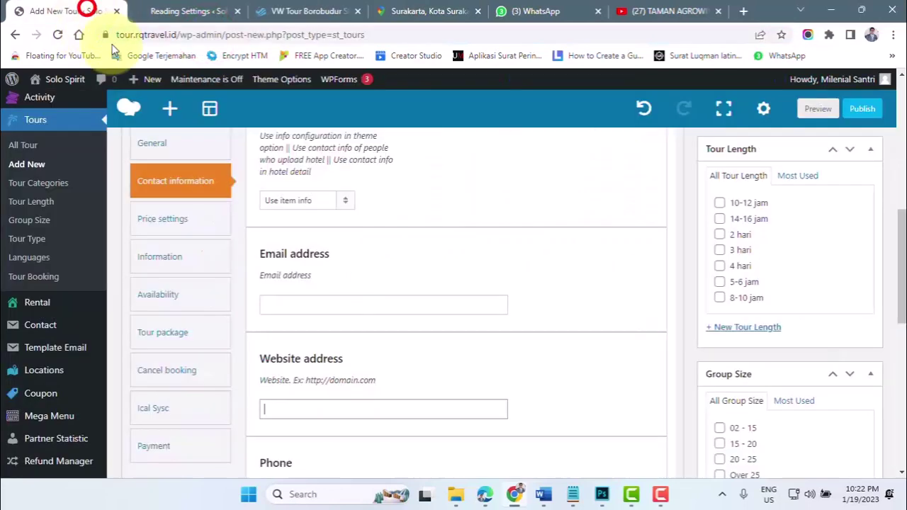
left_click(306, 408)
key("ctrl+v")
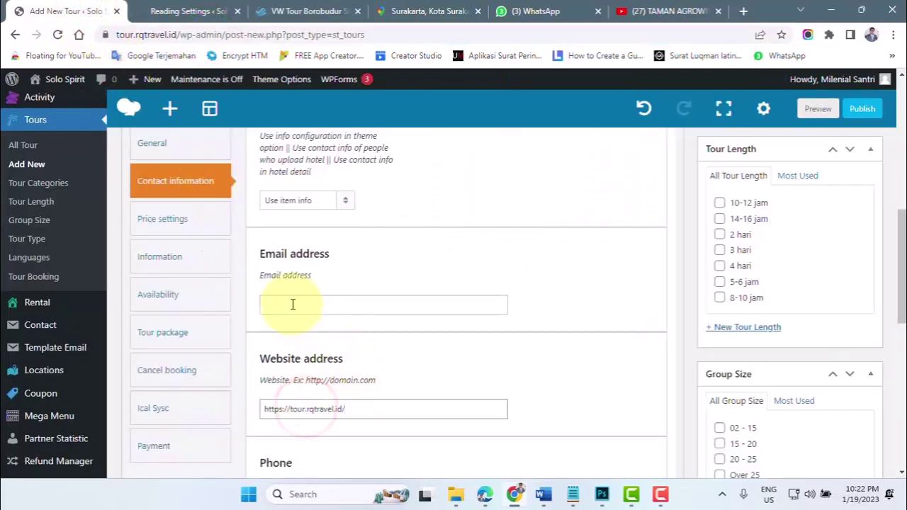
left_click(292, 304)
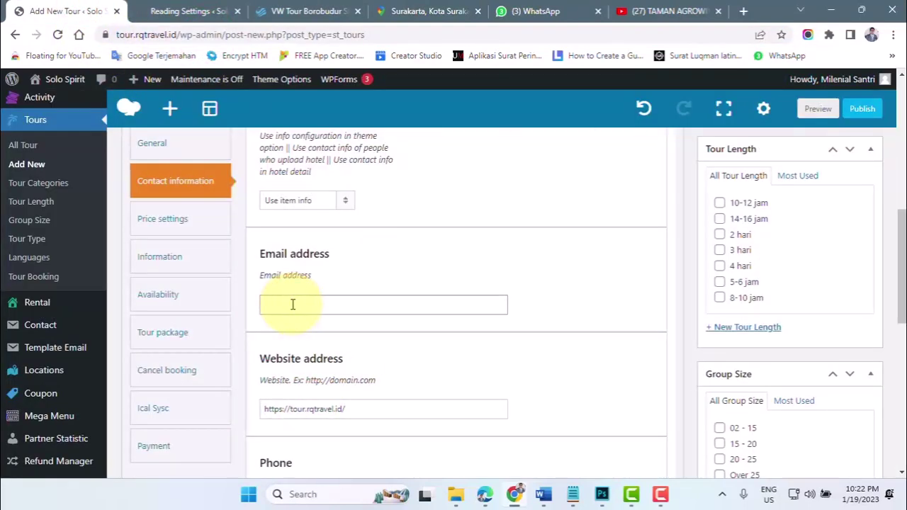
- Type the company's customer-service e-mail address into the Email address field
scroll(292, 305, "down", 2)
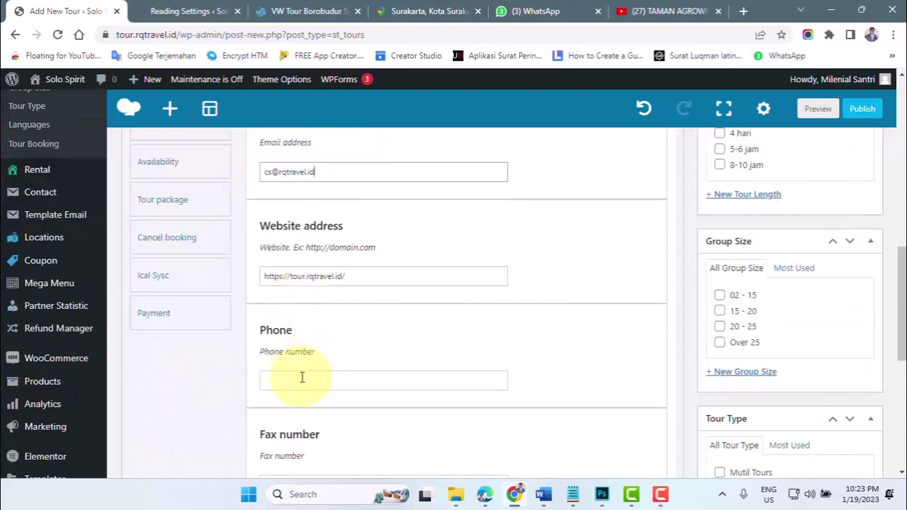
- Enter the company's phone number, country code plus pasted digits, in the Phone field
left_click(289, 378)
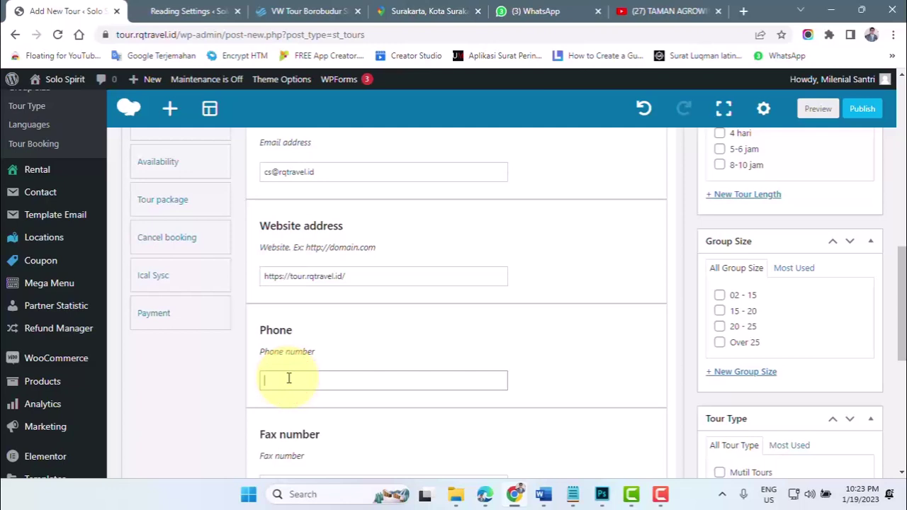
type("+62")
key("ctrl+v")
left_click(324, 377)
scroll(325, 378, "down", 1)
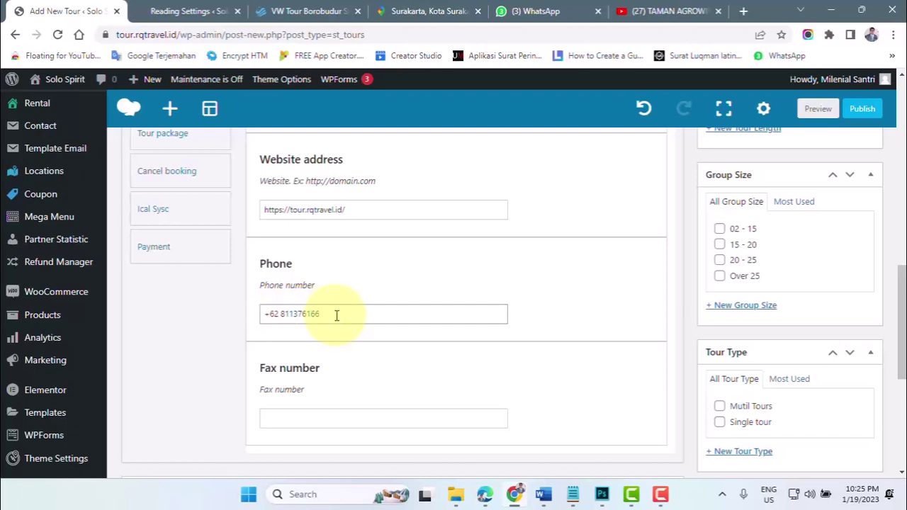
left_click(325, 316)
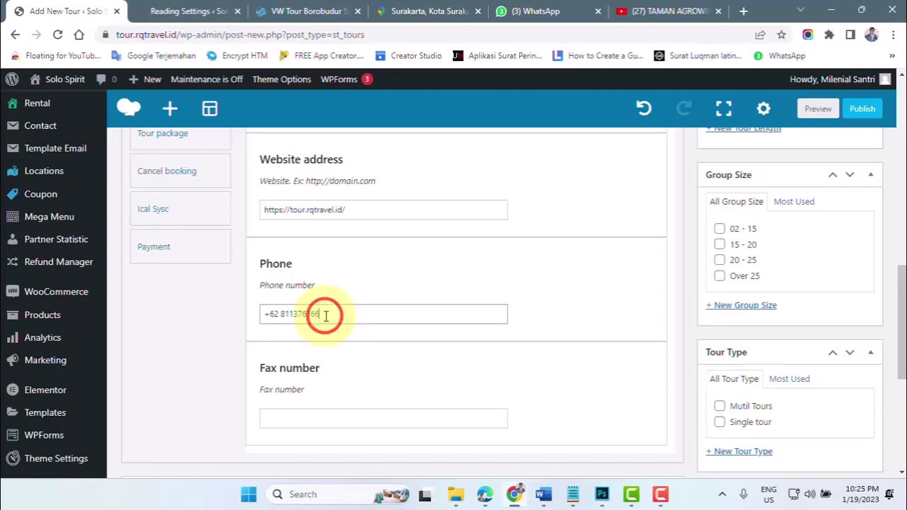
scroll(335, 322, "down", 3)
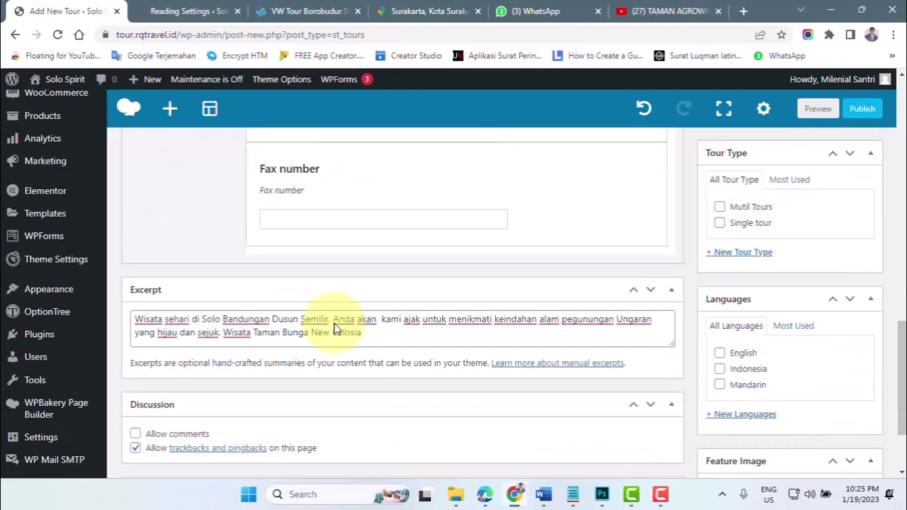
scroll(334, 330, "up", 6)
scroll(319, 334, "down", 1)
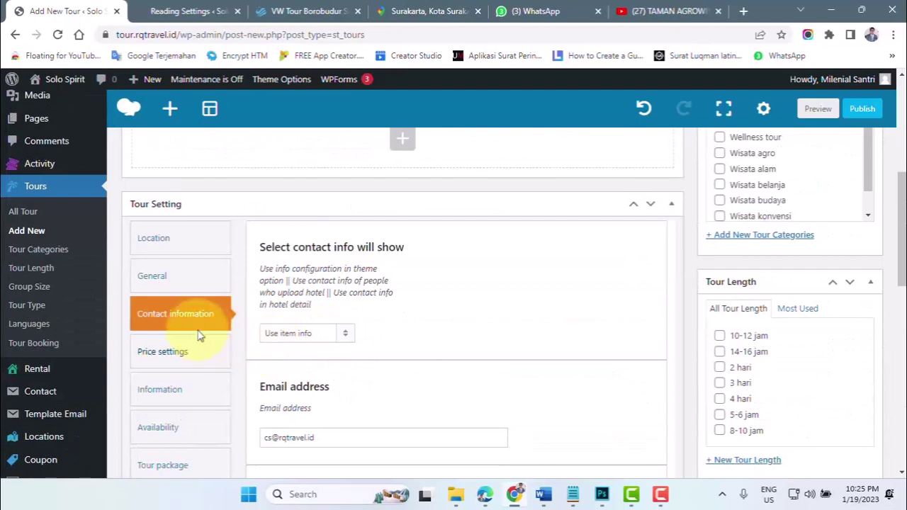
- Keep 'Show price by person/fixed' at Price by person, then view the live VW Tour Borobudur page
left_click(162, 356)
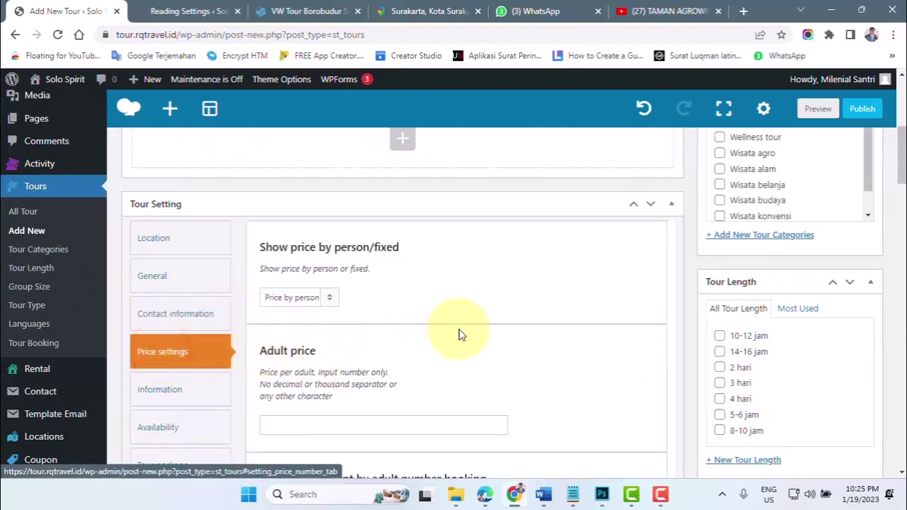
scroll(537, 324, "down", 1)
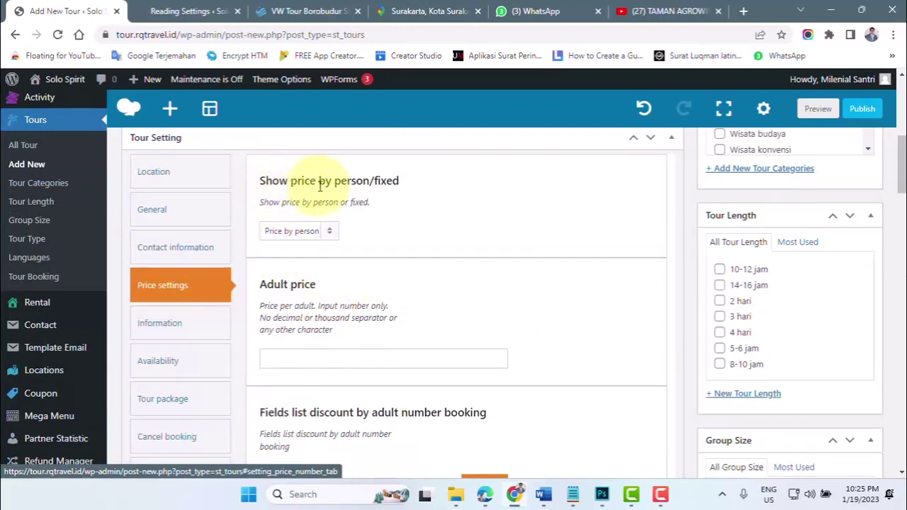
left_click(300, 232)
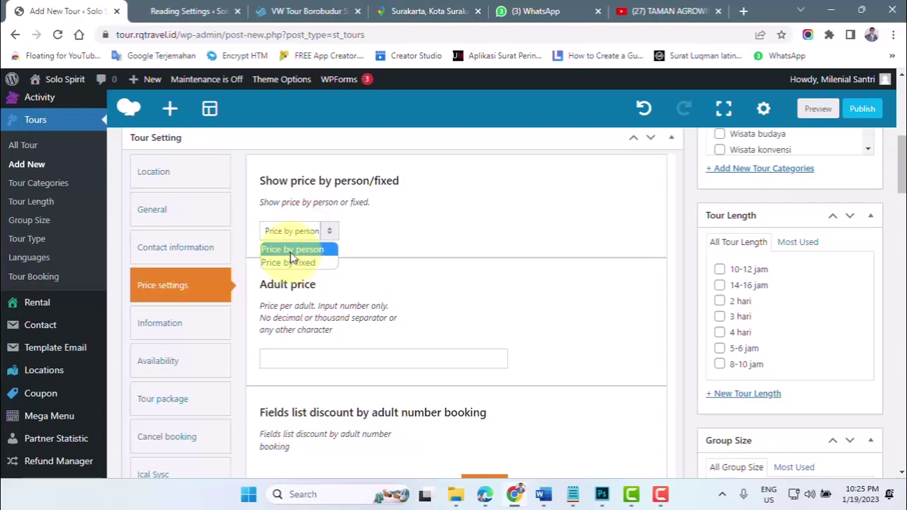
left_click(292, 253)
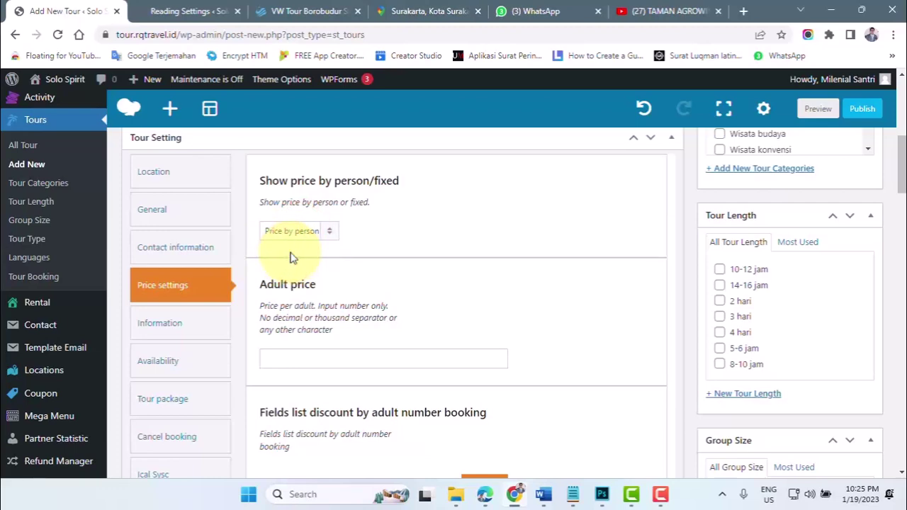
scroll(345, 277, "down", 1)
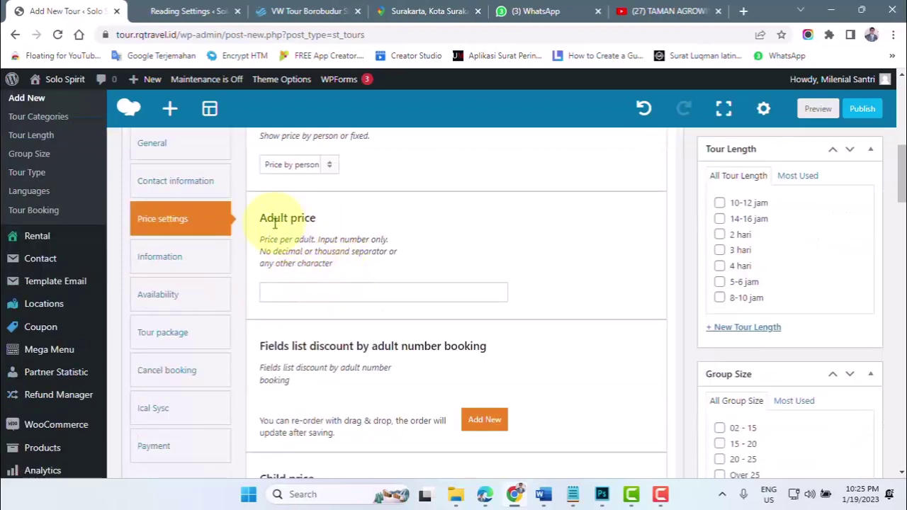
left_click(317, 12)
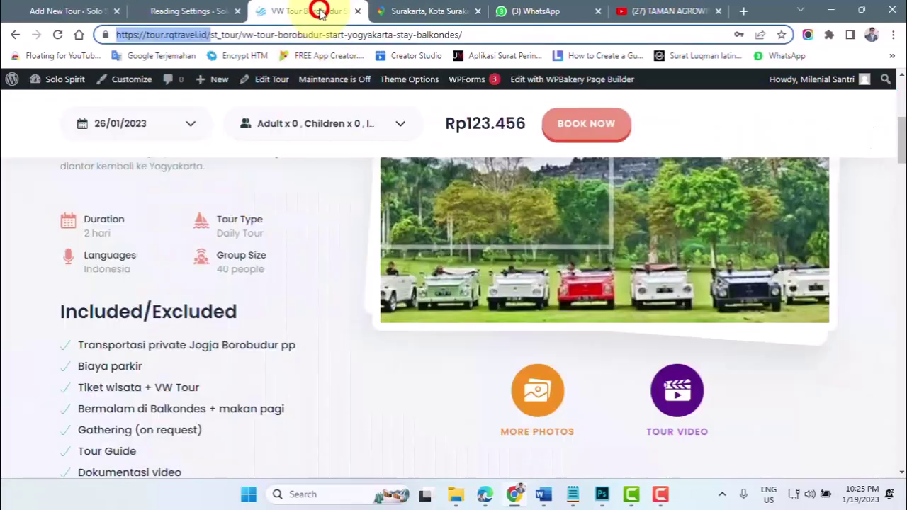
- Visit the site's home page, then return to the editor to set the Adult price to 123456
scroll(333, 199, "up", 4)
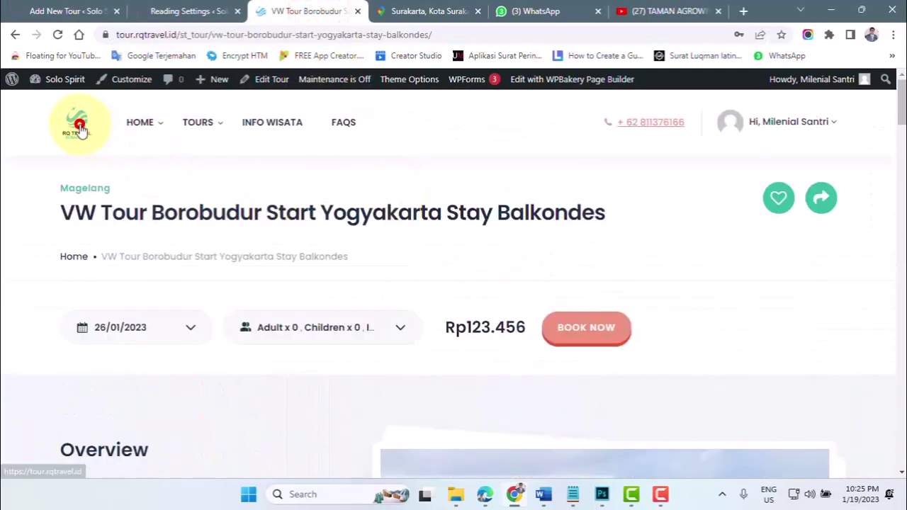
left_click(106, 142)
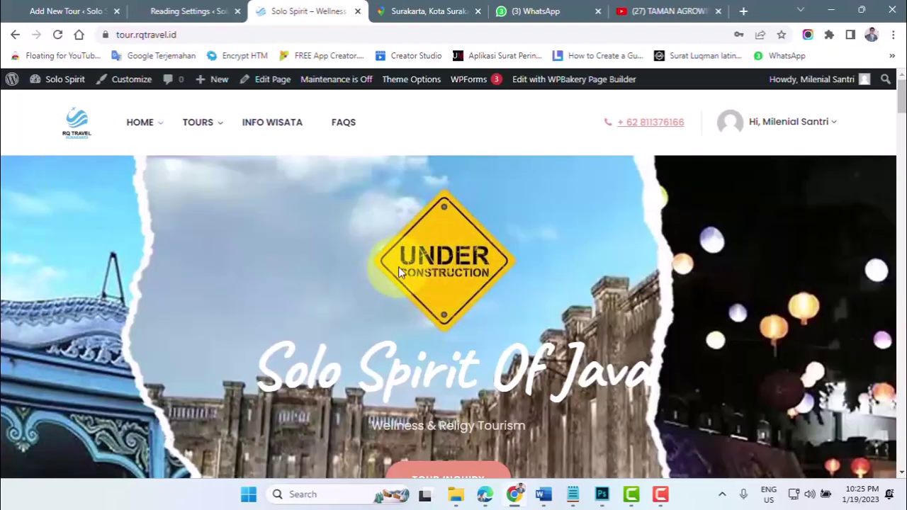
left_click(71, 11)
left_click(306, 296)
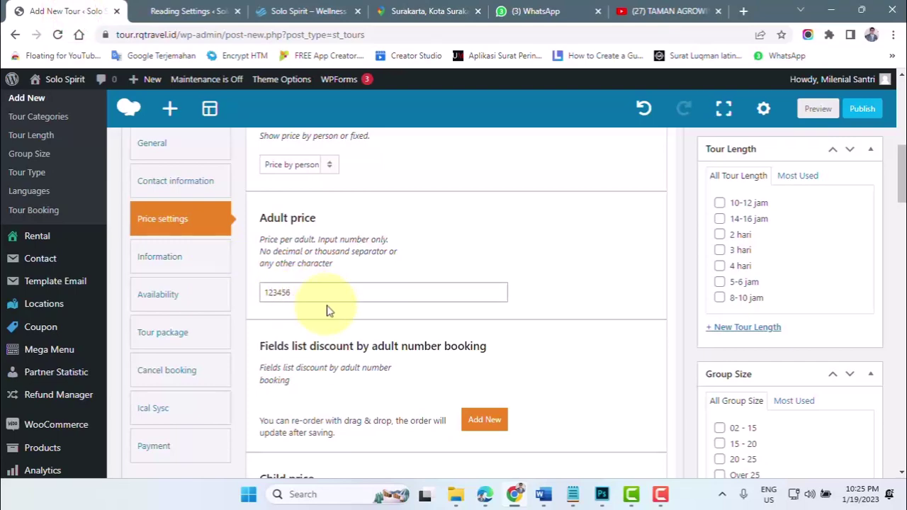
- Select the child price field, then scroll down to the tour's booking restriction options
scroll(327, 310, "down", 2)
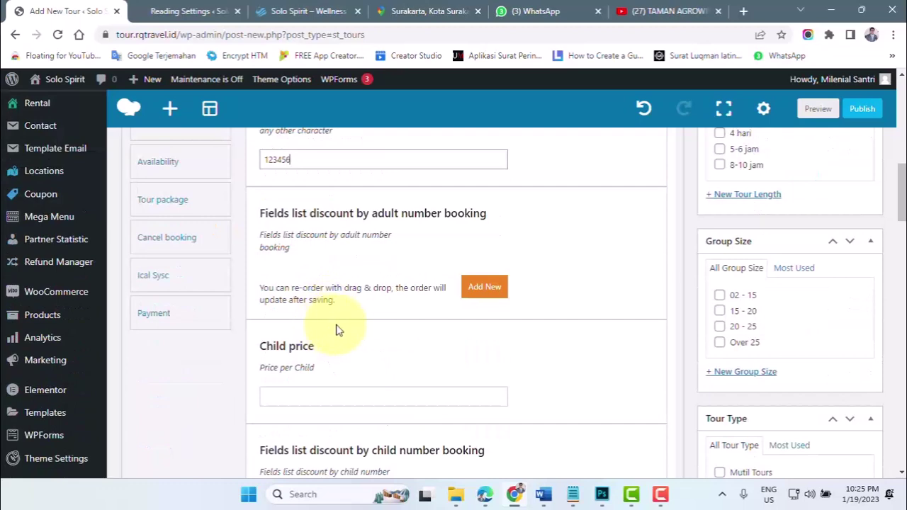
left_click(276, 394)
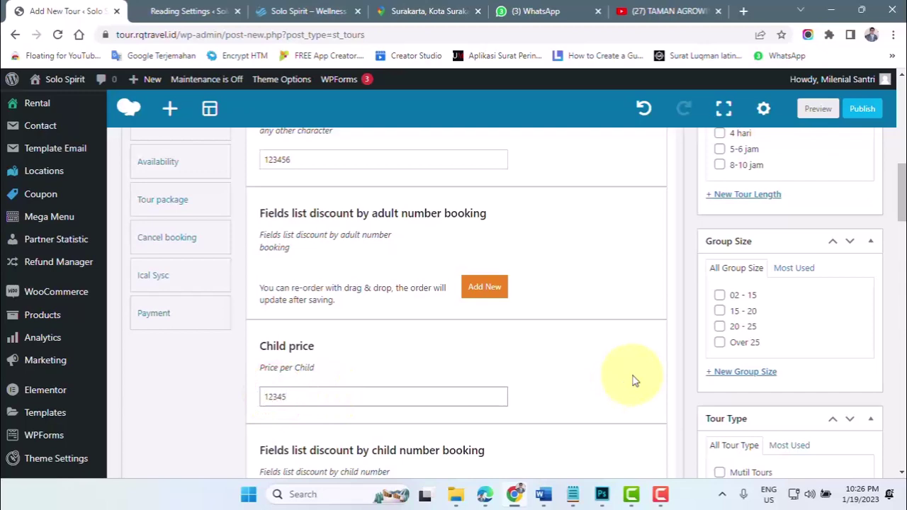
scroll(631, 379, "down", 2)
scroll(353, 354, "down", 2)
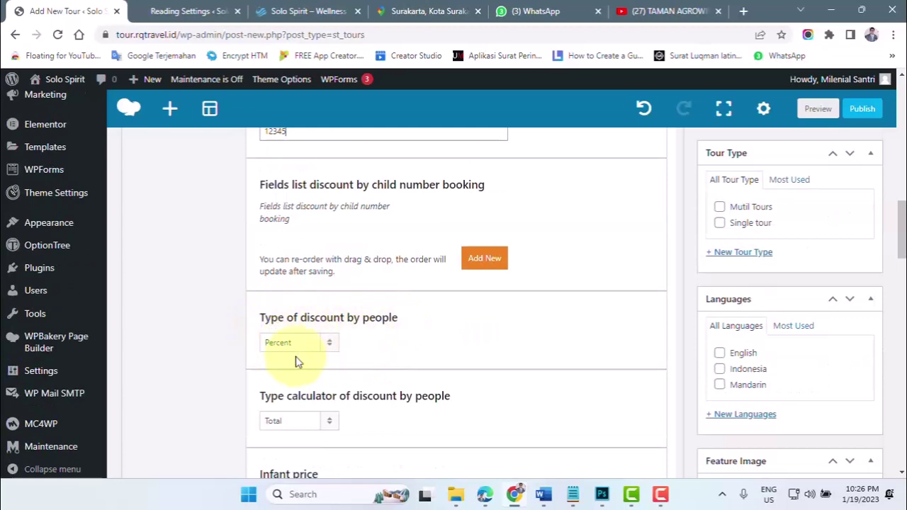
scroll(296, 361, "down", 1)
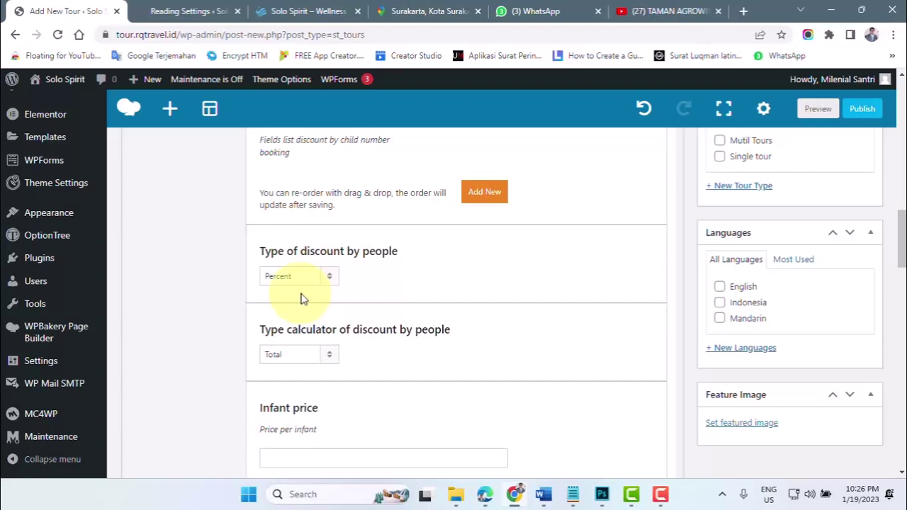
scroll(339, 320, "down", 1)
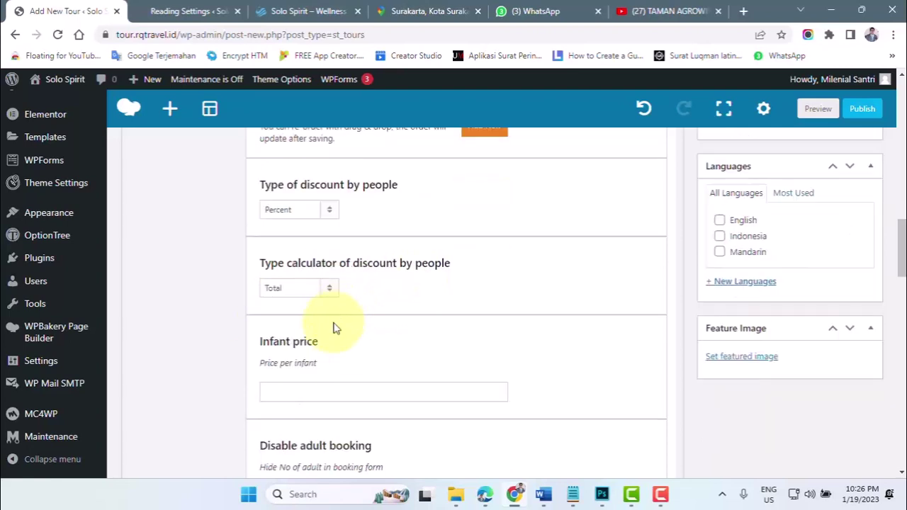
scroll(336, 328, "down", 1)
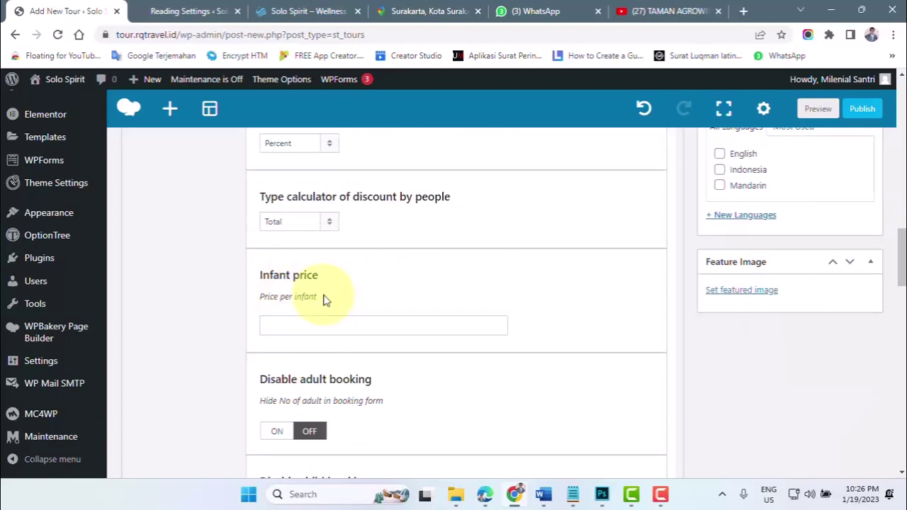
scroll(383, 323, "down", 2)
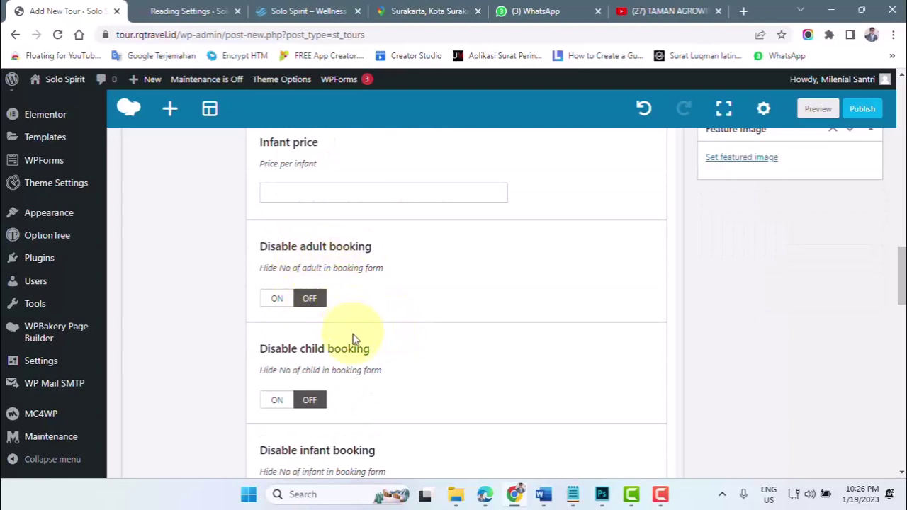
scroll(355, 340, "down", 1)
- Turn on Disable infant booking and switch to the 'Solo Spirit – Wellness' homepage tab
left_click(276, 435)
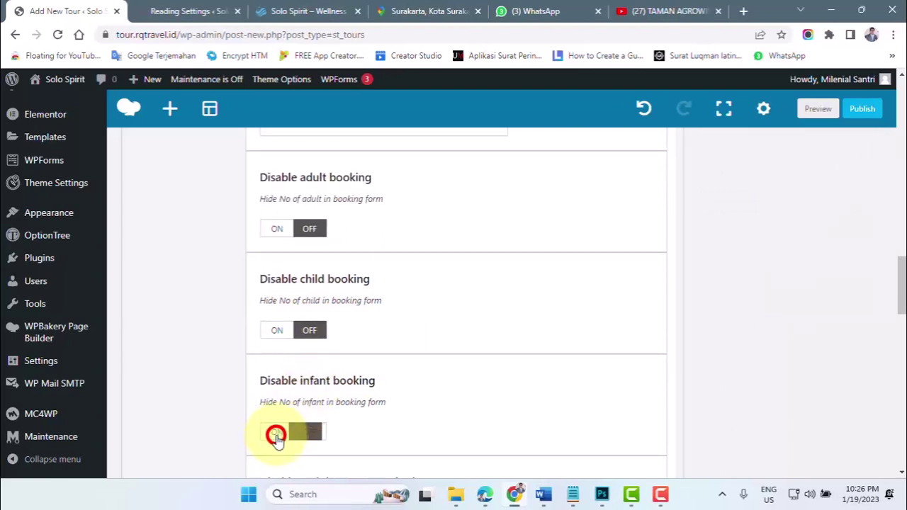
scroll(284, 425, "down", 2)
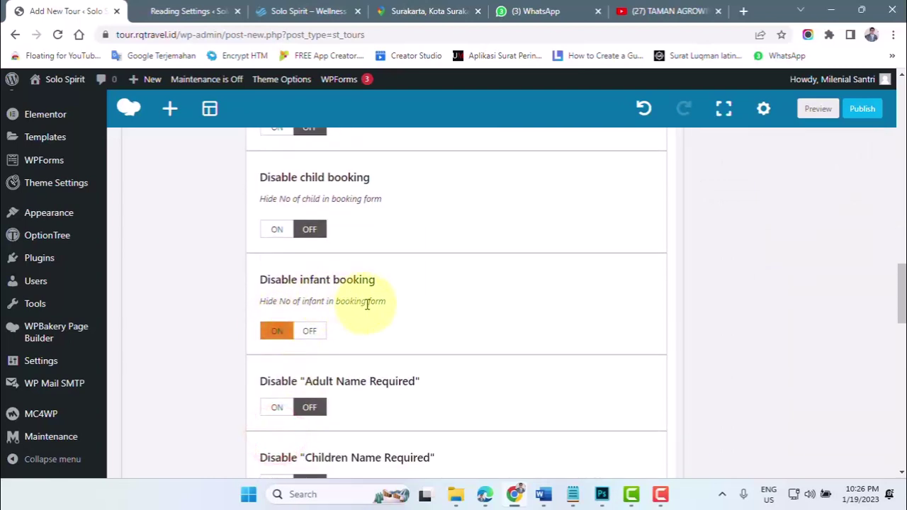
left_click(304, 11)
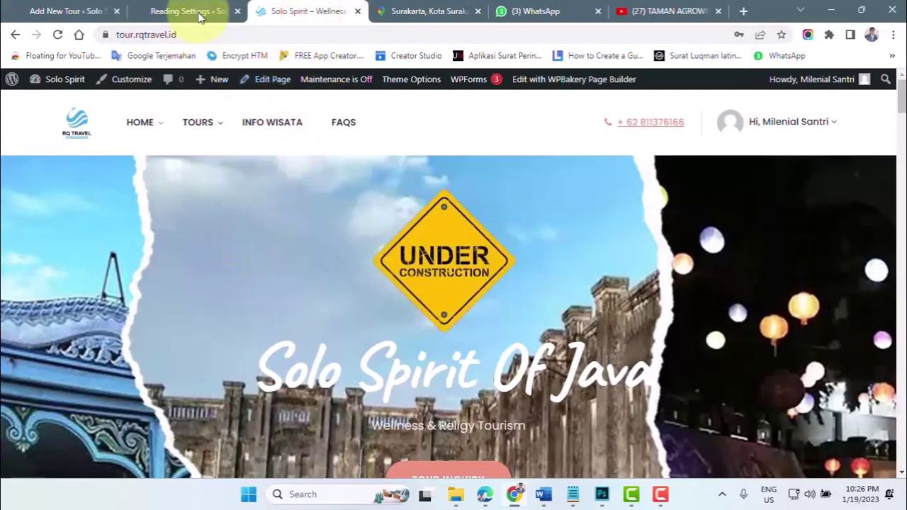
- Open the Sragen listing from the TOURS menu, check its Guests dropdown, then return to Add New Tour
mouse_move(209, 134)
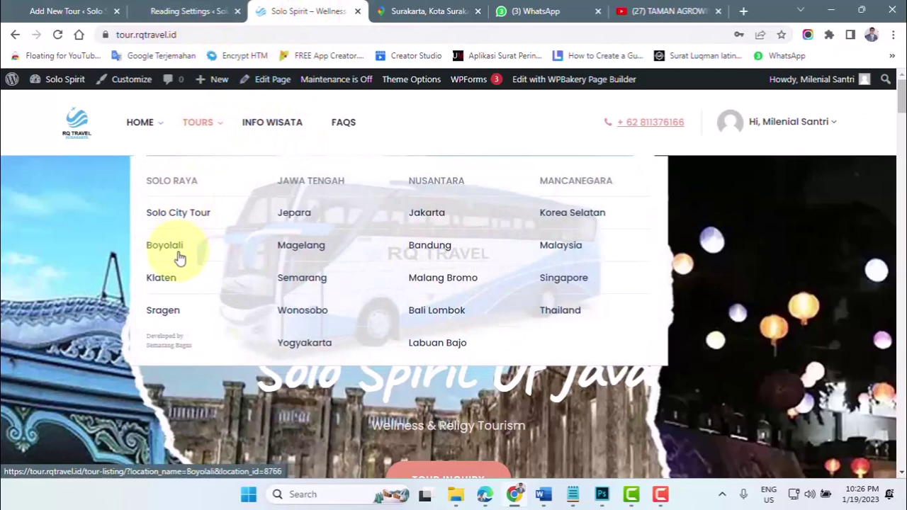
left_click(165, 313)
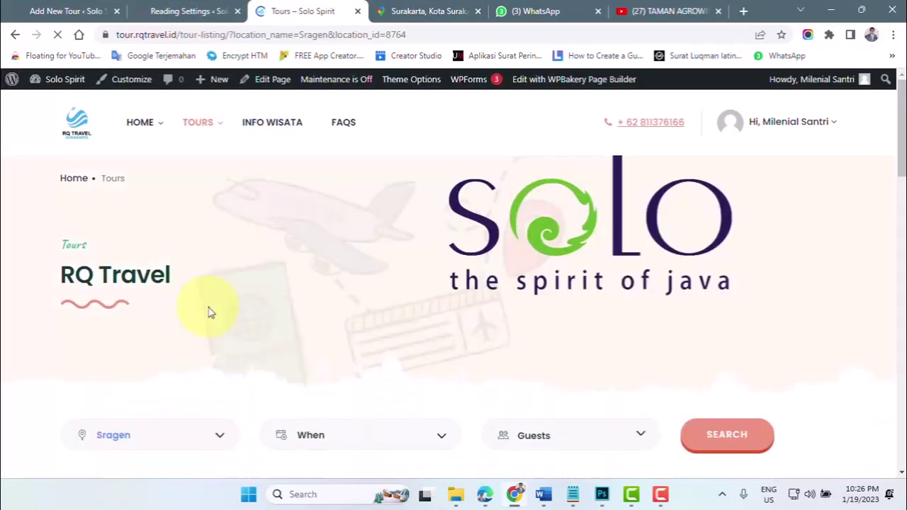
scroll(209, 311, "down", 1)
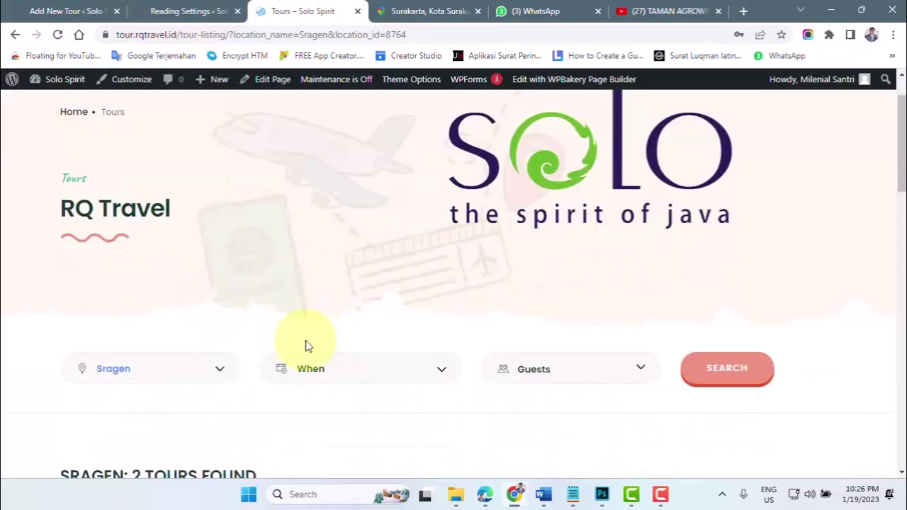
left_click(577, 373)
scroll(580, 375, "down", 2)
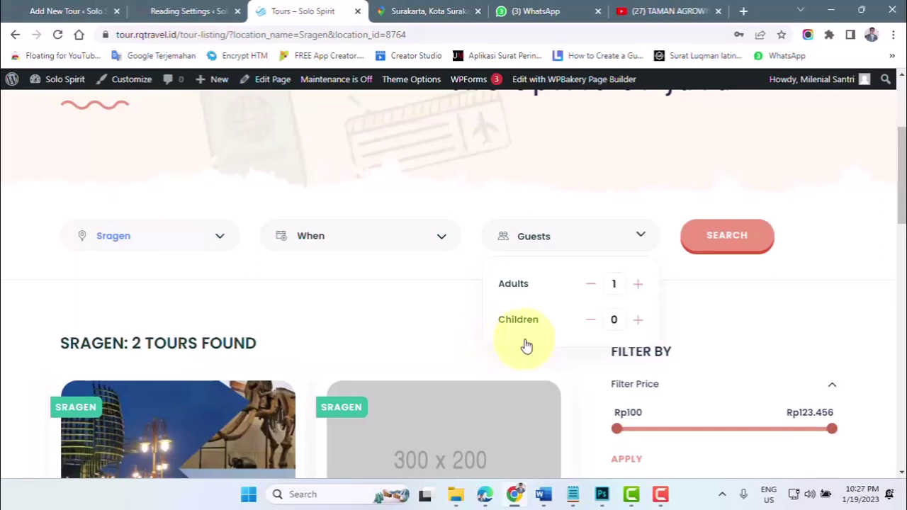
left_click(51, 13)
scroll(466, 351, "down", 2)
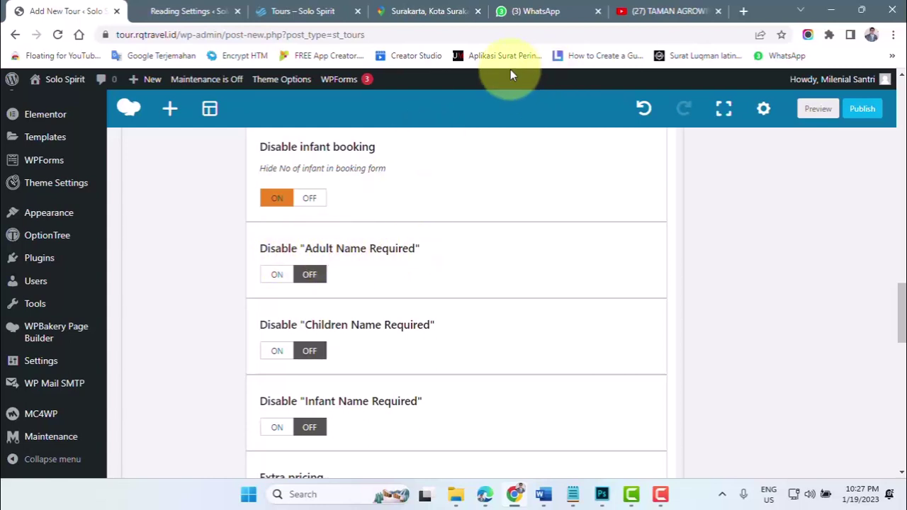
- Turn on Disable Adult, Children and Infant Name Required for the new tour
left_click(299, 13)
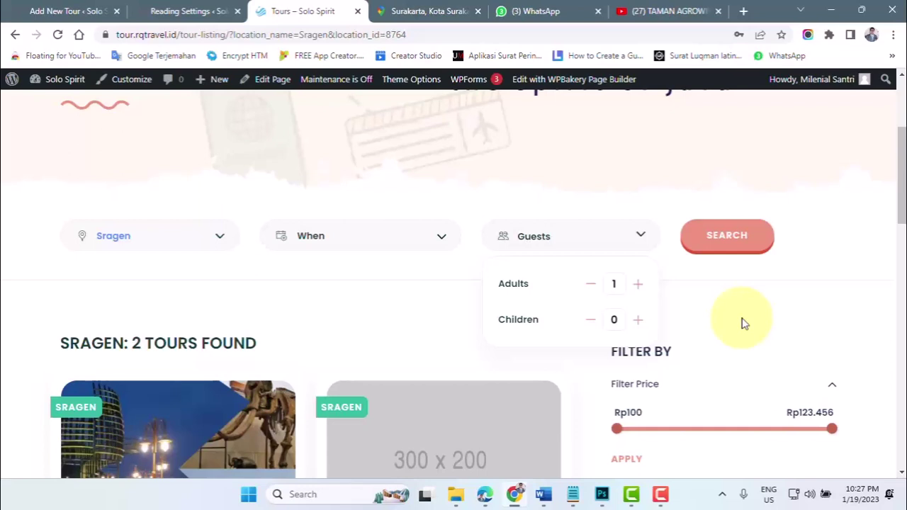
left_click(65, 11)
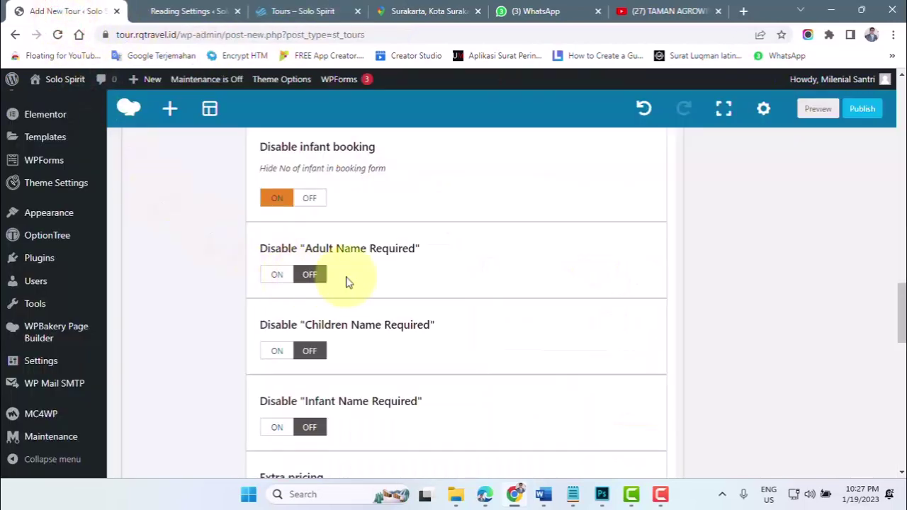
left_click(277, 276)
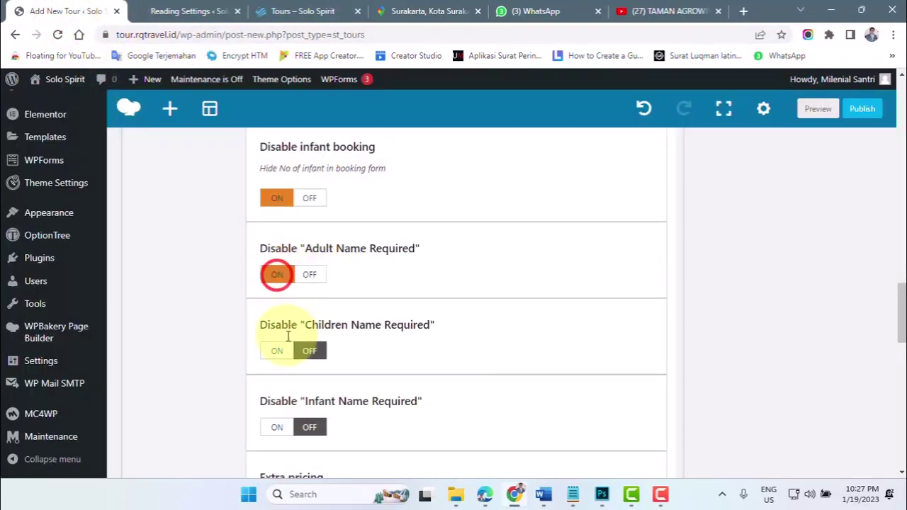
left_click(277, 350)
left_click(277, 427)
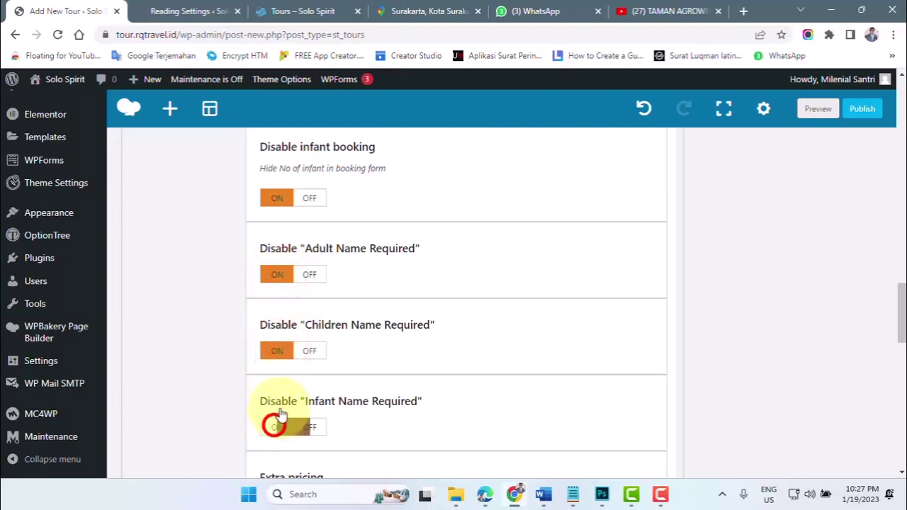
- Scroll down to Extra pricing and switch to the 'Tours – Solo Spirit' tab
scroll(318, 348, "down", 2)
scroll(317, 354, "down", 1)
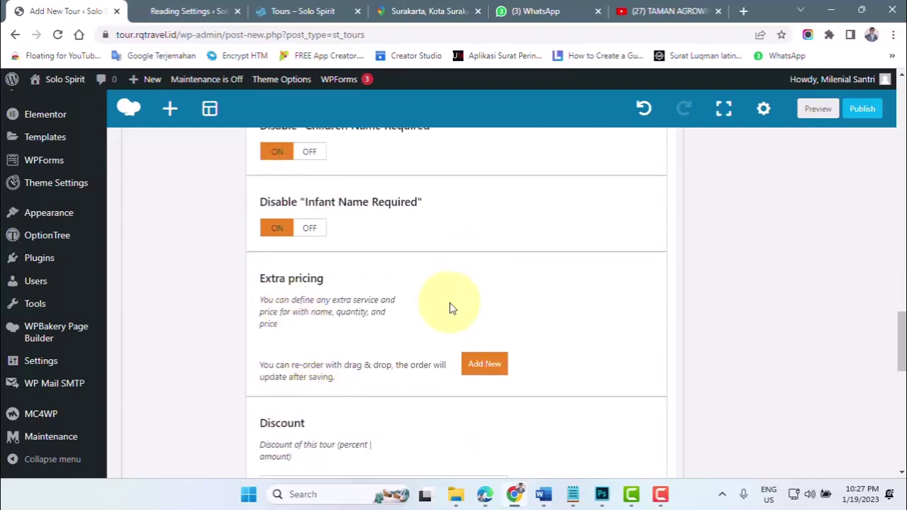
left_click(287, 11)
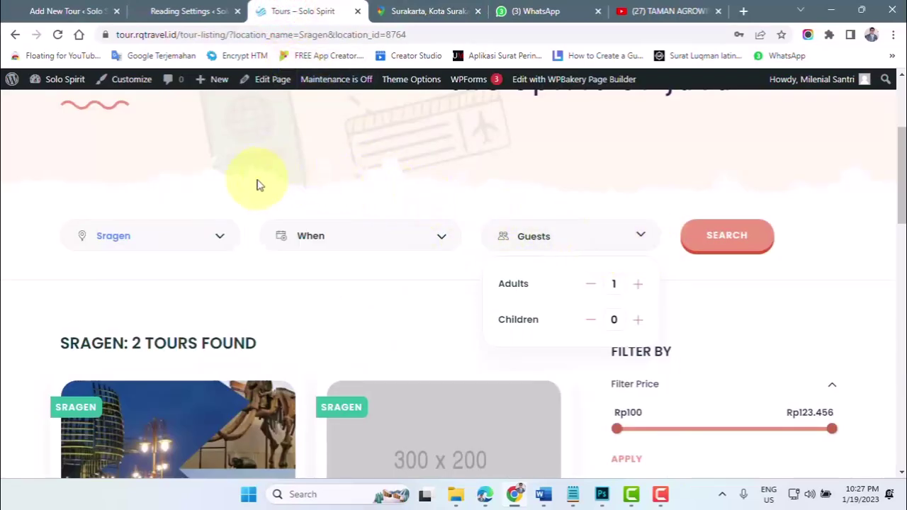
- Search the site's tours with Surakarta as the location
scroll(257, 185, "up", 2)
left_click(182, 369)
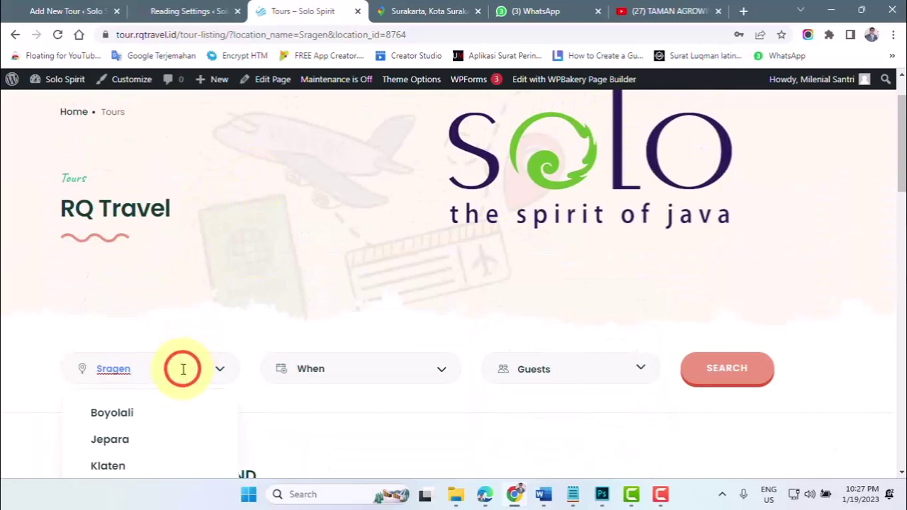
scroll(163, 363, "down", 2)
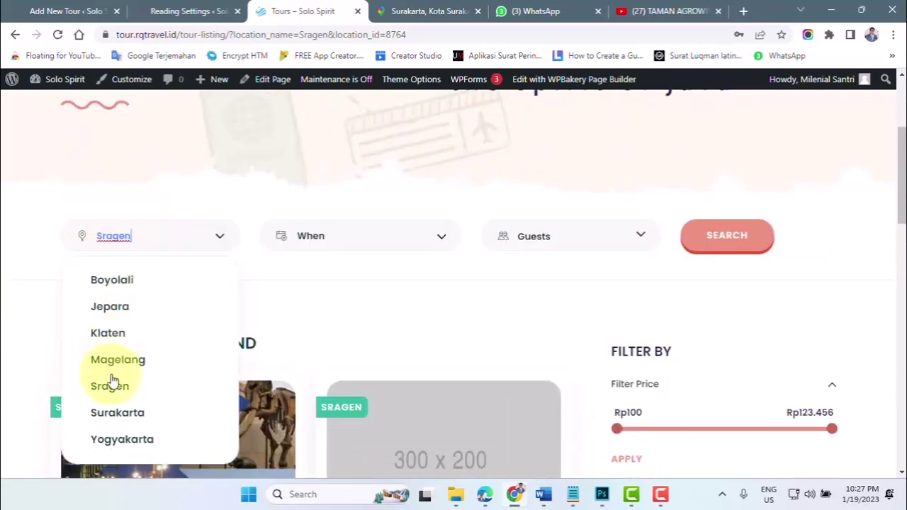
left_click(115, 414)
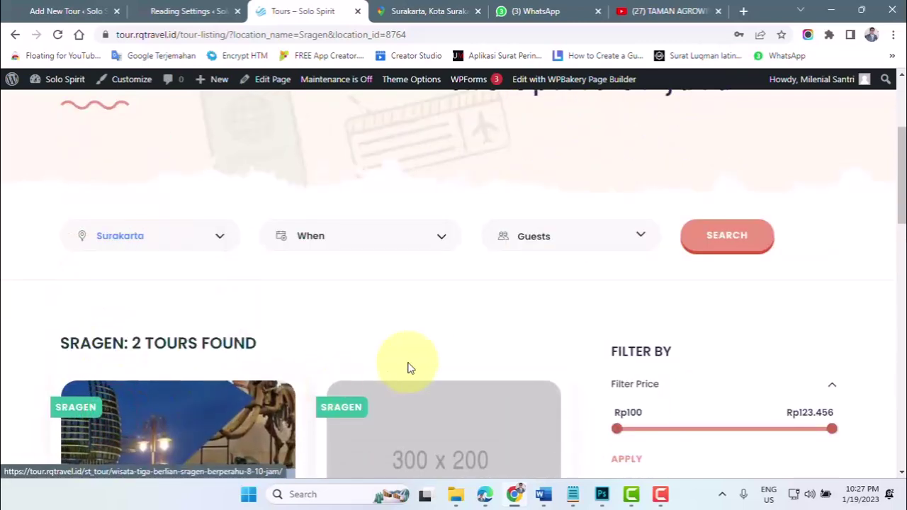
left_click(736, 234)
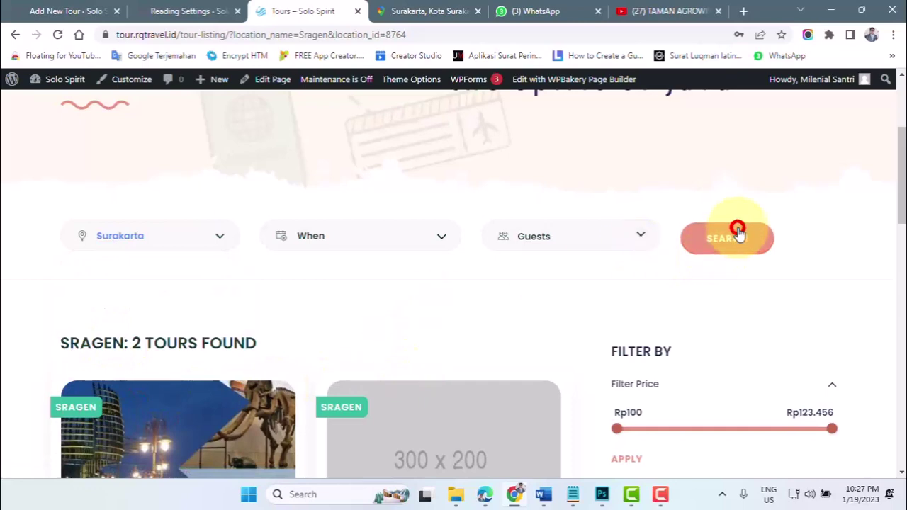
- Open the Wisata Budaya Solo Pura Mangkunegaran tour, view its Lunch package, then return to the editor
scroll(354, 348, "down", 3)
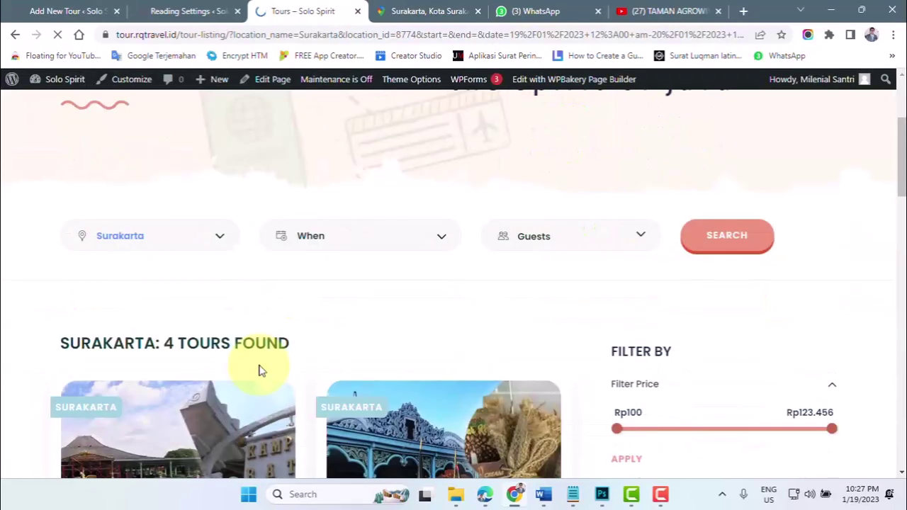
scroll(147, 406, "down", 3)
left_click(143, 391)
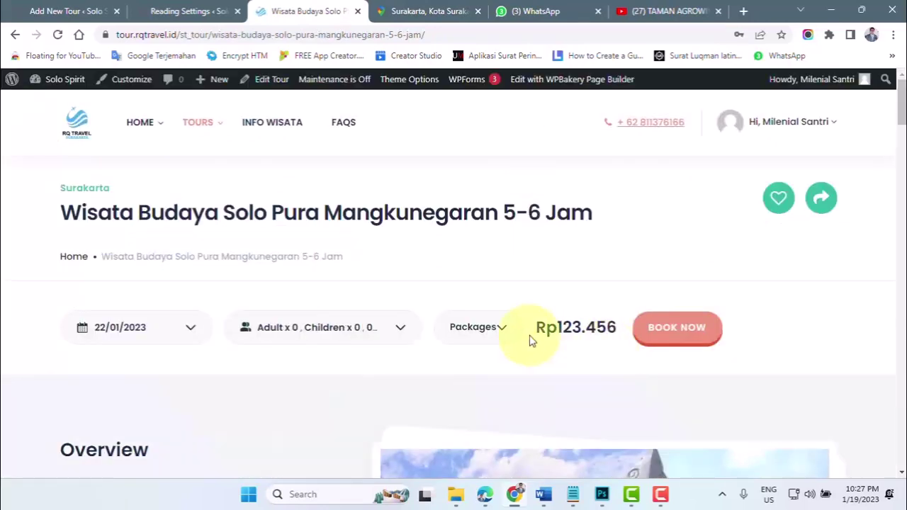
left_click(498, 330)
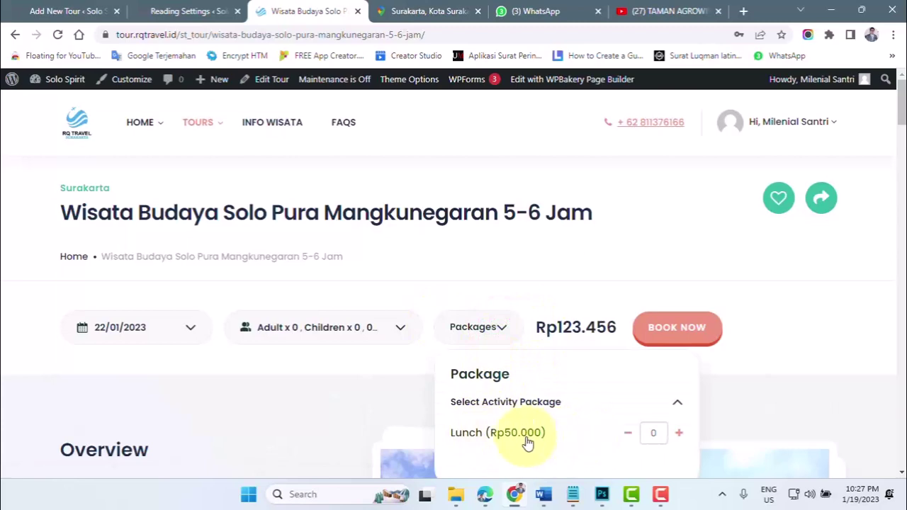
scroll(528, 441, "down", 1)
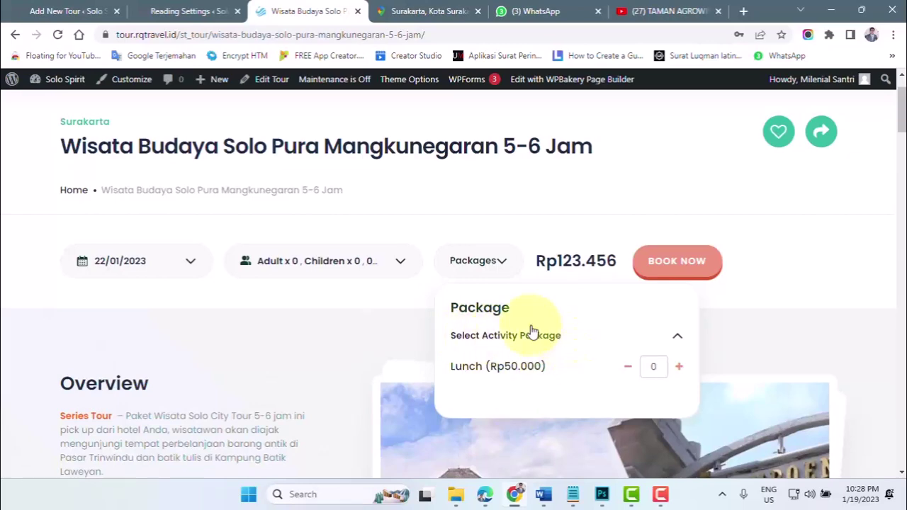
left_click(46, 11)
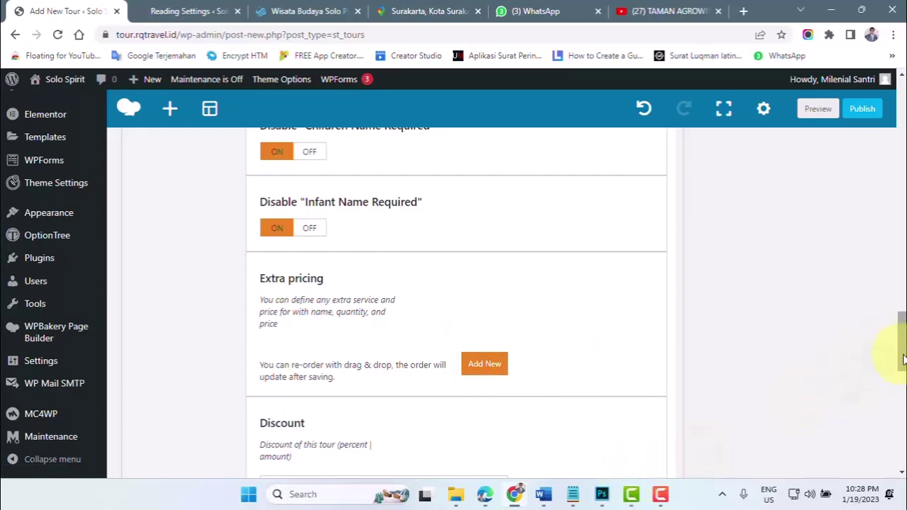
mouse_move(543, 494)
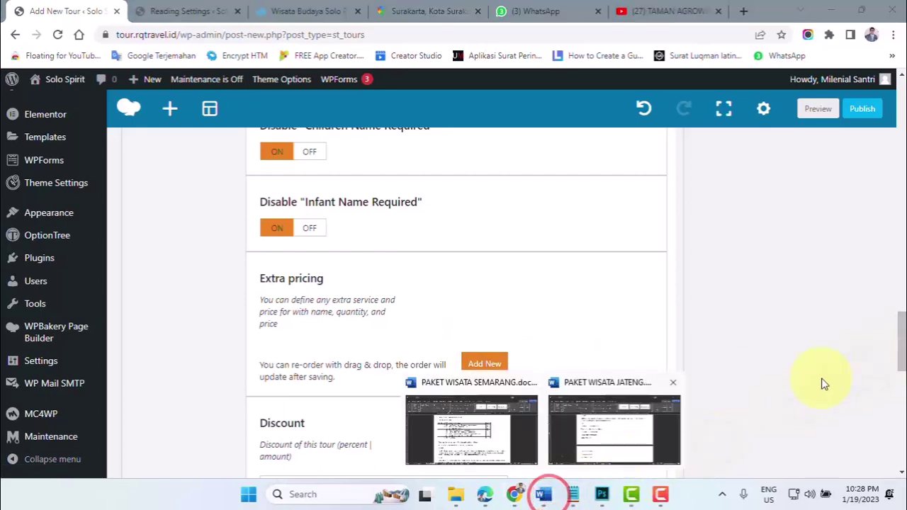
left_click(479, 459)
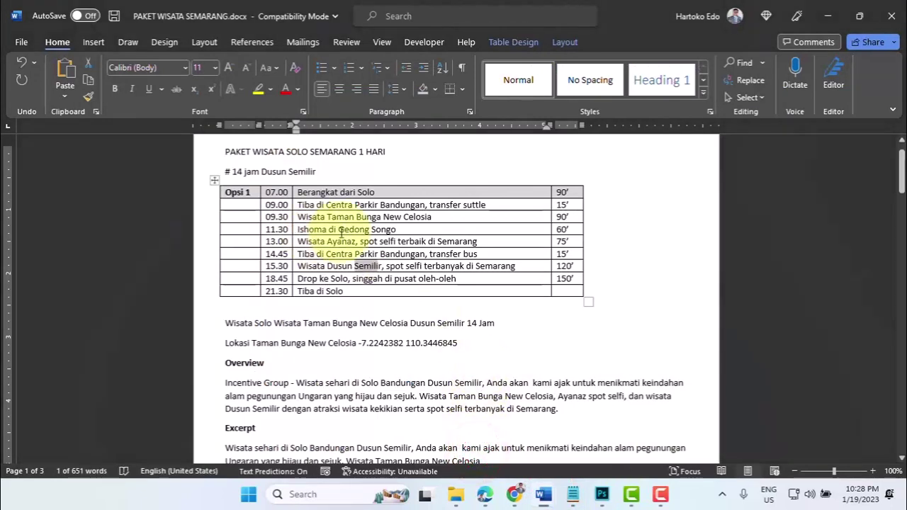
left_click(319, 206)
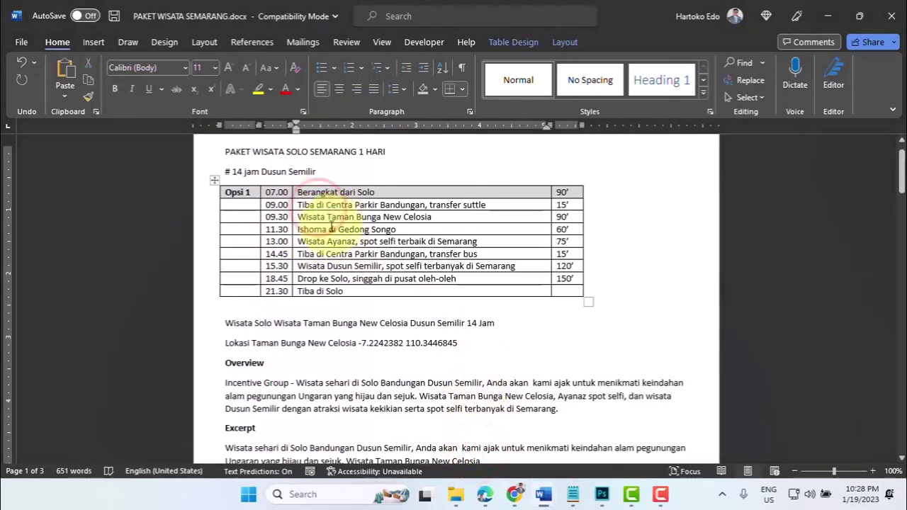
left_click(329, 227)
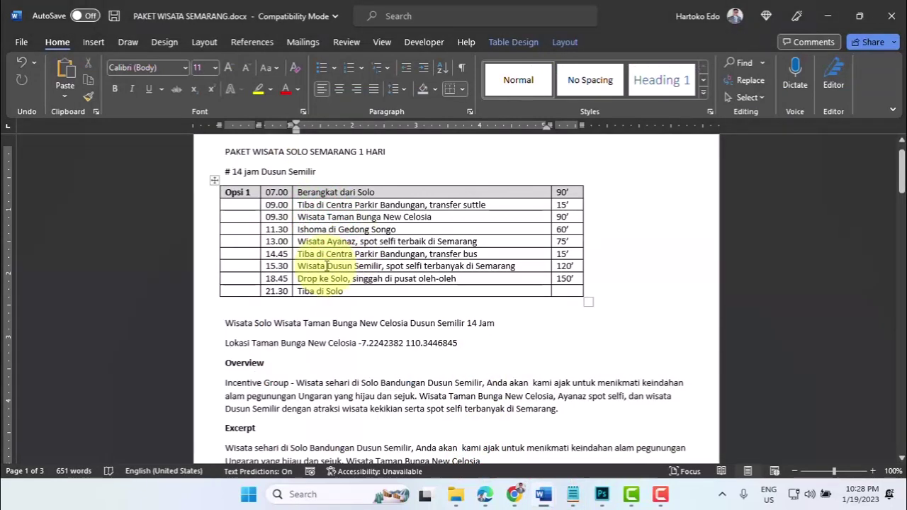
mouse_move(324, 265)
left_mouse_down()
mouse_move(368, 265)
mouse_move(335, 280)
mouse_move(389, 281)
left_mouse_up()
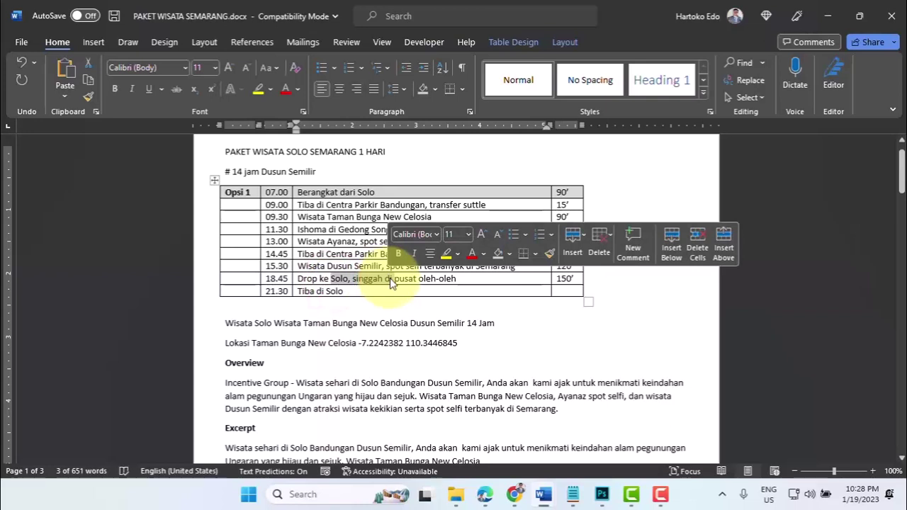
left_click(354, 265)
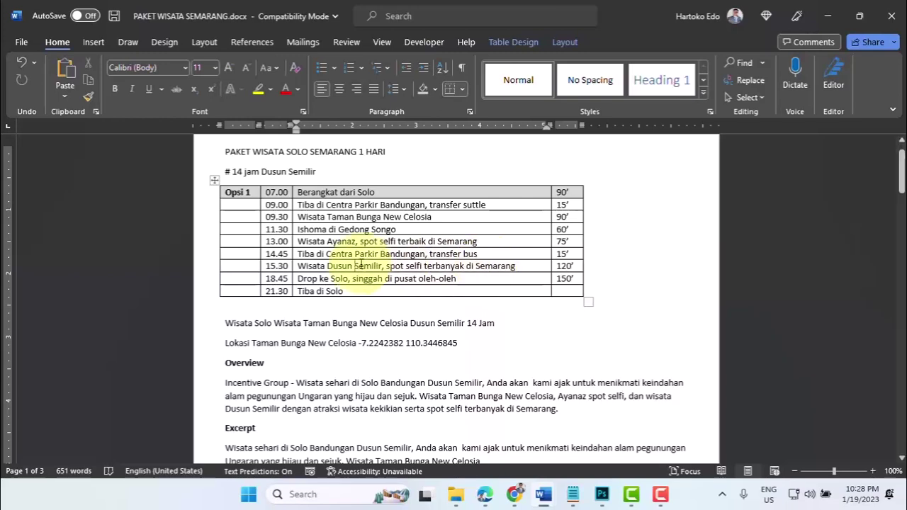
left_click(519, 496)
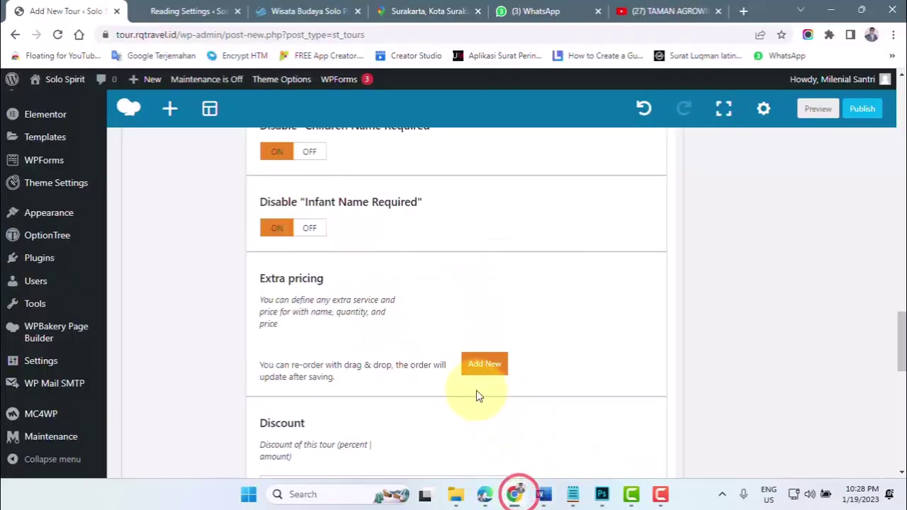
- Add a new extra pricing item titled Dinner with item name extra_dinner
left_click(486, 365)
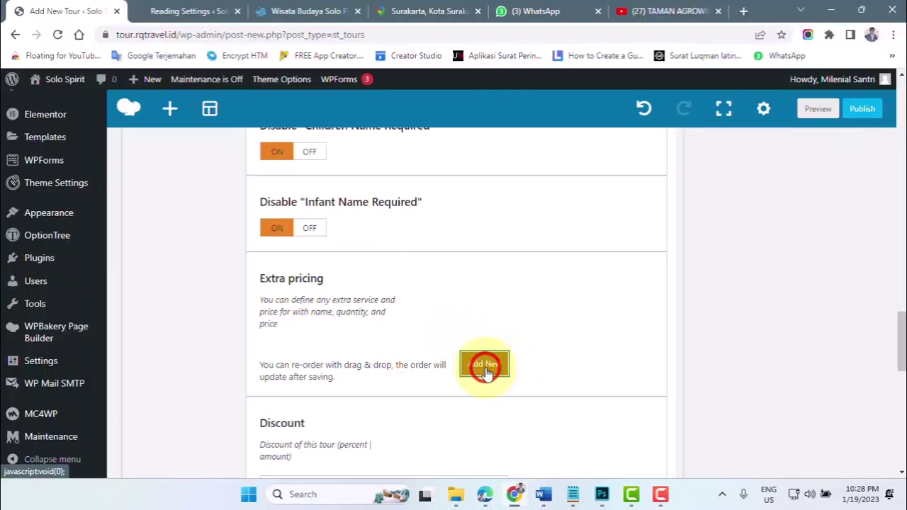
scroll(390, 365, "down", 2)
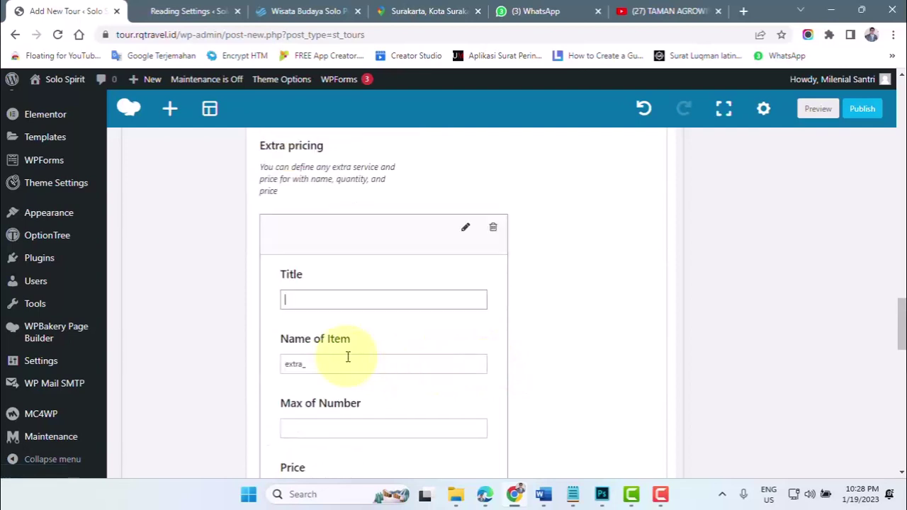
left_click(293, 298)
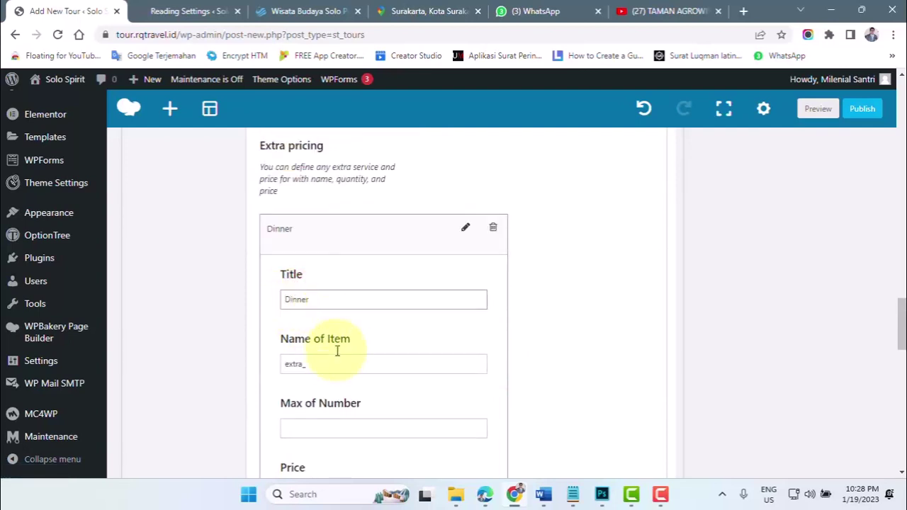
left_click(322, 368)
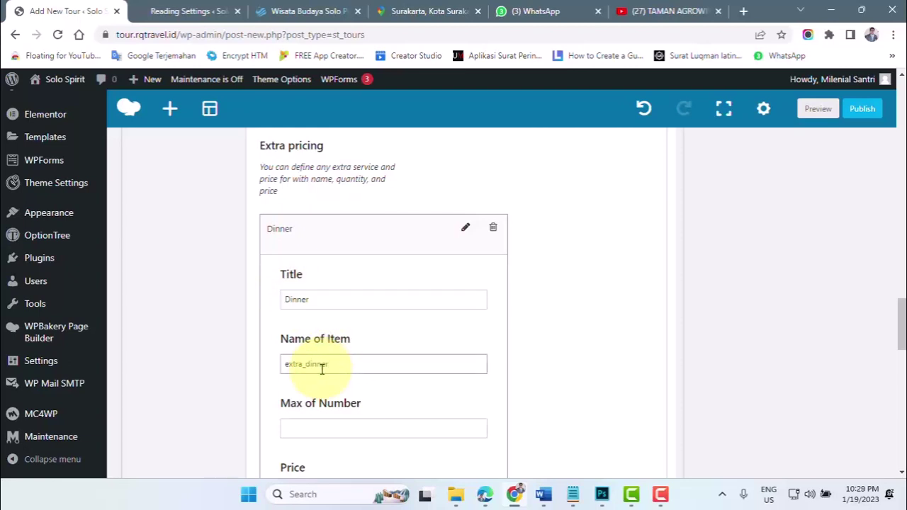
scroll(321, 368, "down", 1)
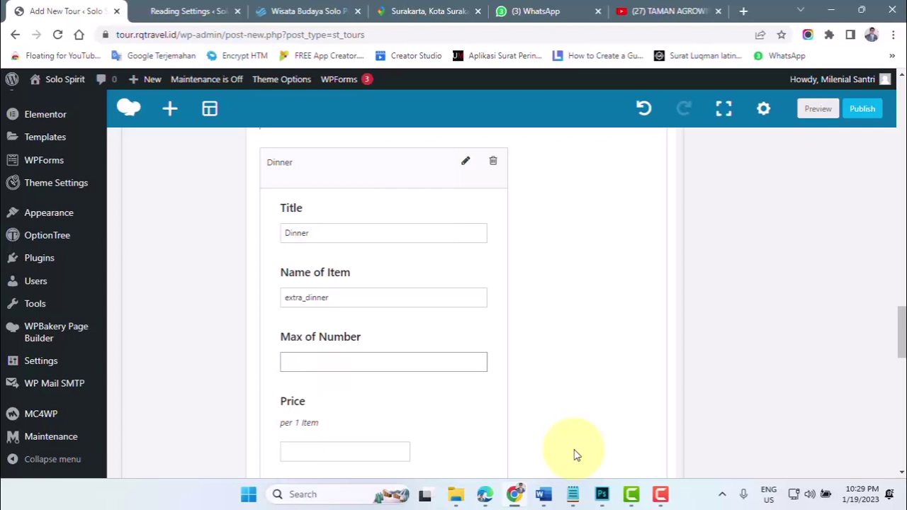
- Set the Dinner item's maximum number to 100 and its price to 60000
left_click(300, 363)
type("8")
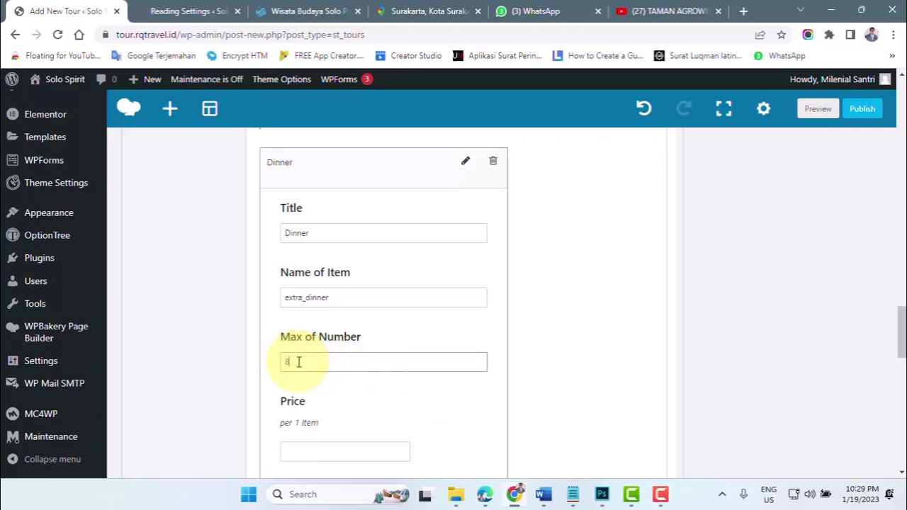
type("0")
key("BackSpace")
key("BackSpace")
type("100")
scroll(312, 362, "down", 2)
left_click(299, 315)
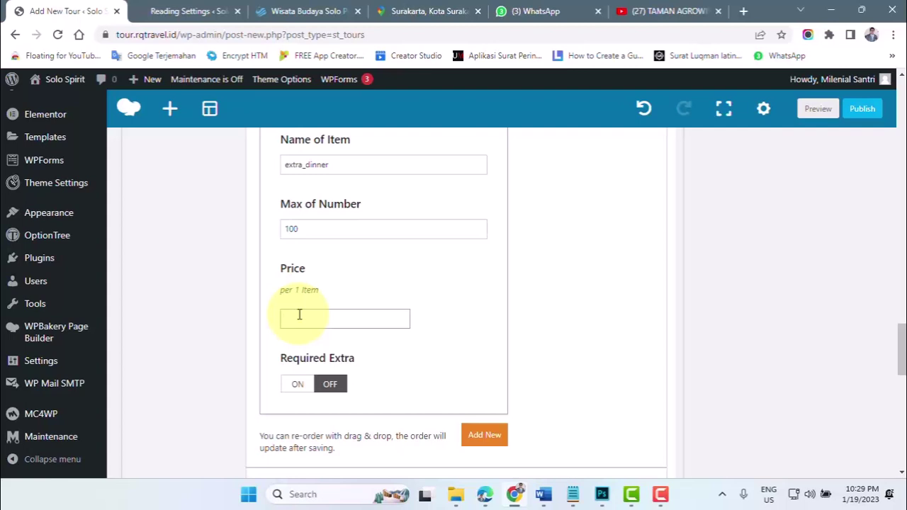
type("60000")
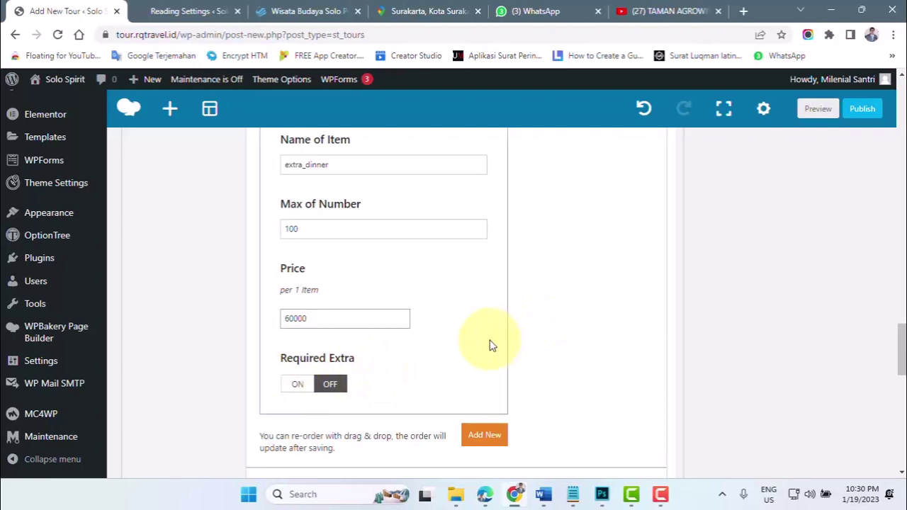
scroll(484, 348, "down", 2)
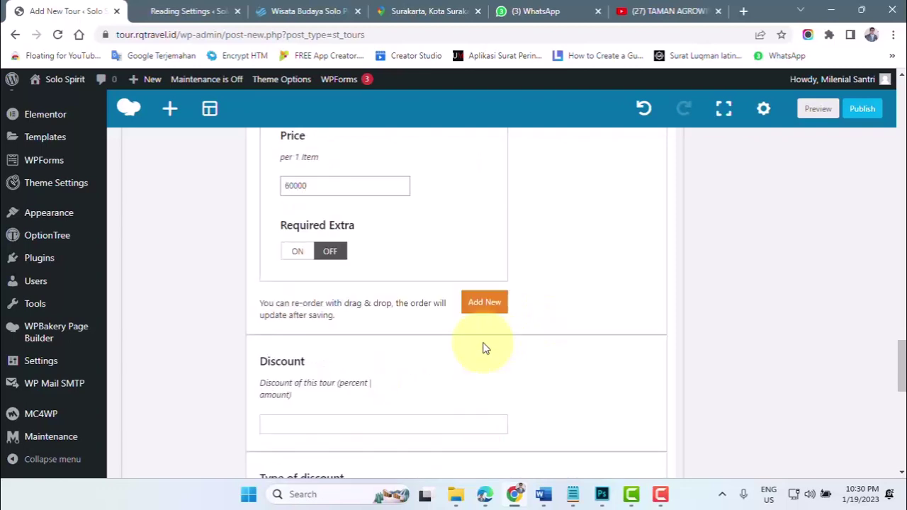
- Add another extra pricing item titled Asuransi with item name extra_asuransi
left_click(484, 305)
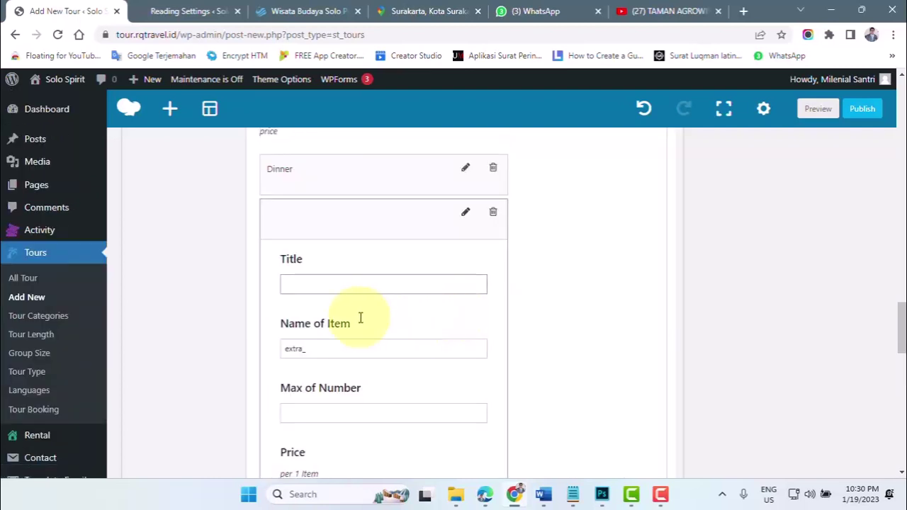
left_click(301, 290)
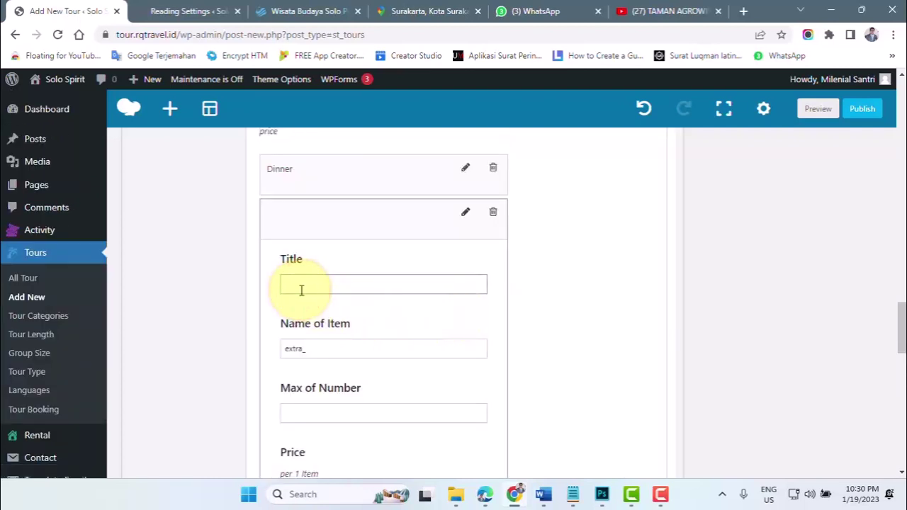
type("Asuransi")
left_click(316, 349)
type("extra_a")
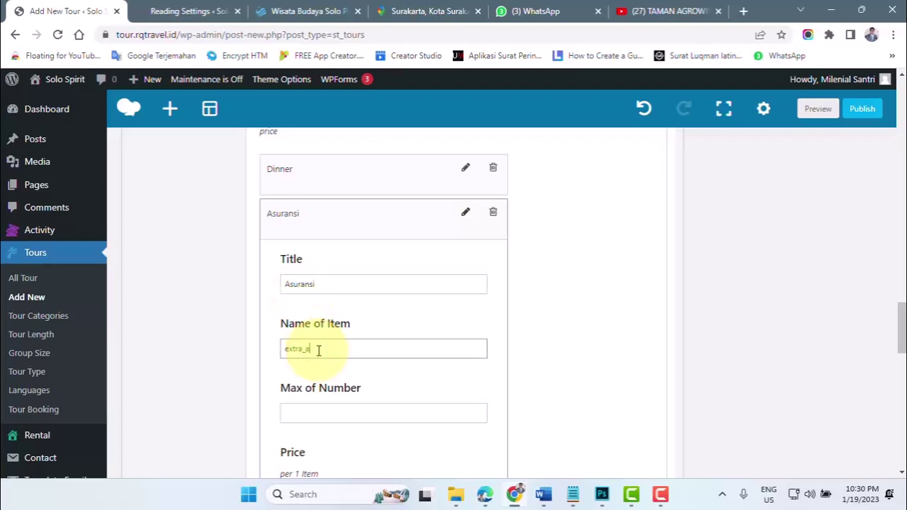
type("suransi")
- Set the Asuransi item's maximum number to 100000 and its price to 10000
scroll(336, 371, "down", 1)
left_click(307, 346)
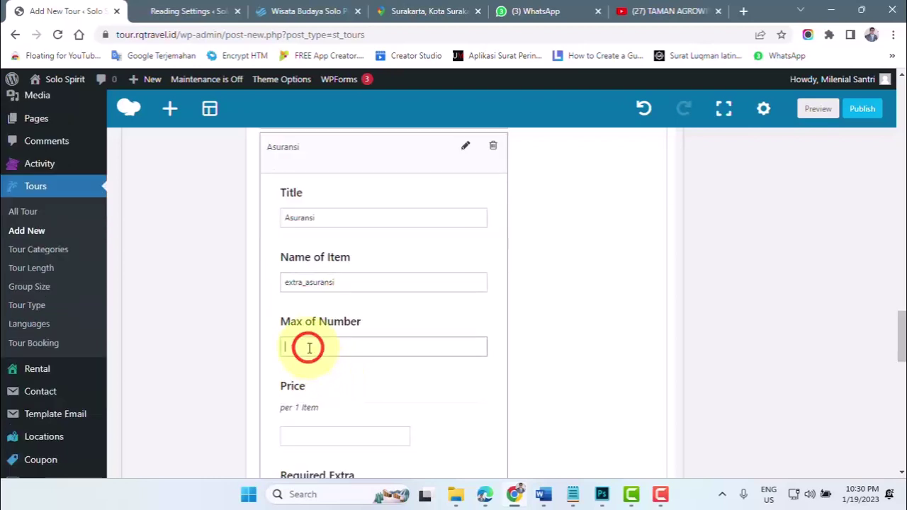
type("100000")
left_click(309, 431)
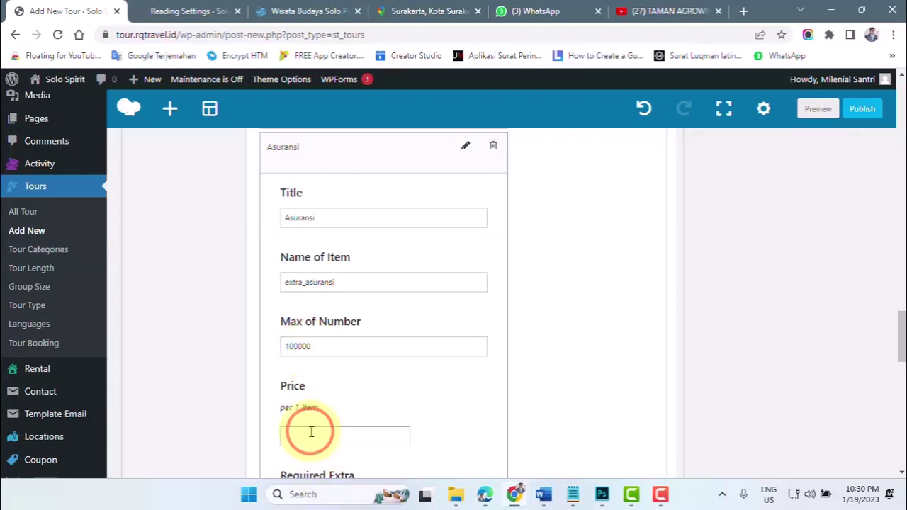
type("100000")
key("BackSpace")
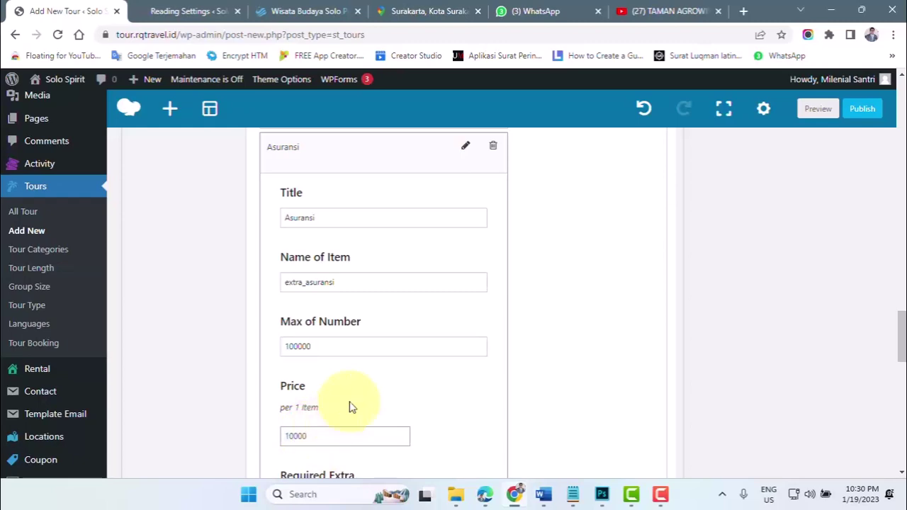
scroll(383, 394, "down", 3)
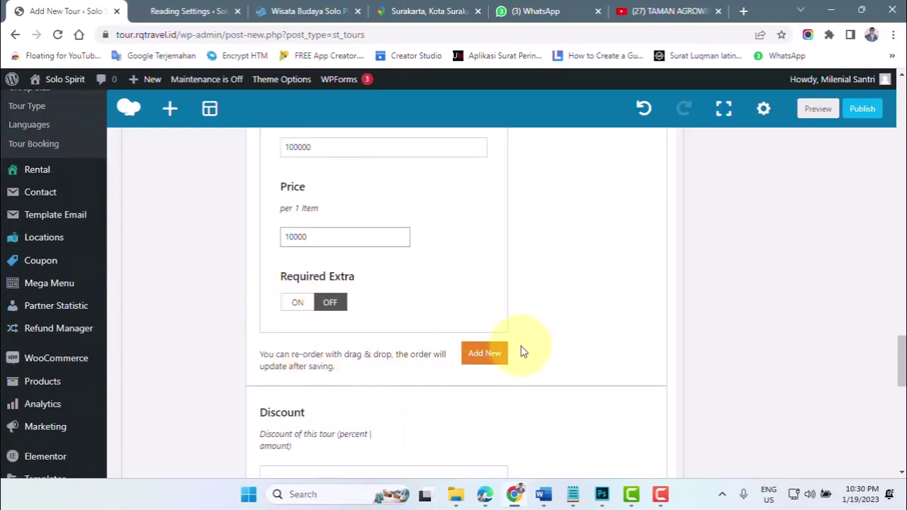
scroll(524, 353, "up", 2)
scroll(497, 354, "down", 3)
scroll(332, 371, "down", 6)
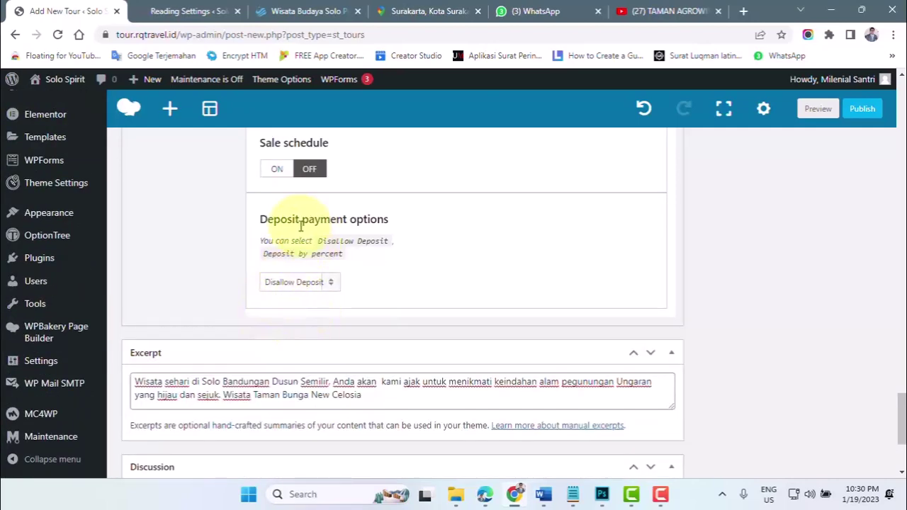
left_click(296, 284)
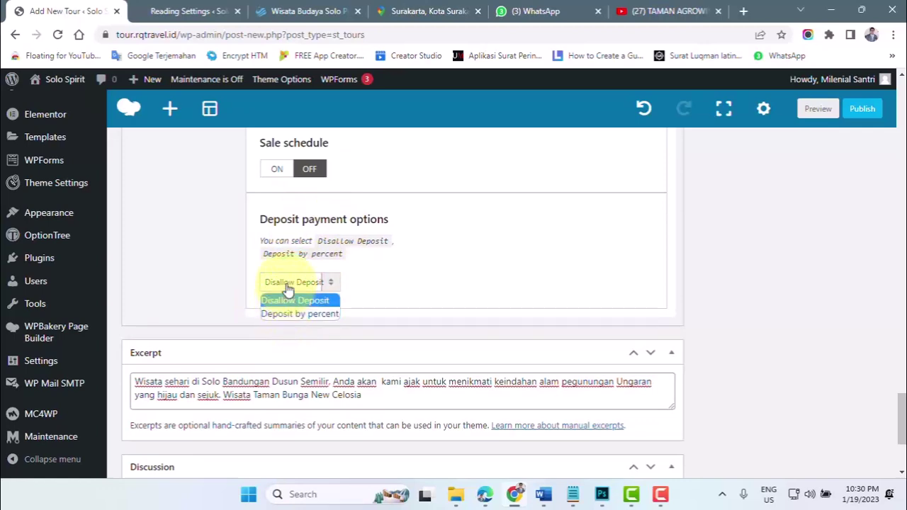
left_click(285, 285)
scroll(462, 305, "up", 5)
scroll(463, 306, "up", 15)
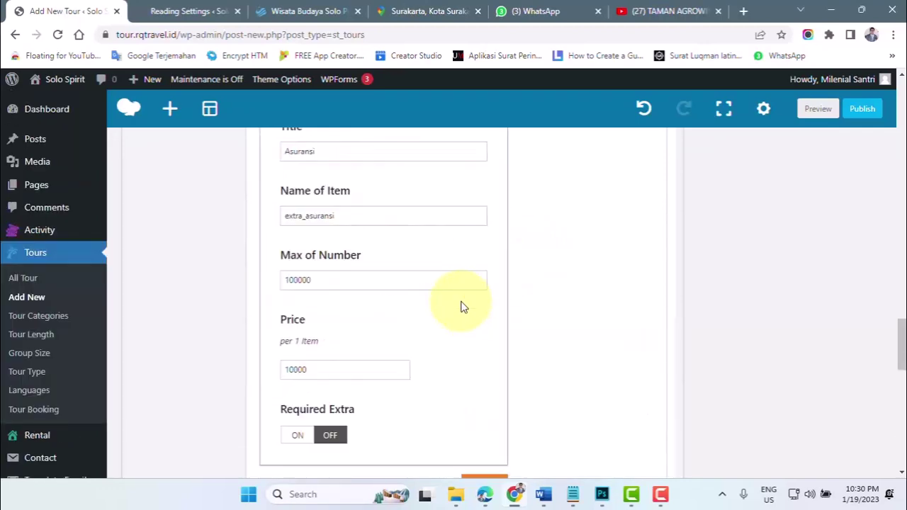
scroll(461, 309, "up", 4)
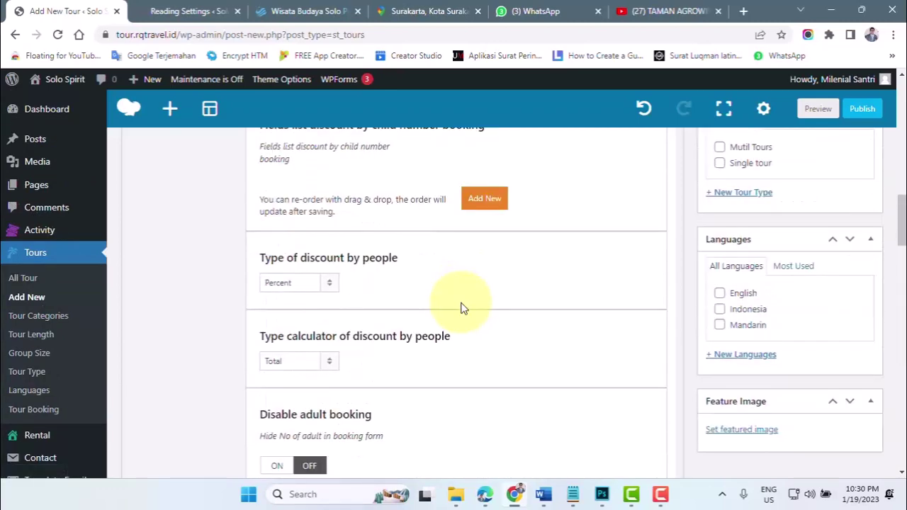
scroll(461, 308, "up", 4)
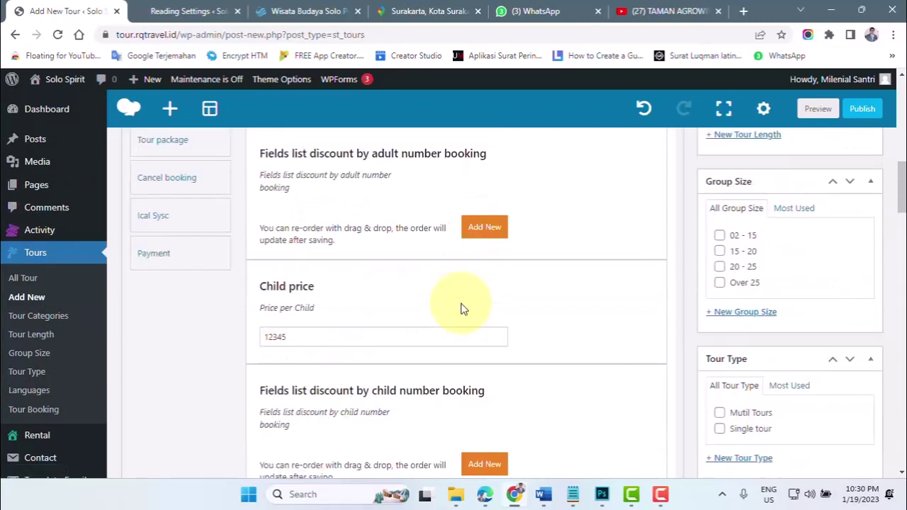
scroll(461, 307, "up", 4)
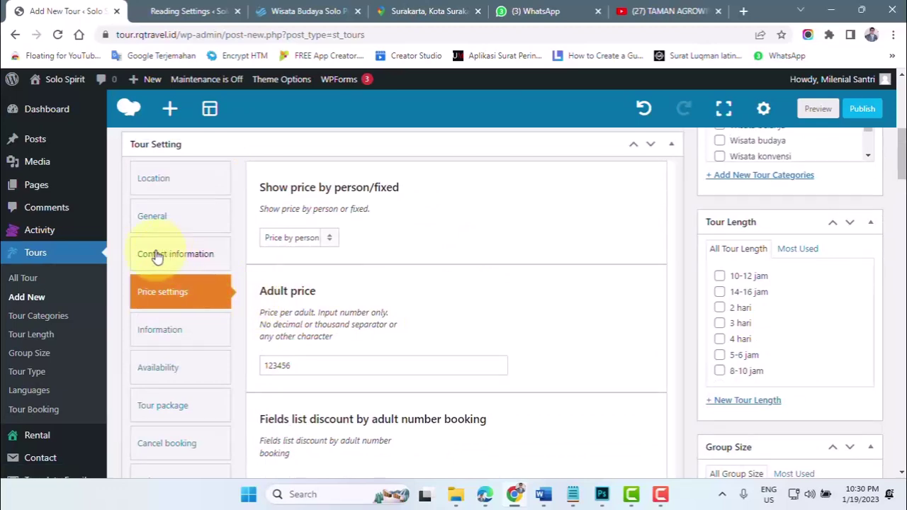
- Show Tour Setting's Information tab and expand the Tour type dropdown, currently Daily tour
left_click(157, 333)
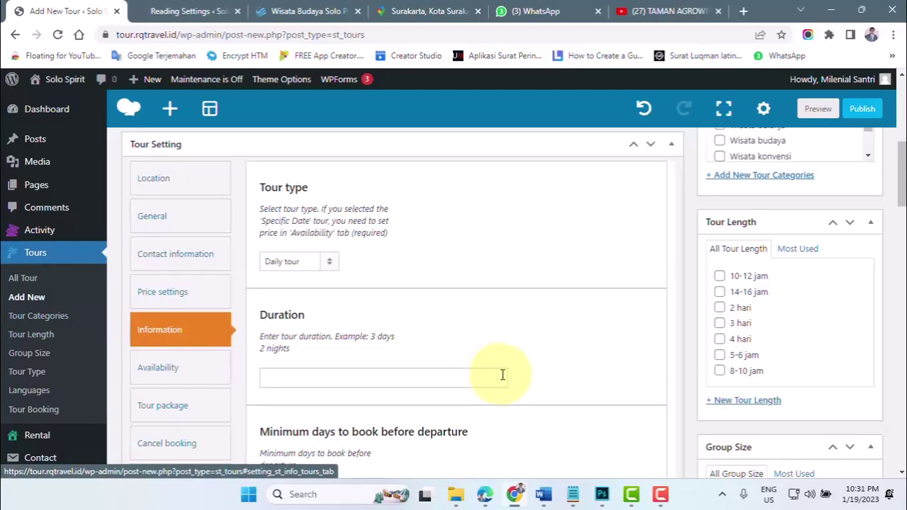
scroll(431, 374, "down", 2)
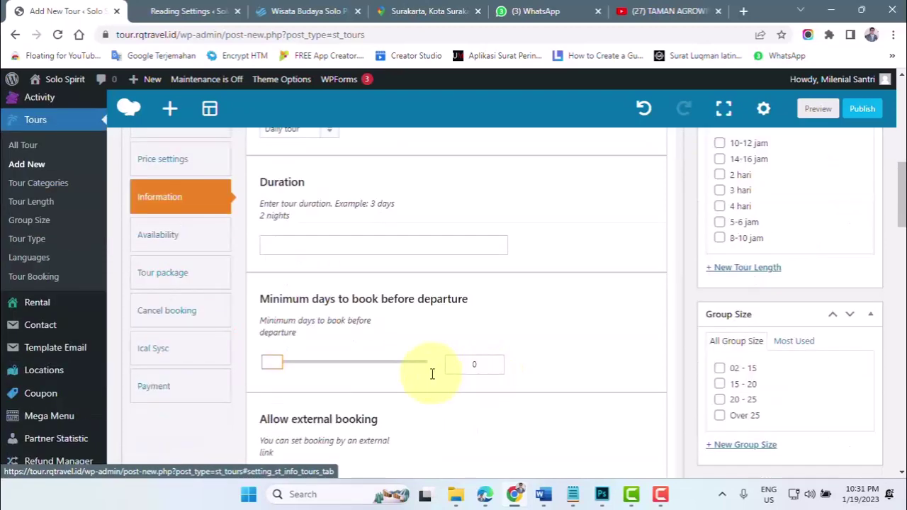
scroll(431, 374, "up", 1)
scroll(431, 376, "up", 1)
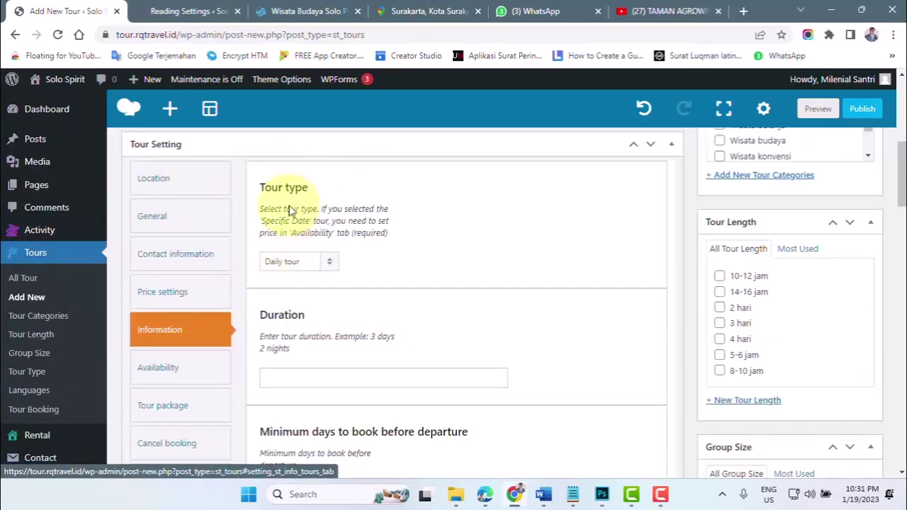
left_click(291, 261)
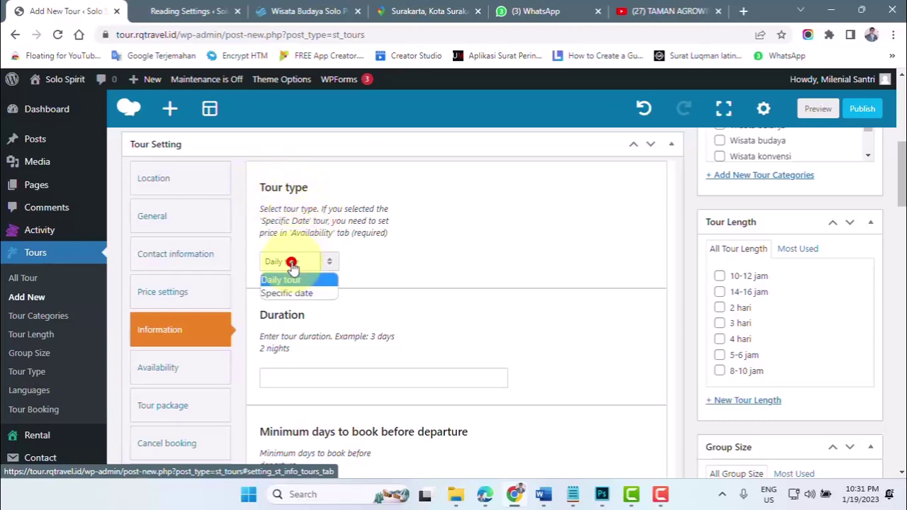
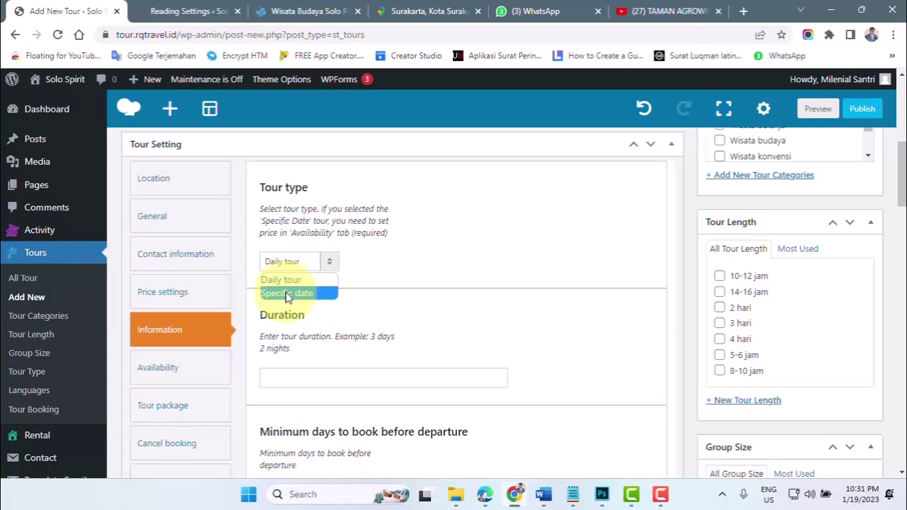
- In the Information section, choose Daily tour as the tour type and enter 1 hari as duration
left_click(287, 294)
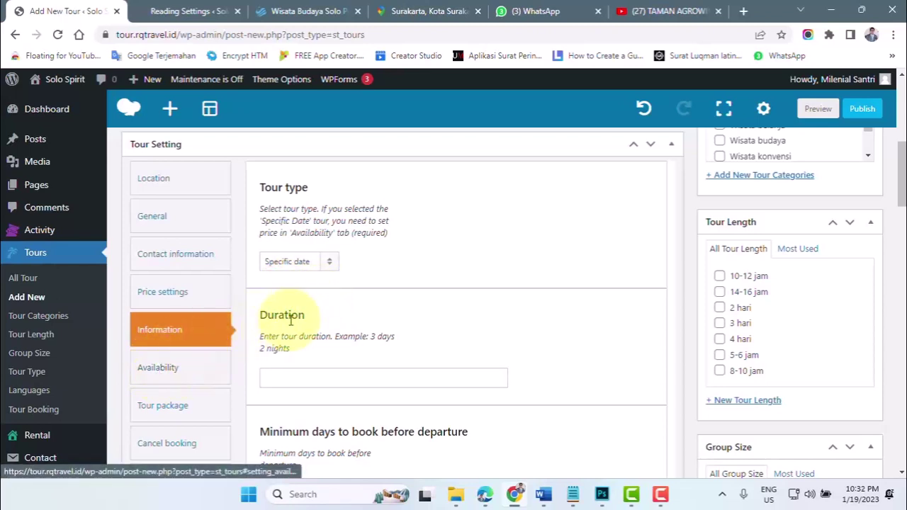
left_click(292, 262)
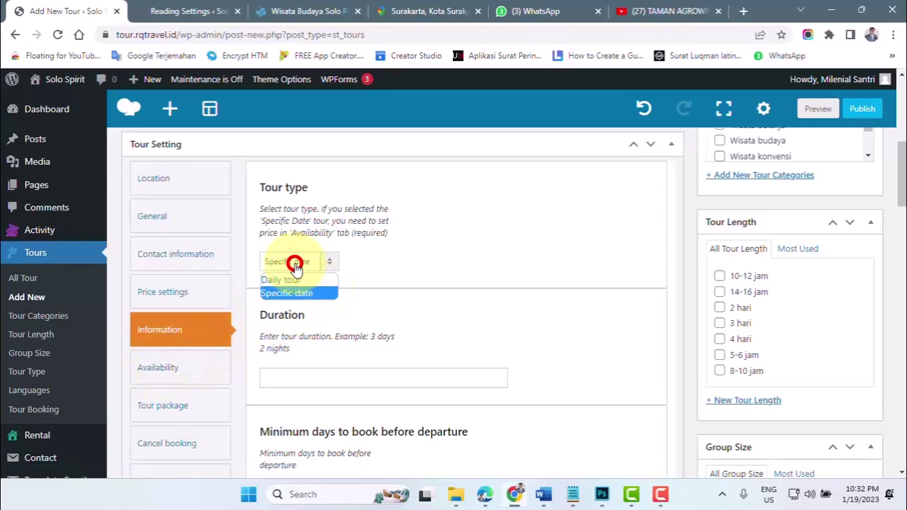
left_click(283, 281)
scroll(287, 277, "down", 2)
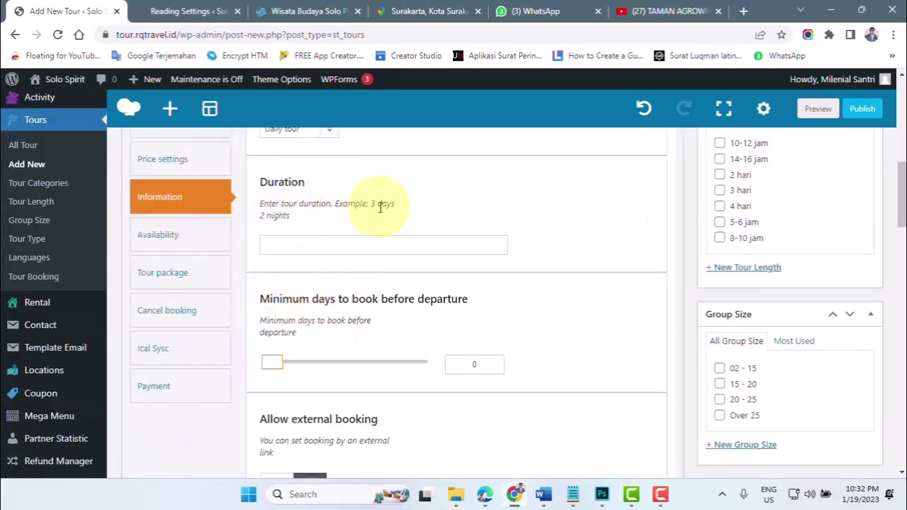
left_click(278, 250)
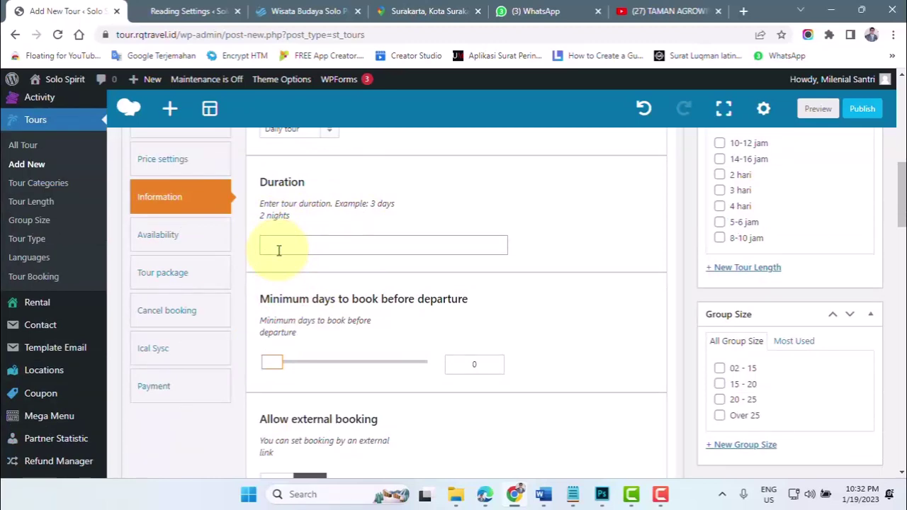
type("1 hari")
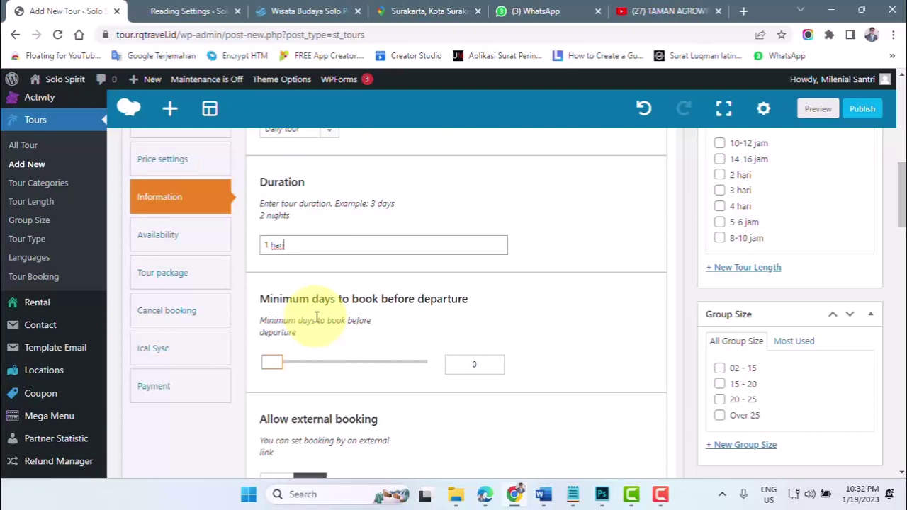
- Set minimum days before departure to 3, turn external booking on, then view the live Pura Mangkunegaran tour page
left_click_drag(278, 366, 291, 372)
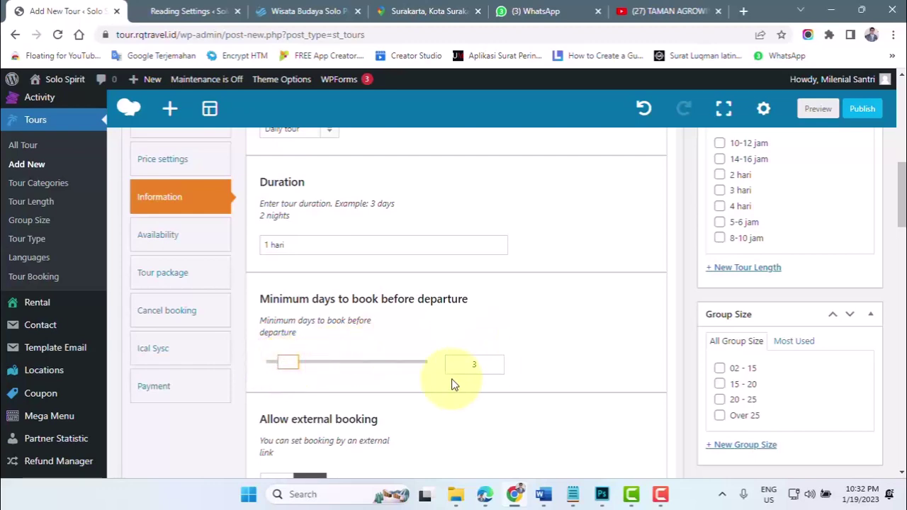
scroll(446, 387, "down", 2)
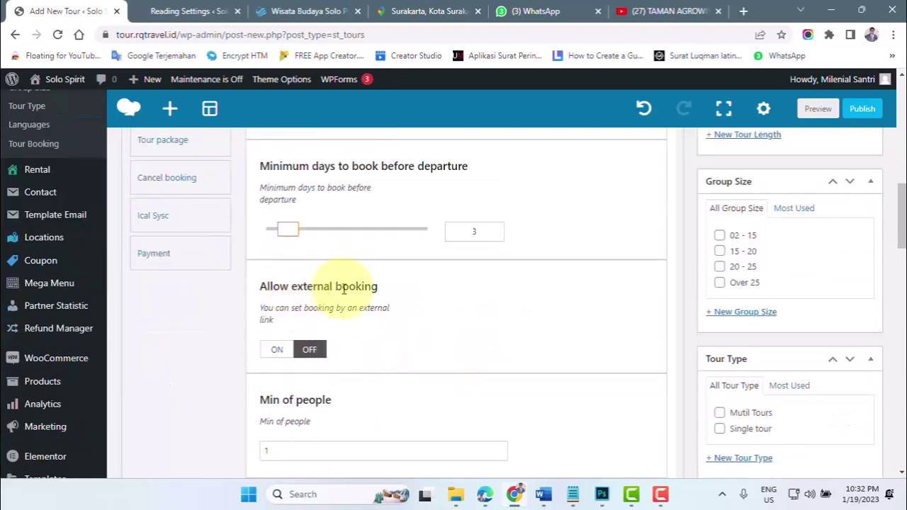
left_click(277, 352)
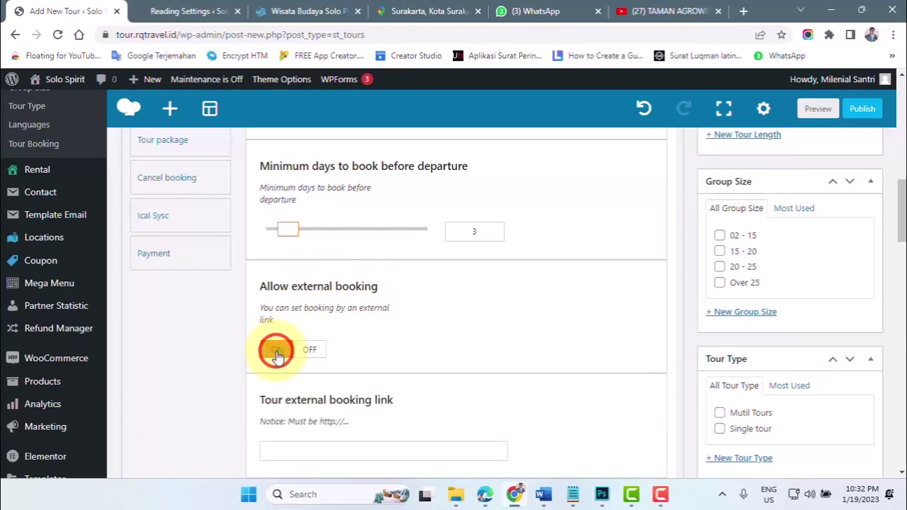
scroll(305, 411, "down", 1)
left_click(284, 386)
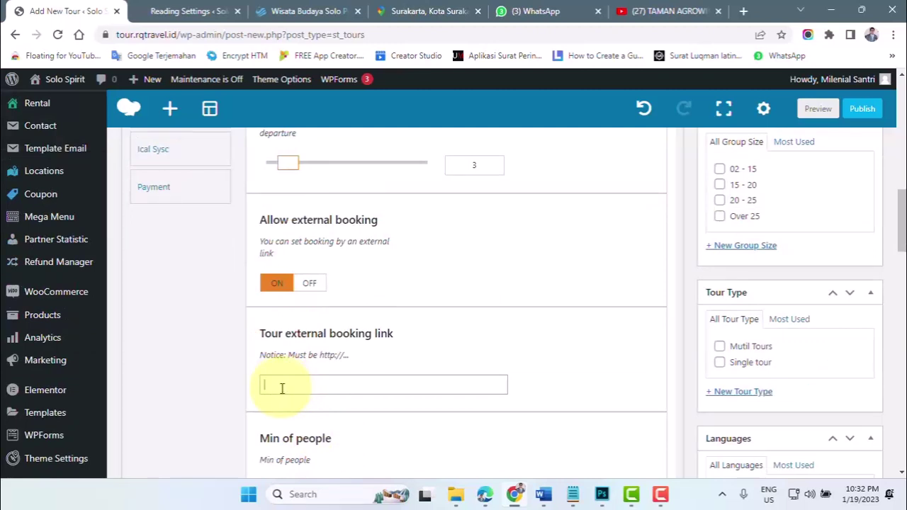
left_click(324, 11)
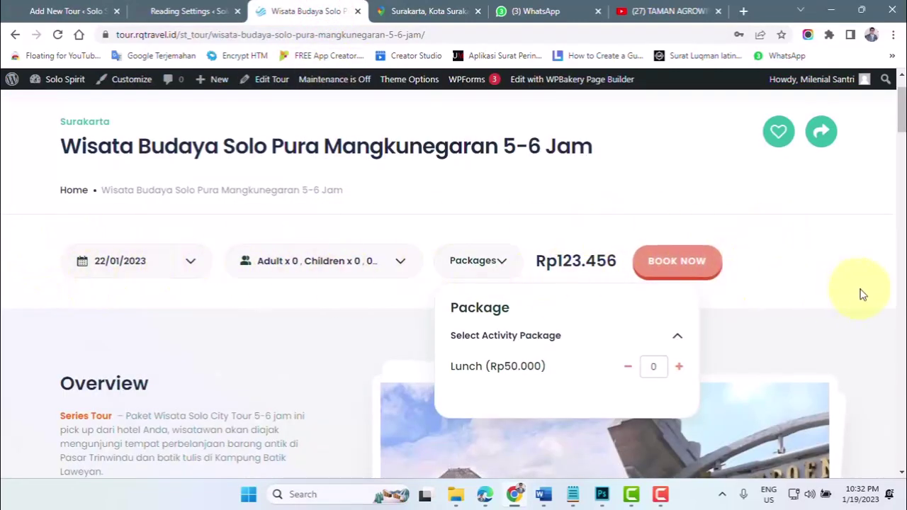
- Close the Packages list and scroll the live tour page to its footer, then return to Add New Tour
left_click(802, 260)
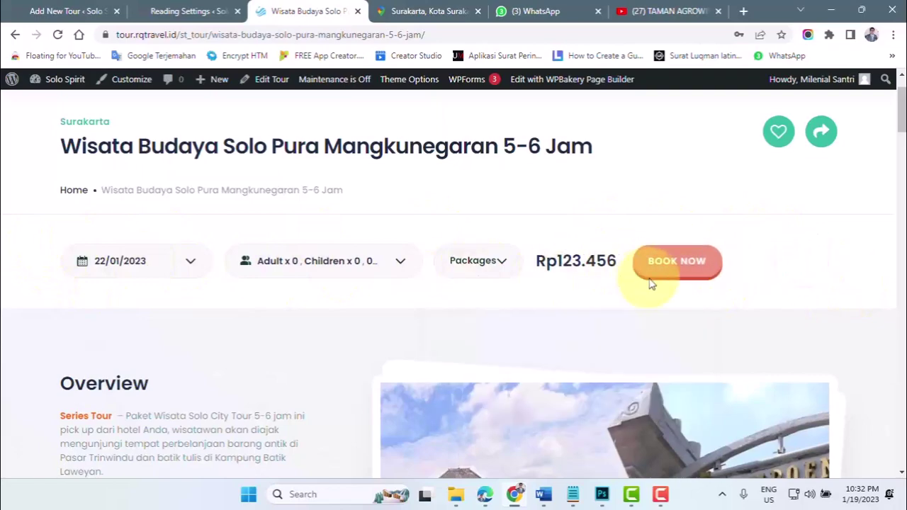
scroll(650, 280, "down", 6)
scroll(650, 278, "up", 5)
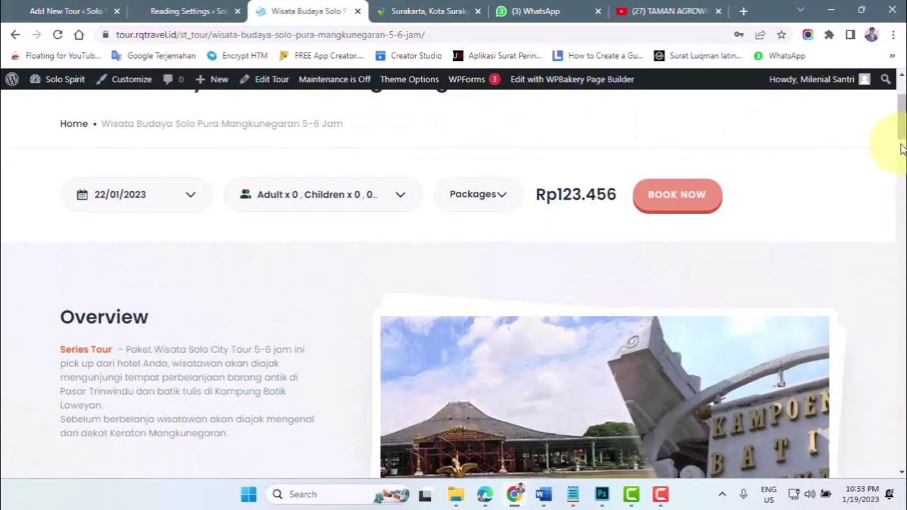
left_click_drag(902, 142, 903, 157)
scroll(900, 142, "down", 10)
scroll(552, 454, "down", 4)
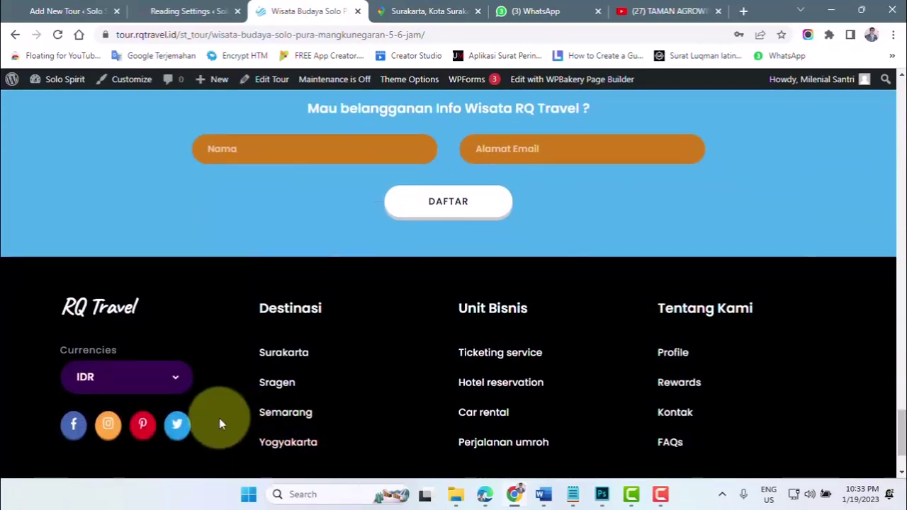
scroll(177, 418, "down", 2)
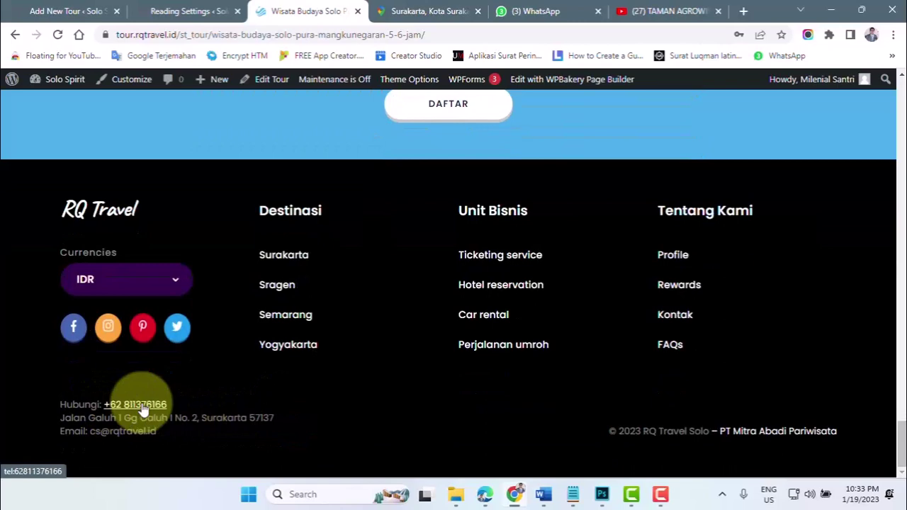
left_click(45, 14)
left_click(306, 283)
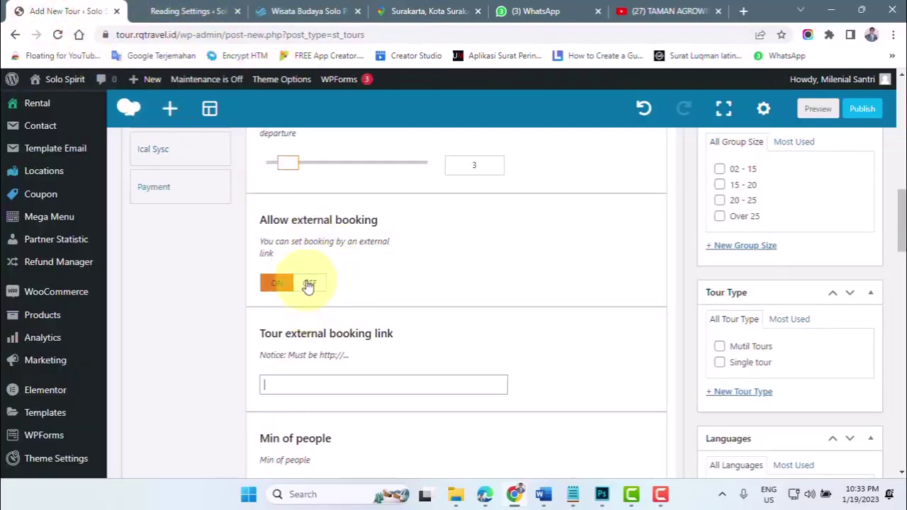
- Switch external booking off and enter 20 as Min of people and 50 as Max of people
left_click(309, 285)
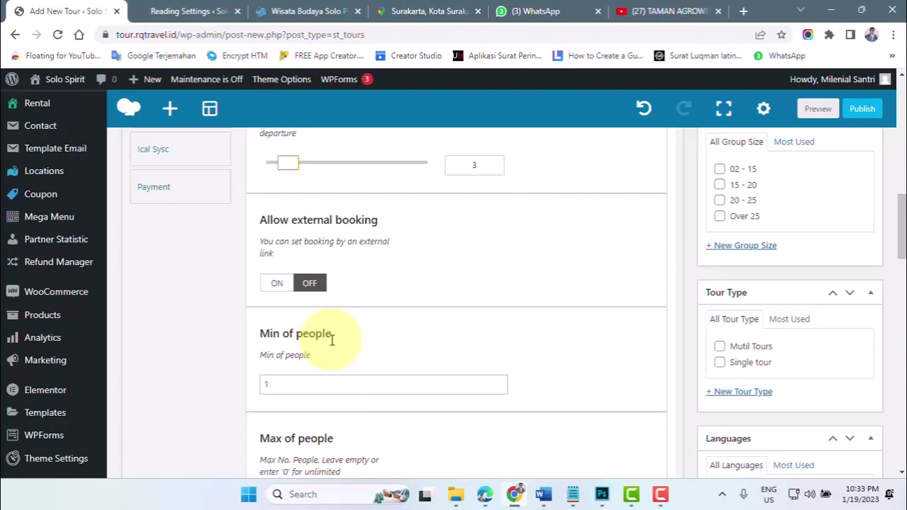
left_click(264, 387)
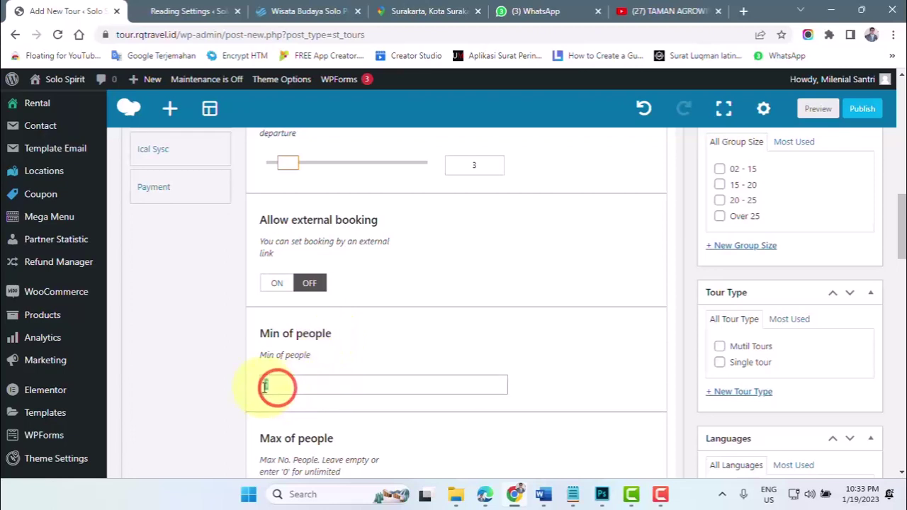
type("20")
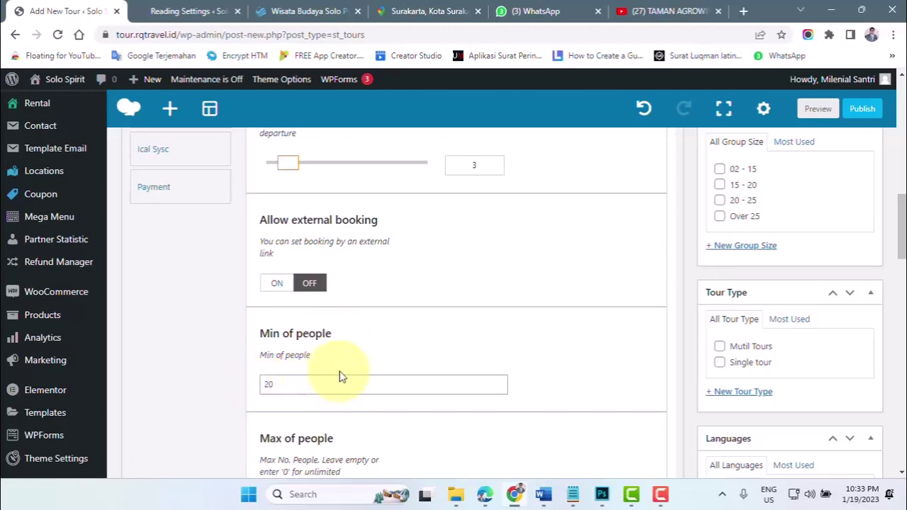
scroll(339, 377, "down", 2)
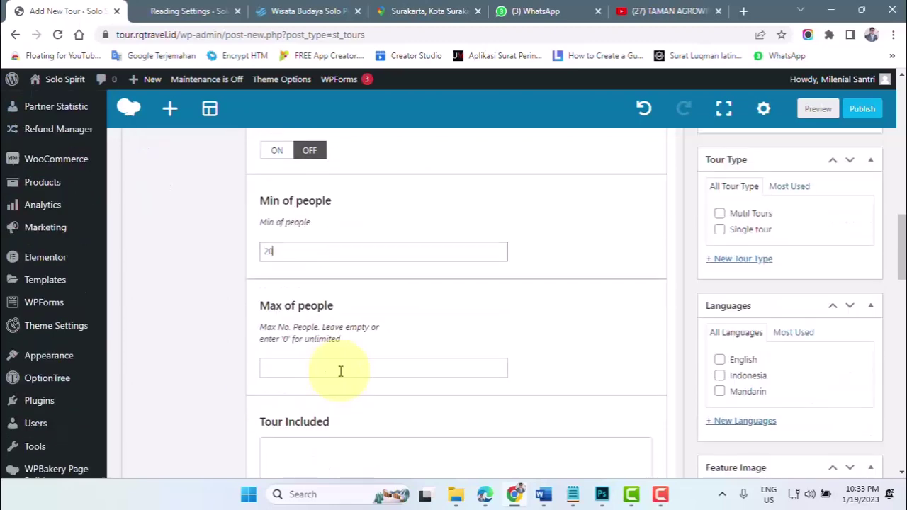
left_click(276, 367)
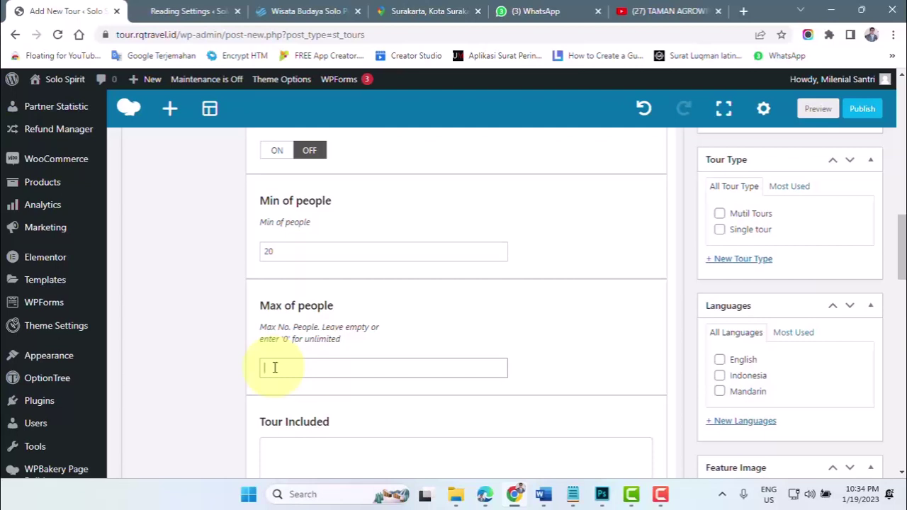
left_click(275, 367)
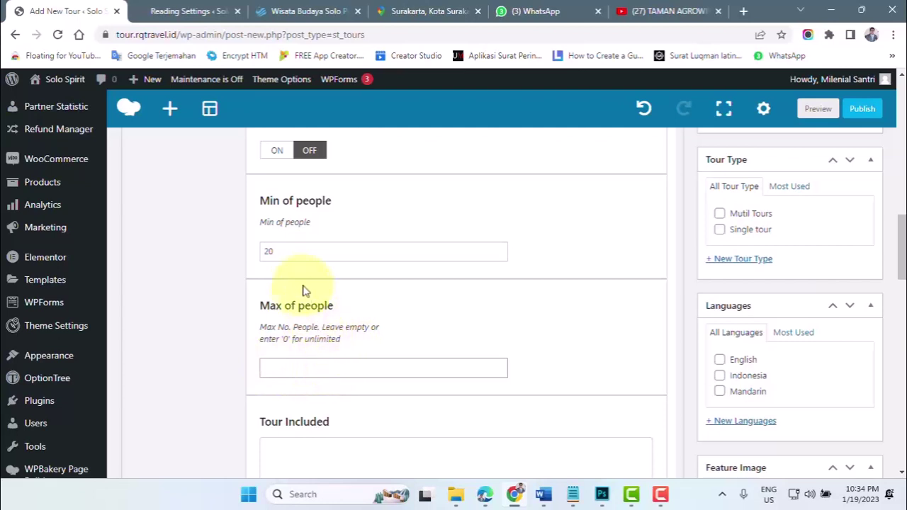
left_click(268, 368)
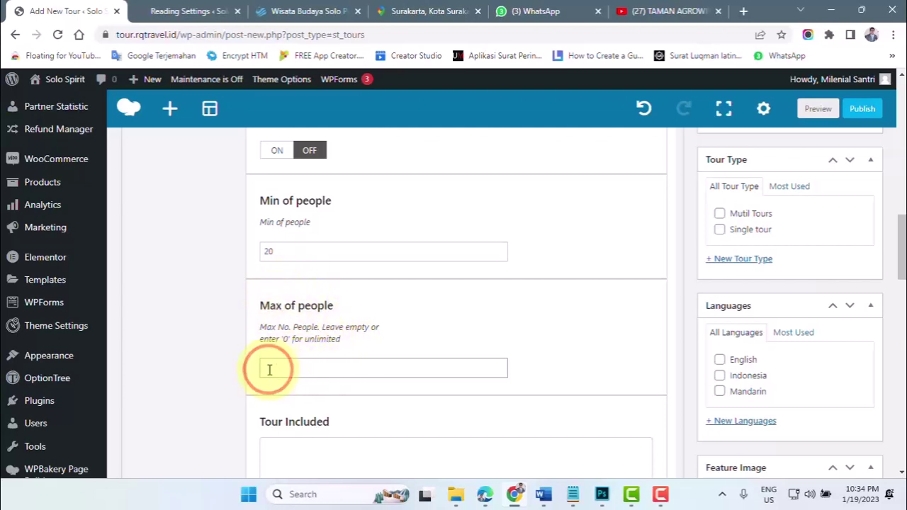
type("50")
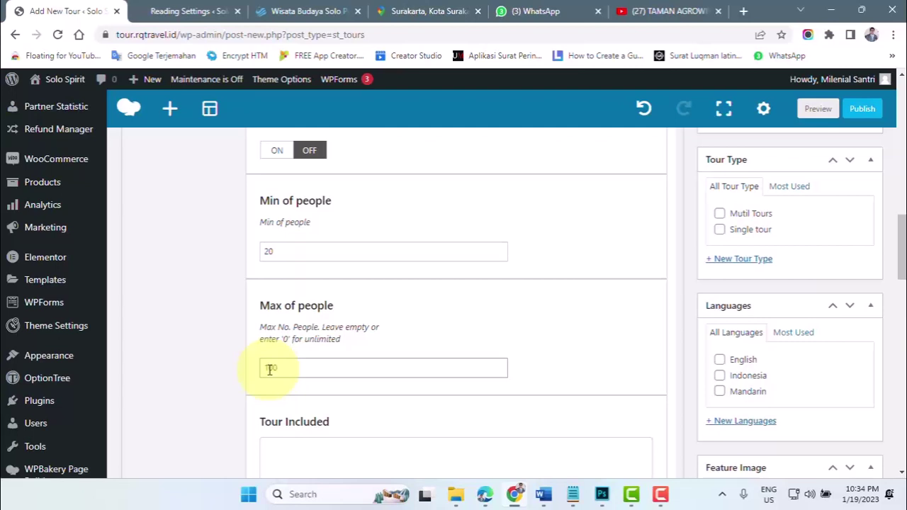
scroll(340, 416, "down", 1)
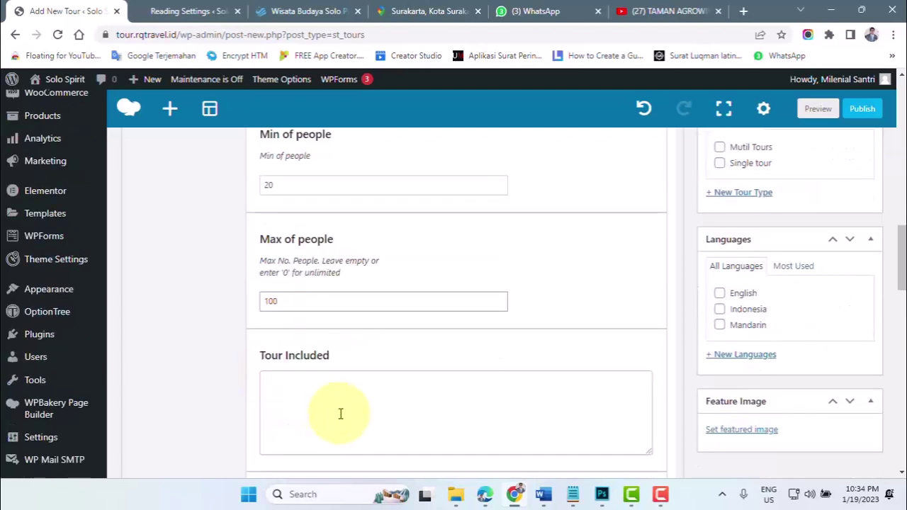
left_click(287, 392)
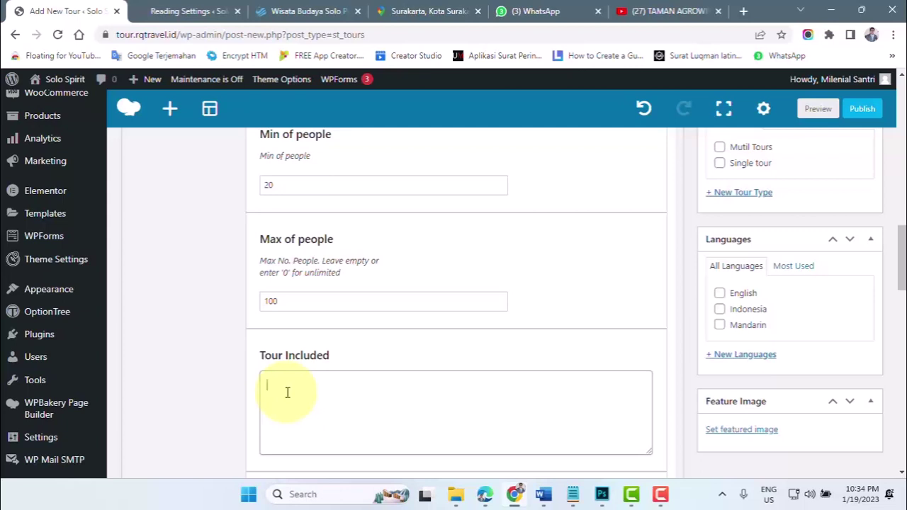
scroll(308, 393, "down", 2)
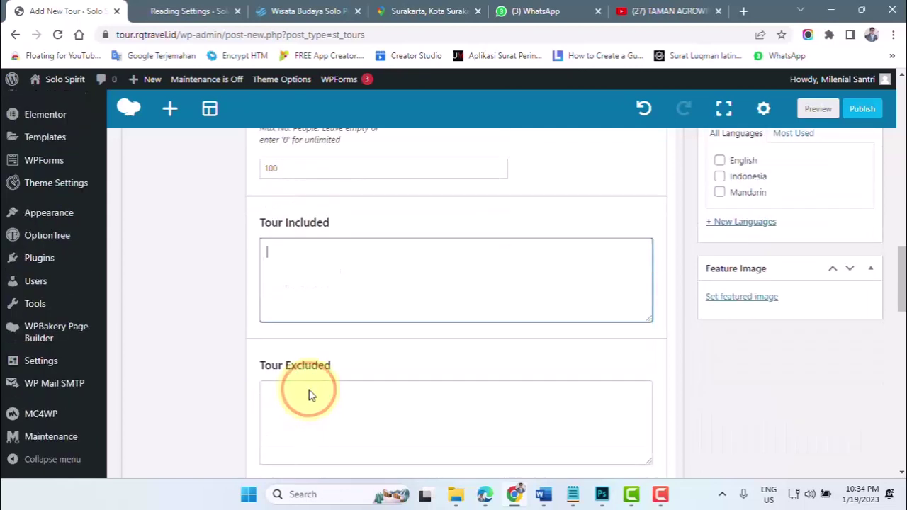
left_click(310, 394)
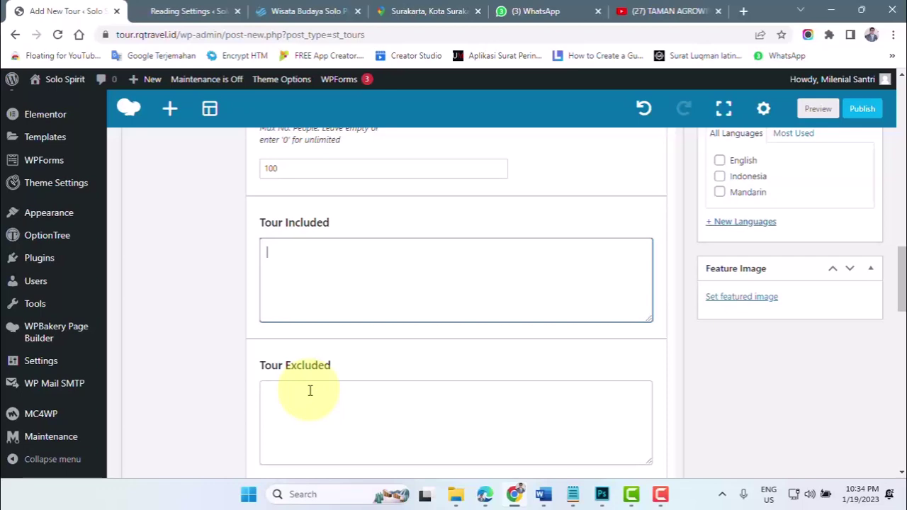
left_click(297, 246)
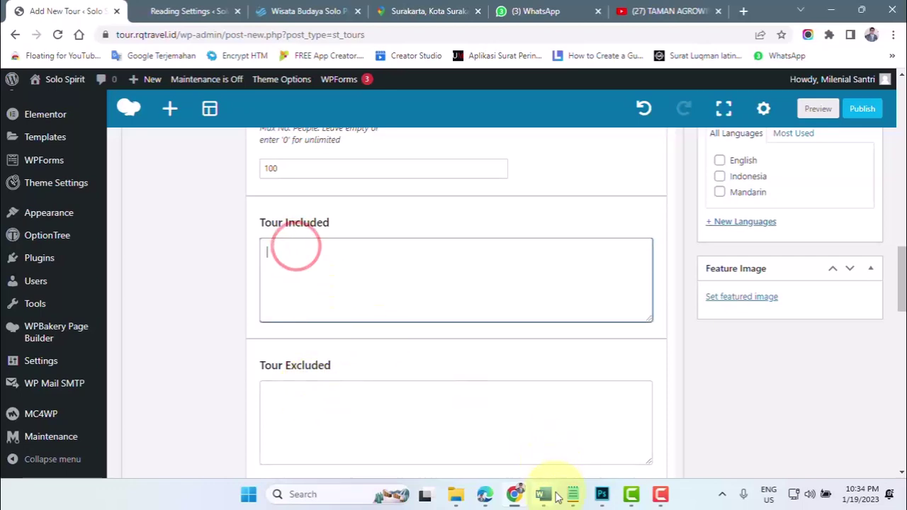
- In PAKET WISATA SEMARANG, select the Incl items from Transportasi AC through Dokumentasi video
mouse_move(544, 495)
left_click(486, 438)
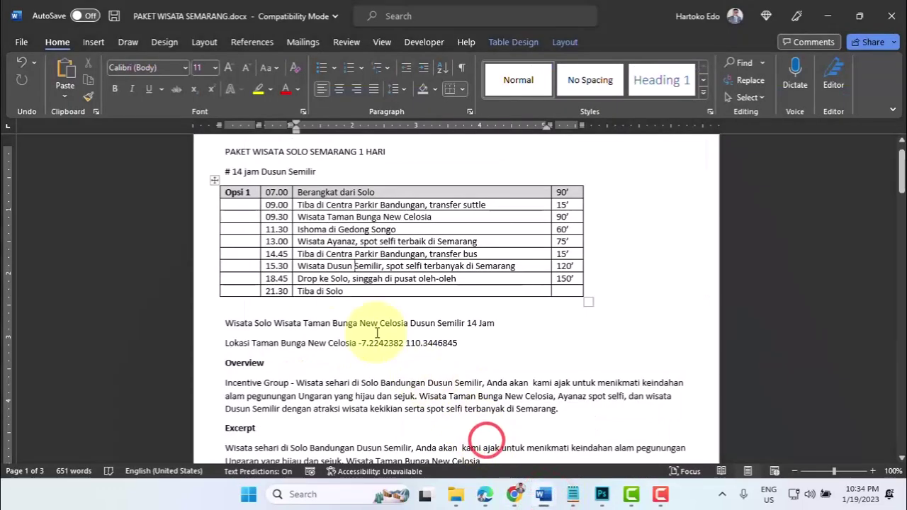
scroll(323, 350, "down", 3)
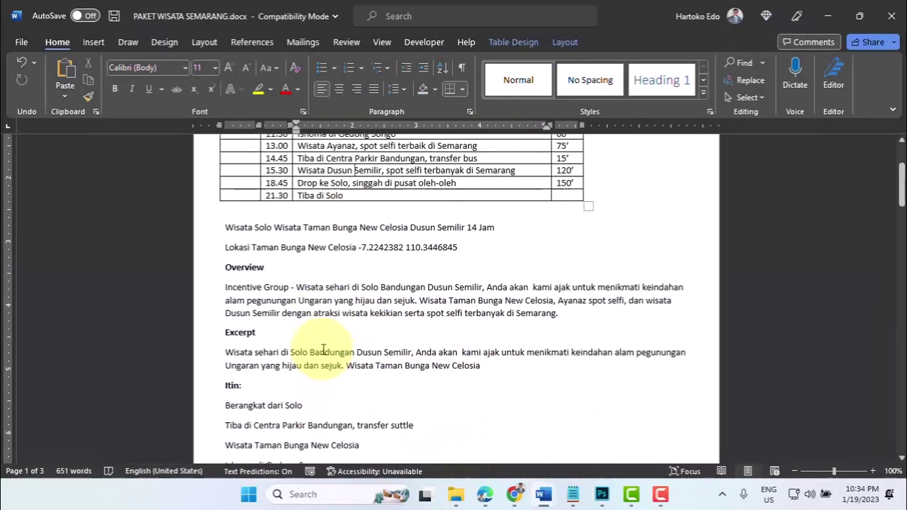
scroll(323, 350, "down", 8)
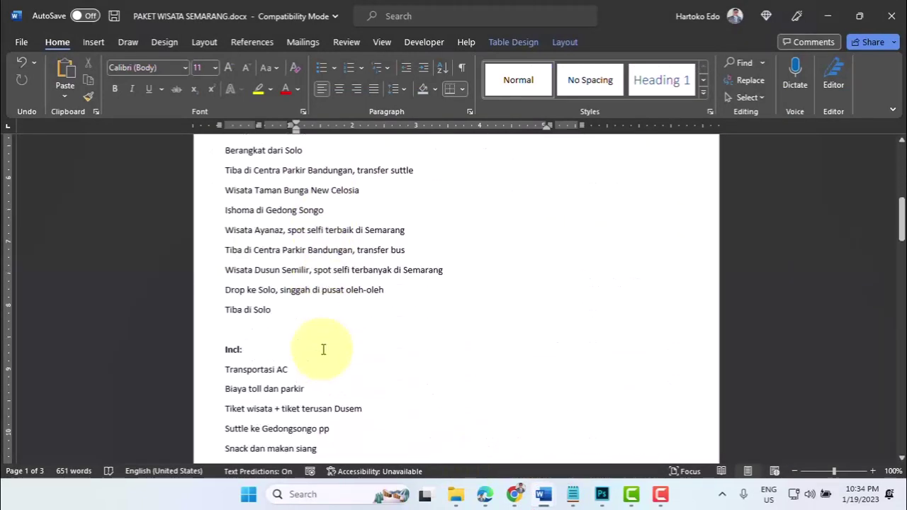
scroll(279, 357, "down", 2)
left_click(224, 305)
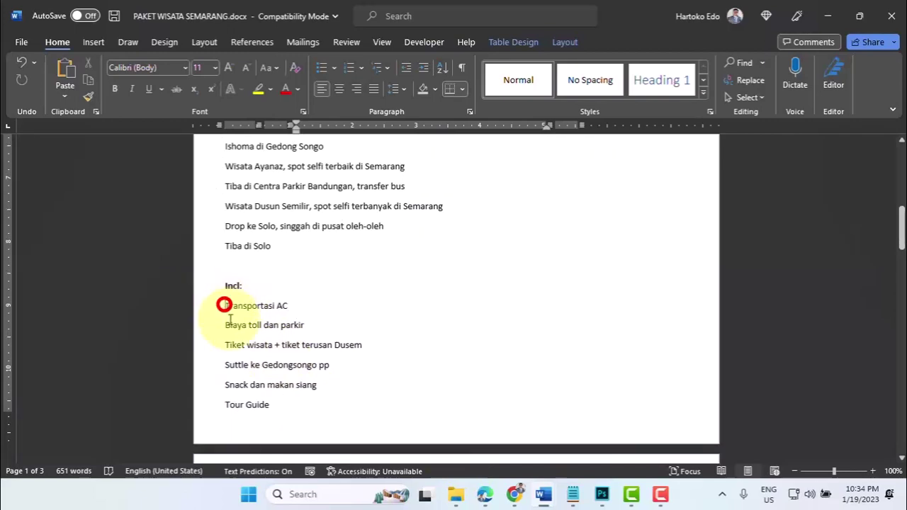
left_click_drag(224, 306, 268, 405)
scroll(269, 404, "down", 4)
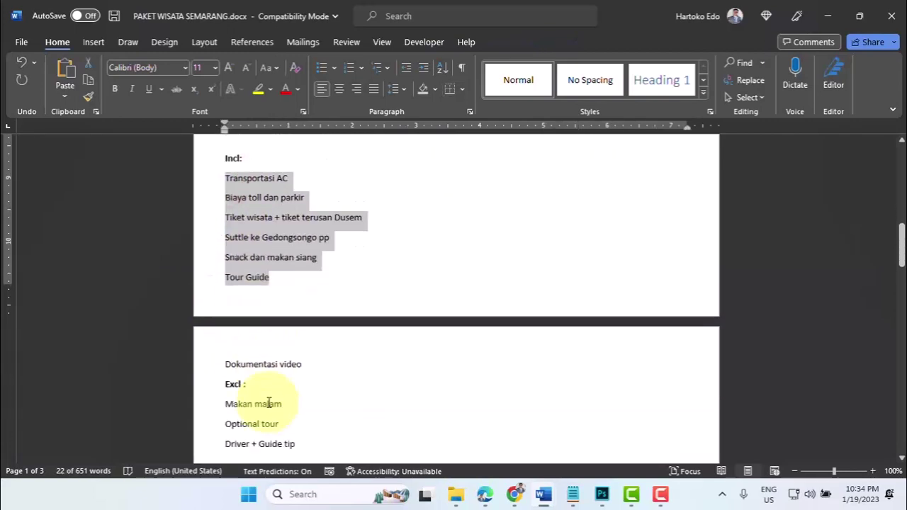
left_click(309, 363, "ctrl")
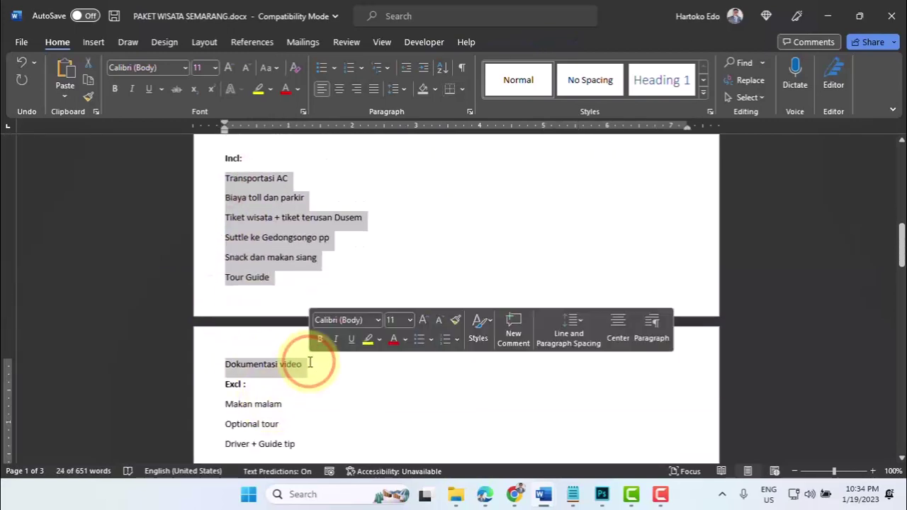
- Paste the inclusions into the WordPress Tour Included box and return to the Word document
left_click(514, 494)
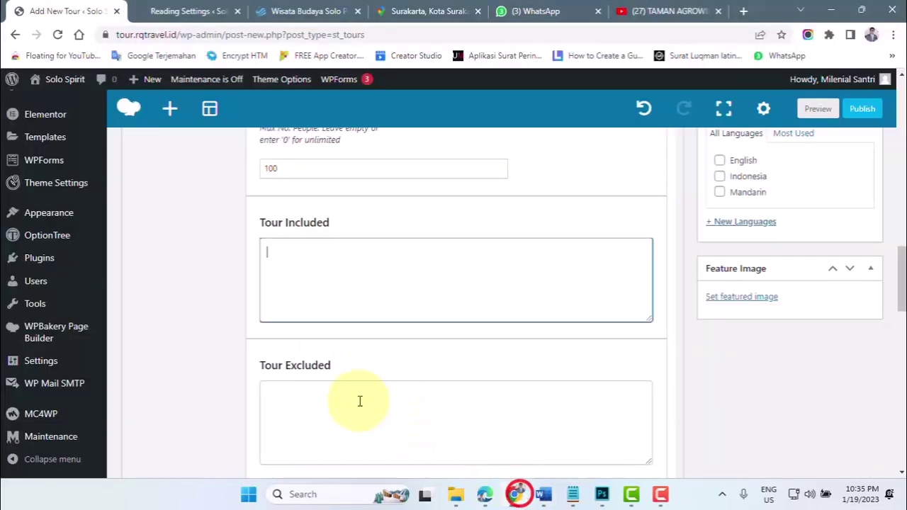
left_click(277, 263)
type("Biaya toll dan parkir Tiket wisata + tiket terusan Dusem Suttle ke Gedongsongo pp Snack dan makan siang Tour Guide Dokumentasi video")
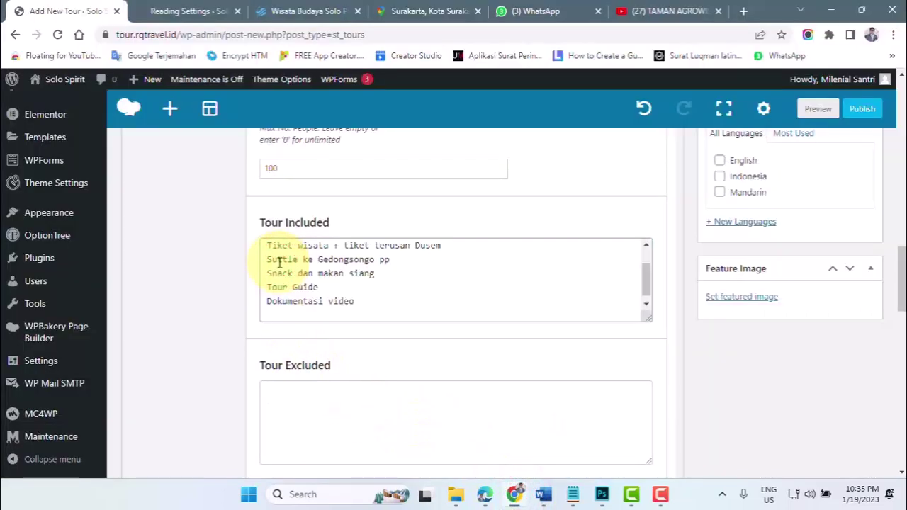
left_click(288, 397)
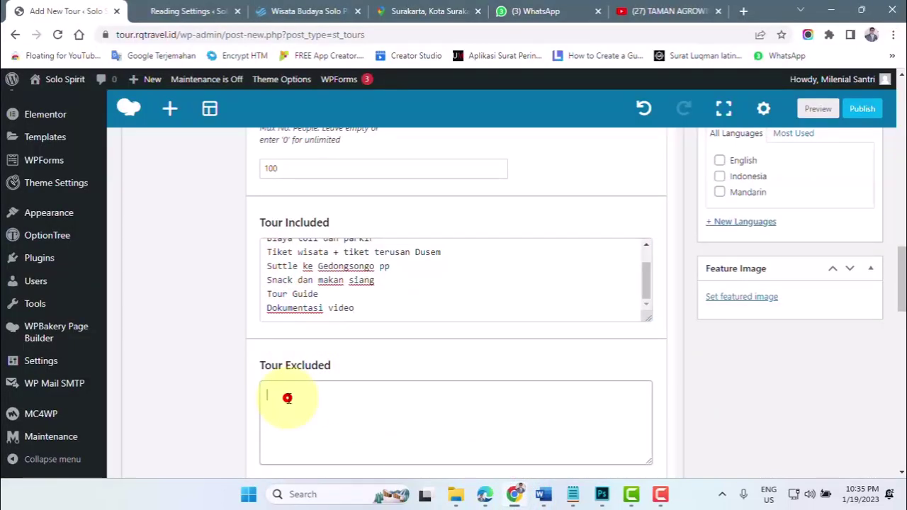
left_click(544, 494)
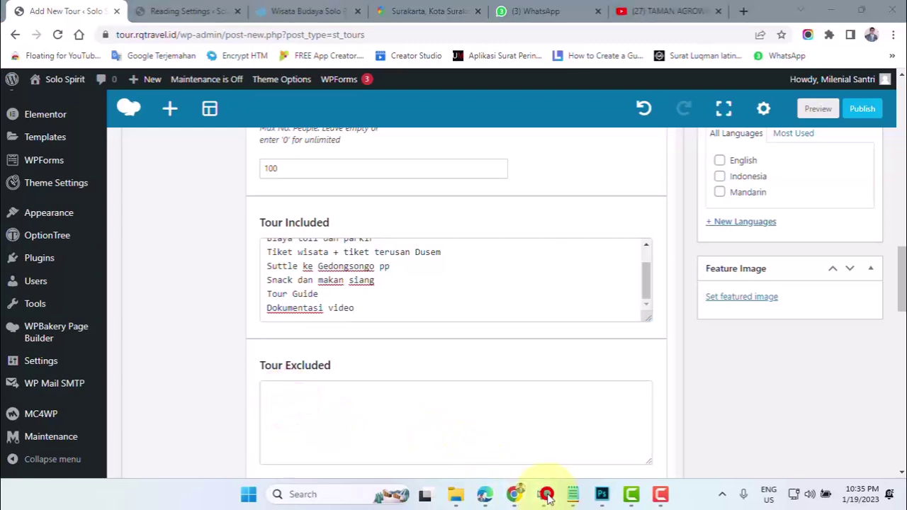
left_click(484, 438)
- Select the Excl lines Makan malam, Optional tour and Driver + Guide tip, then go back to WordPress
scroll(425, 391, "down", 2)
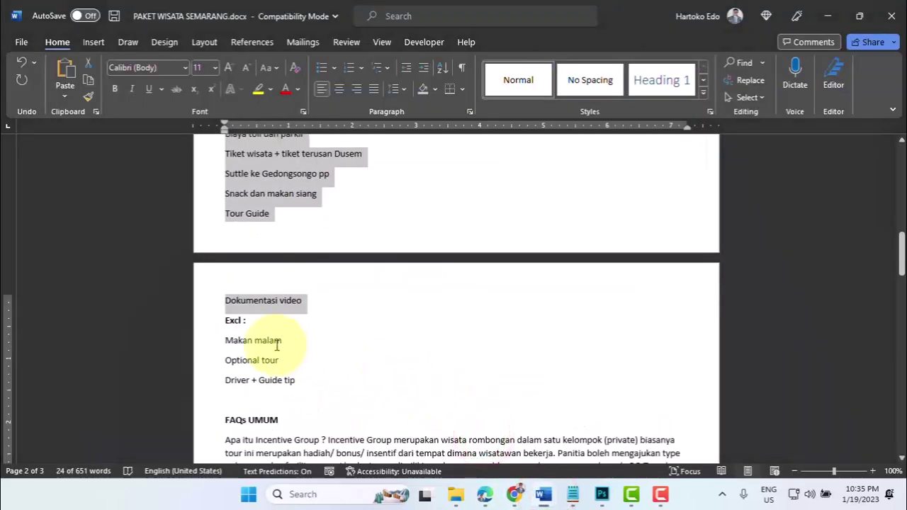
left_click(223, 340)
left_click_drag(248, 357, 293, 380)
key("ctrl+c")
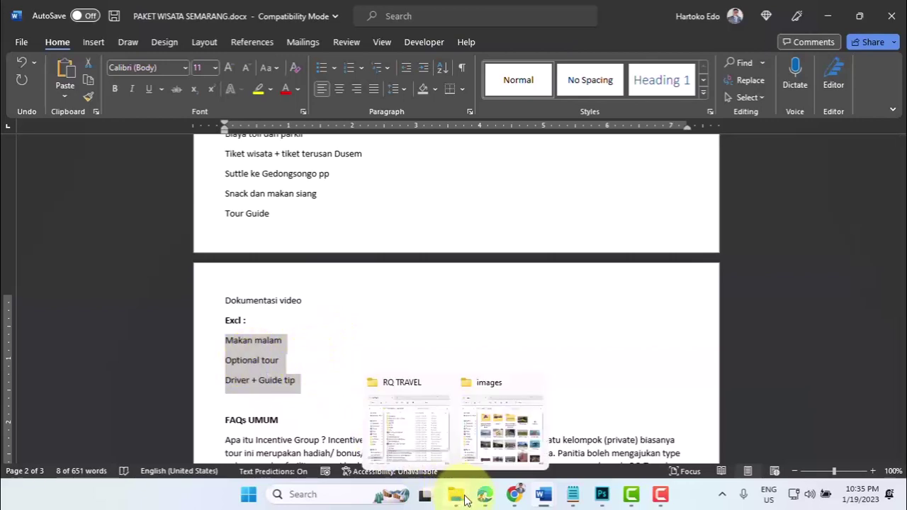
left_click(516, 500)
- Paste the three exclusions into Tour Excluded, then put the cursor in the empty Tour Highlight box
left_click(295, 386)
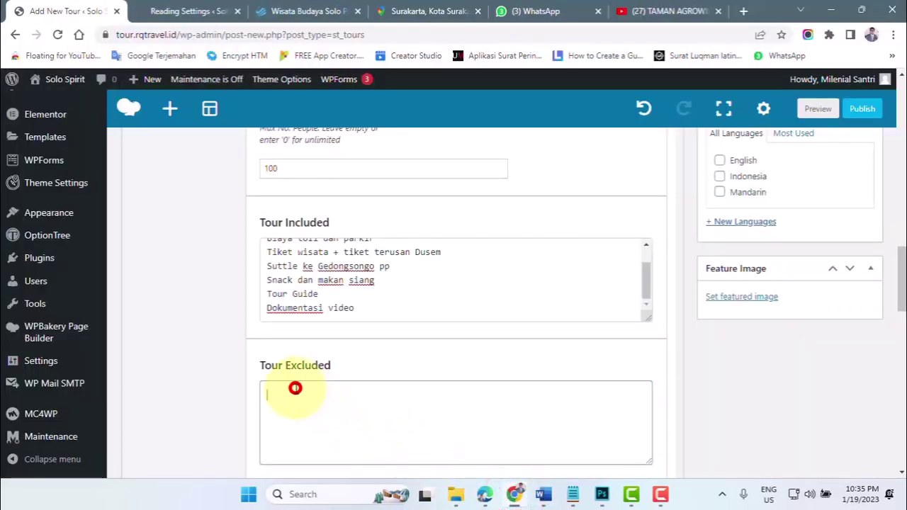
key("ctrl+v")
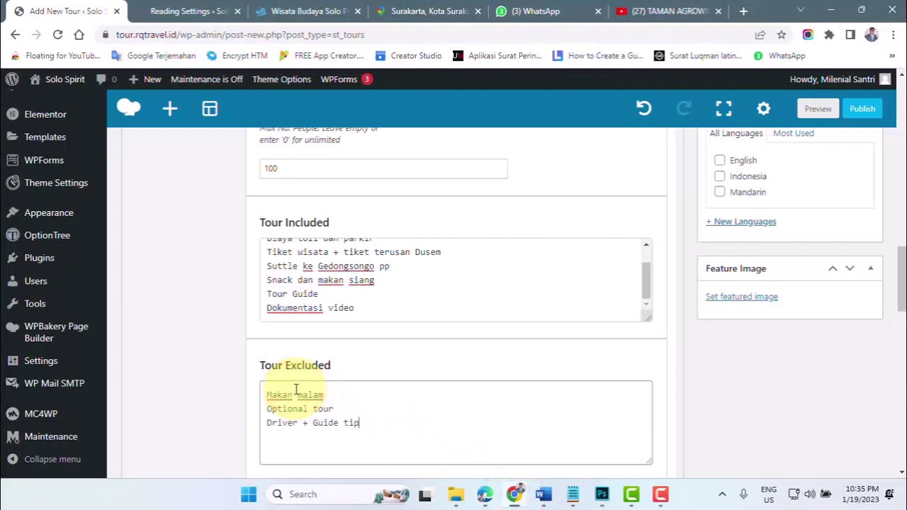
left_click(371, 426)
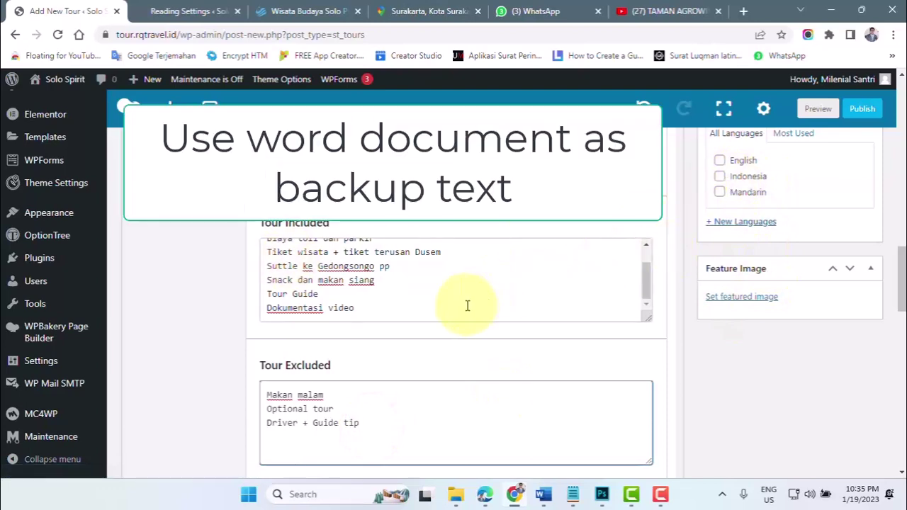
scroll(467, 305, "down", 3)
left_click(308, 343)
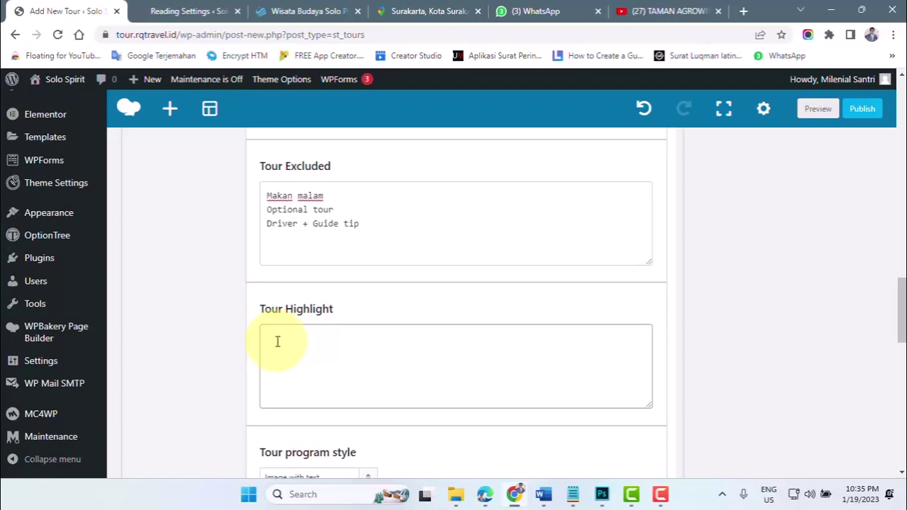
left_click(493, 387)
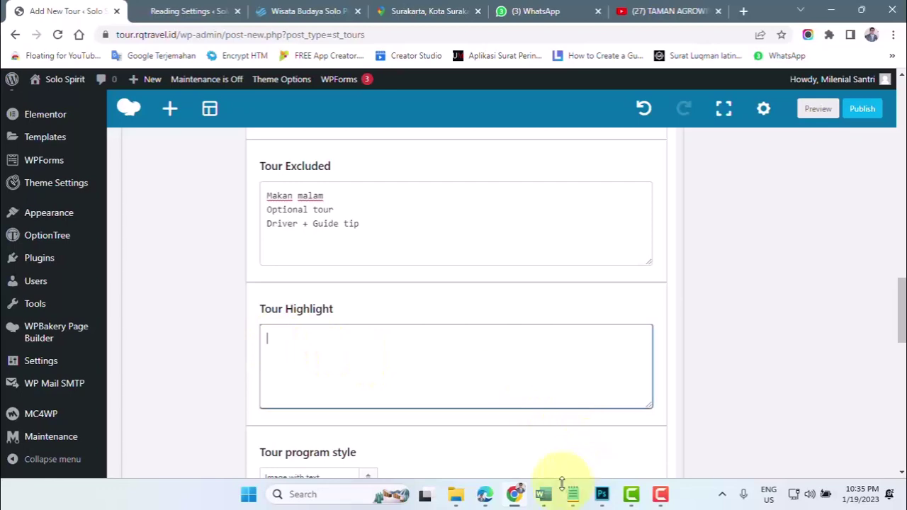
left_click(544, 494)
- Scroll PAKET WISATA SEMARANG to its first page and check the itinerary table's 07.00 and 09.00 rows
left_click(500, 420)
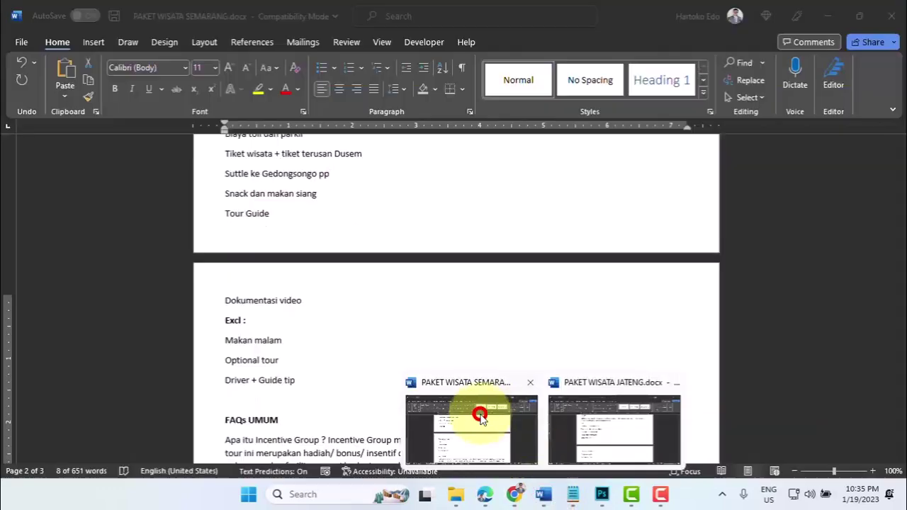
scroll(522, 324, "up", 4)
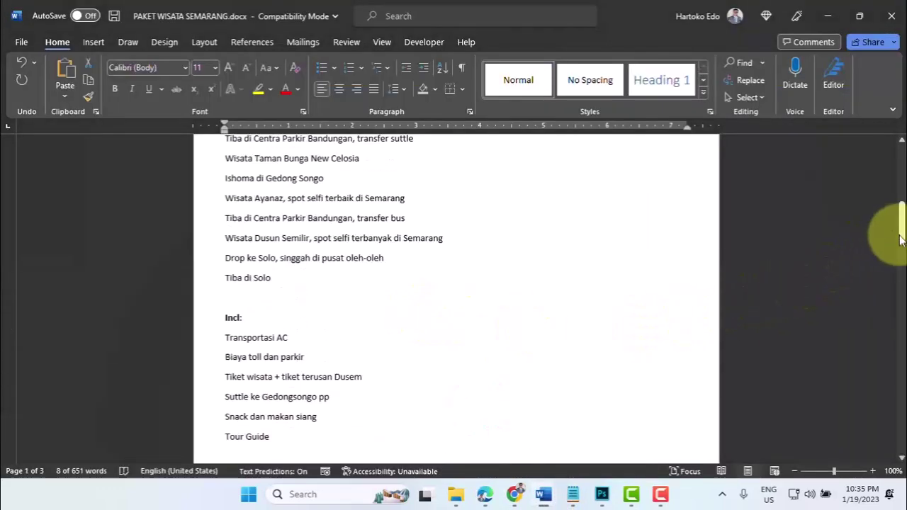
left_click_drag(900, 234, 891, 149)
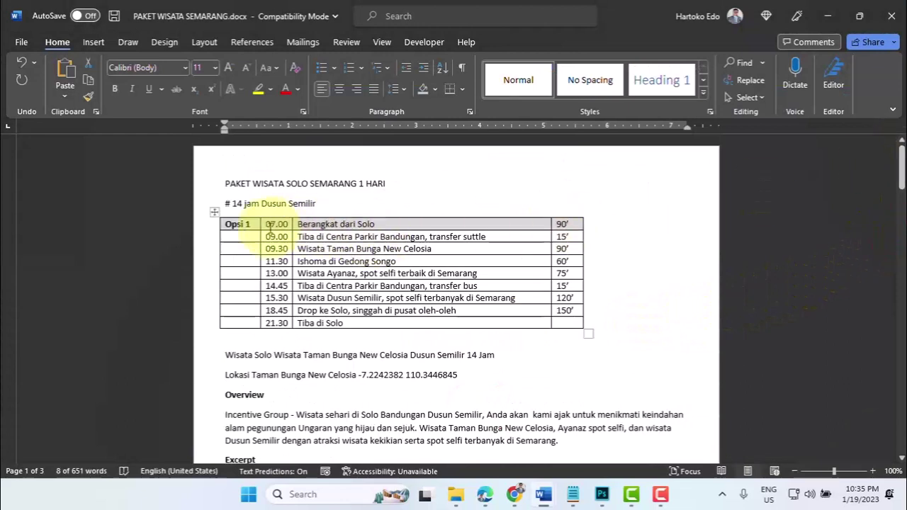
left_click(270, 229)
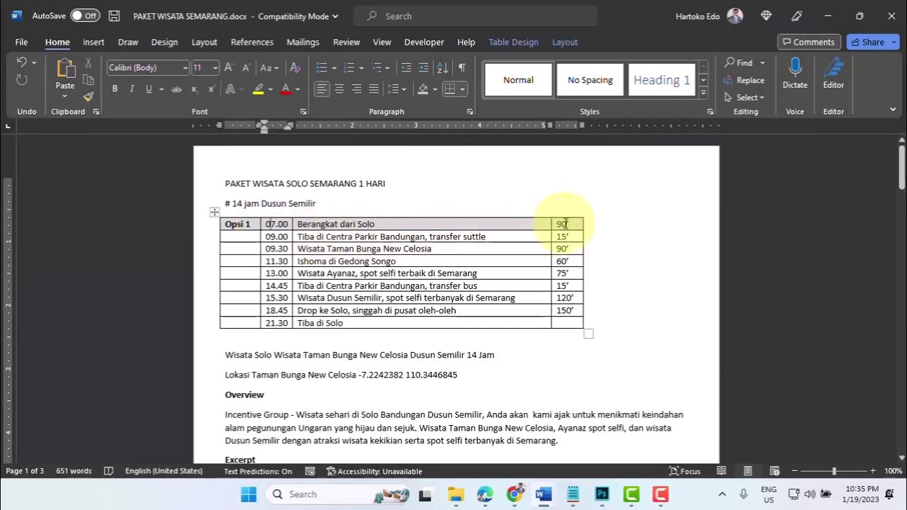
left_click(563, 224)
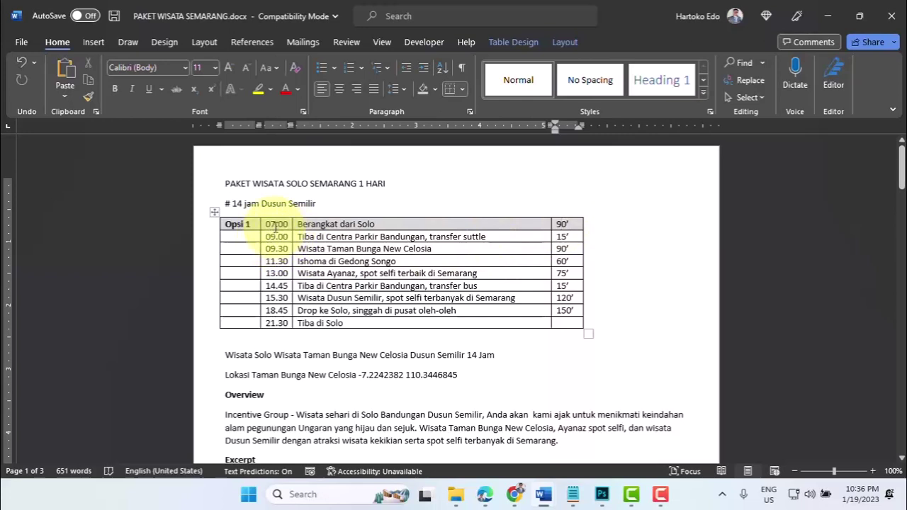
left_click(268, 237)
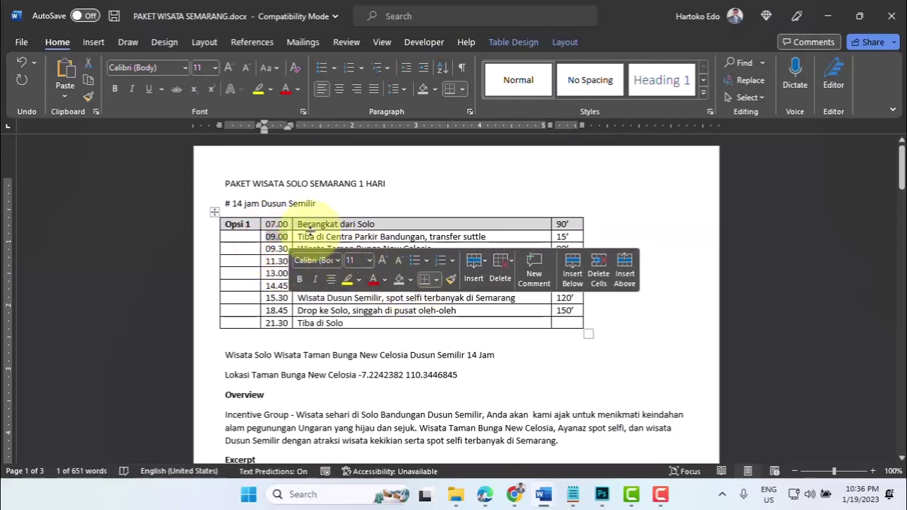
left_click(283, 224)
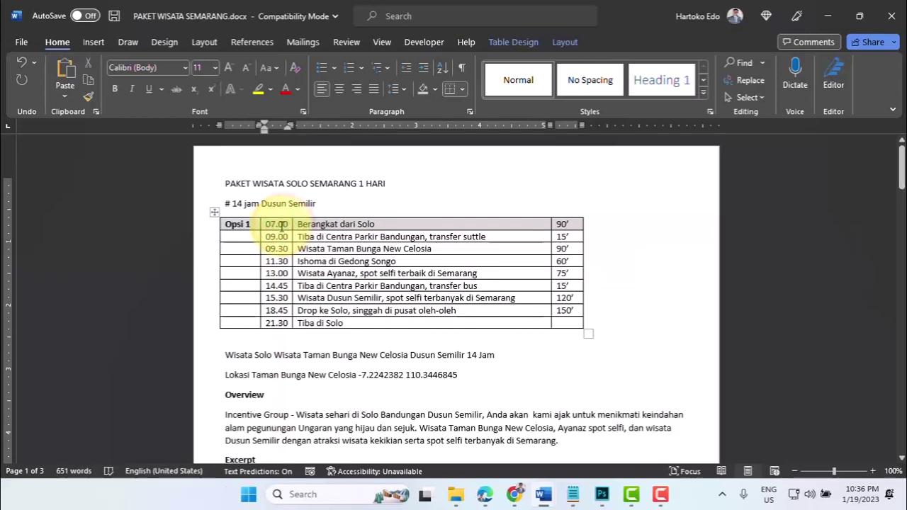
left_click(273, 232)
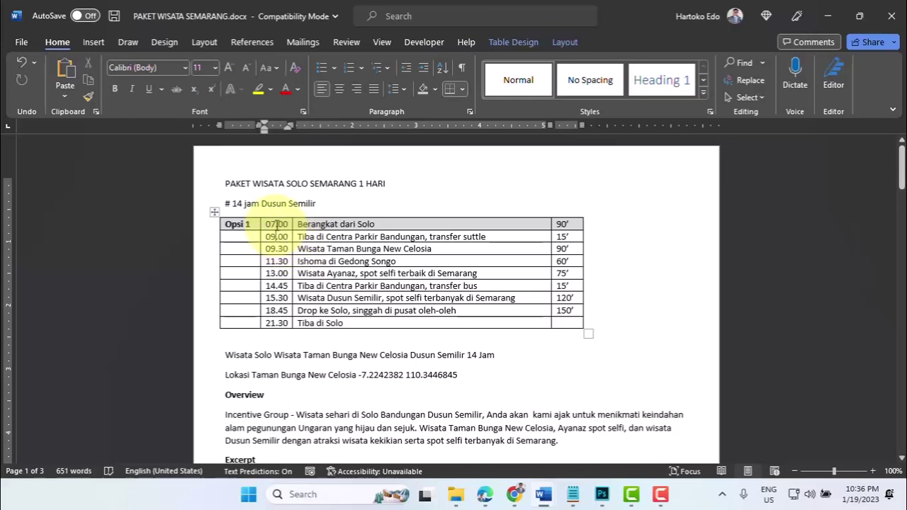
left_click(275, 224)
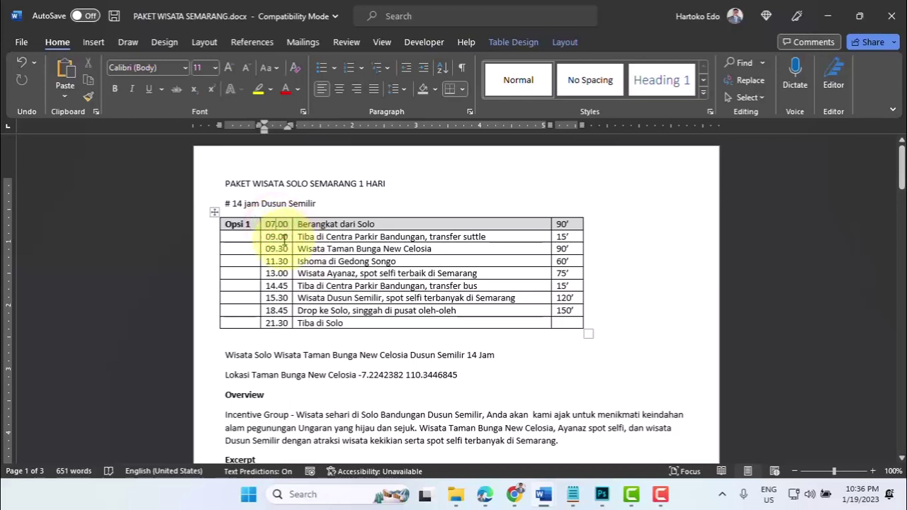
left_click(279, 238)
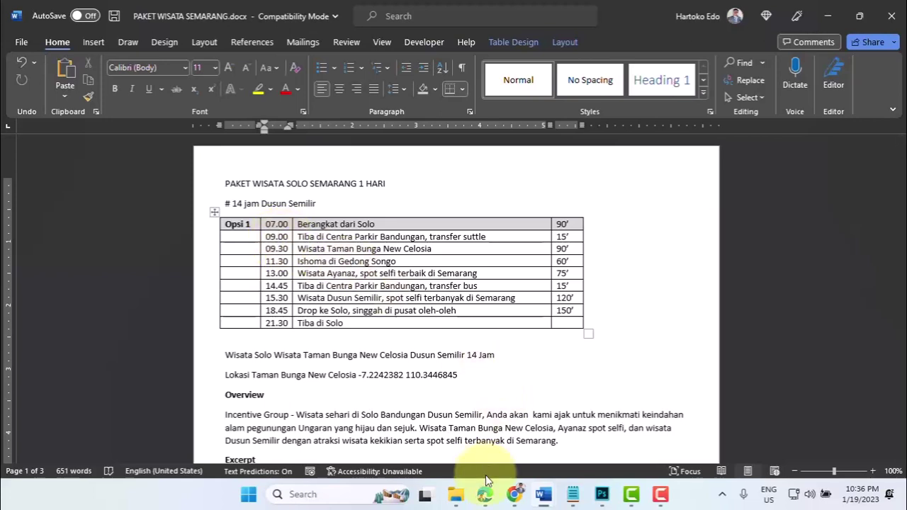
left_click(516, 492)
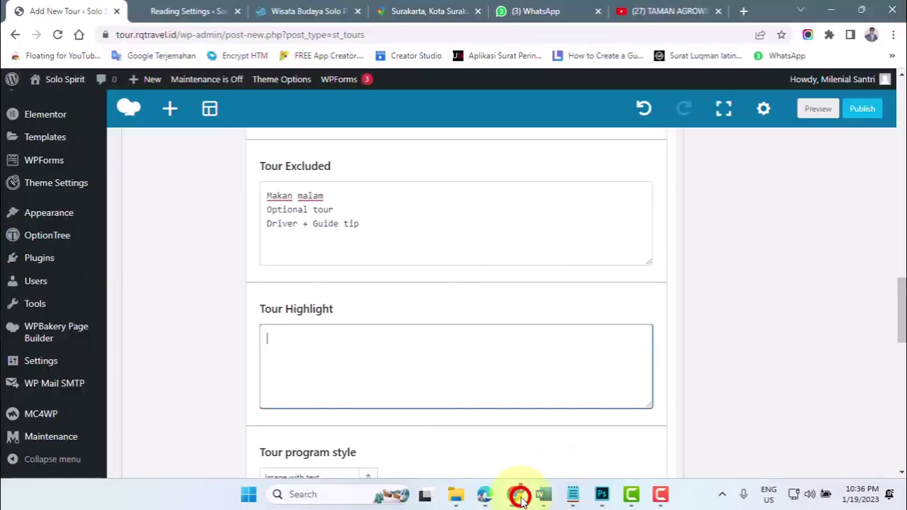
left_click(361, 330)
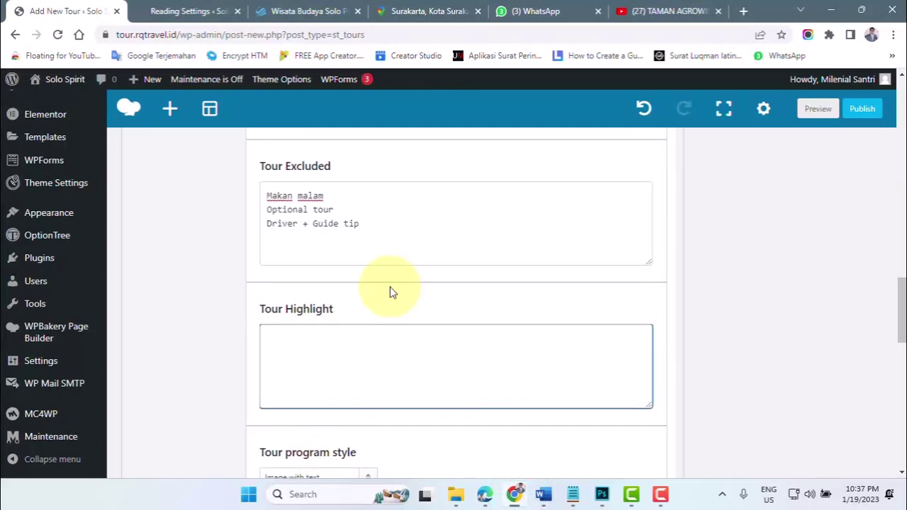
left_click(424, 12)
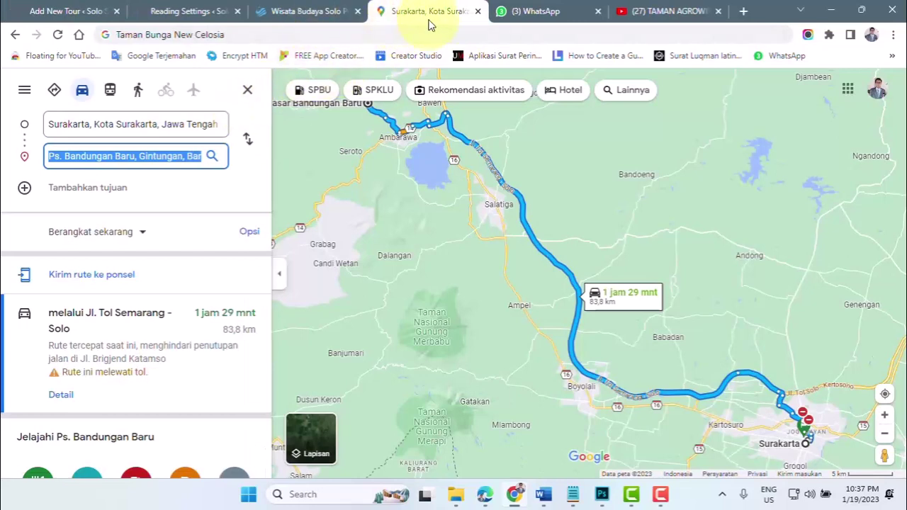
left_click(74, 123)
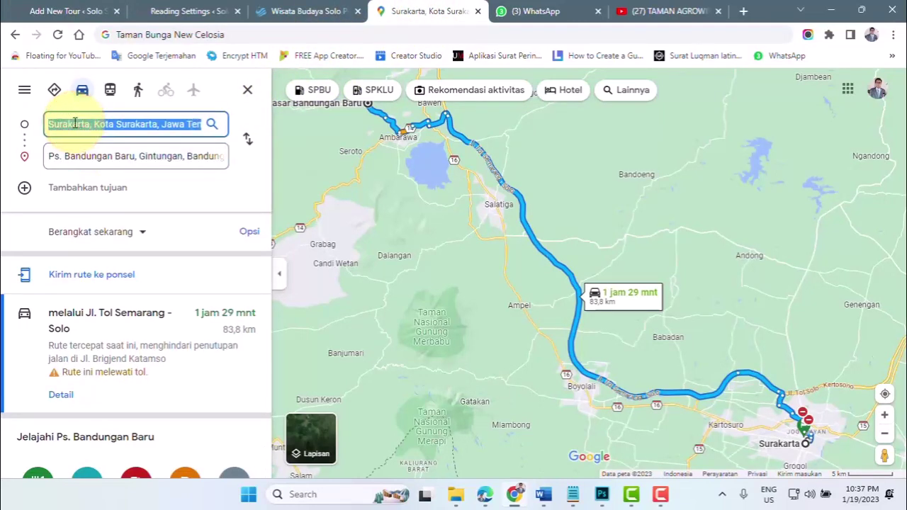
left_click(76, 156)
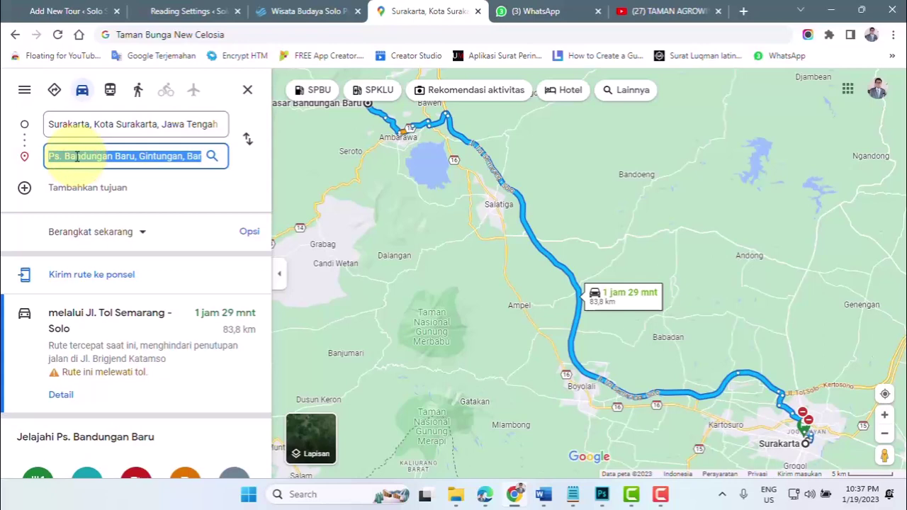
type("pas")
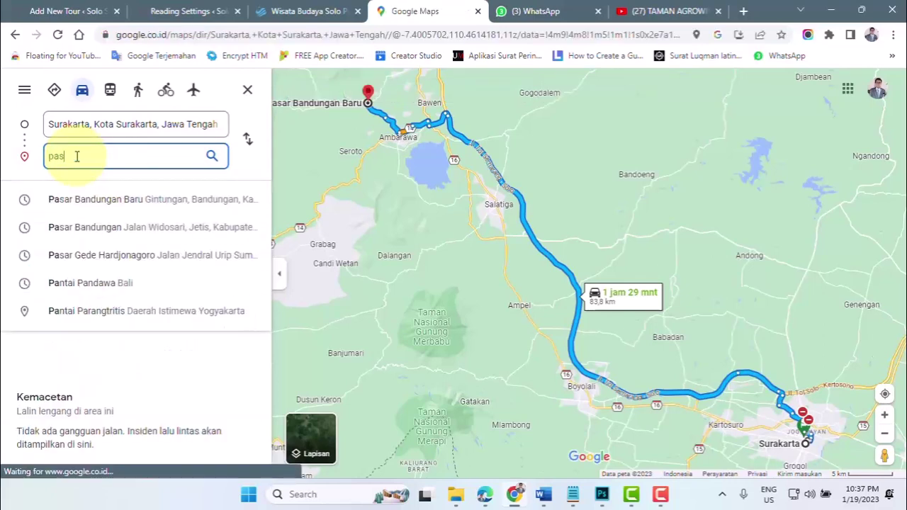
type("ar bandunga")
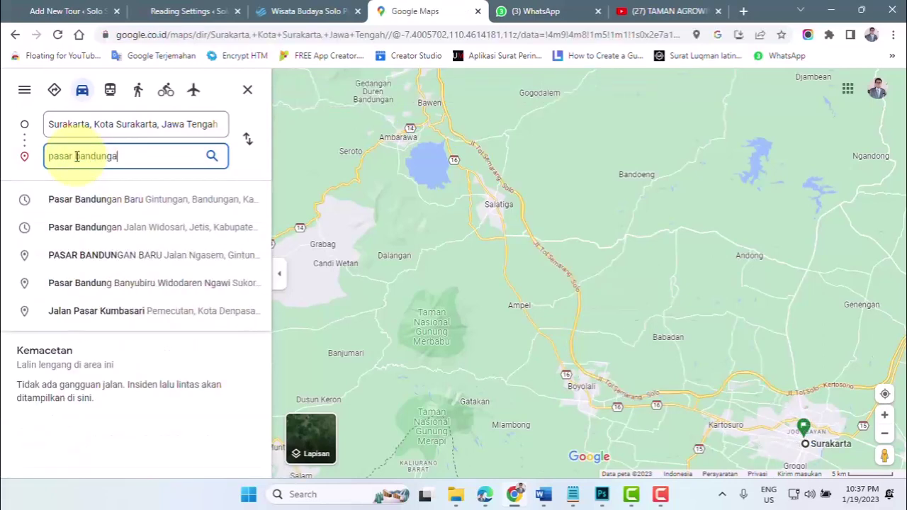
type("n semarang")
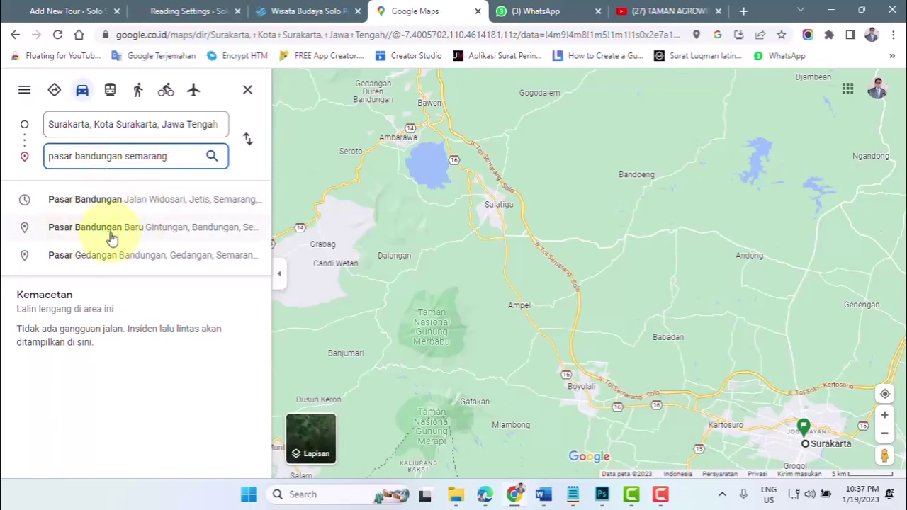
left_click(100, 232)
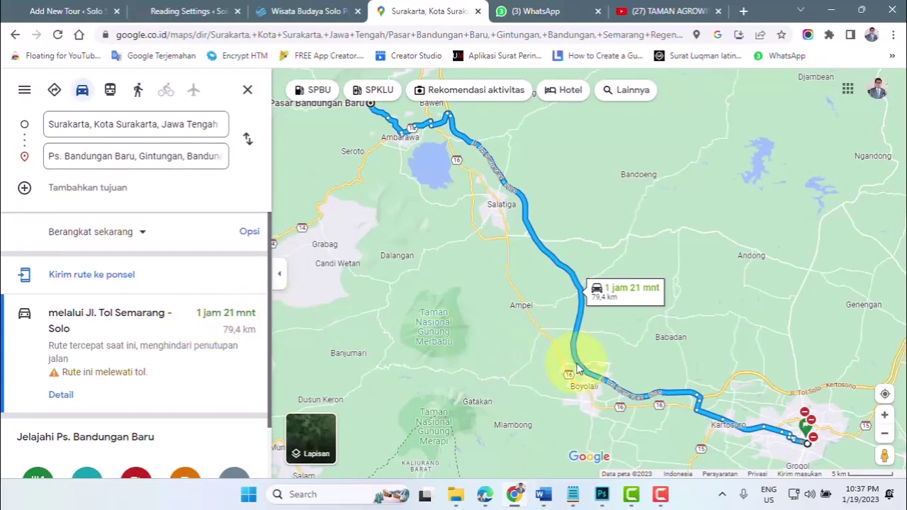
left_click(247, 232)
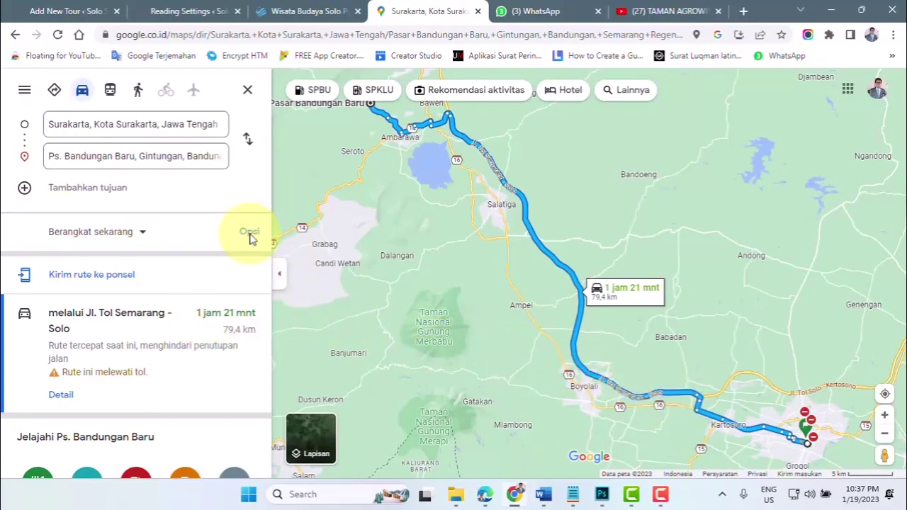
left_click(248, 234)
left_click(256, 236)
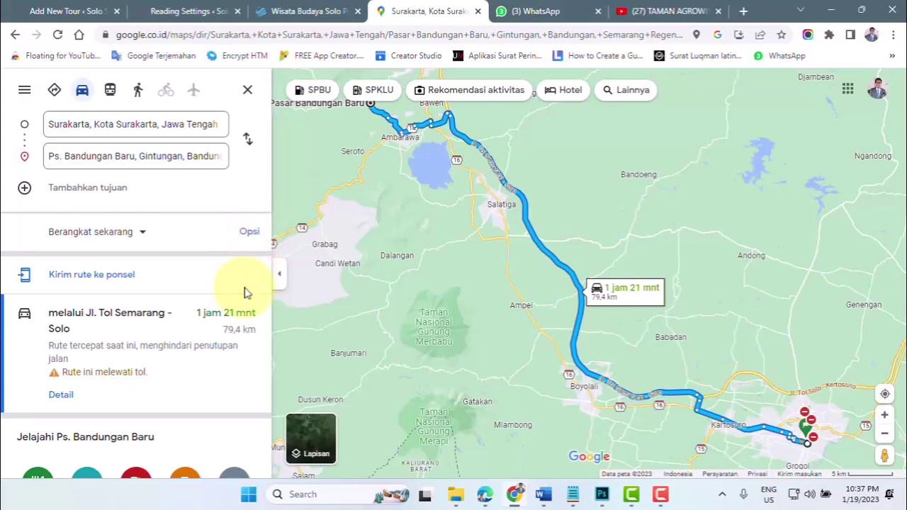
left_click(58, 35)
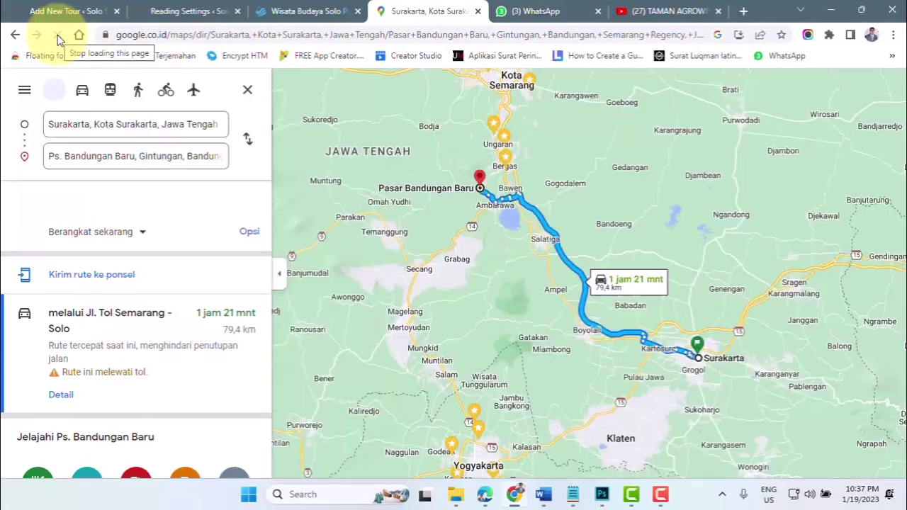
left_click(250, 234)
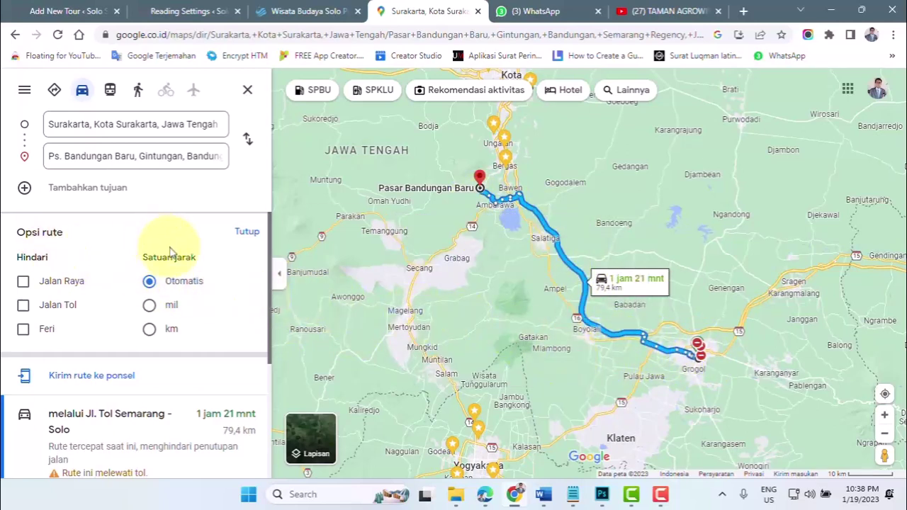
left_click(248, 234)
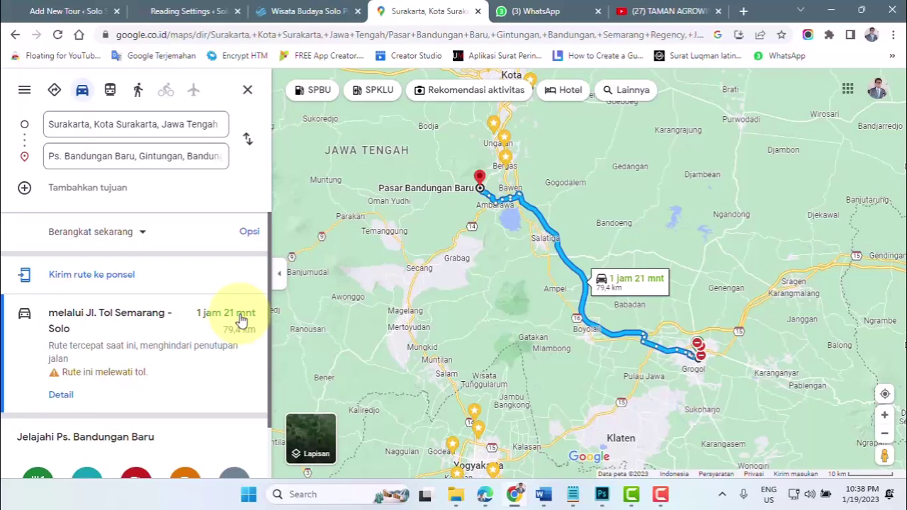
- Read the PAKET WISATA SEMARANG itinerary in Word, then return to the tour editor's Tour Highlight box
left_click(72, 11)
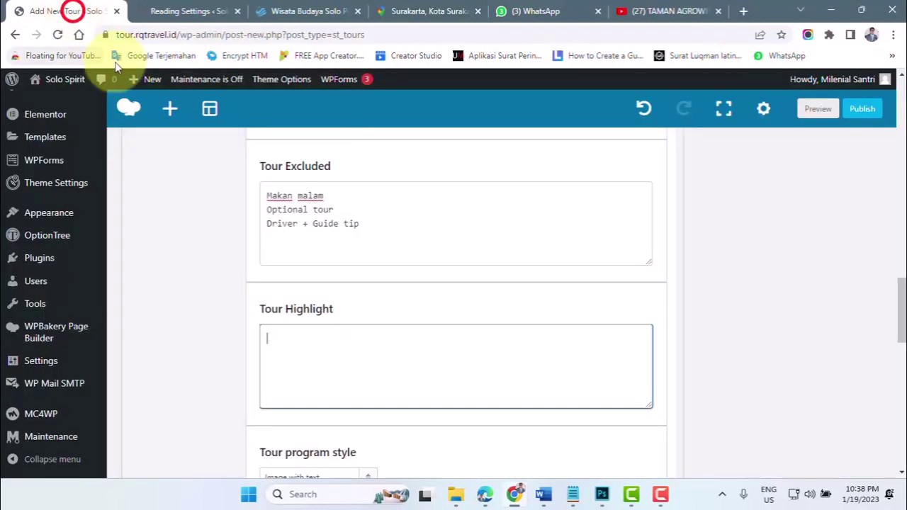
mouse_move(553, 502)
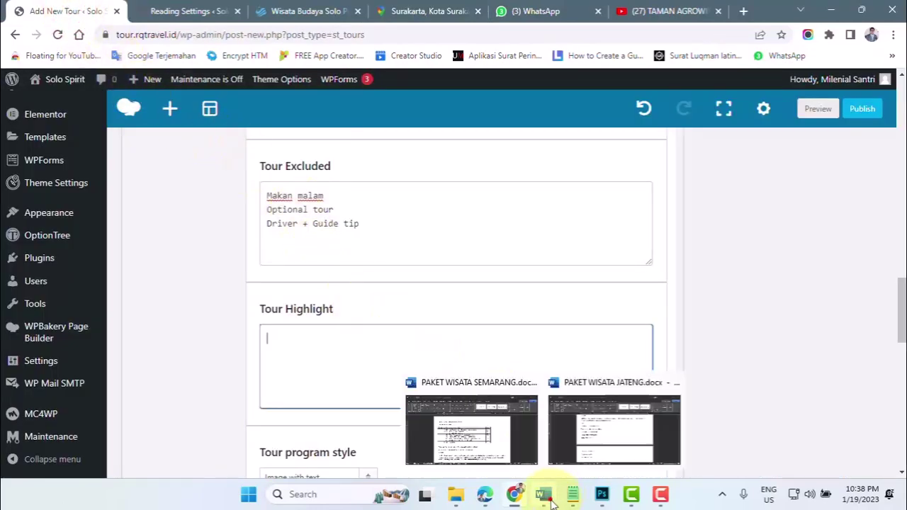
left_click(479, 425)
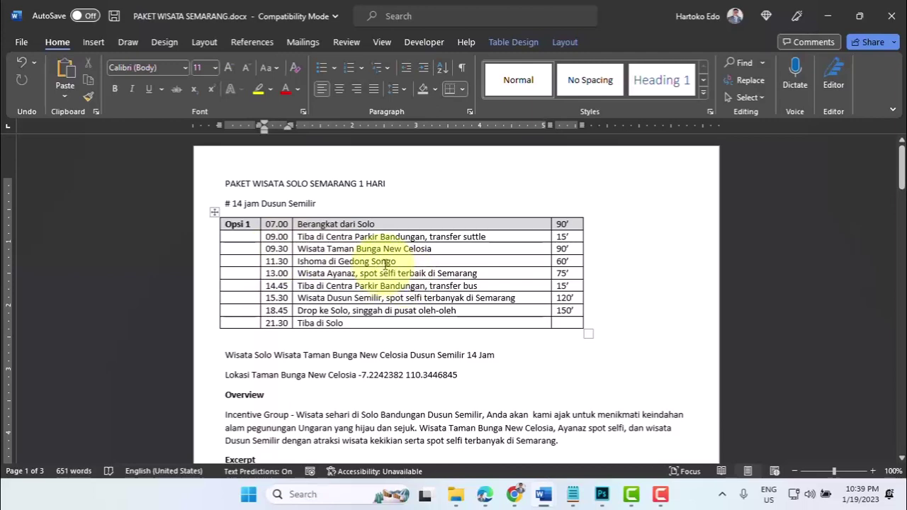
left_click(514, 494)
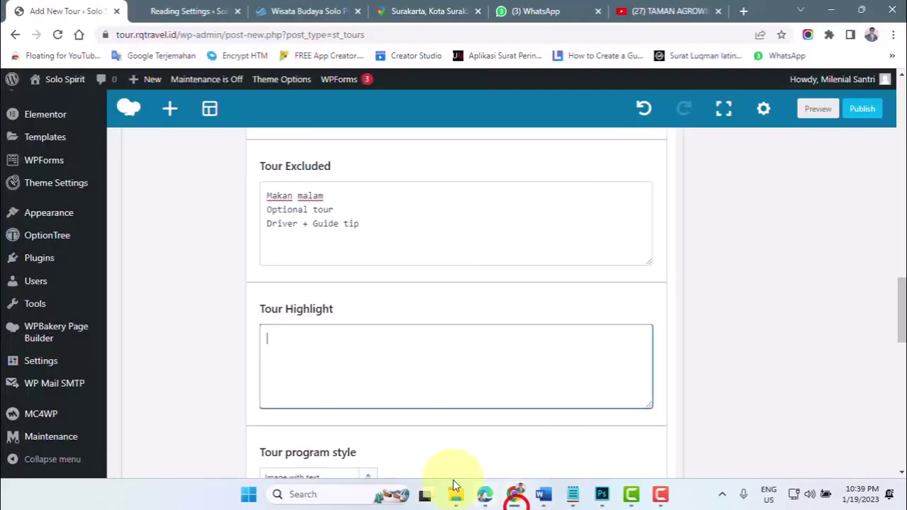
- In Google Maps, swap the route ends and set the destination to Taman Bunga New Celosia
left_click(431, 11)
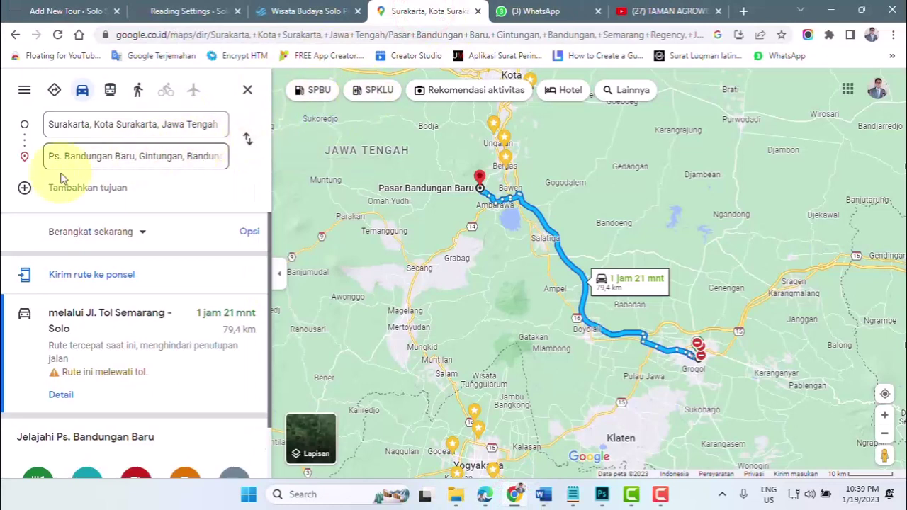
left_click(247, 141)
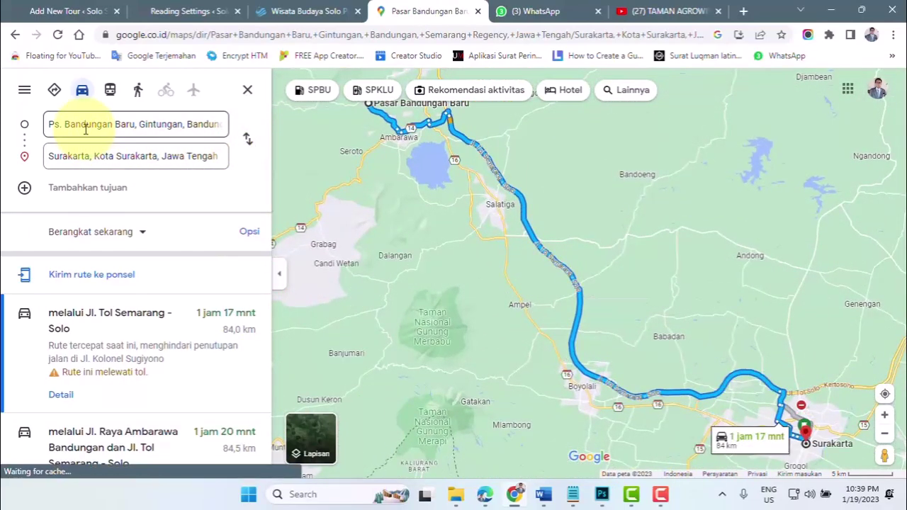
left_click(85, 156)
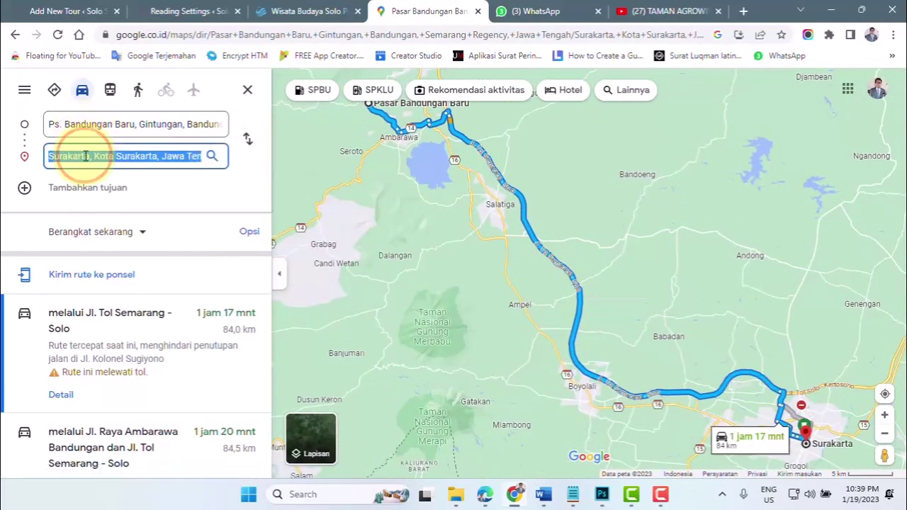
type("ta")
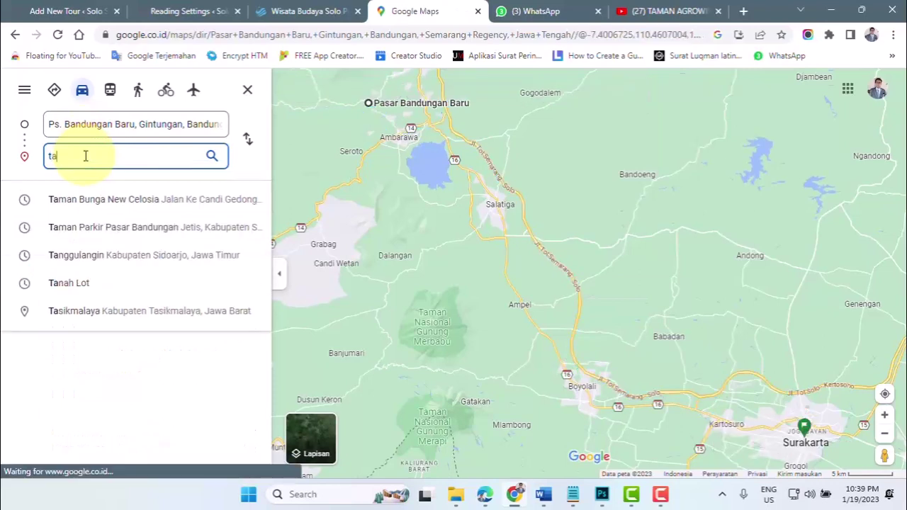
type("man bunga")
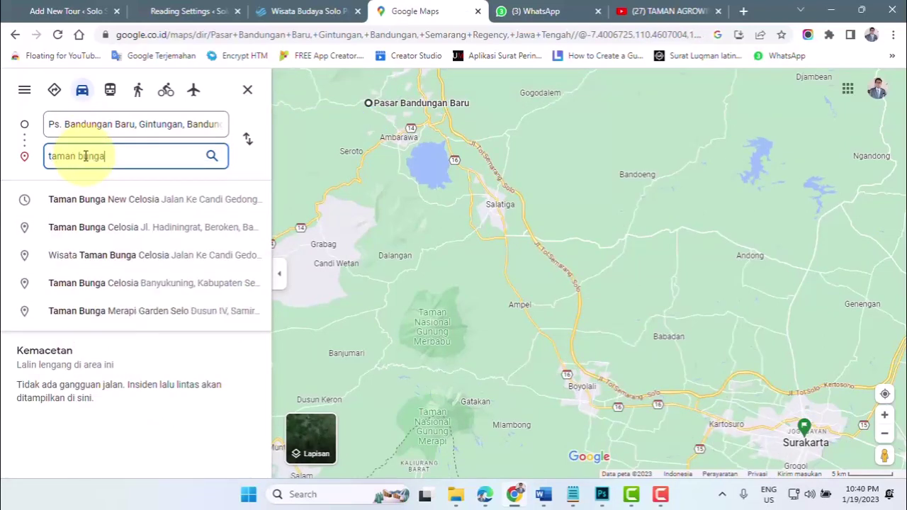
left_click(110, 200)
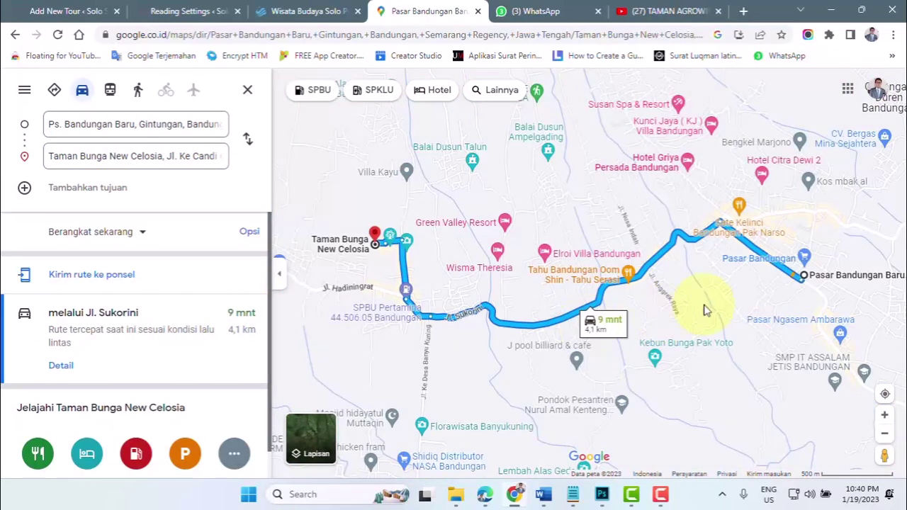
mouse_move(803, 287)
- In PAKET WISATA SEMARANG, select and copy the itinerary activity cells from Berangkat dari Solo to Tiba di Solo
mouse_move(546, 496)
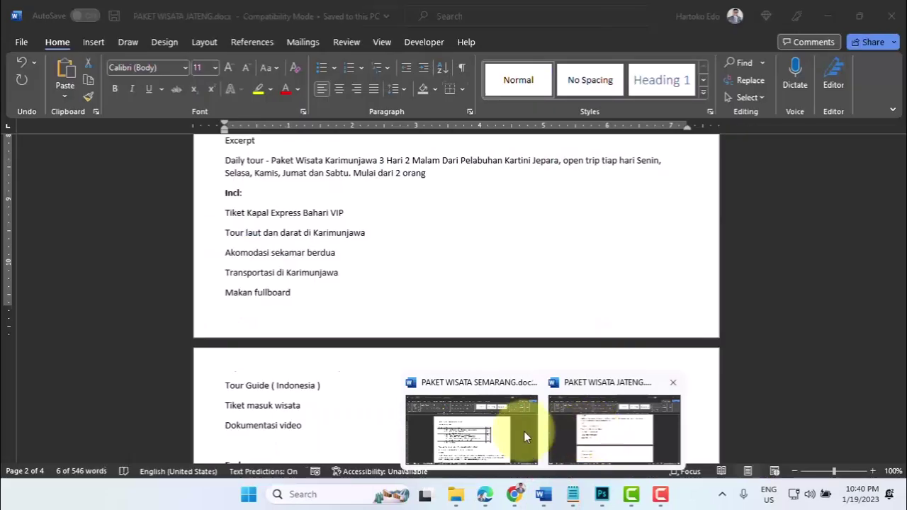
left_click(524, 431)
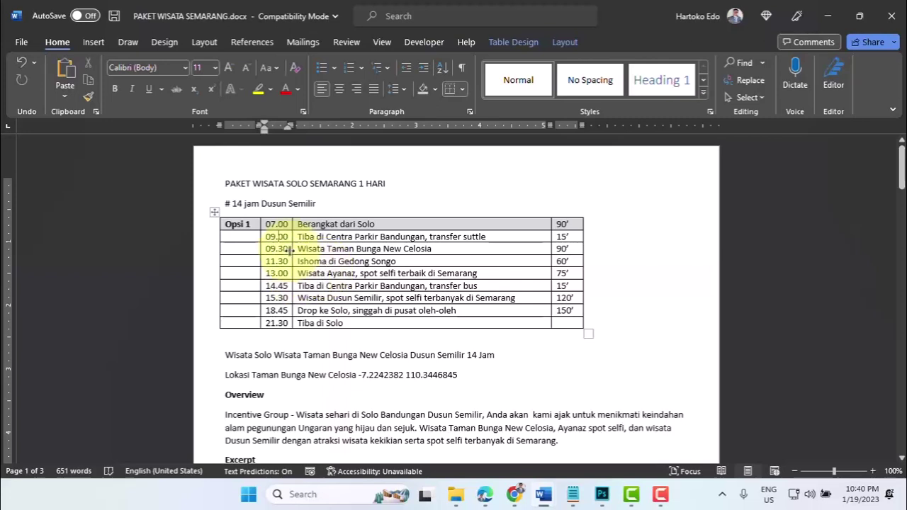
left_click_drag(281, 224, 364, 323)
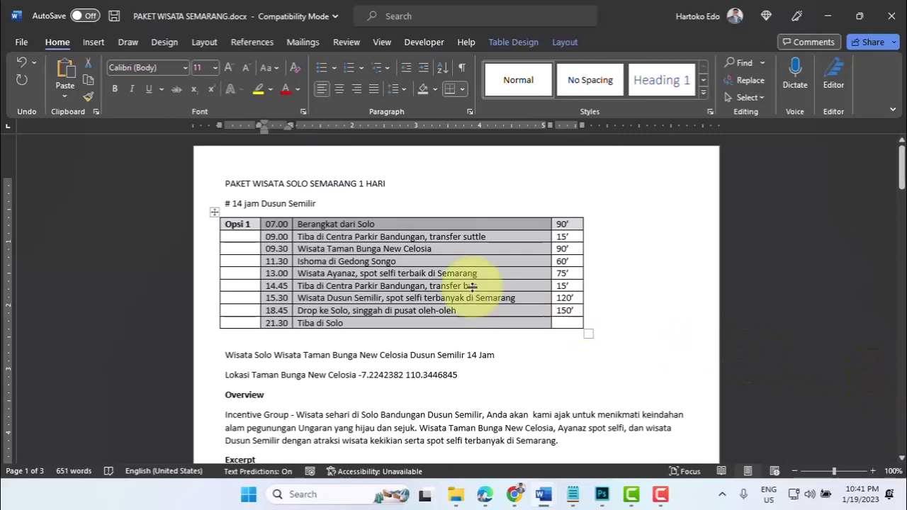
left_click(423, 273)
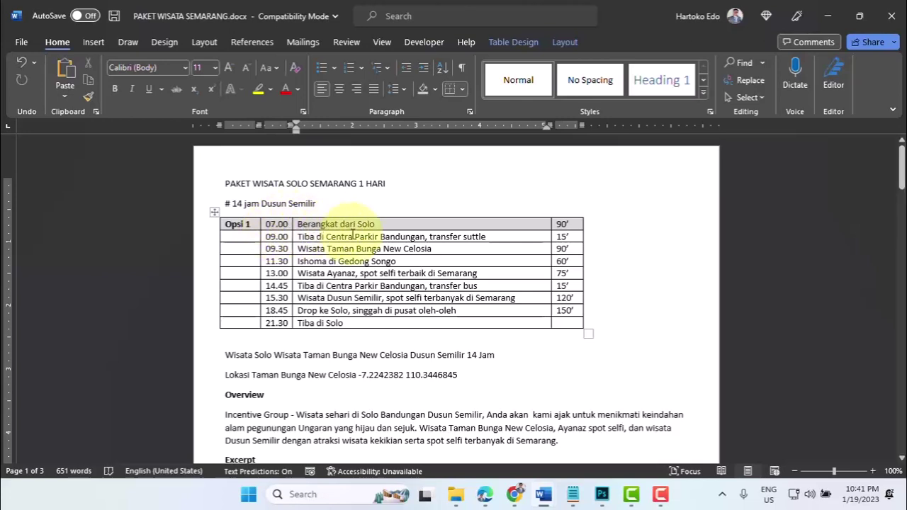
left_click(380, 223)
left_click_drag(380, 224, 397, 324)
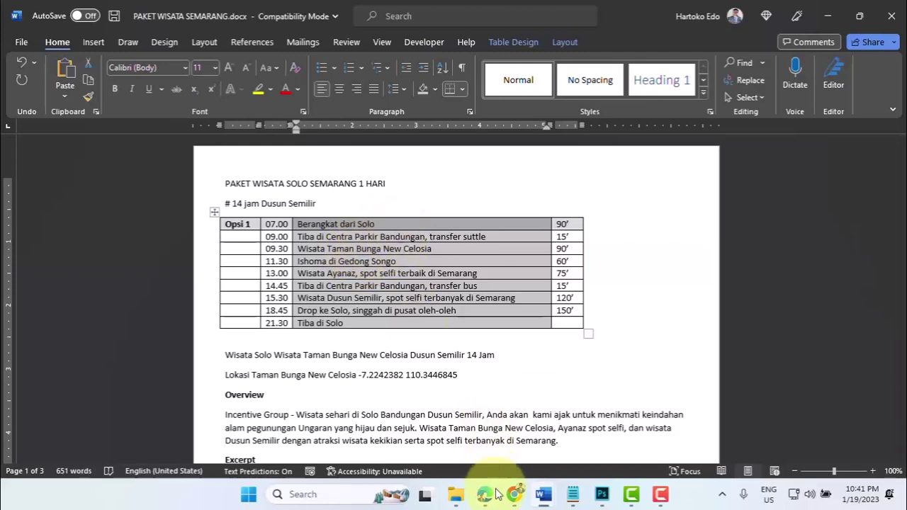
left_click(513, 500)
- Paste the itinerary activities into Tour Highlight and delete the blank line after Tiba di Solo
left_click(57, 11)
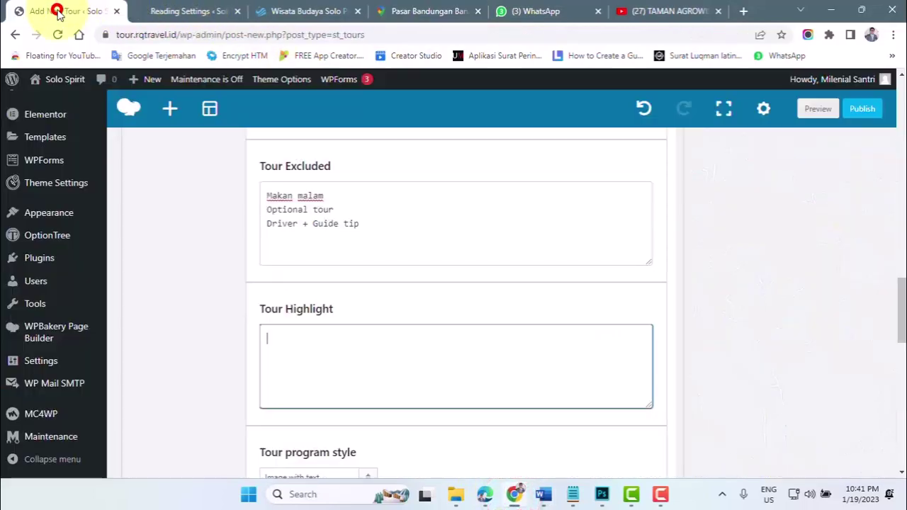
left_click(298, 335)
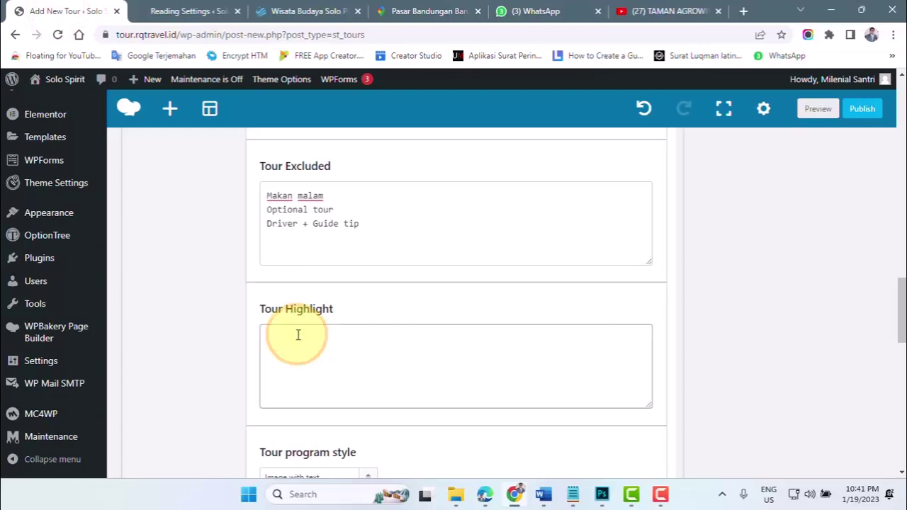
key("ctrl+v")
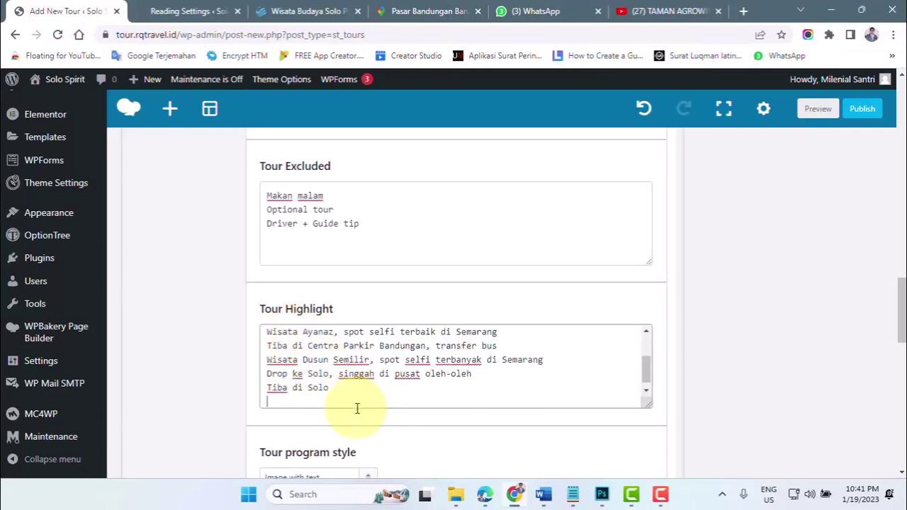
key("BackSpace")
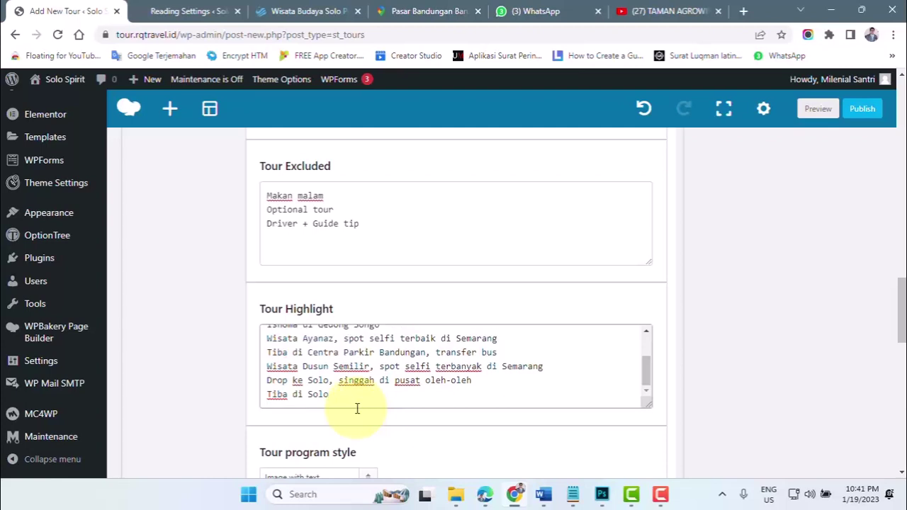
scroll(399, 374, "up", 2)
scroll(398, 374, "down", 2)
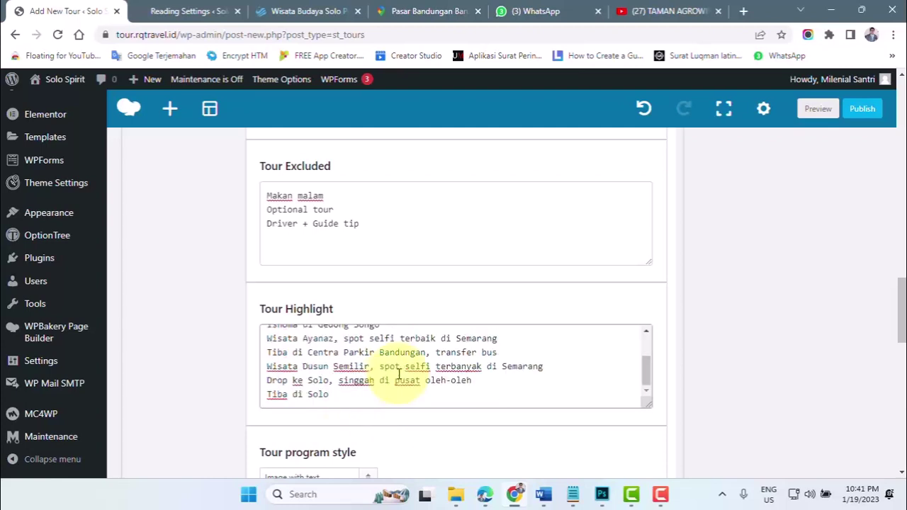
scroll(399, 375, "down", 1)
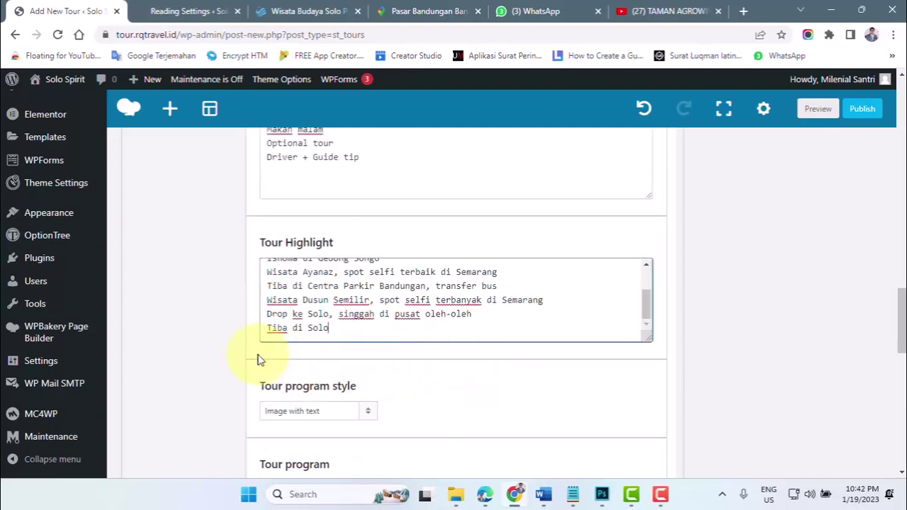
scroll(257, 361, "down", 2)
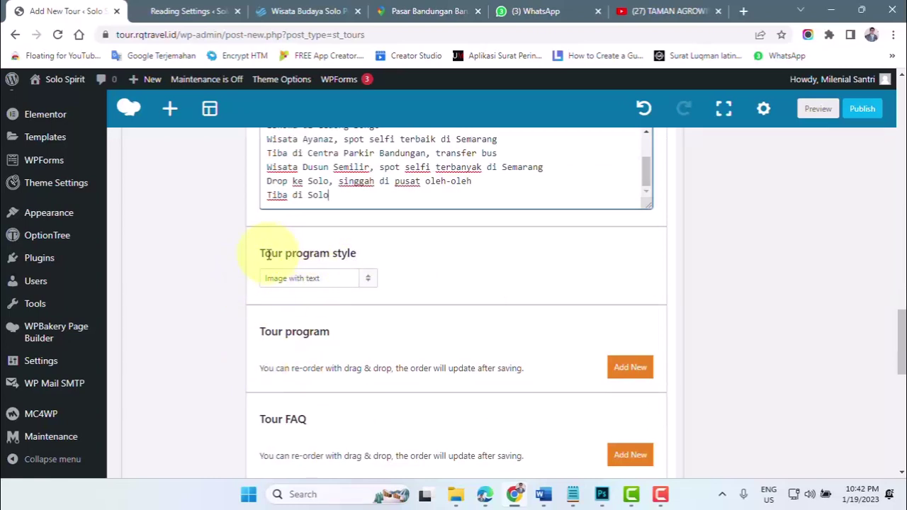
left_click_drag(262, 253, 358, 253)
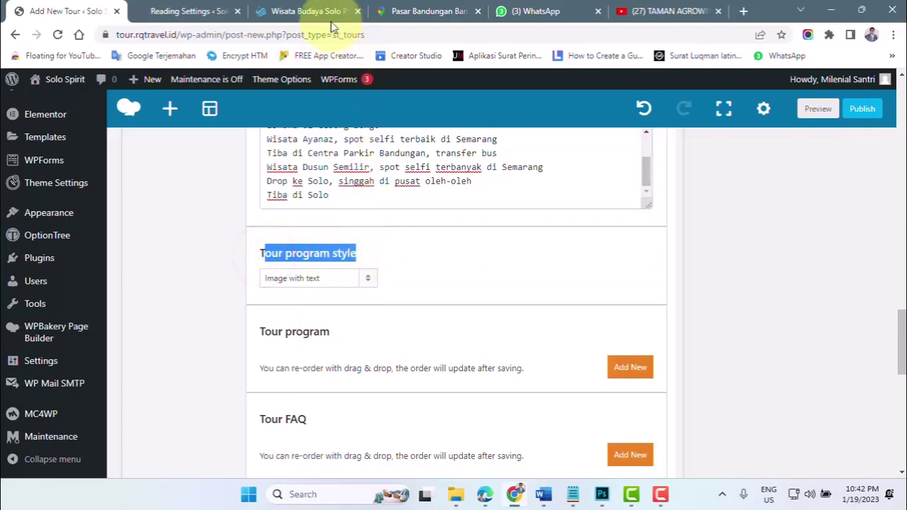
left_click(301, 11)
scroll(387, 266, "up", 5)
scroll(386, 268, "up", 5)
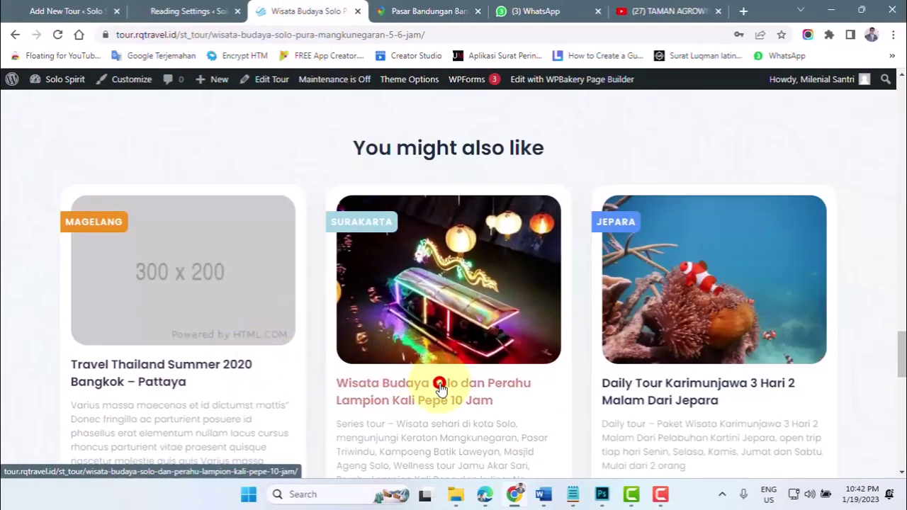
left_click(441, 384)
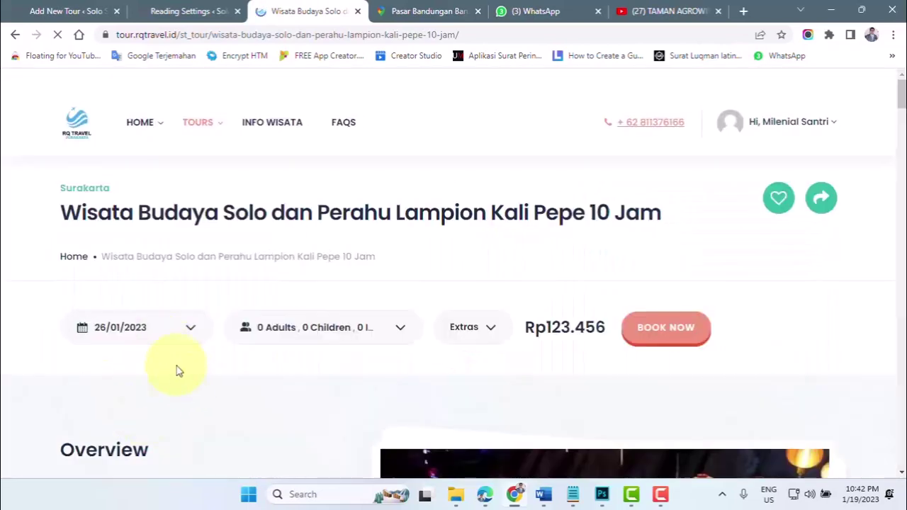
scroll(361, 344, "down", 10)
scroll(360, 346, "down", 3)
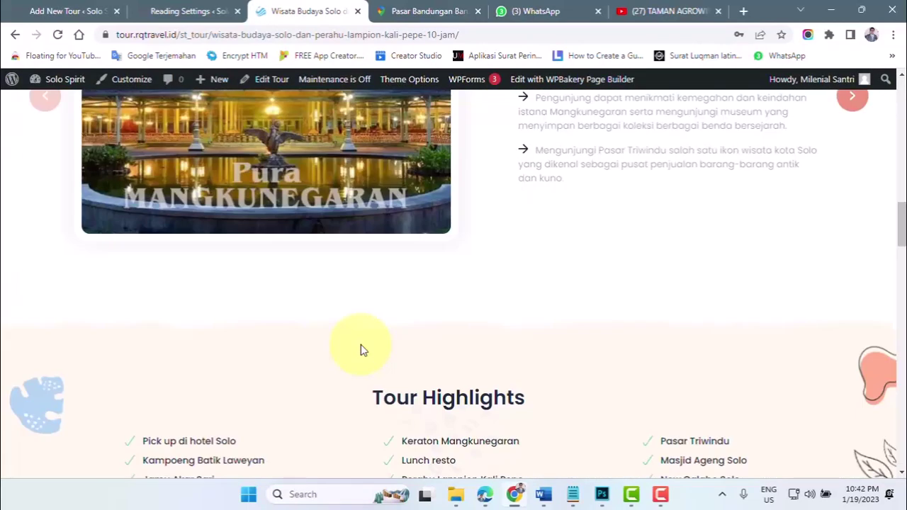
scroll(405, 288, "up", 4)
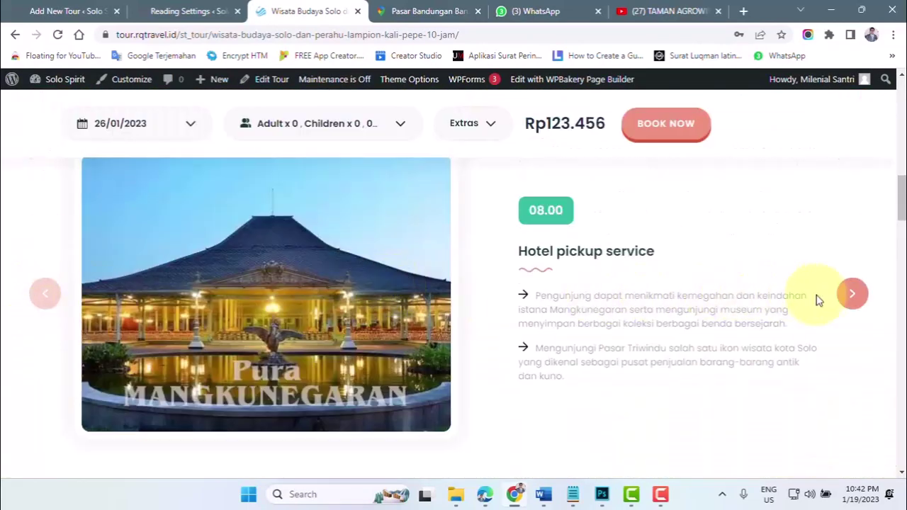
left_click(853, 298)
left_click(853, 299)
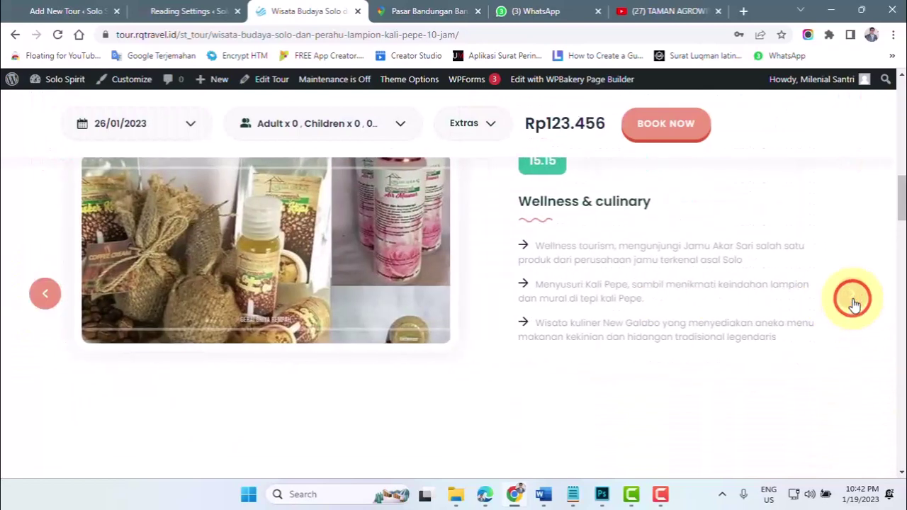
left_click(45, 294)
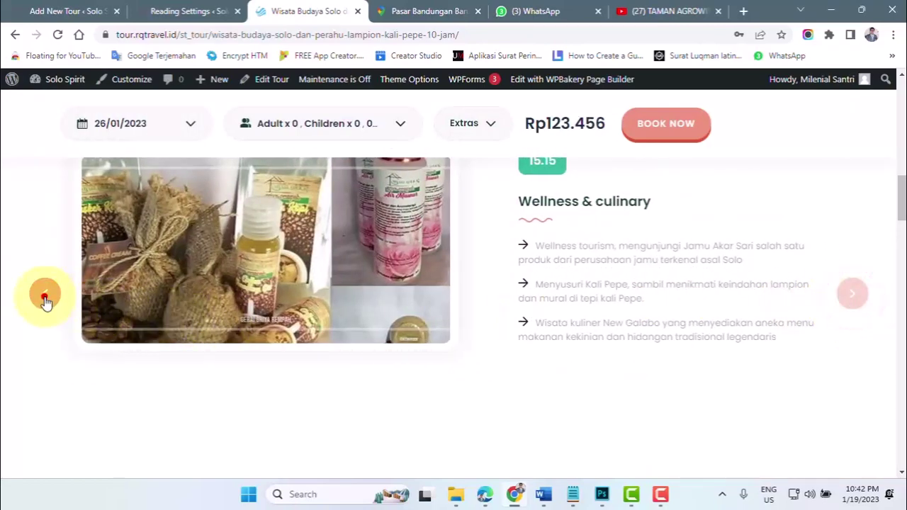
left_click(68, 13)
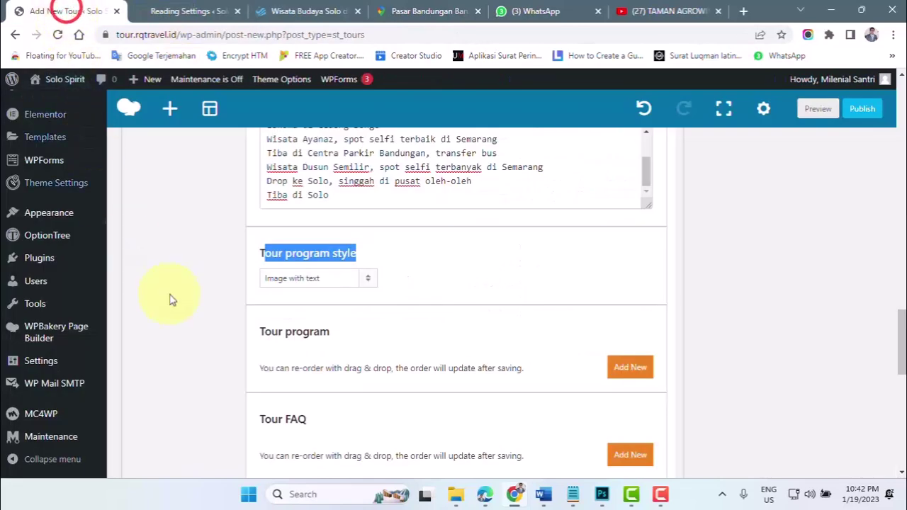
left_click(300, 282)
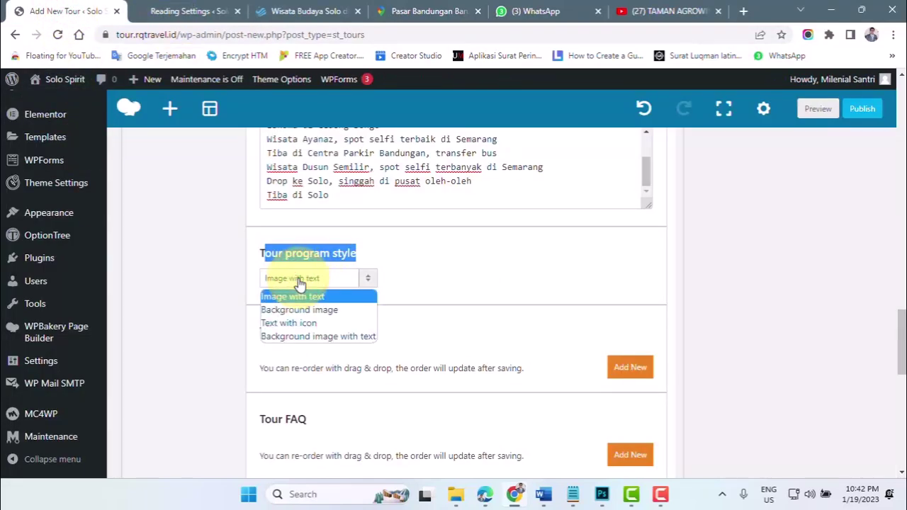
left_click(294, 12)
scroll(227, 284, "up", 15)
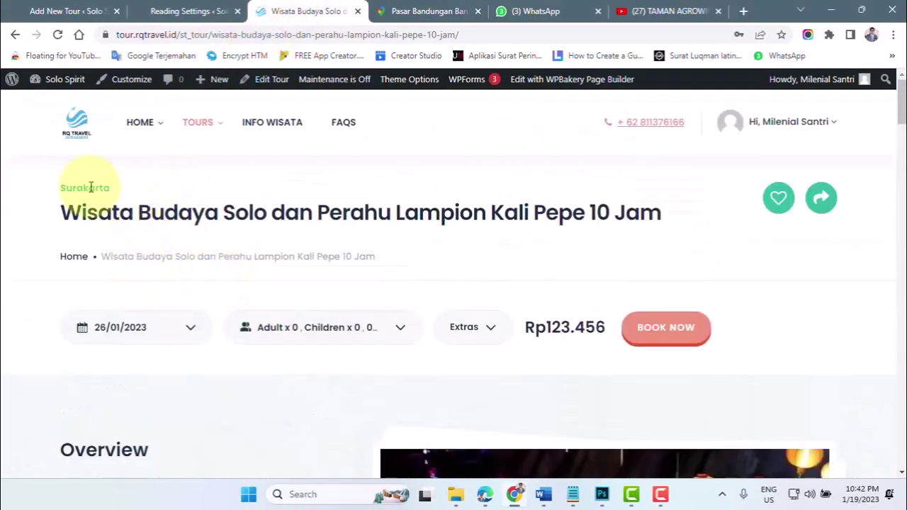
- Open the Karimunjawa trip from the TOURS > Jepara listing on the live site
mouse_move(129, 141)
mouse_move(208, 129)
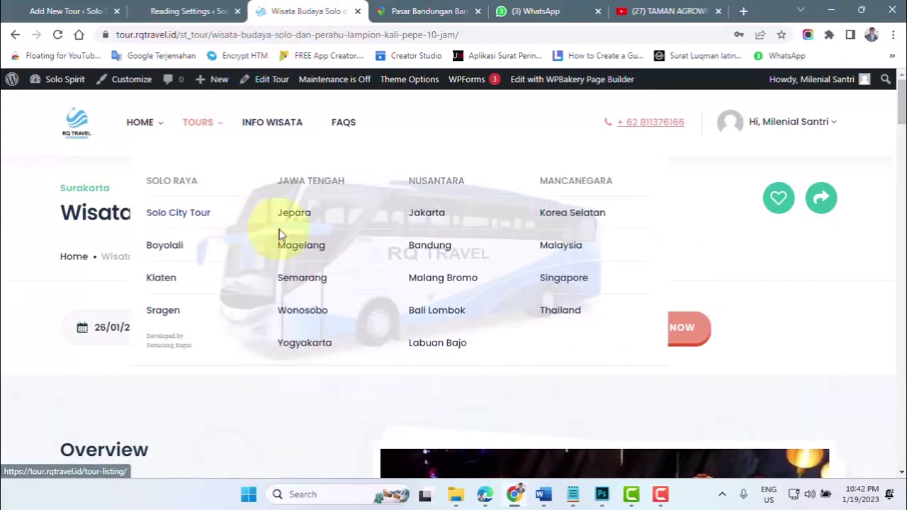
left_click(301, 212)
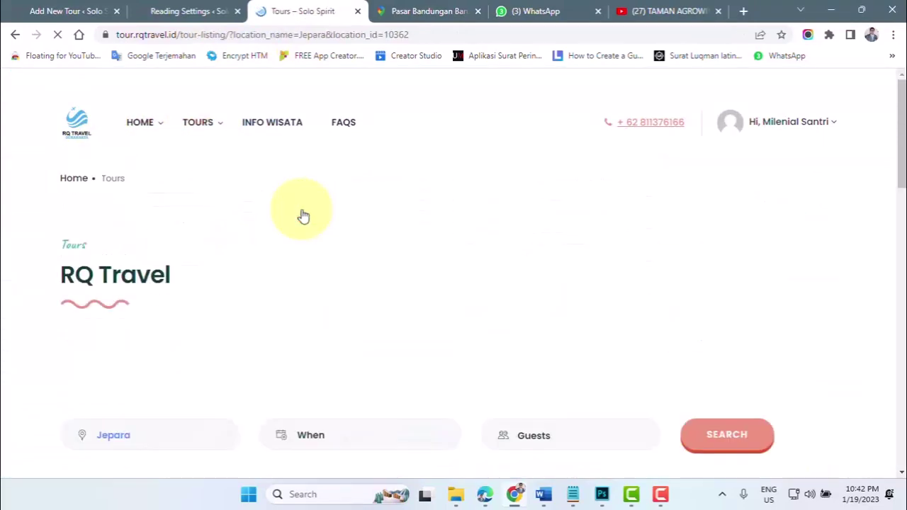
scroll(255, 263, "down", 4)
scroll(248, 277, "down", 3)
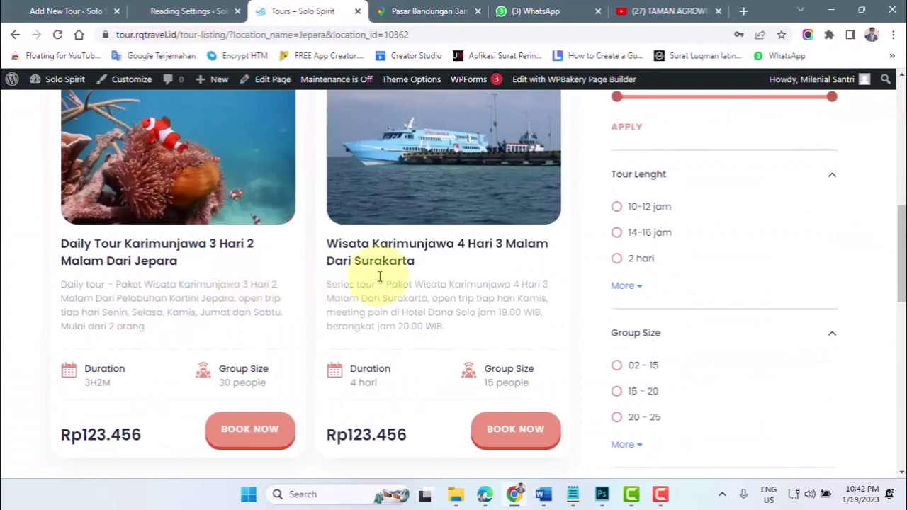
left_click(401, 243)
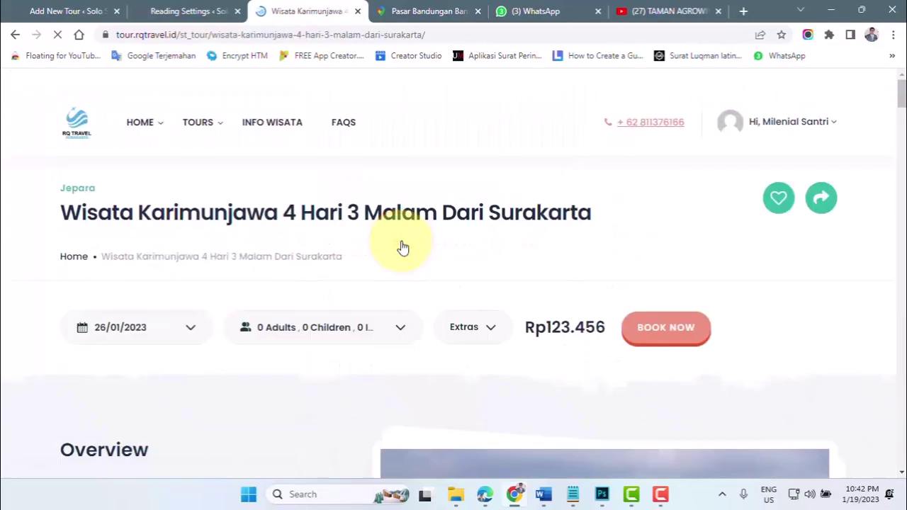
scroll(391, 294, "down", 4)
scroll(387, 323, "down", 10)
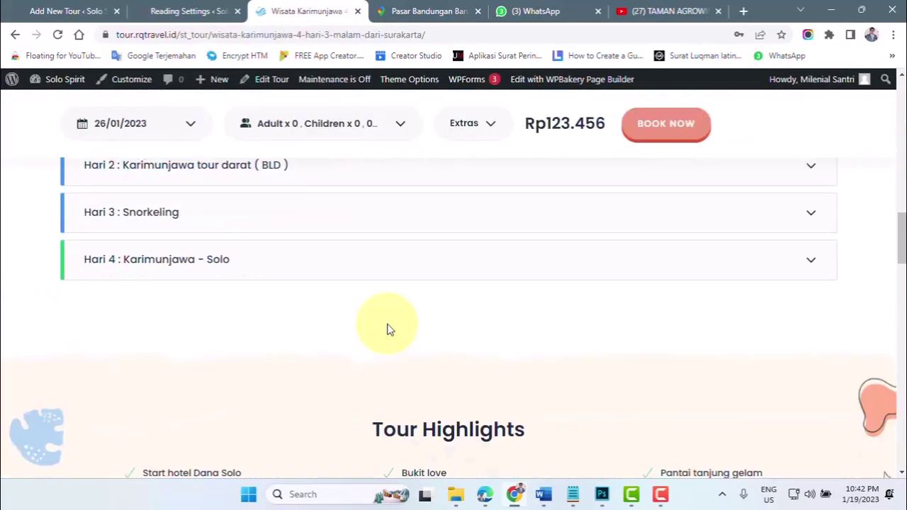
scroll(320, 310, "up", 3)
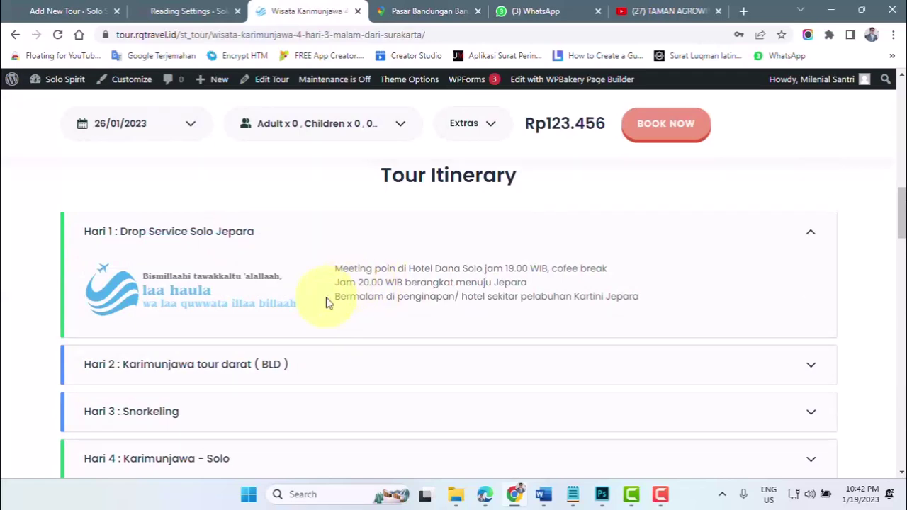
- Expand the Hari 2, Hari 3 Snorkeling and Hari 4 Karimunjawa - Solo itinerary days
left_click(412, 365)
left_click(387, 419)
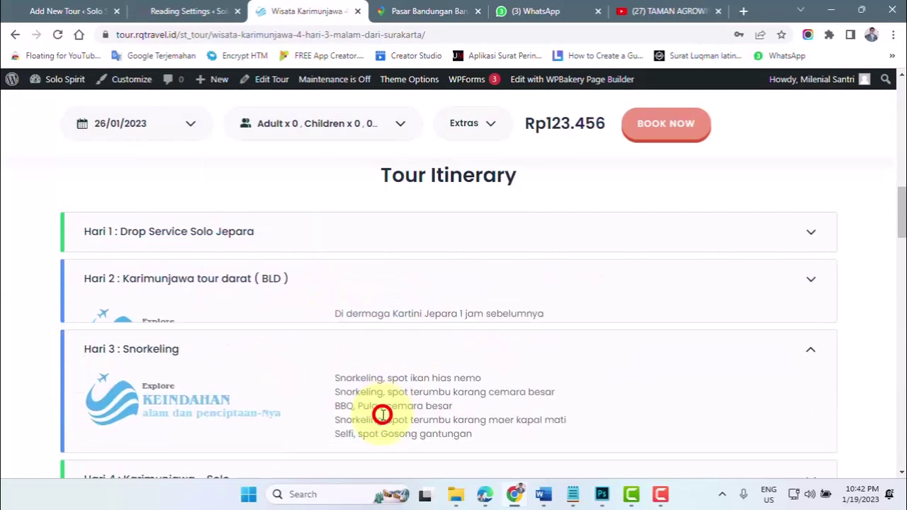
scroll(383, 417, "down", 1)
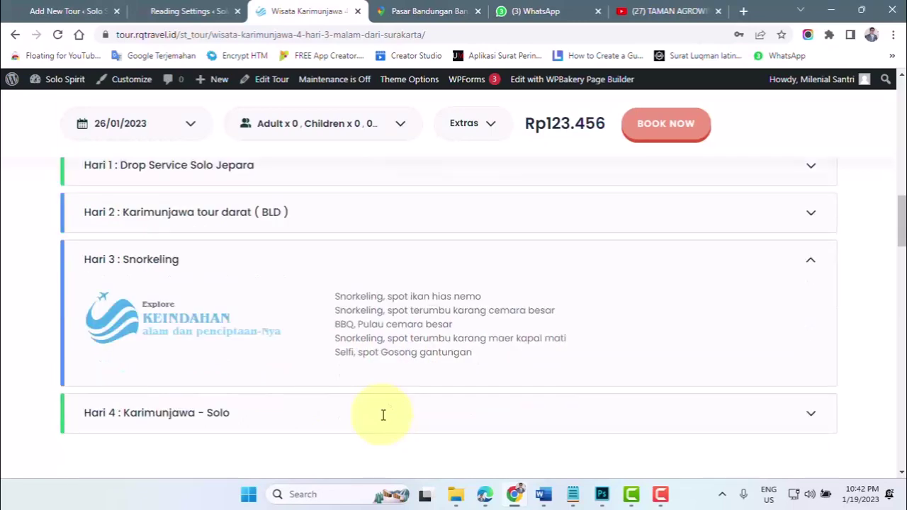
left_click(383, 424)
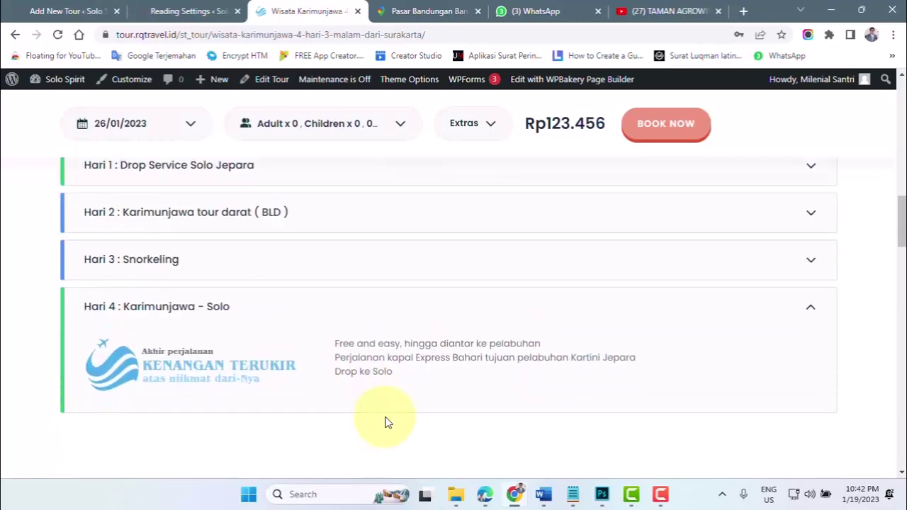
scroll(386, 422, "up", 3)
scroll(386, 422, "down", 4)
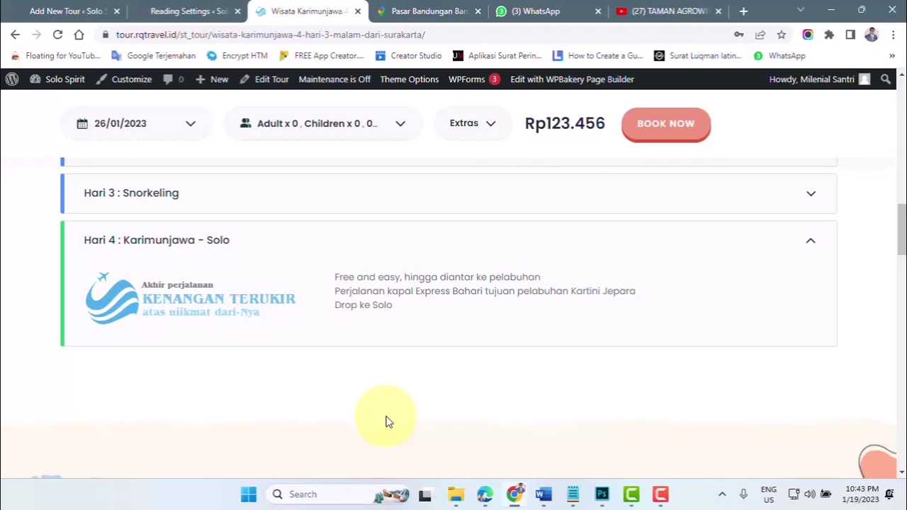
left_click_drag(335, 275, 404, 301)
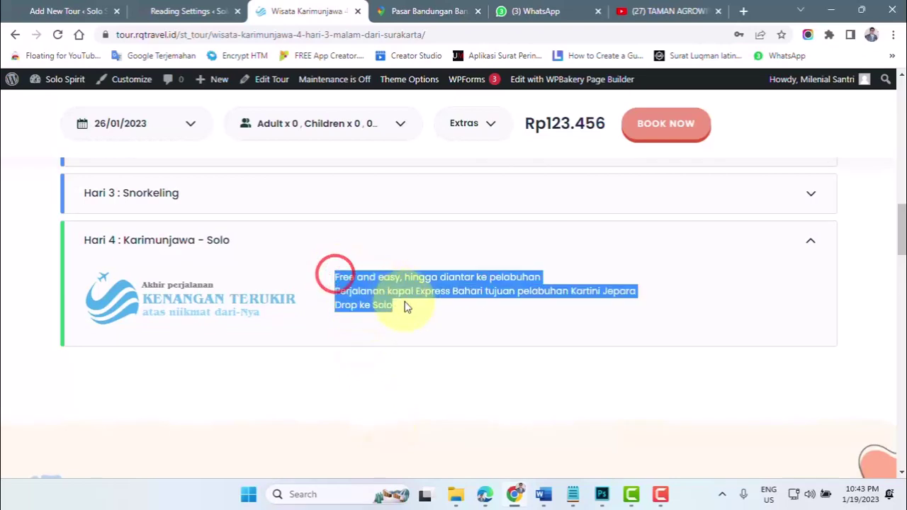
scroll(405, 302, "up", 5)
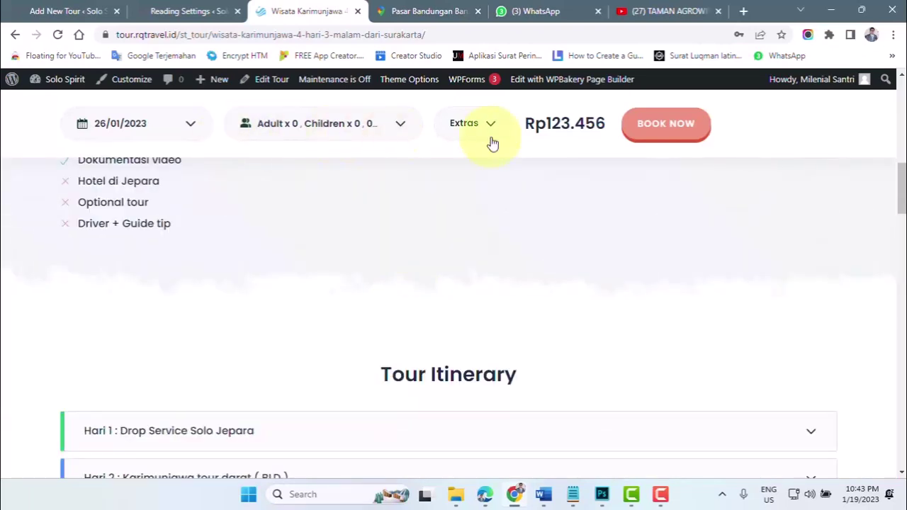
scroll(181, 197, "up", 5)
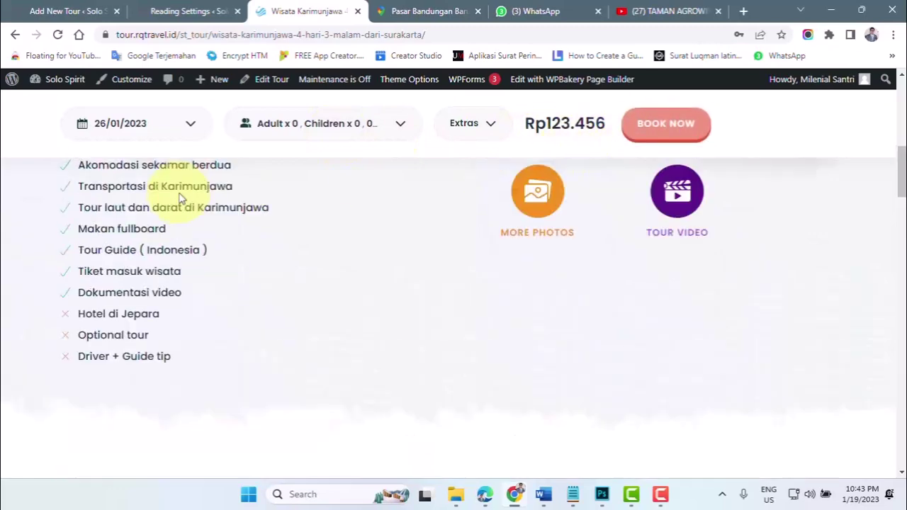
- Check the departure date calendar and highlight the tour name, meeting time and Kamis in the Overview
left_click(166, 130)
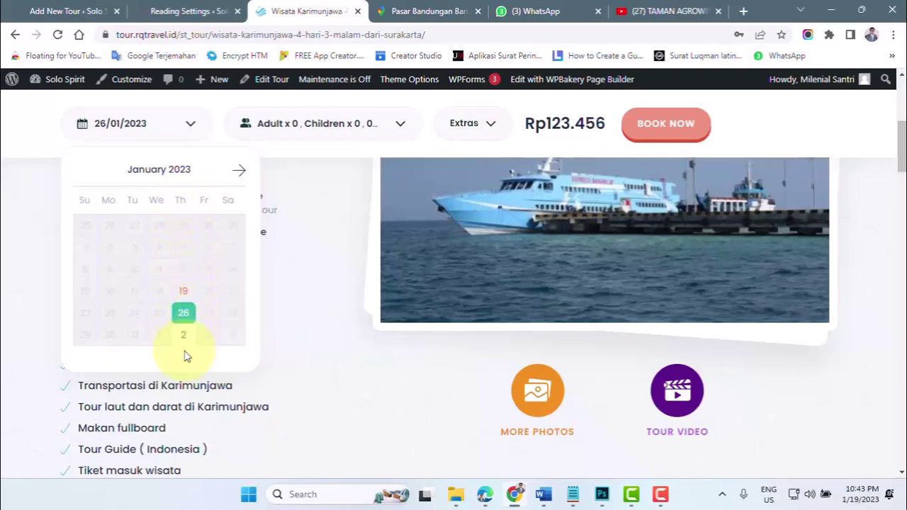
scroll(200, 360, "down", 1)
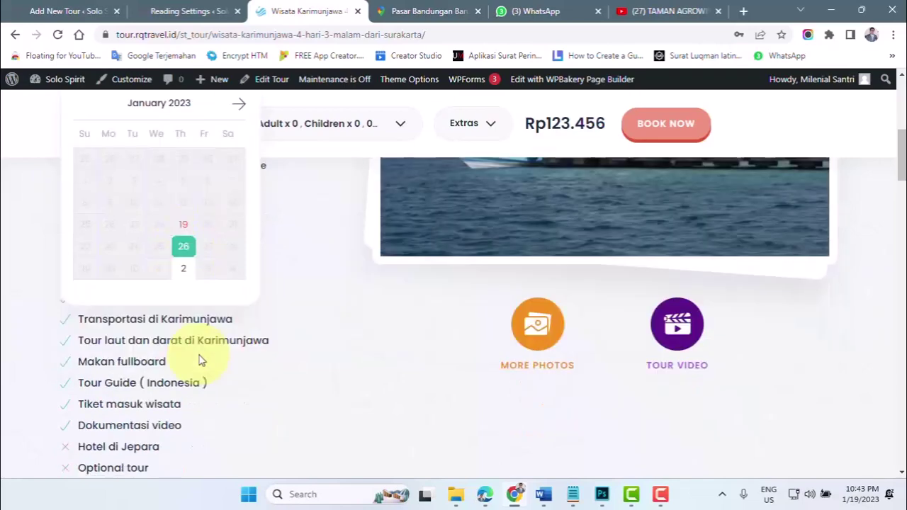
left_click(81, 370)
scroll(106, 333, "up", 1)
scroll(129, 305, "up", 4)
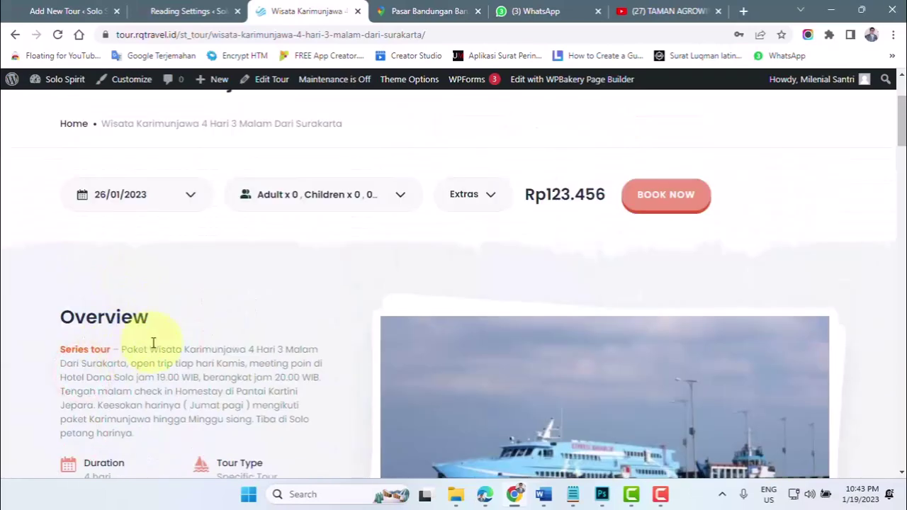
left_click_drag(148, 352, 301, 350)
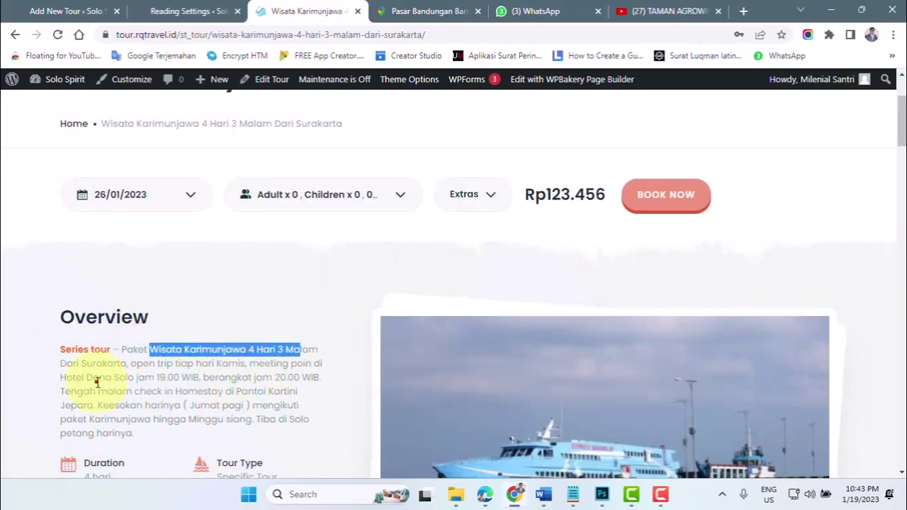
left_click_drag(99, 378, 184, 377)
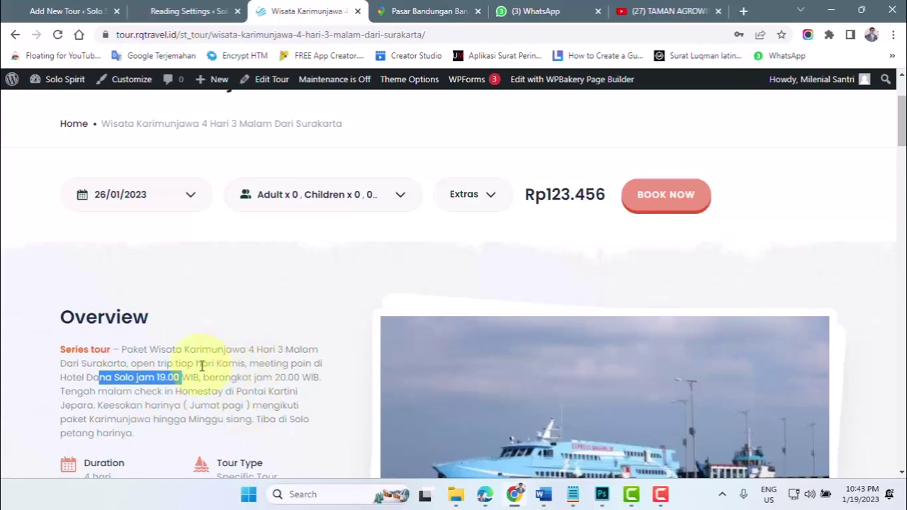
double_click(218, 363)
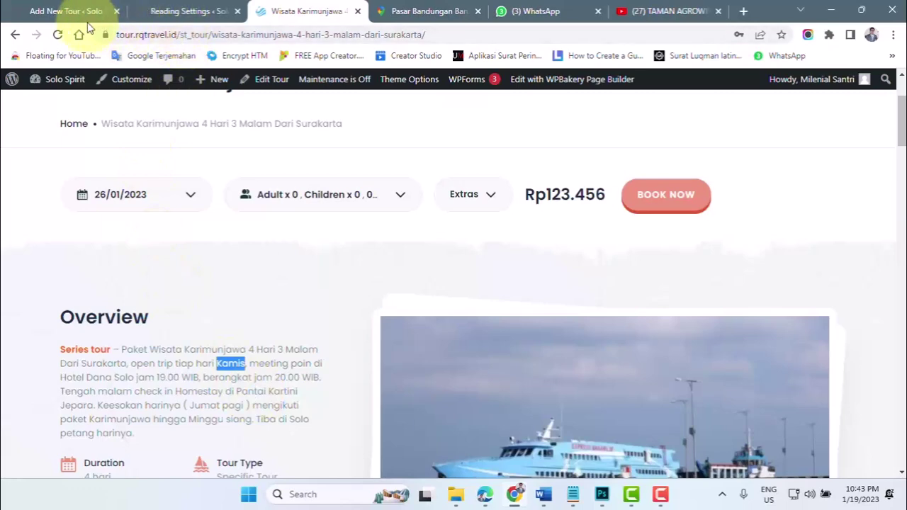
- Choose Background image with text from the Tour program style list in the Add New Tour editor
left_click(62, 12)
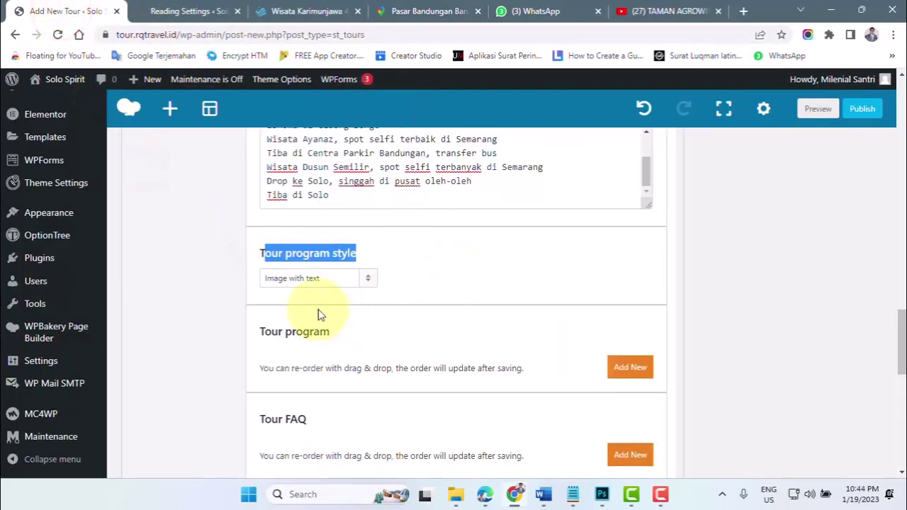
left_click(287, 282)
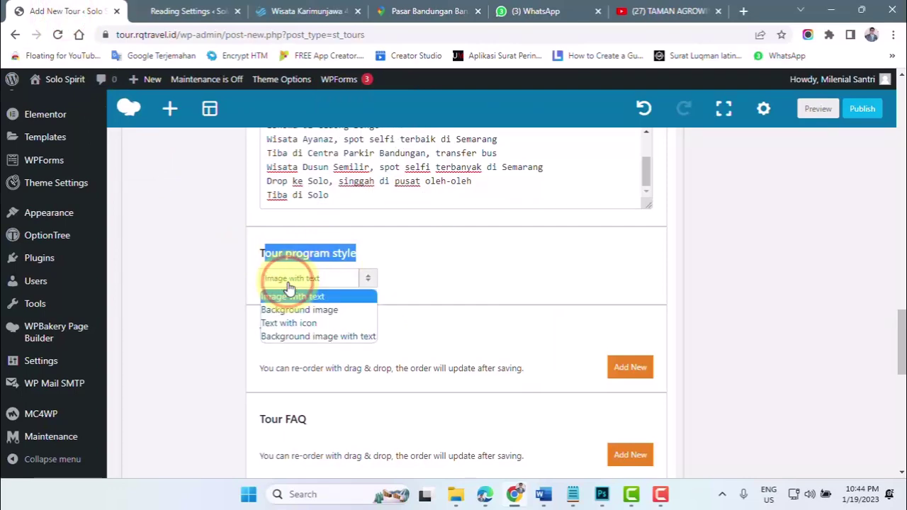
left_click(182, 12)
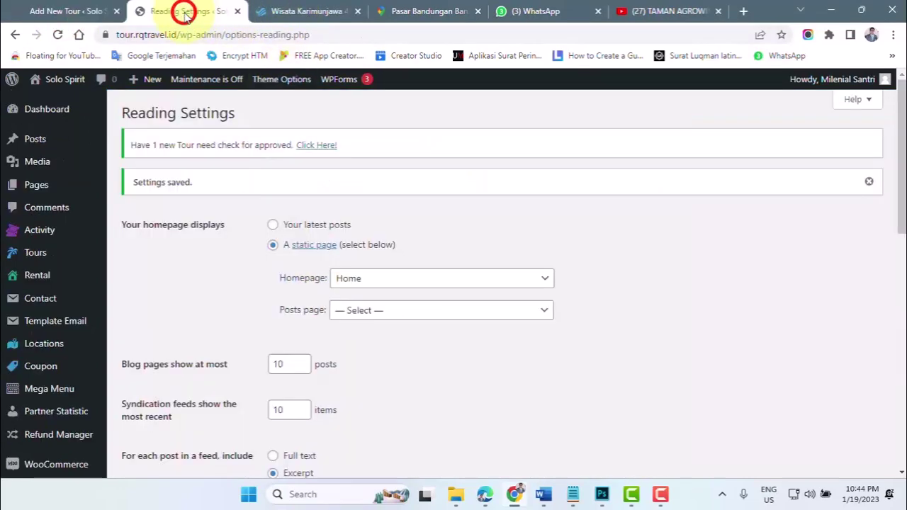
left_click(291, 12)
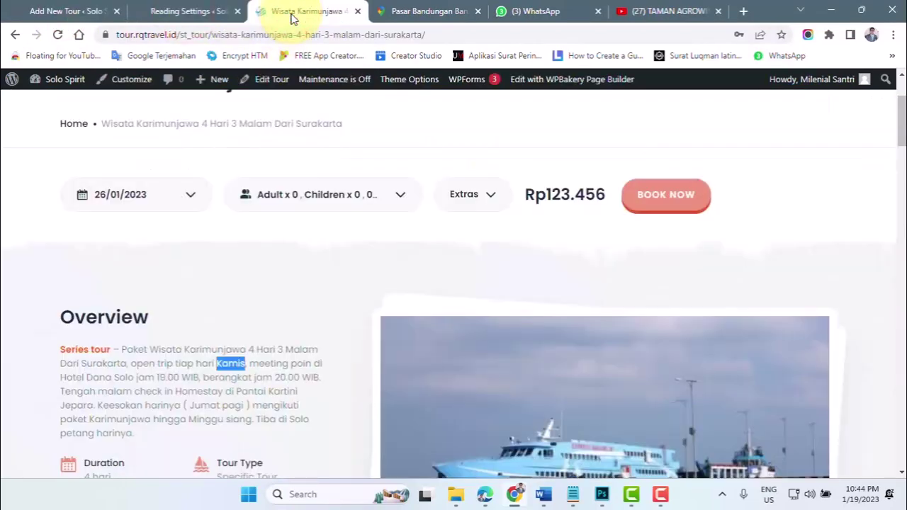
left_click(62, 11)
left_click(329, 278)
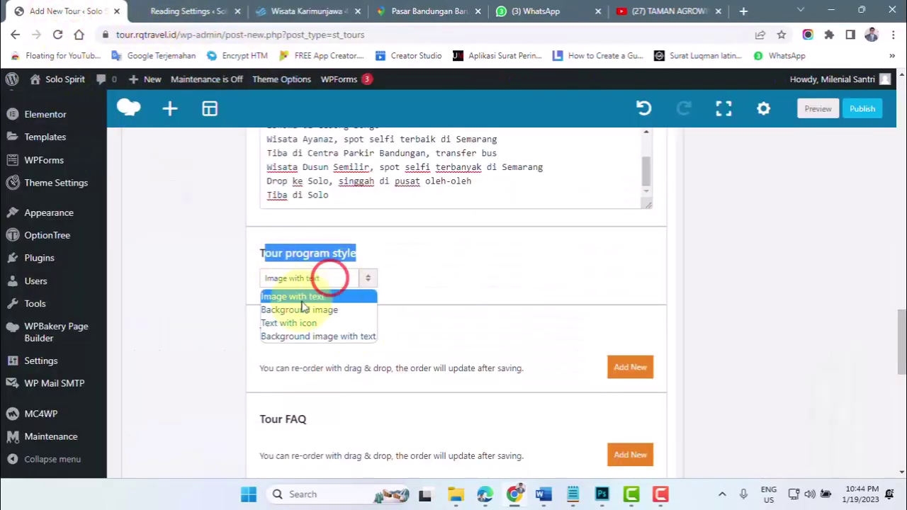
left_click(303, 338)
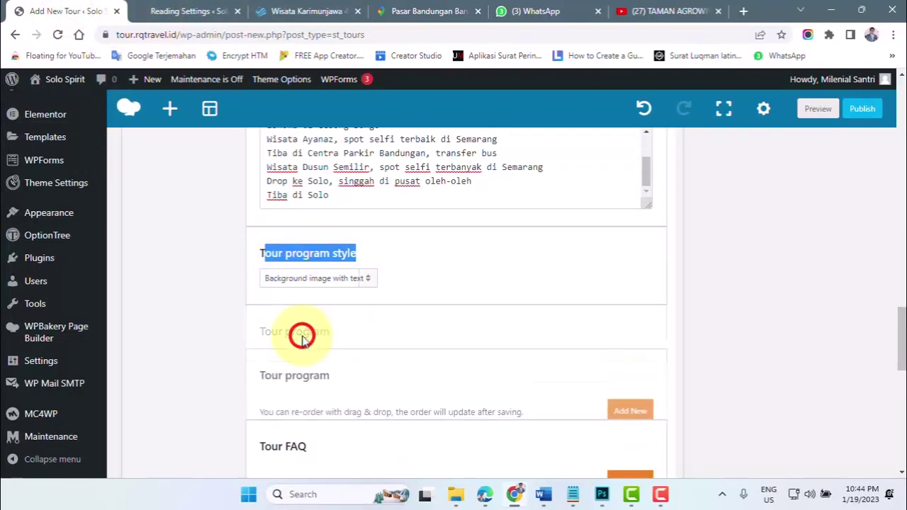
left_click(291, 12)
- Open the Wisata Kebugaran Solo Wellness Tour from the Solo City Tour listing and scroll its page
scroll(208, 219, "up", 2)
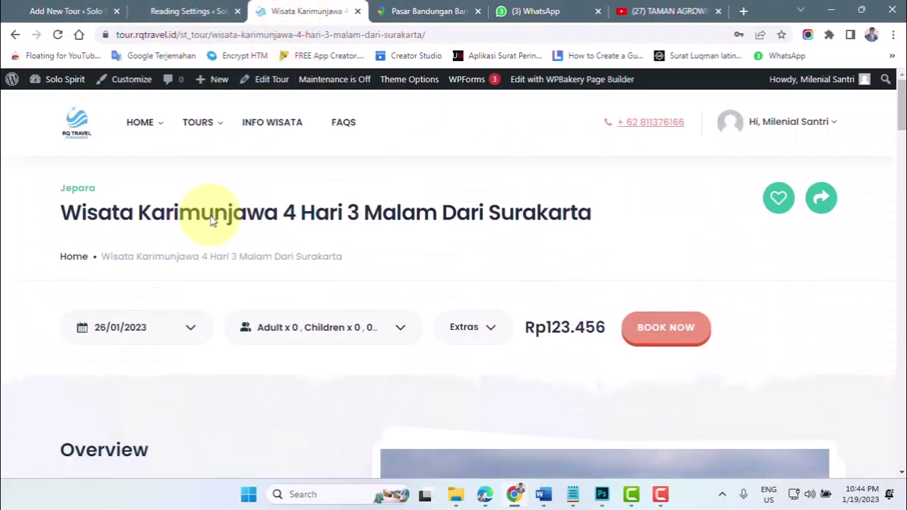
mouse_move(197, 122)
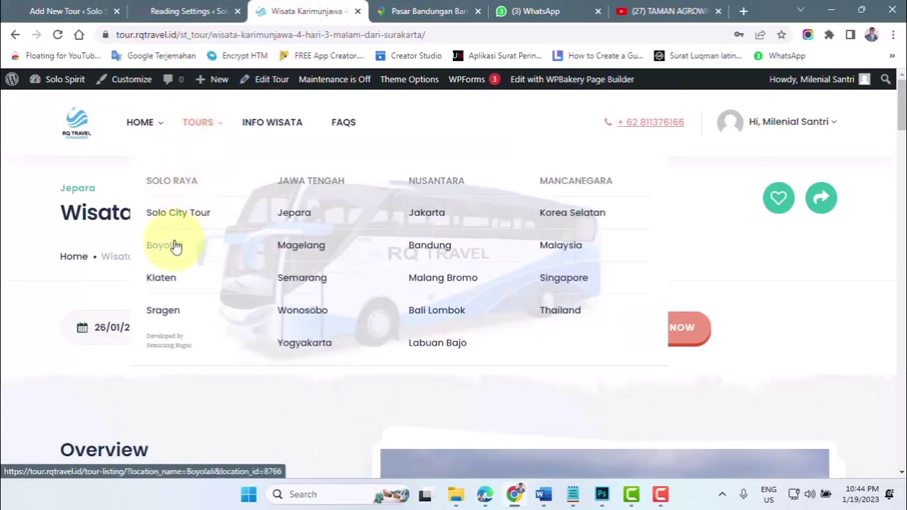
left_click(178, 212)
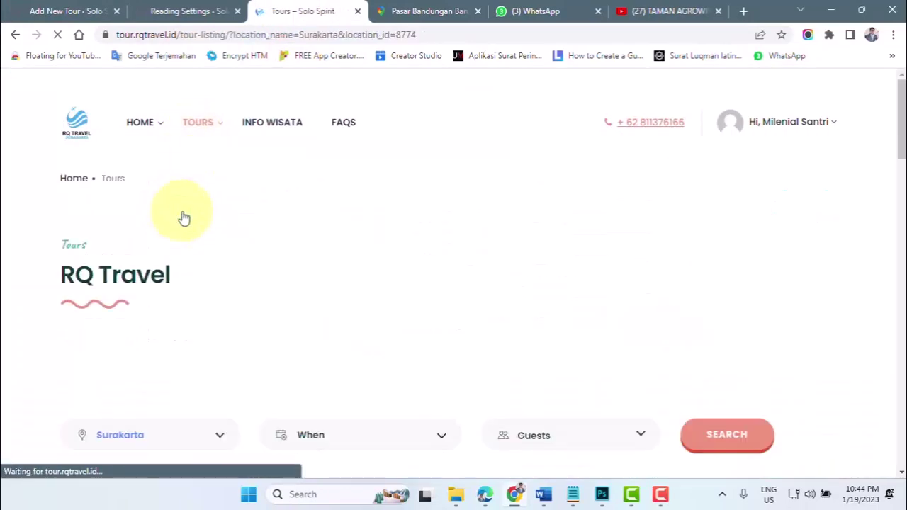
scroll(293, 253, "down", 8)
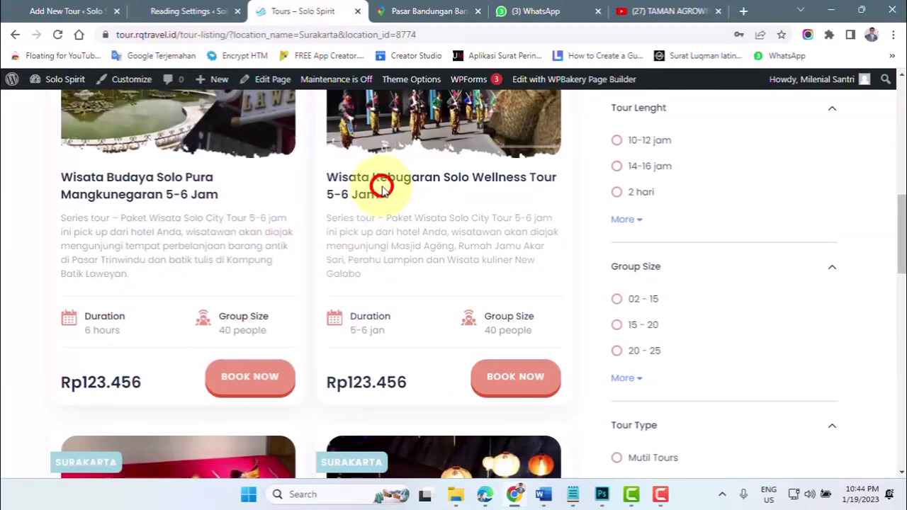
left_click(383, 188)
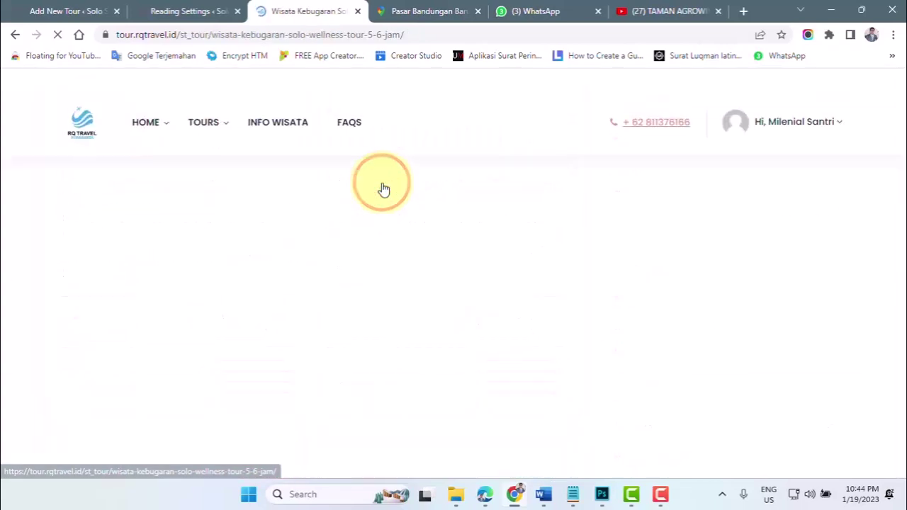
scroll(389, 239, "down", 12)
scroll(417, 300, "down", 8)
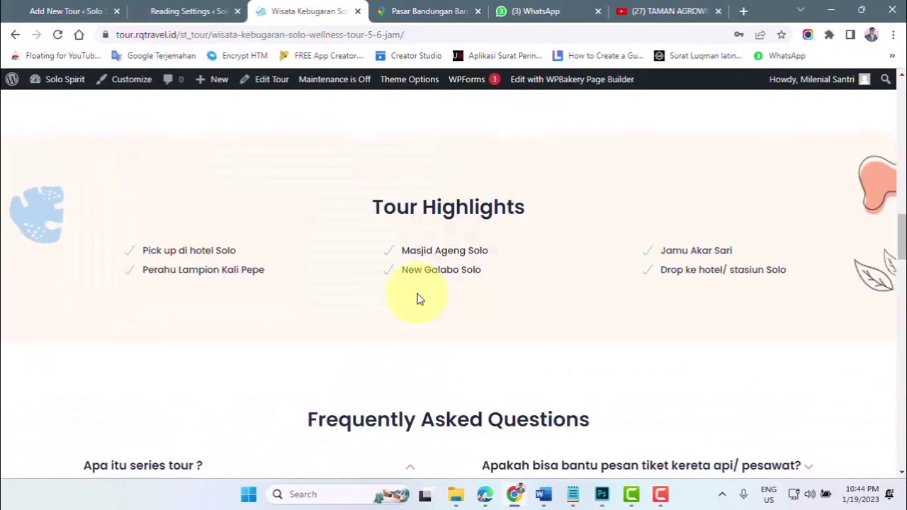
scroll(290, 285, "up", 5)
scroll(400, 251, "up", 3)
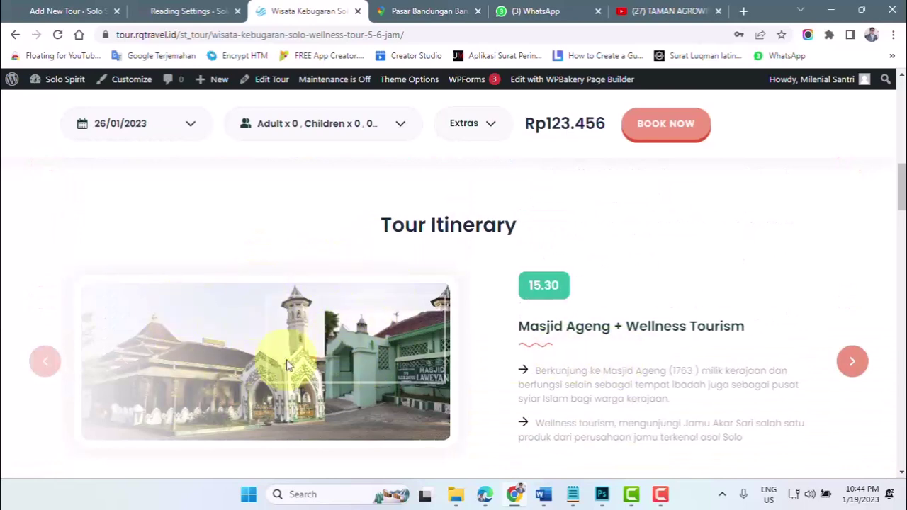
- Compare the live Tour Itinerary heading with the editor's empty Tour program section
left_click(67, 11)
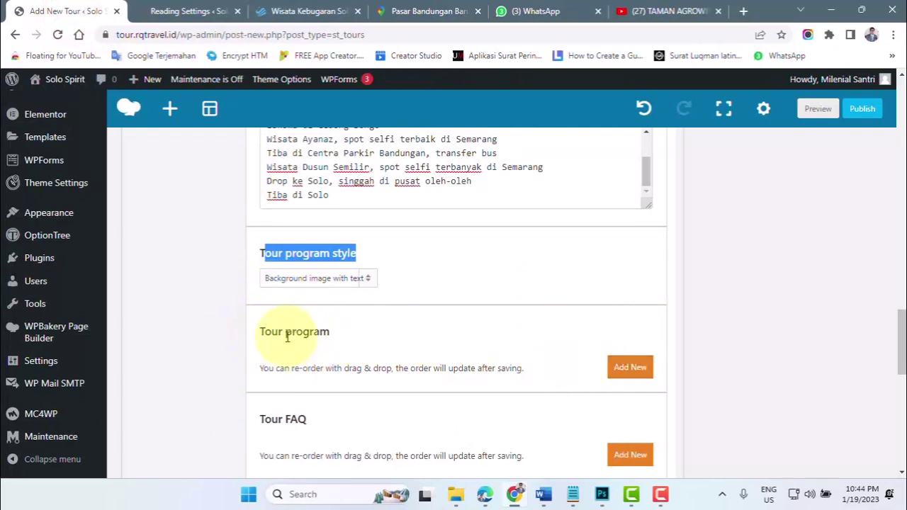
scroll(270, 312, "down", 1)
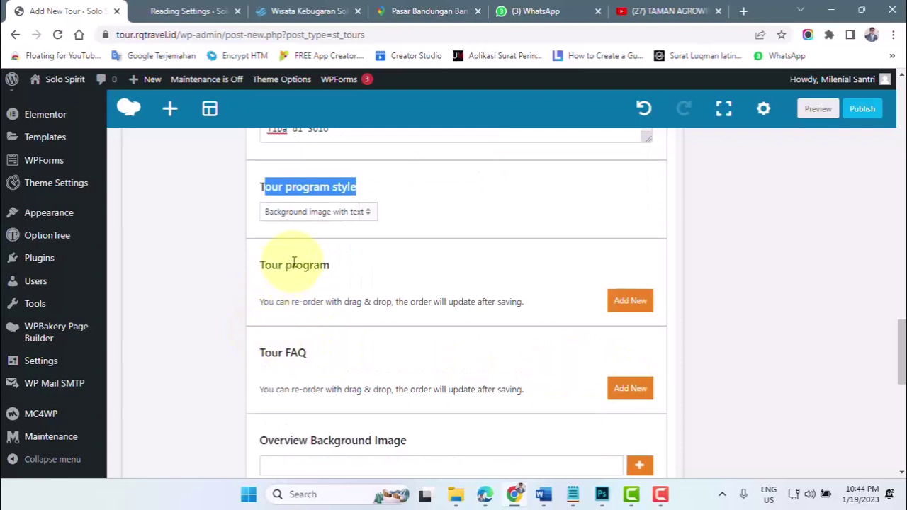
left_click(312, 11)
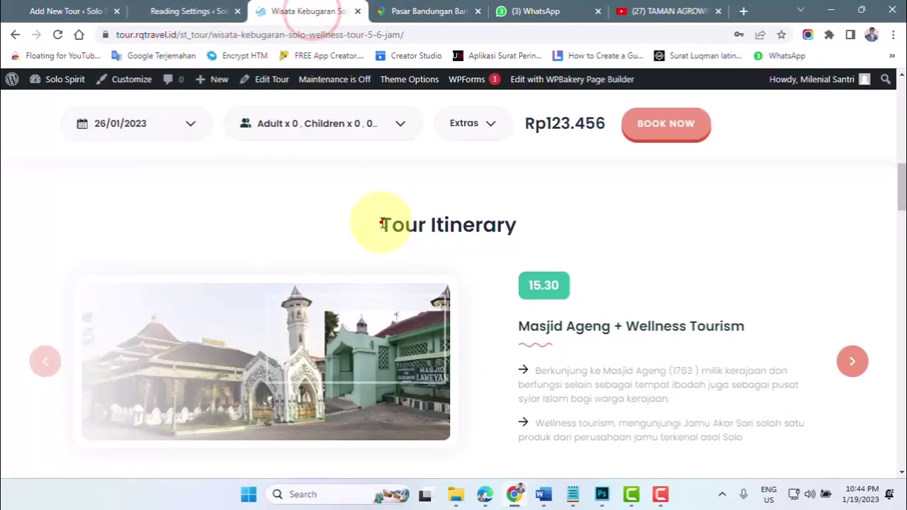
left_click_drag(382, 224, 533, 222)
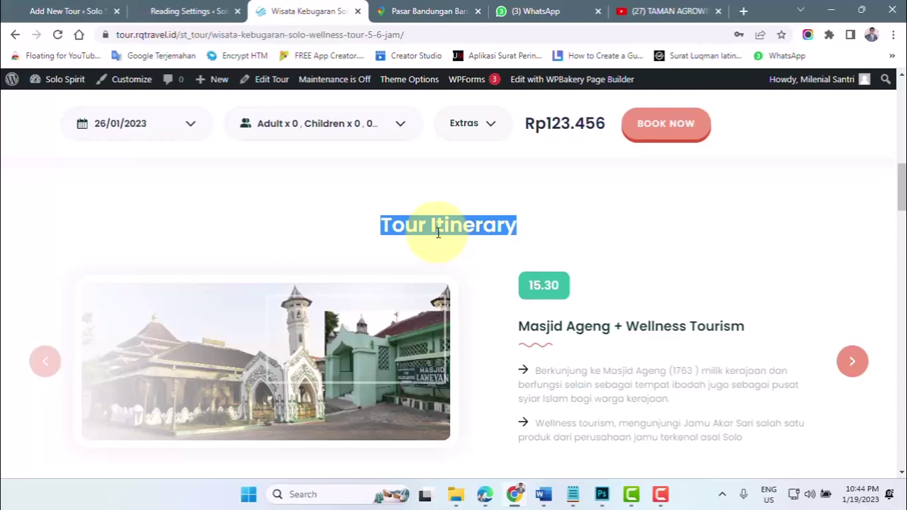
left_click(51, 11)
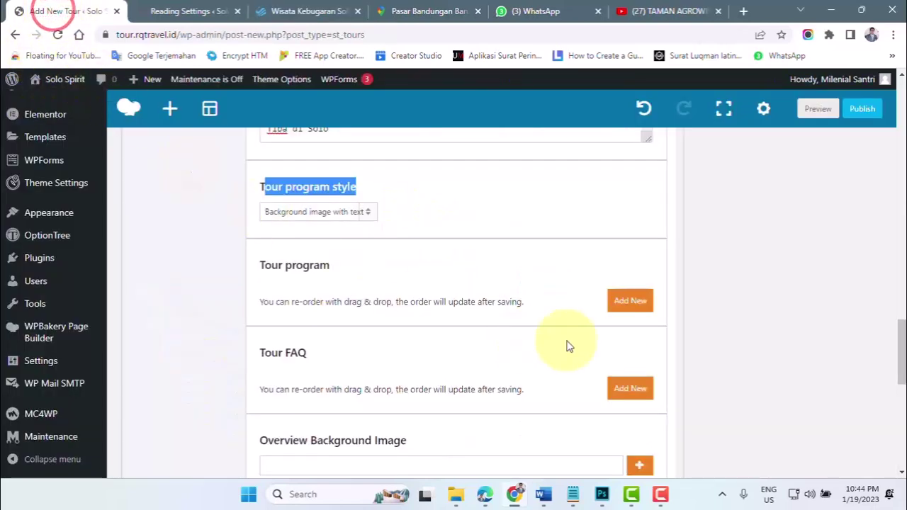
- Add a Tour program item titled 07.00 with sub title Solo Bandungan Semarang
left_click(632, 303)
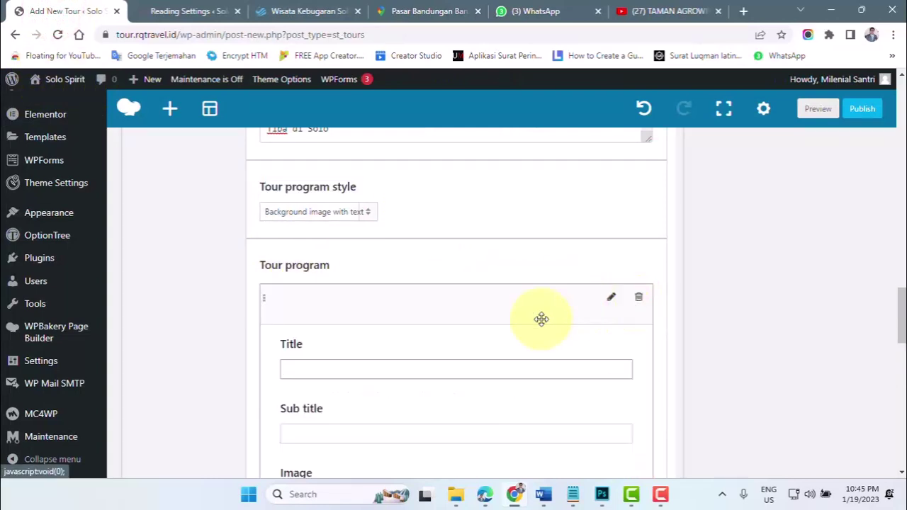
left_click(295, 372)
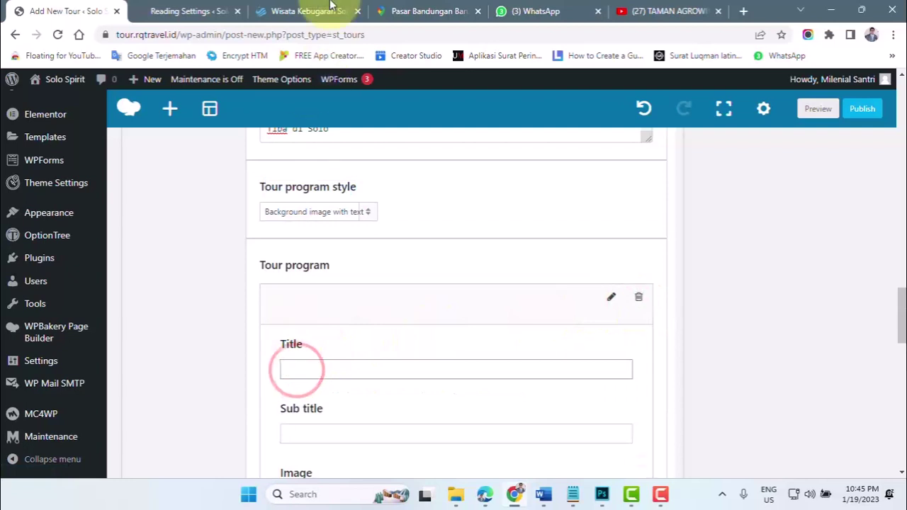
left_click(308, 12)
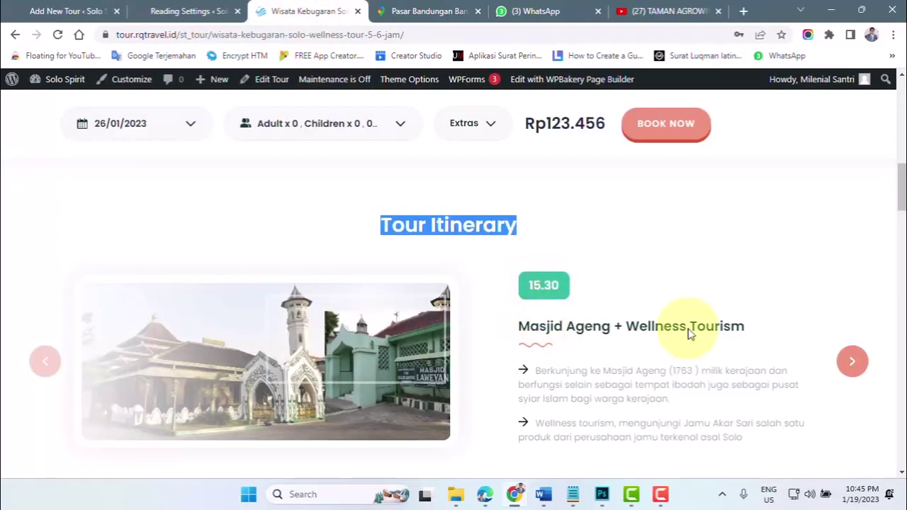
key("ctrl+1")
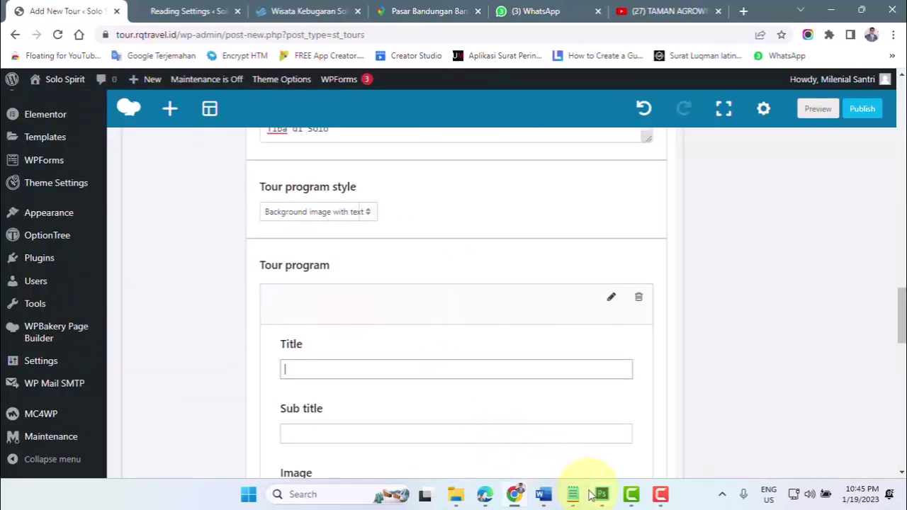
left_click(290, 366)
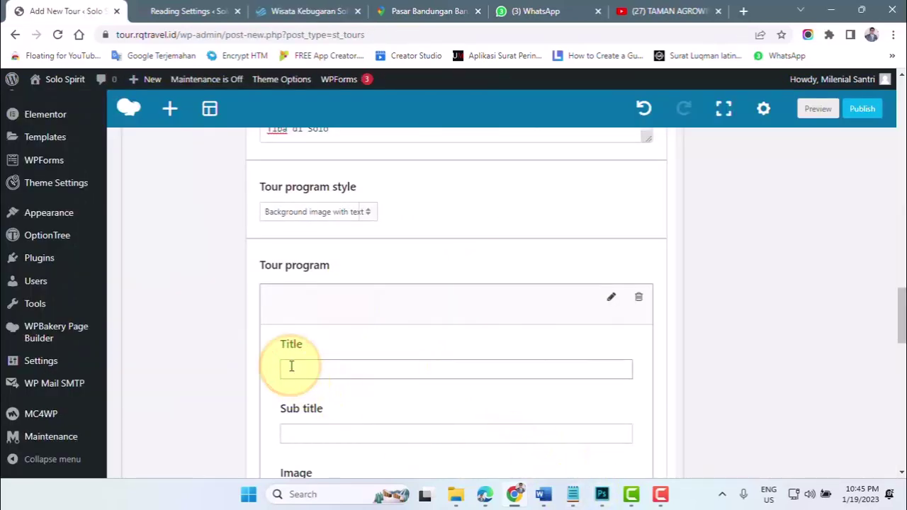
type("07.00")
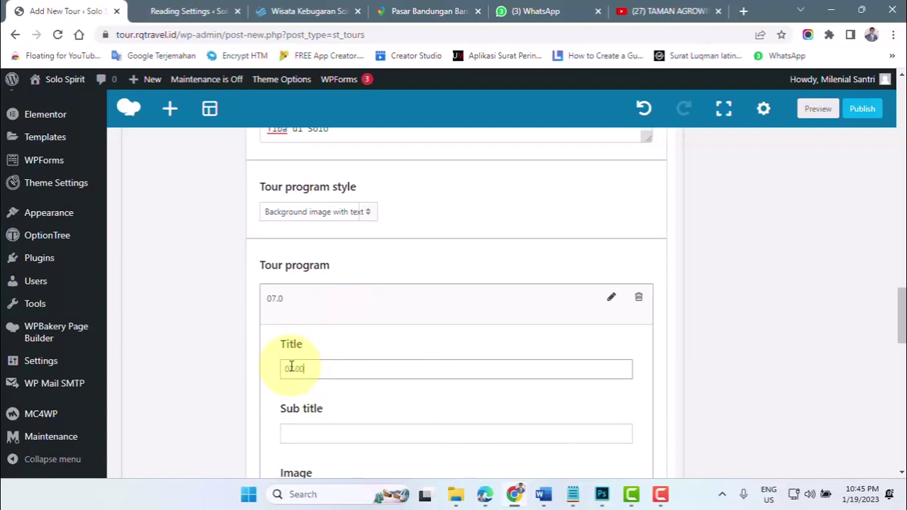
left_click(306, 437)
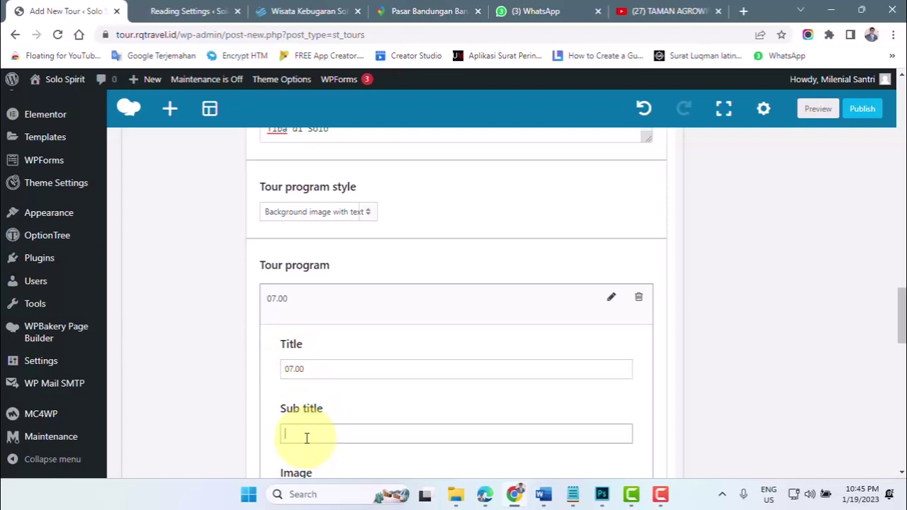
scroll(306, 439, "down", 1)
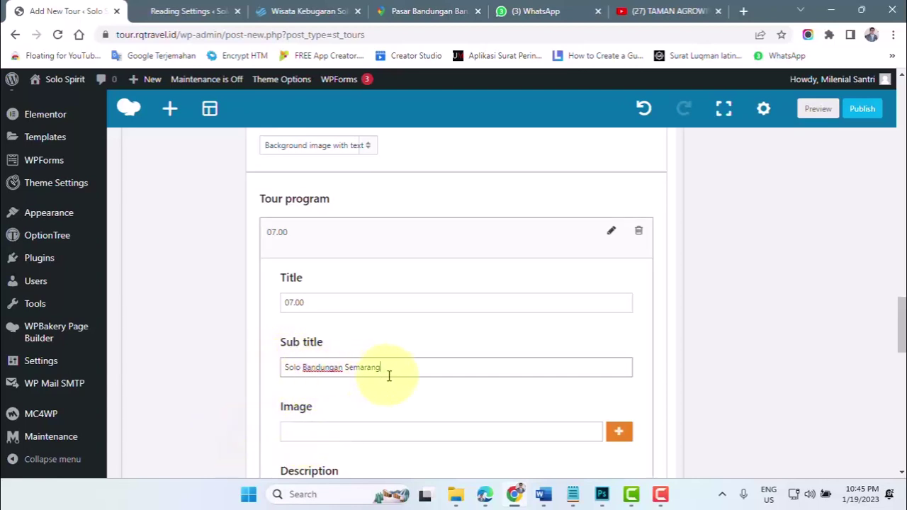
scroll(389, 376, "down", 2)
- Attach the Taman Bunga New Celosia Bandungan pagoda garden photo as the 07.00 item's image
left_click(619, 300)
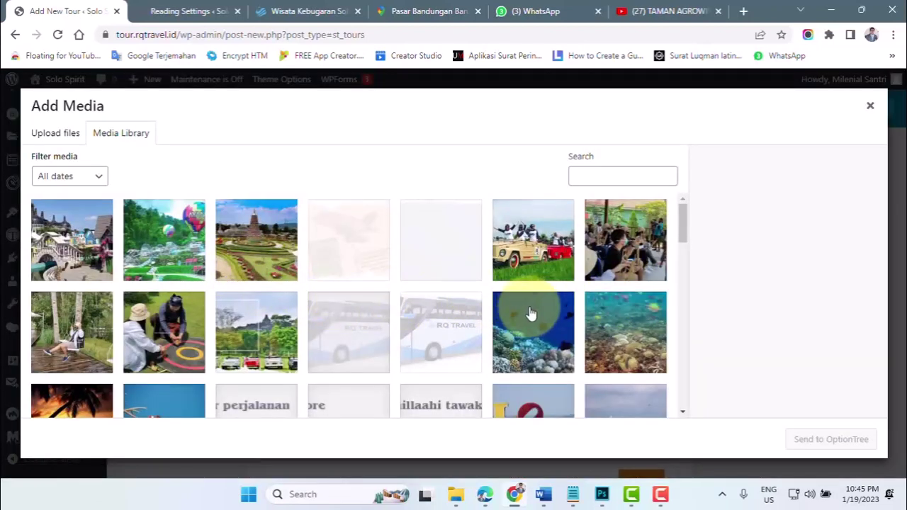
left_click(262, 259)
left_click(833, 440)
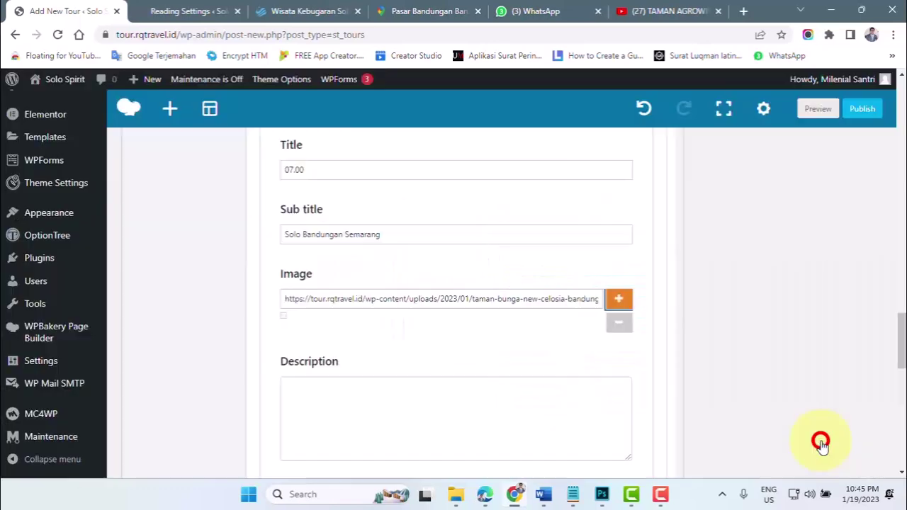
scroll(362, 319, "down", 2)
left_click(351, 314)
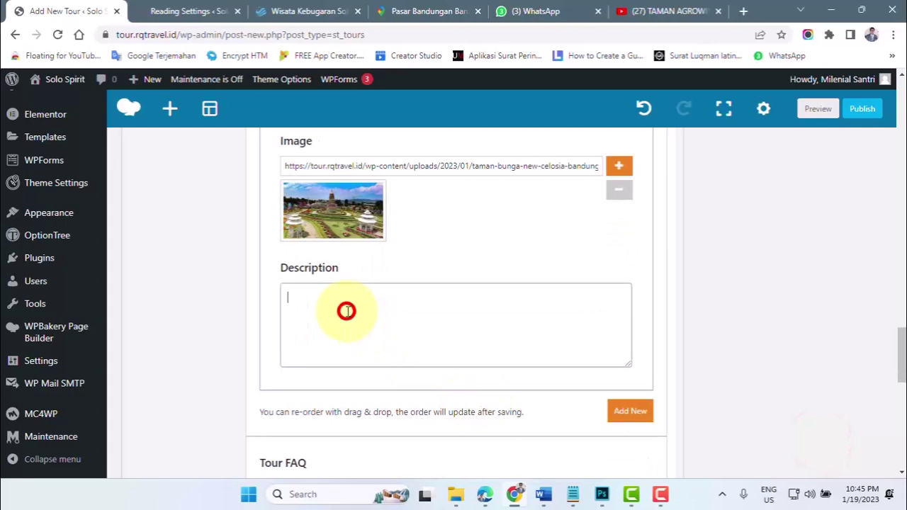
left_click(540, 498)
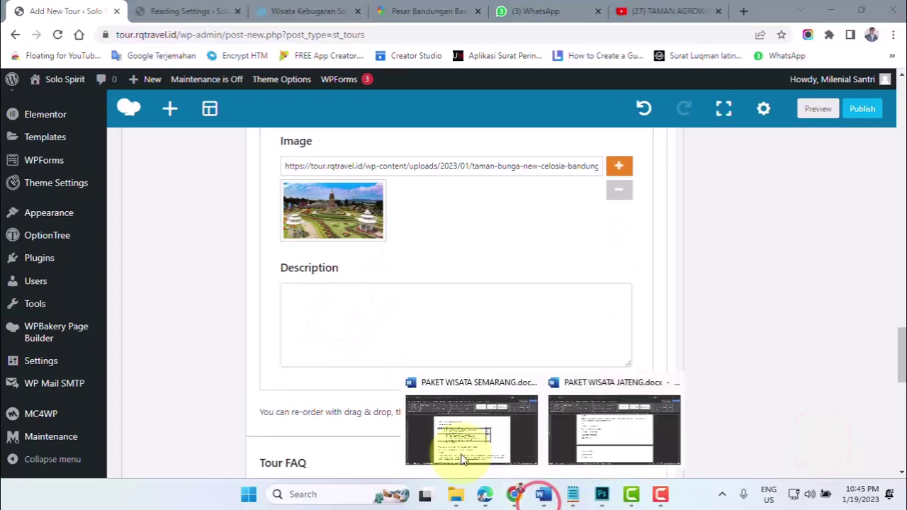
- Open PAKET WISATA SEMARANG and find the itinerary list from Berangkat dari Solo to Tiba di Solo
left_click(461, 458)
scroll(311, 370, "down", 3)
scroll(312, 371, "down", 3)
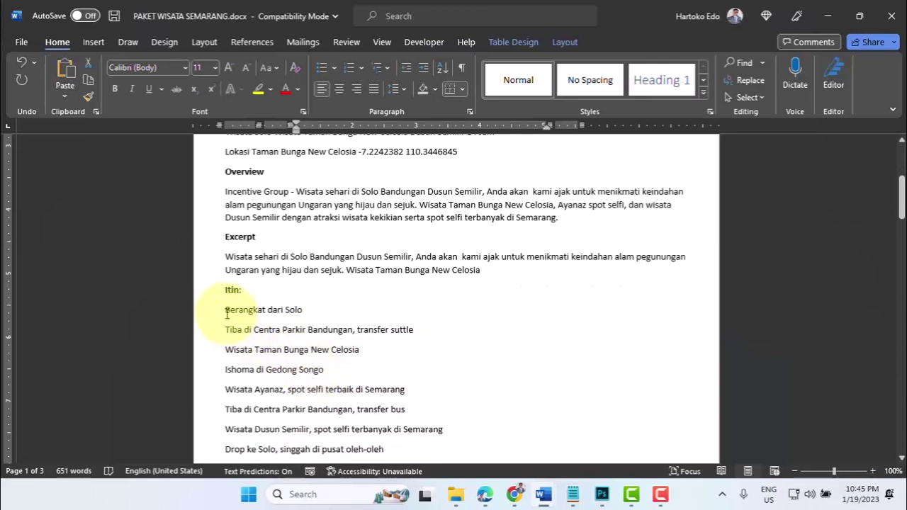
left_click(226, 312)
scroll(333, 358, "down", 2)
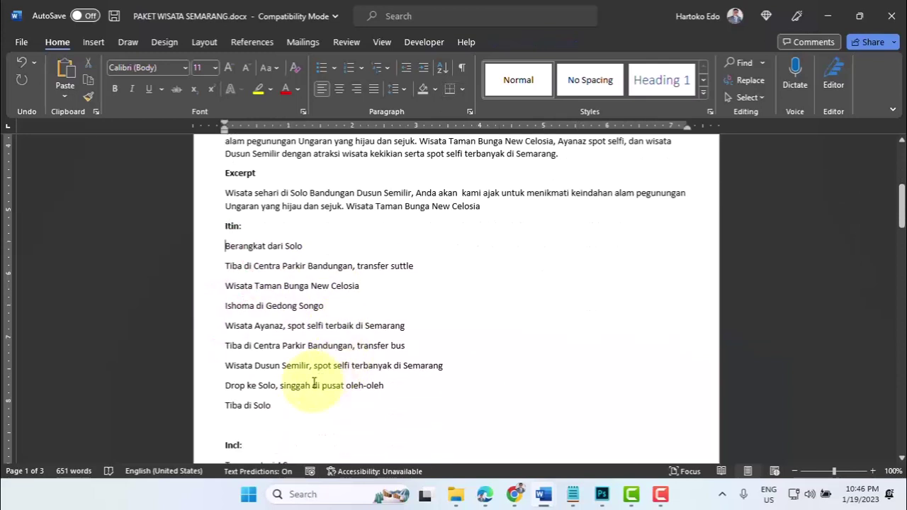
left_click(276, 406, "shift")
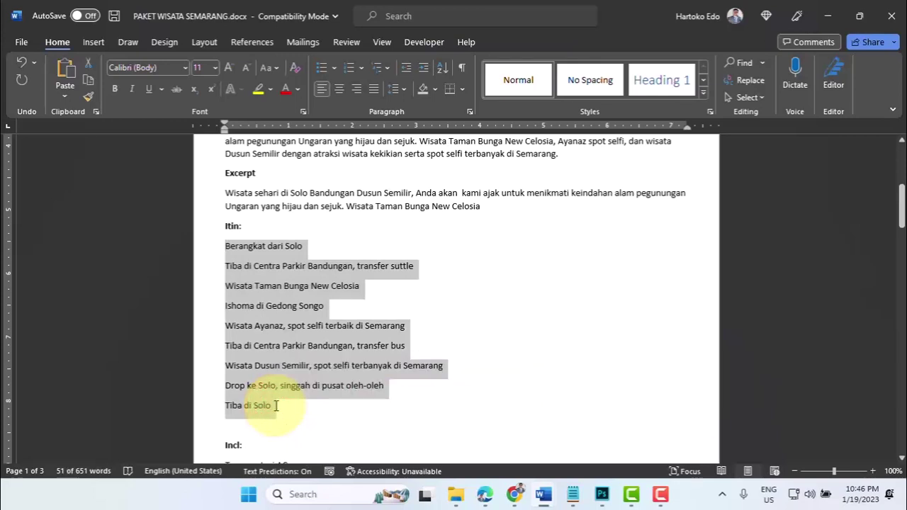
left_click(295, 305)
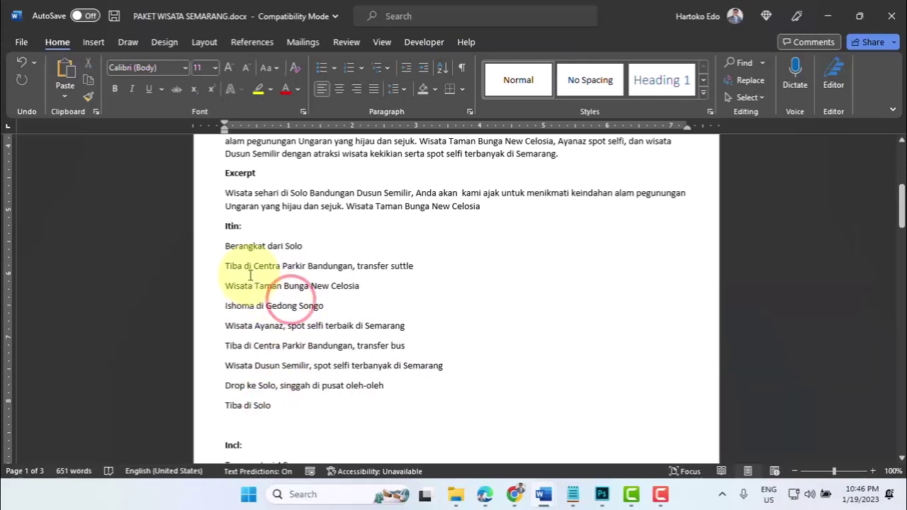
- Select and copy the first three lines, Berangkat dari Solo through Wisata Taman Bunga New Celosia
left_click(221, 246)
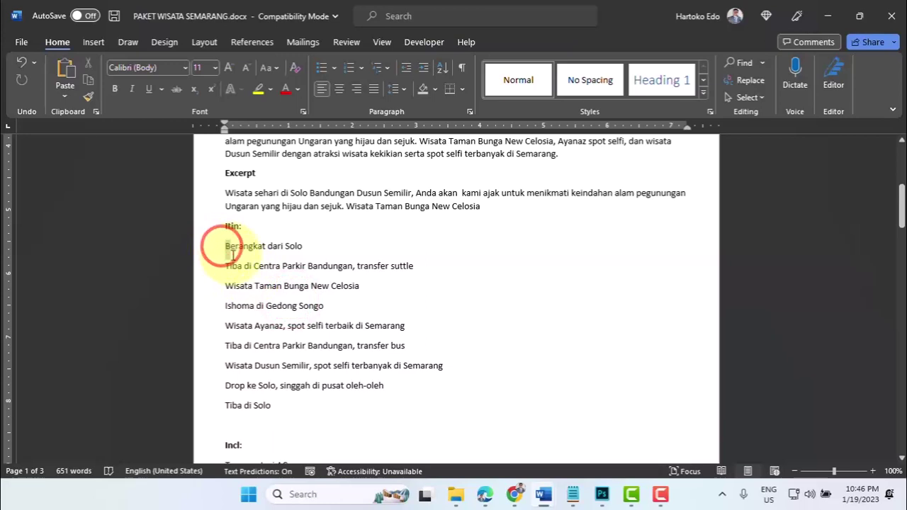
left_click(226, 246)
left_click(227, 266)
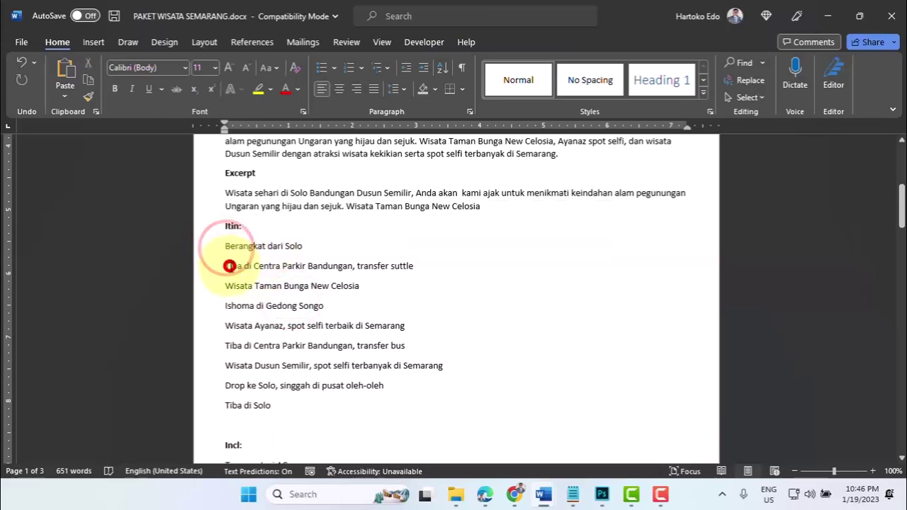
left_click(226, 285)
left_click(231, 308)
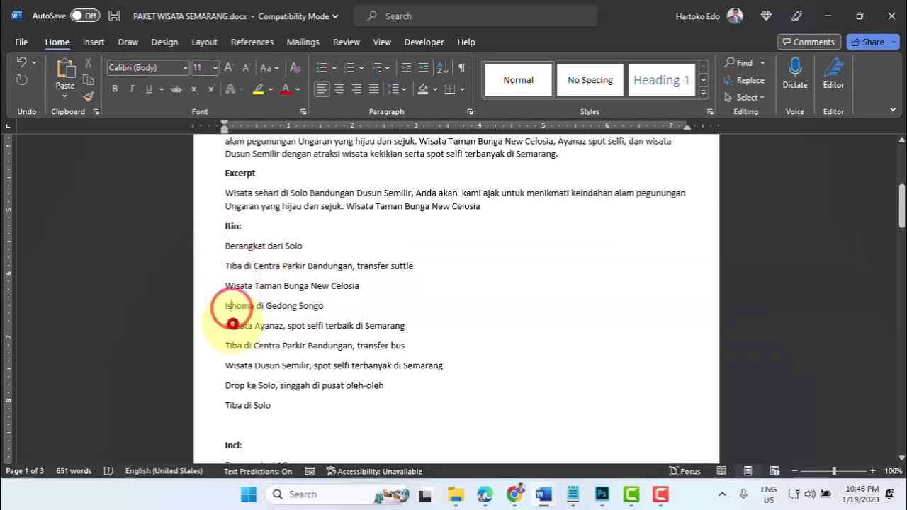
left_click(234, 326)
left_click(236, 346)
left_click(236, 366)
left_click(236, 386)
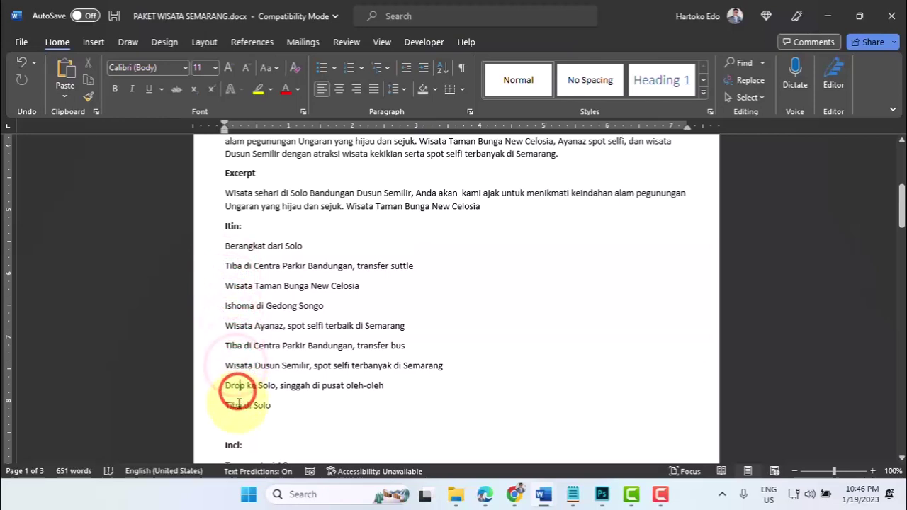
left_click(240, 405)
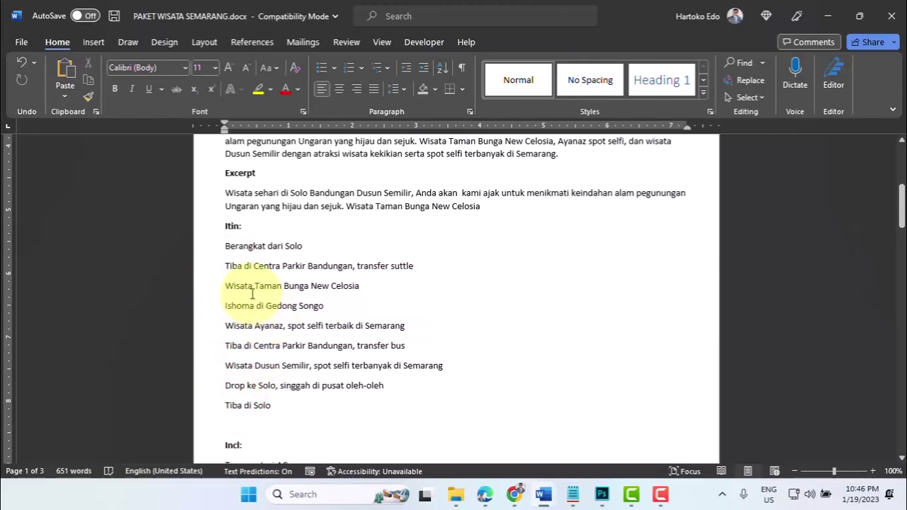
left_click_drag(226, 246, 354, 286)
key("ctrl+c")
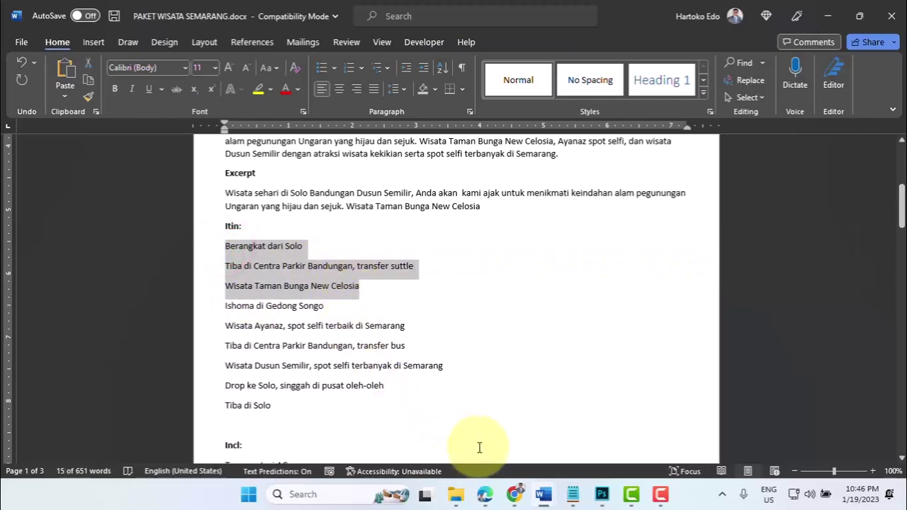
left_click(521, 498)
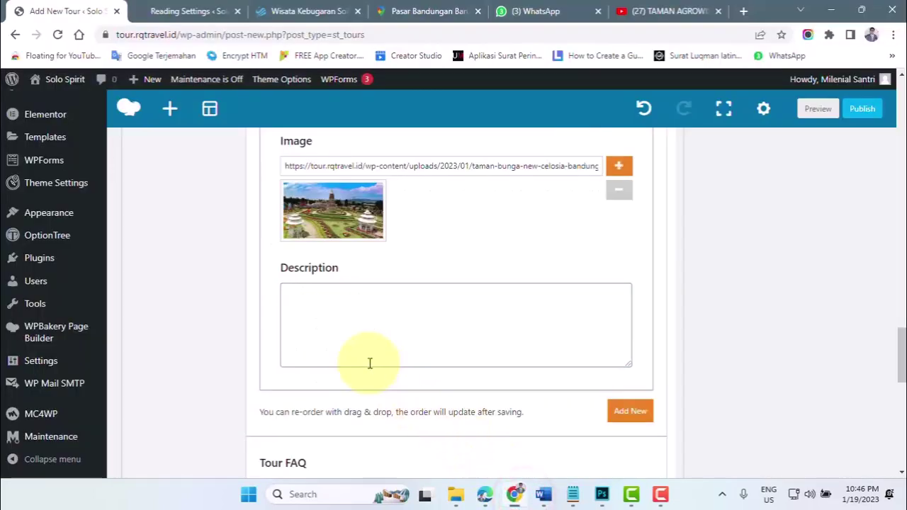
- Paste the three itinerary lines into the 07.00 Description and insert Celosia into its sub title
key("ctrl+v")
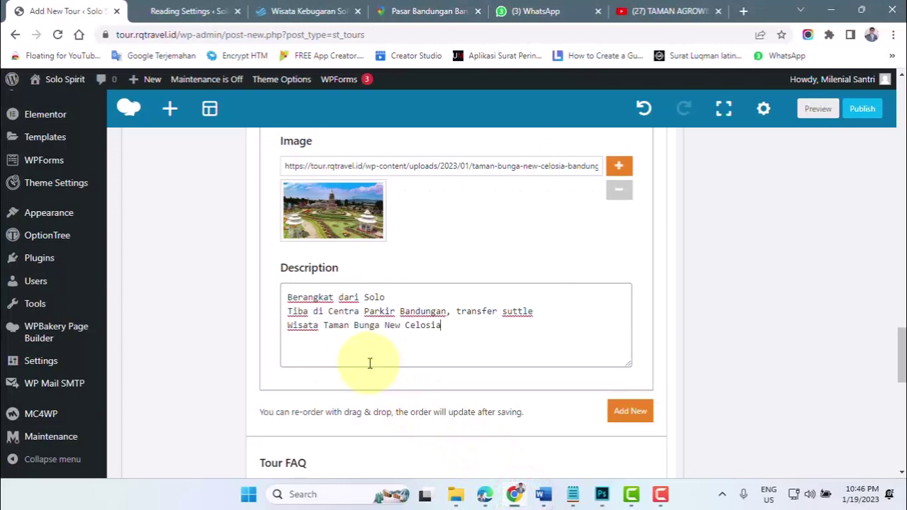
scroll(373, 354, "up", 1)
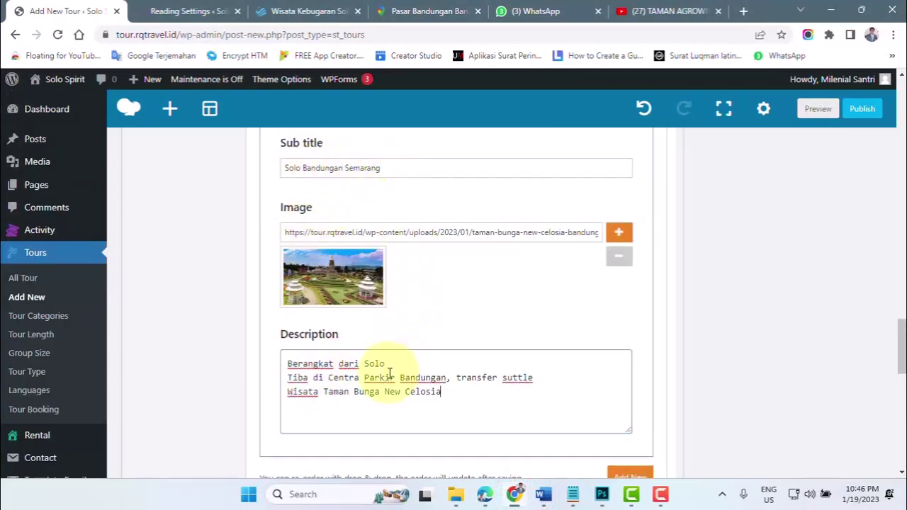
left_click(448, 393)
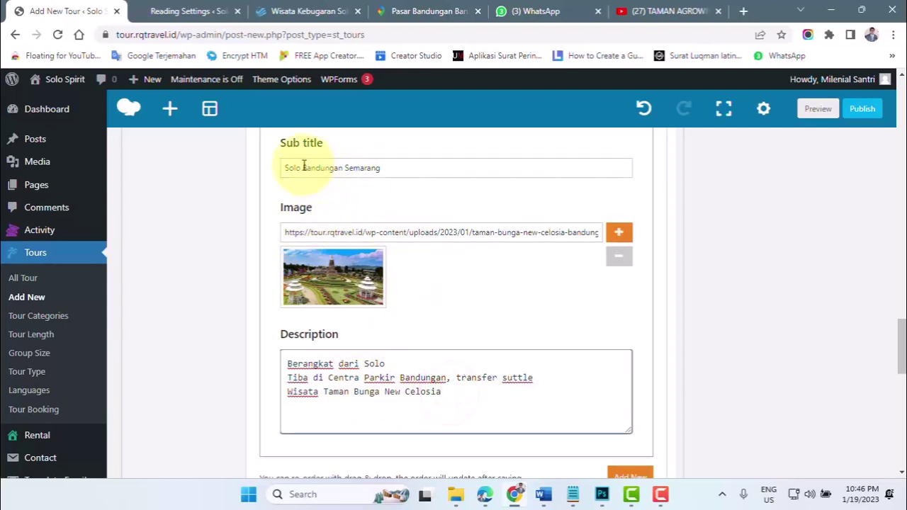
left_click_drag(303, 168, 343, 169)
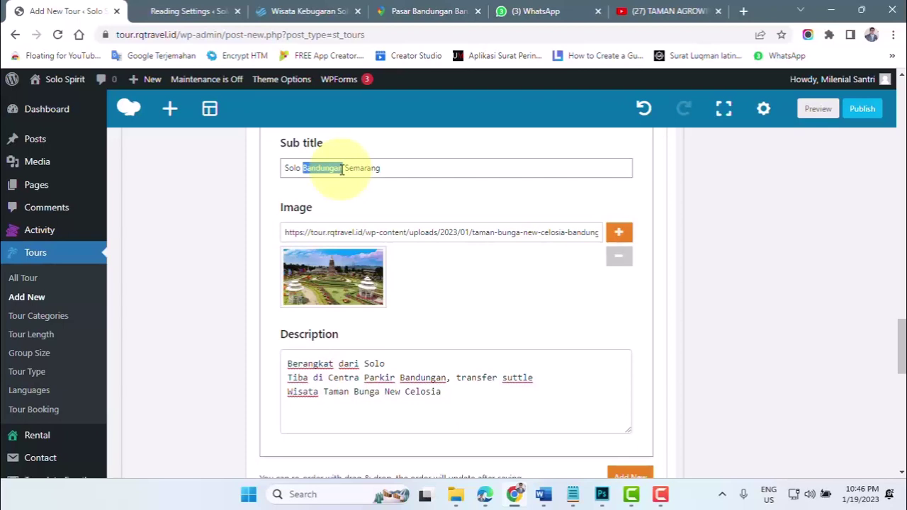
left_click(300, 168)
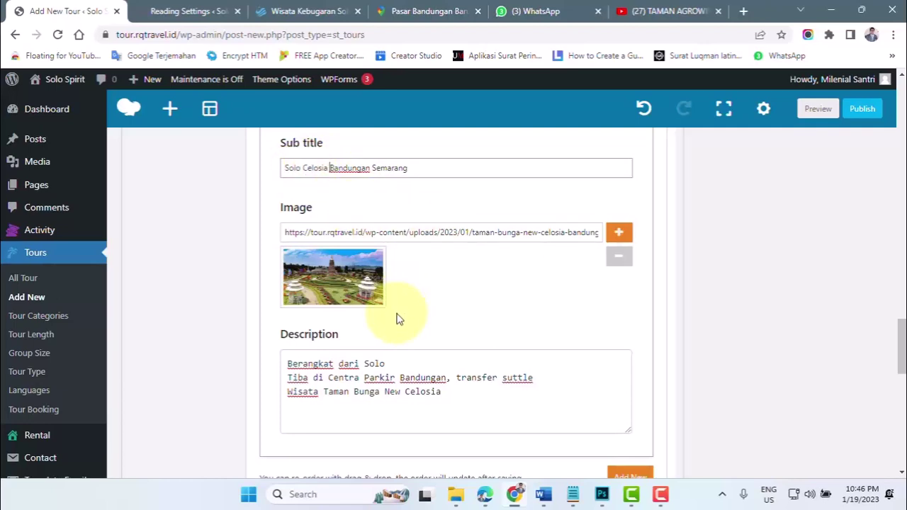
scroll(396, 328, "down", 1)
scroll(457, 315, "up", 2)
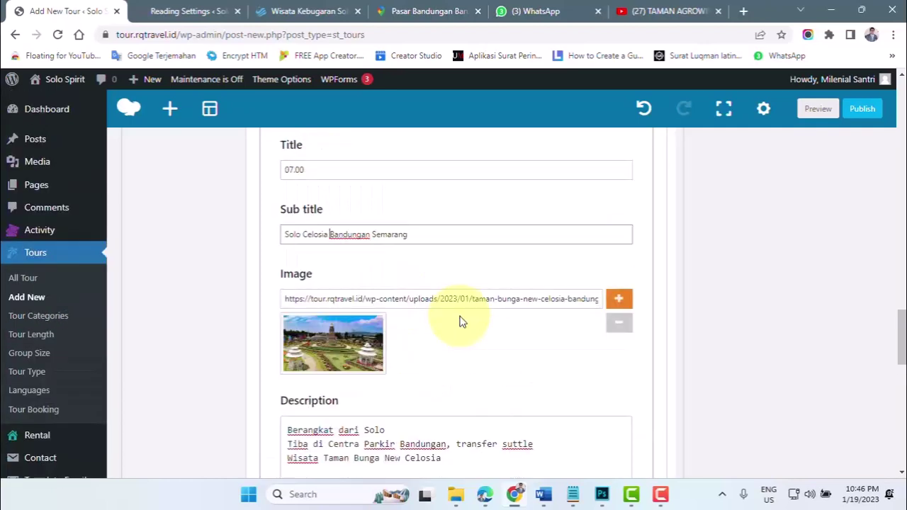
scroll(495, 334, "up", 2)
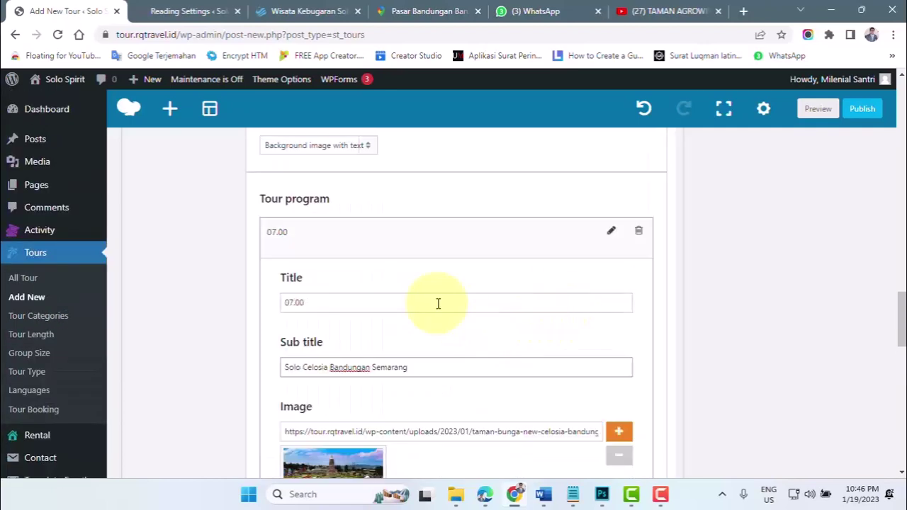
- Collapse the 07.00 item and add a second Tour program item
left_click(612, 233)
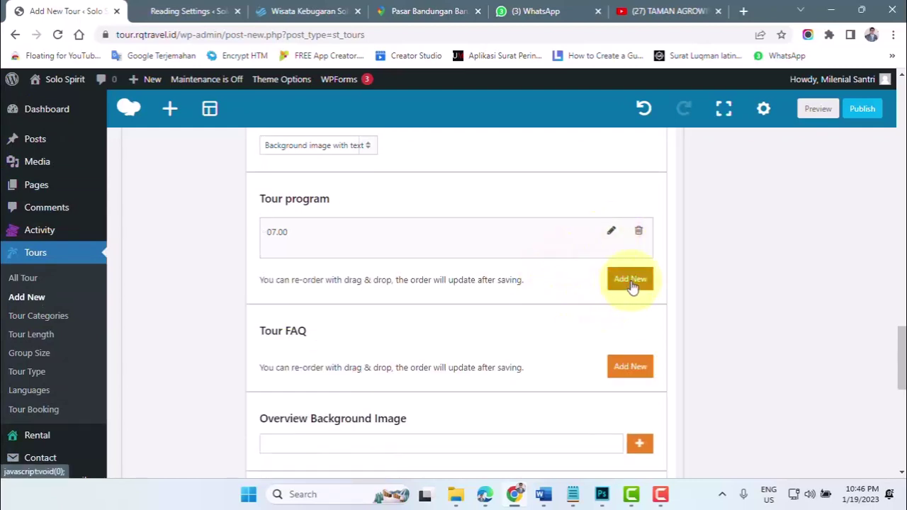
left_click(631, 282)
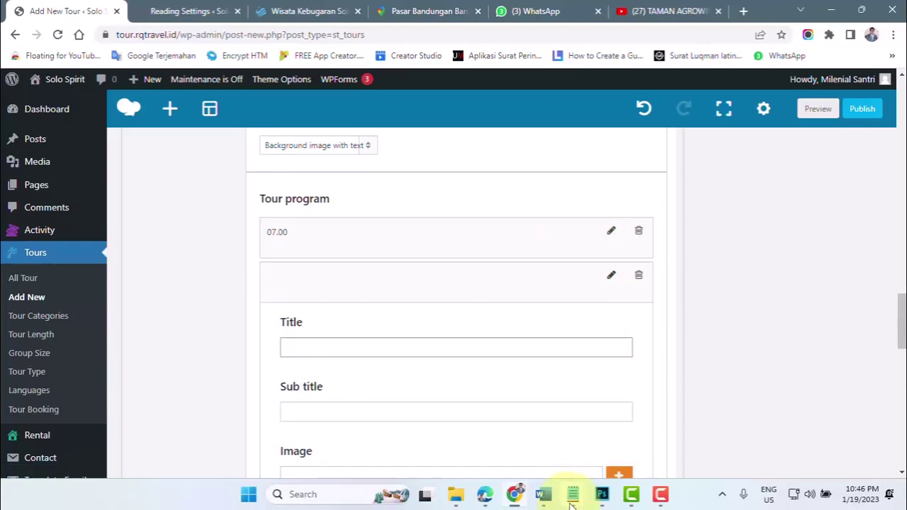
left_click(545, 495)
left_click(487, 465)
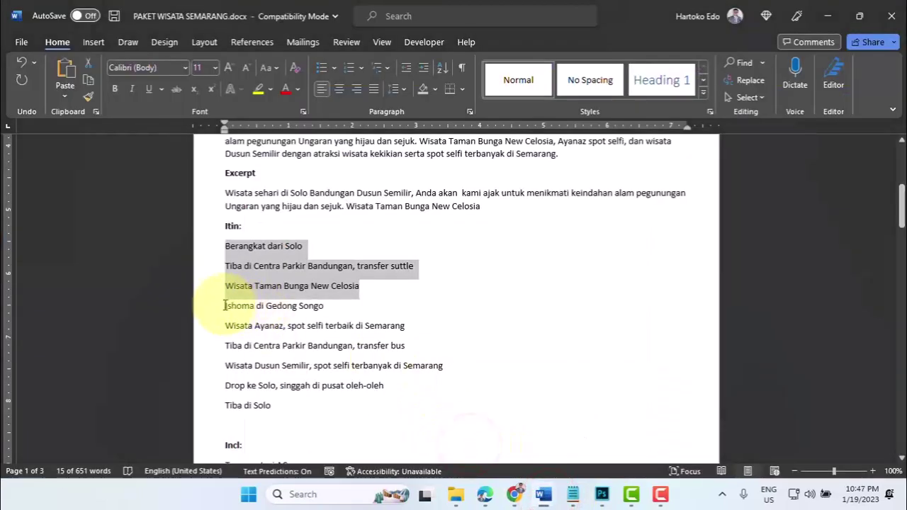
- Copy the Ishoma di Gedong Songo, Wisata Ayanaz and Centra Parkir Bandungan bus lines
left_click_drag(224, 304, 399, 346)
key("ctrl+c")
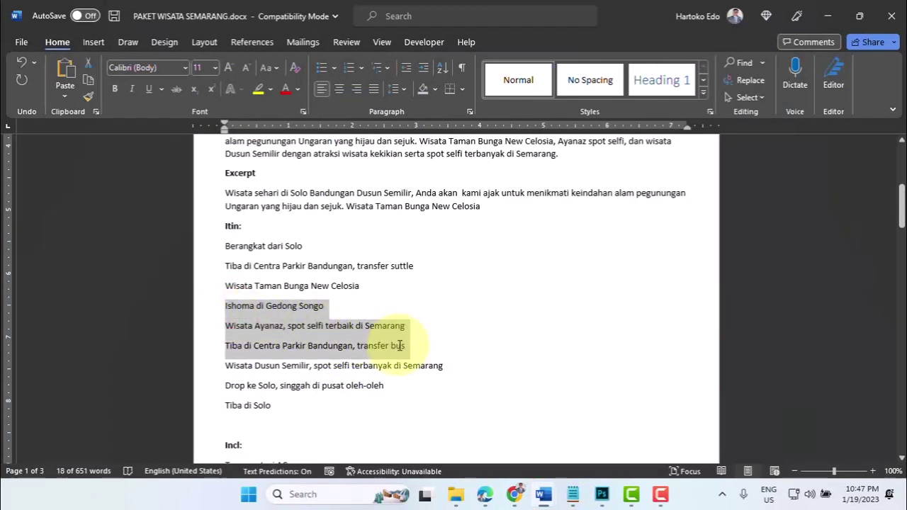
left_click(517, 498)
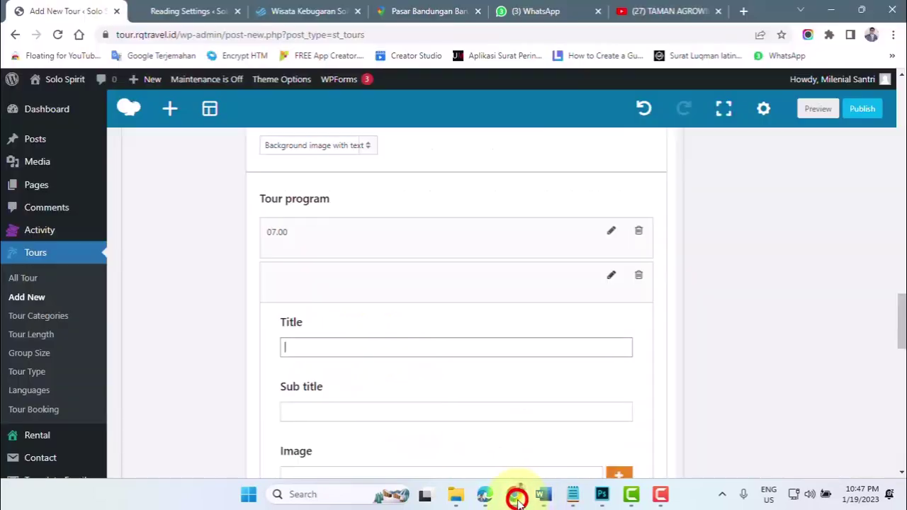
- Paste the next three itinerary stops as the description and attach ayanaz-bandungan-semarang.jpg as the image
scroll(300, 452, "down", 3)
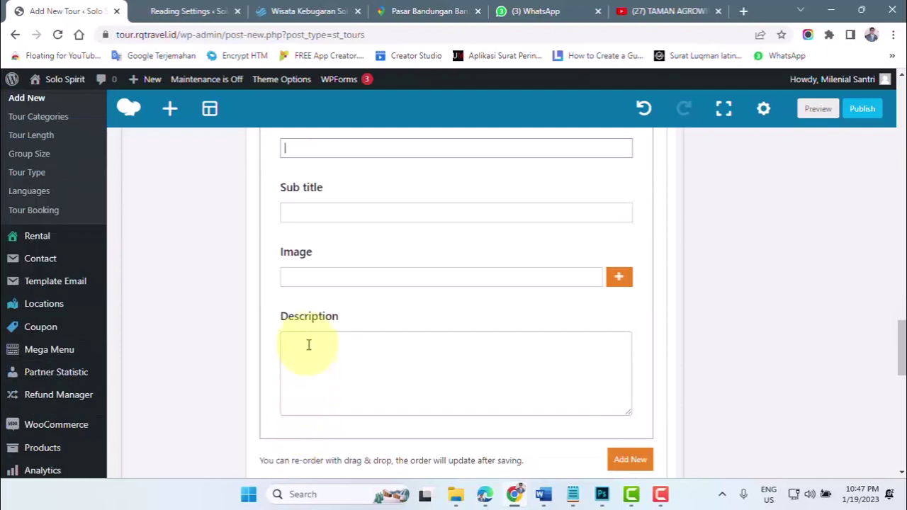
left_click(308, 341)
key("ctrl+v")
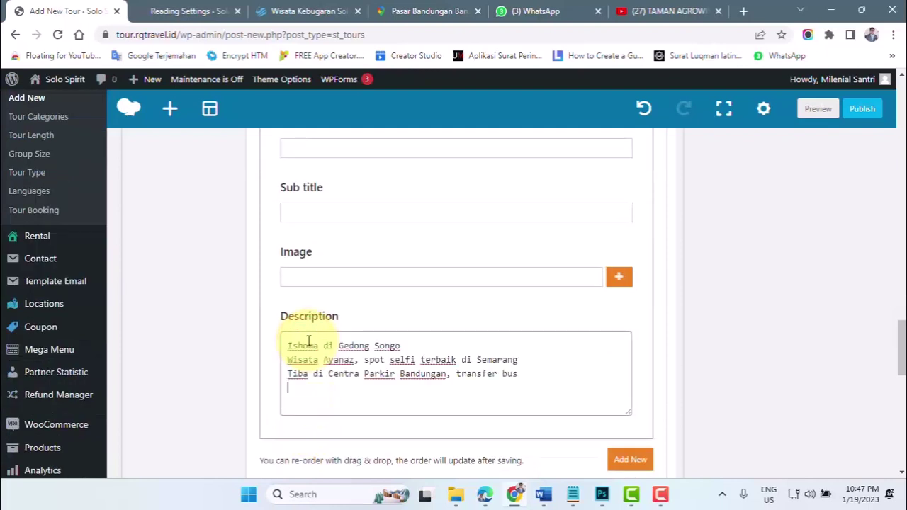
left_click(619, 278)
left_click(185, 252)
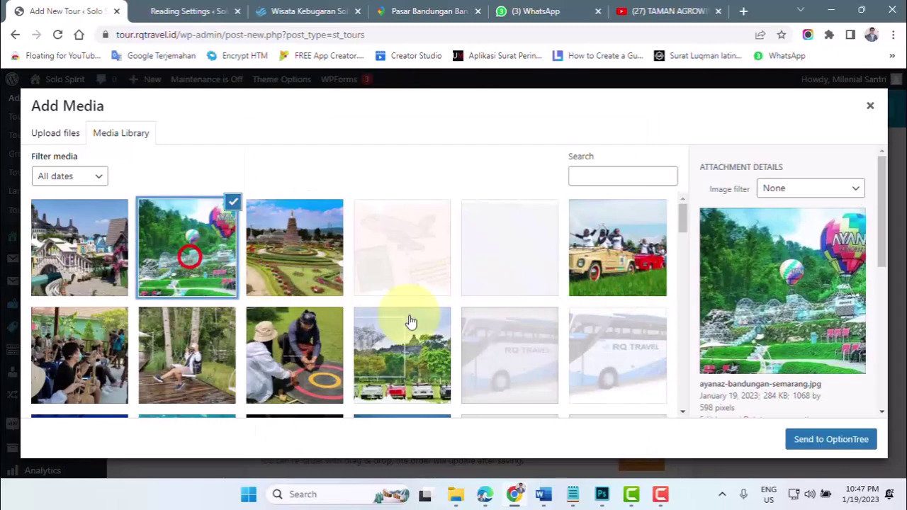
left_click(817, 441)
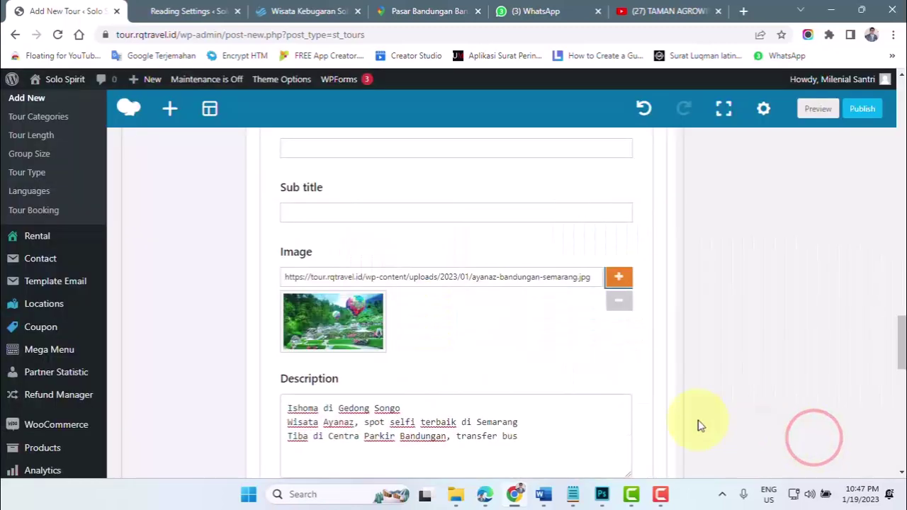
- Enter the sub title Ayanaz Spot Selfi Terbaik and begin the item's title
scroll(466, 374, "up", 1)
left_click(297, 275)
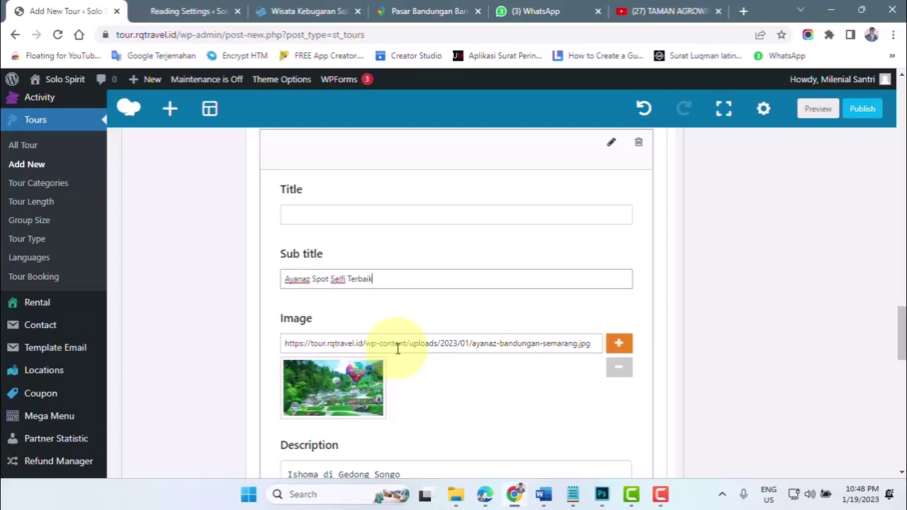
left_click(305, 209)
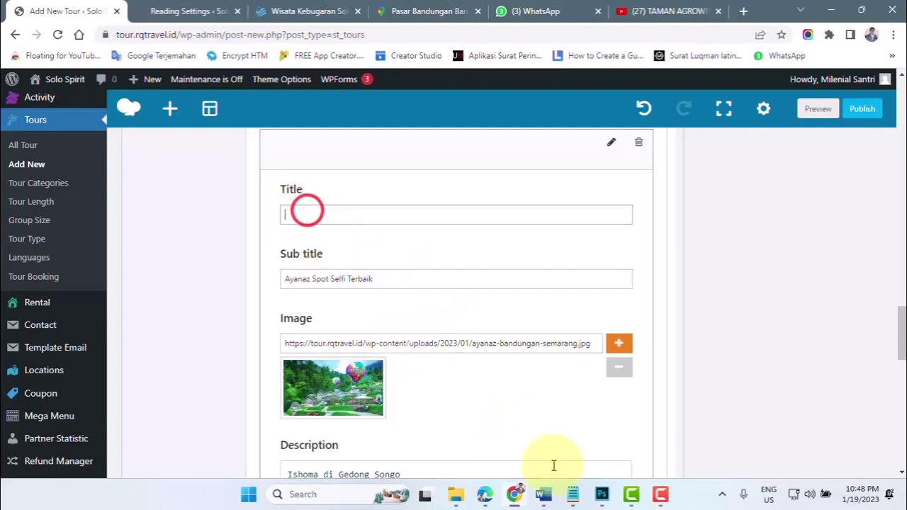
mouse_move(547, 493)
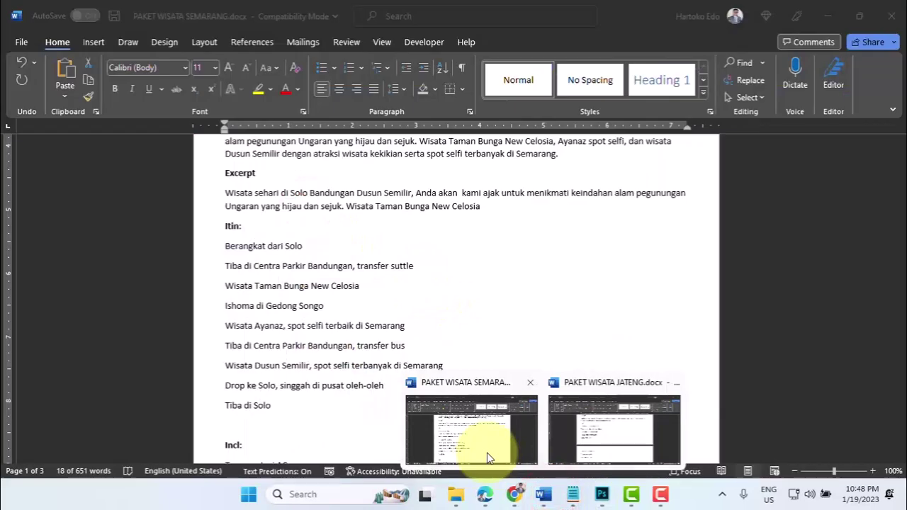
left_click(488, 457)
scroll(411, 365, "up", 5)
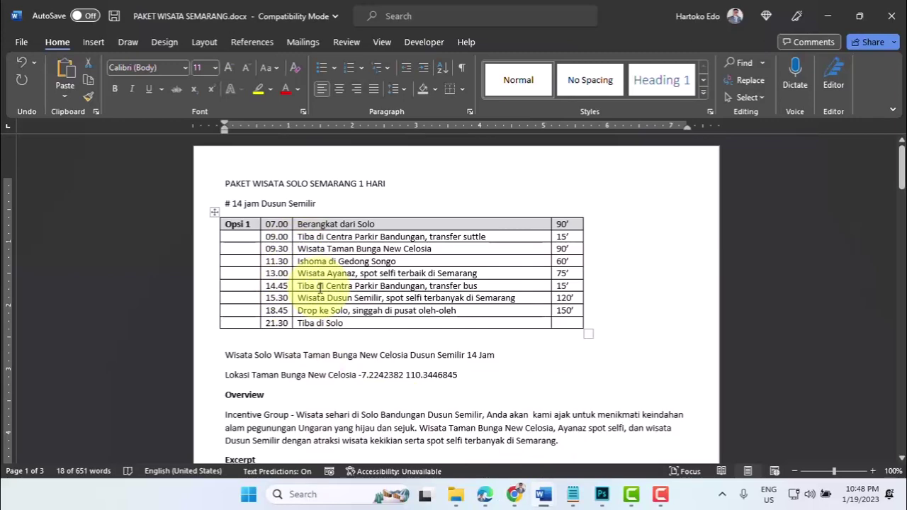
left_click(515, 494)
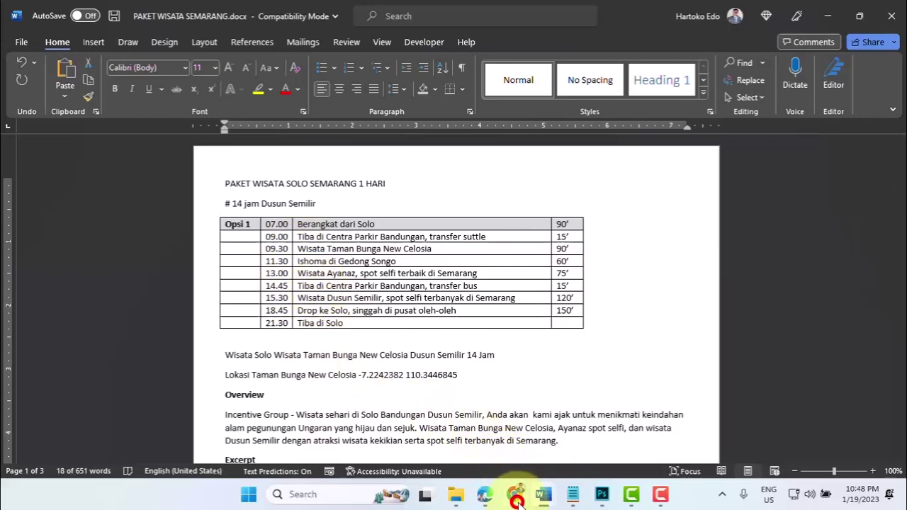
scroll(379, 411, "down", 4)
scroll(374, 301, "up", 5)
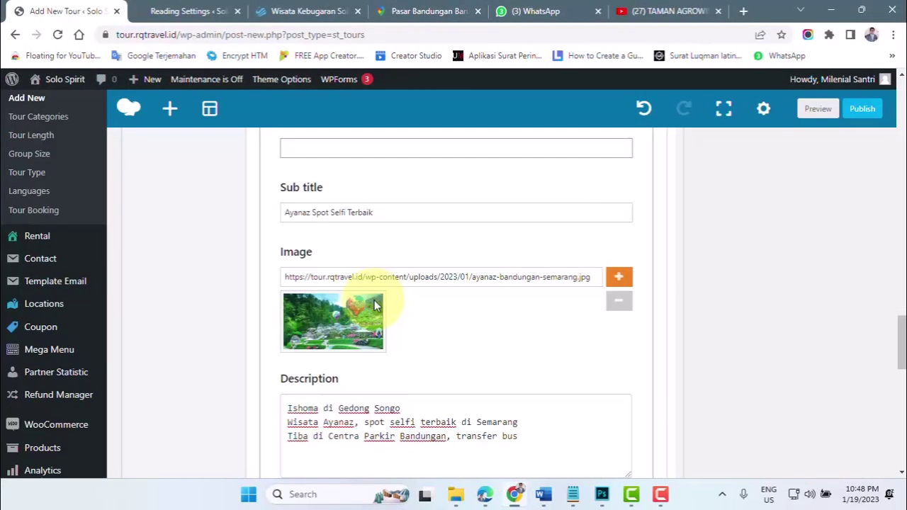
- Title the second program item 11.30
left_click(293, 275)
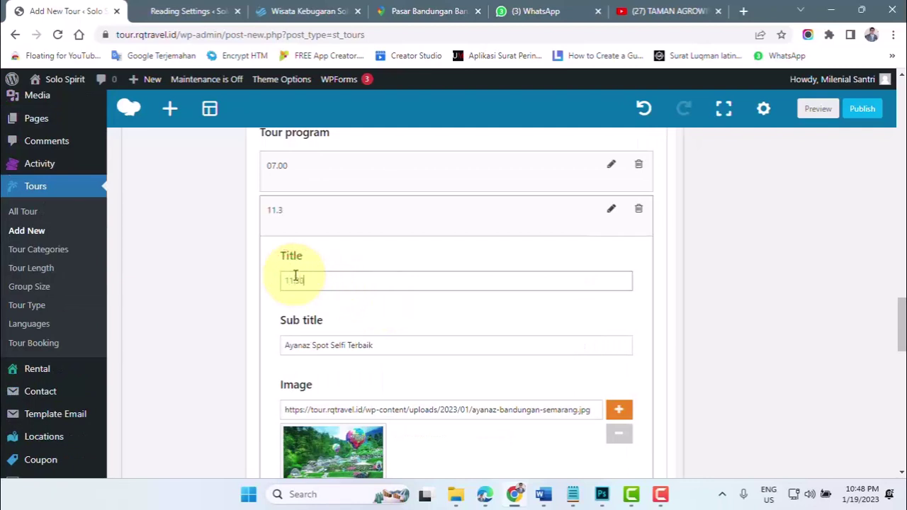
scroll(326, 312, "down", 3)
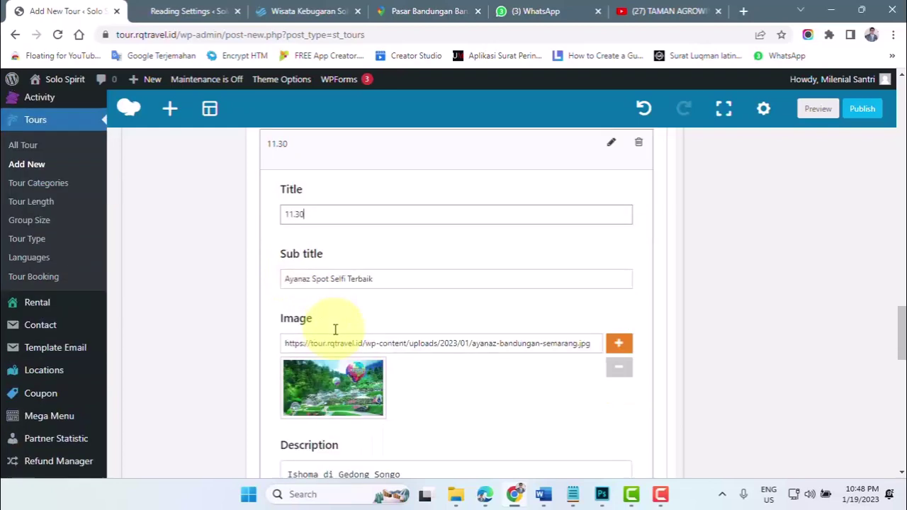
scroll(414, 346, "up", 3)
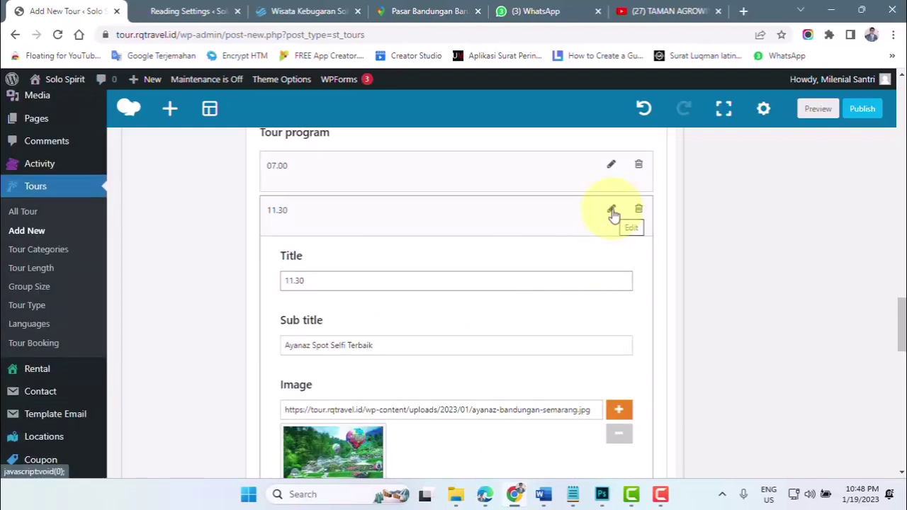
- Collapse the 11.30 item and add a third, empty Tour program item
left_click(612, 213)
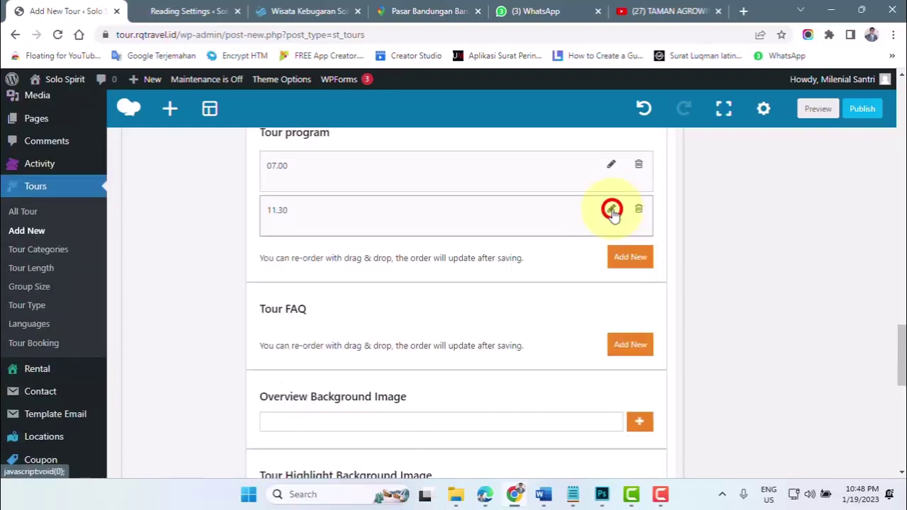
left_click(630, 258)
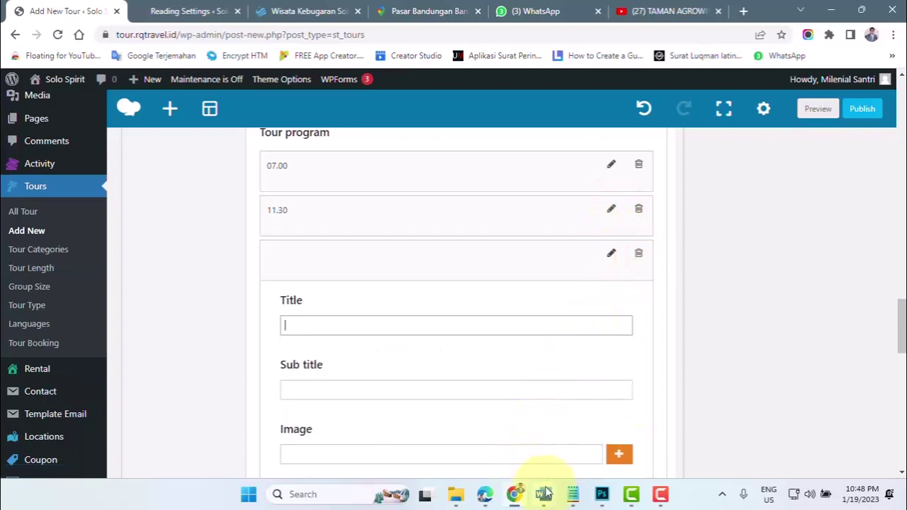
left_click(545, 497)
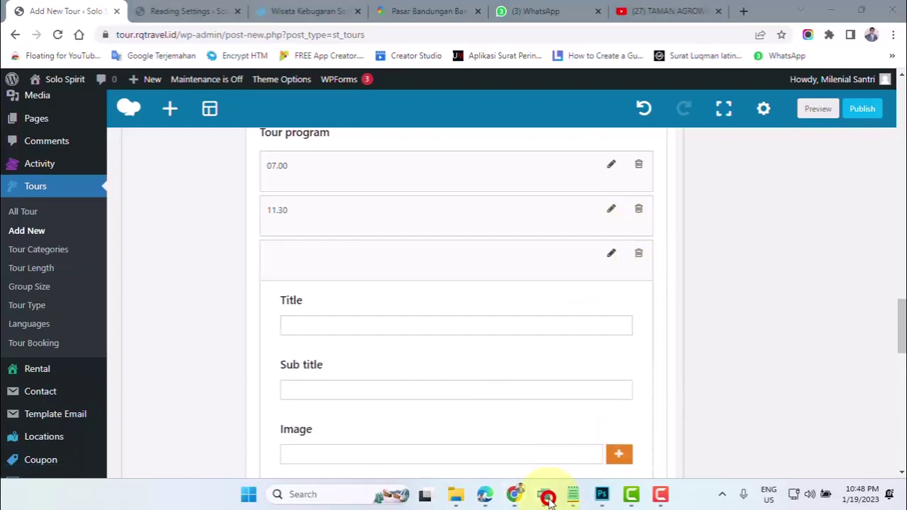
- In PAKET WISATA SEMARANG, select the lines Wisata Dusun Semilir through Tiba di Solo, then return to WordPress
left_click(467, 432)
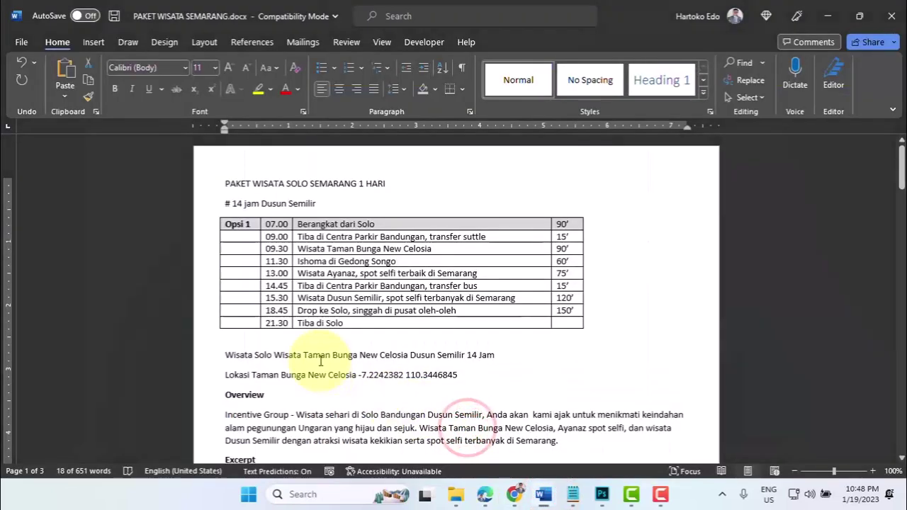
scroll(320, 362, "down", 6)
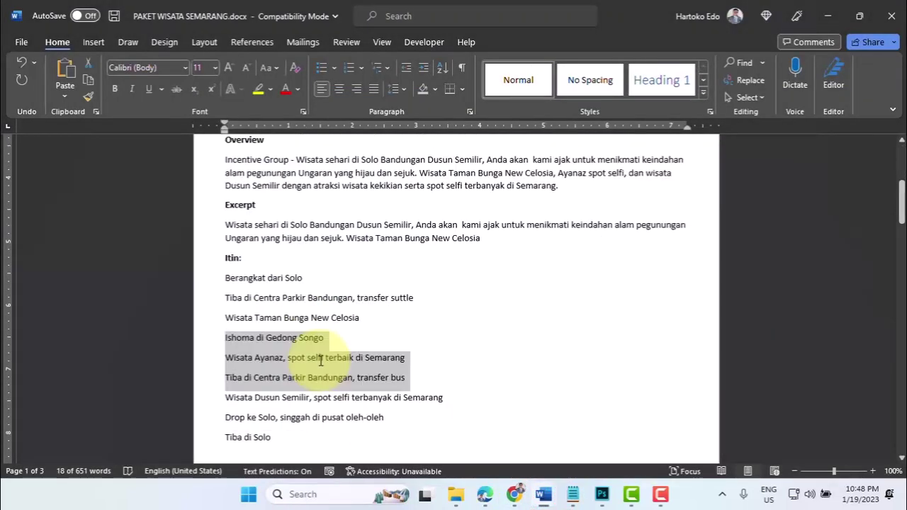
left_click(263, 395)
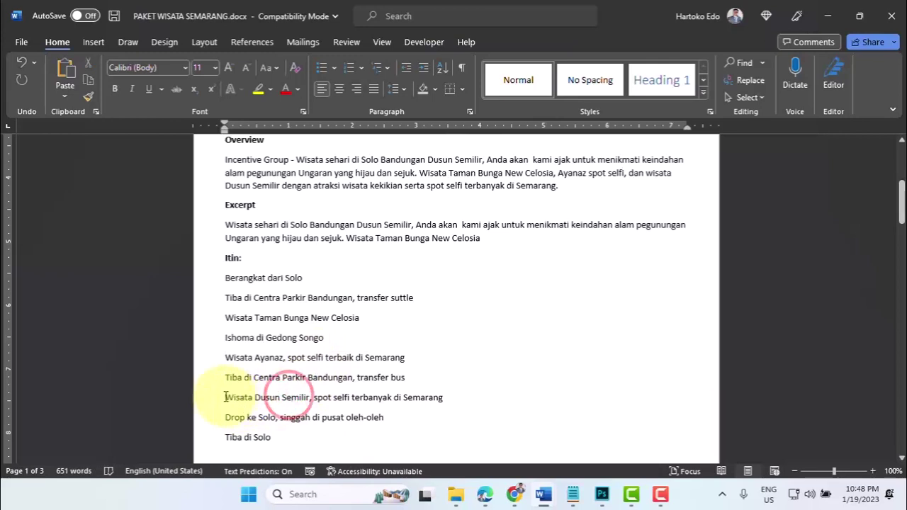
left_click_drag(224, 397, 275, 438)
key("ctrl+c")
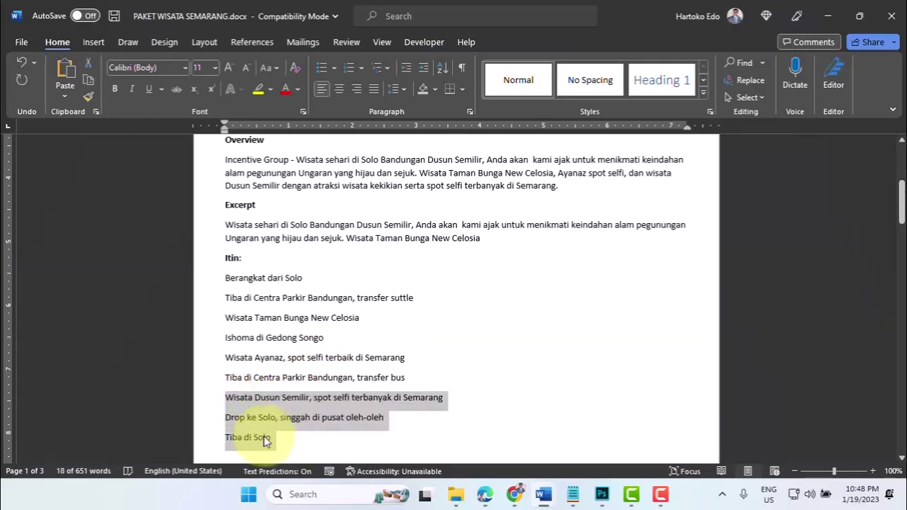
mouse_move(486, 498)
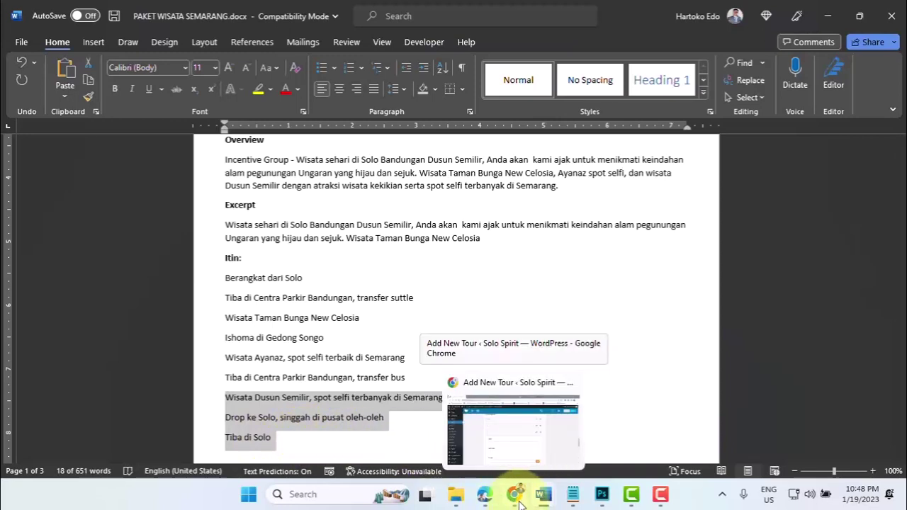
mouse_move(543, 496)
left_click(487, 424)
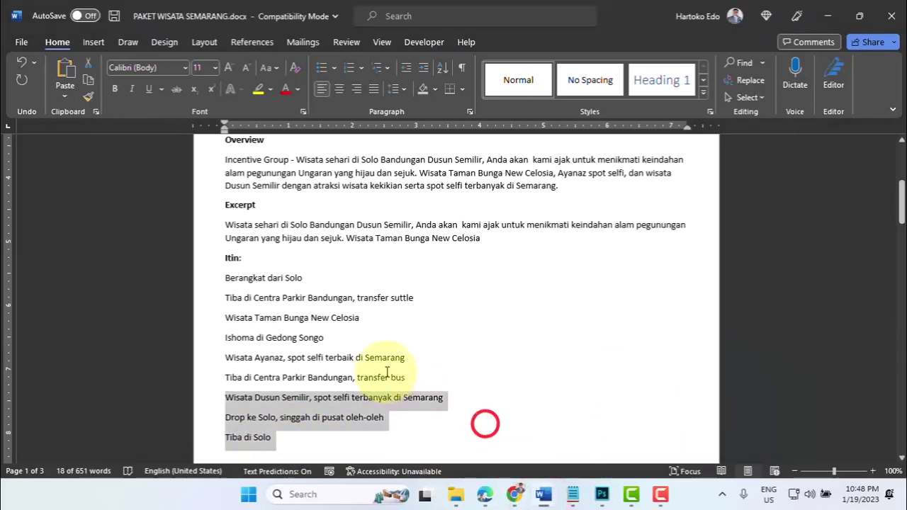
scroll(387, 372, "up", 4)
scroll(387, 372, "up", 1)
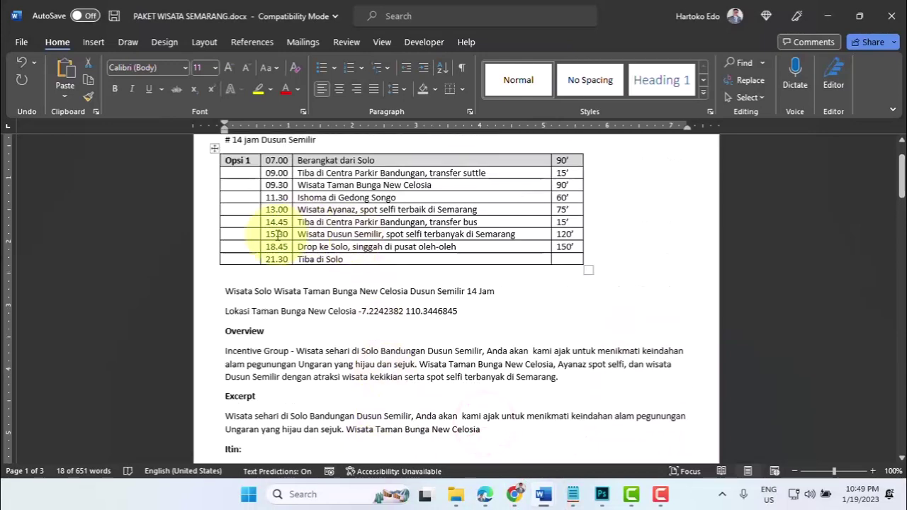
left_click(514, 494)
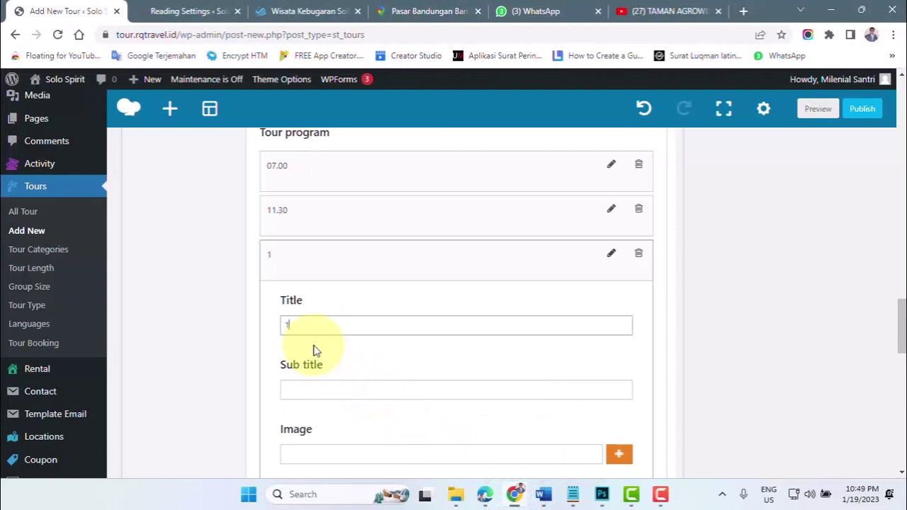
- Give the third program item title 15.30 and sub title Dusun Semilir
left_click(300, 390)
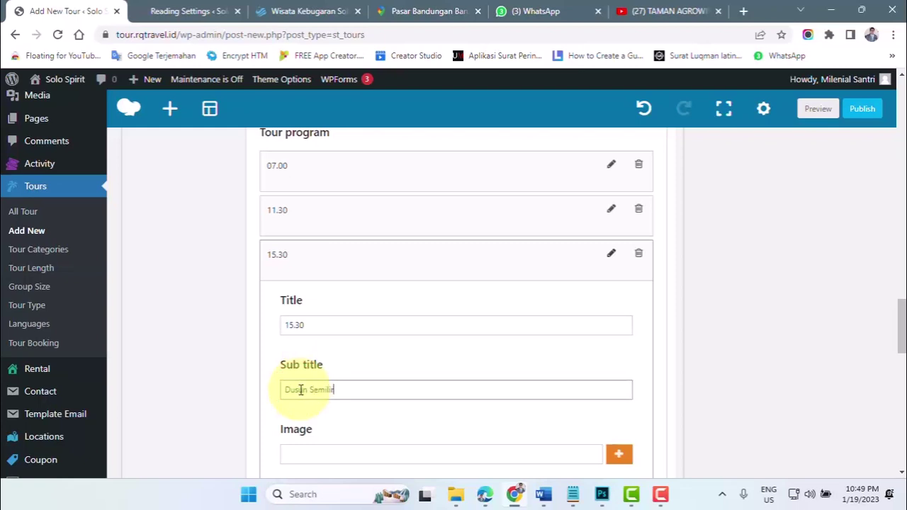
left_click(314, 451)
scroll(496, 439, "down", 2)
- Attach dusun-semilir.jpg as the item's image
left_click(620, 321)
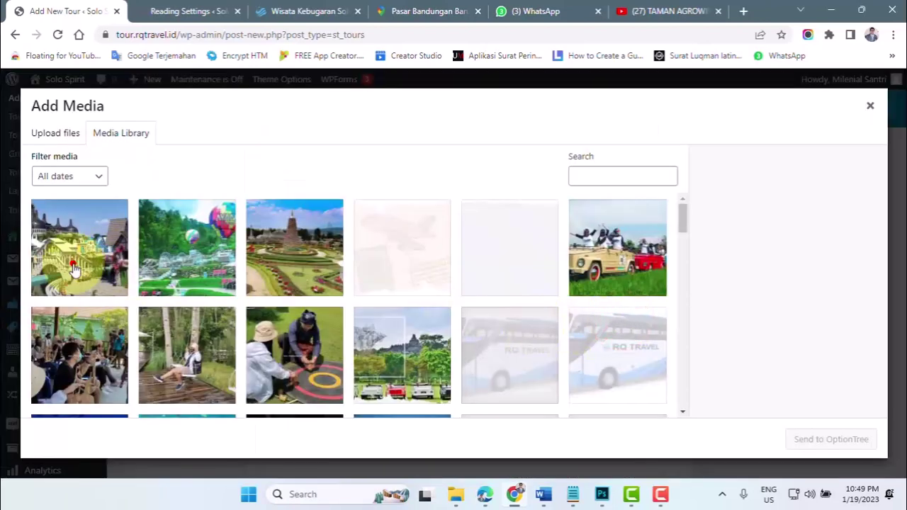
left_click(73, 264)
left_click(822, 441)
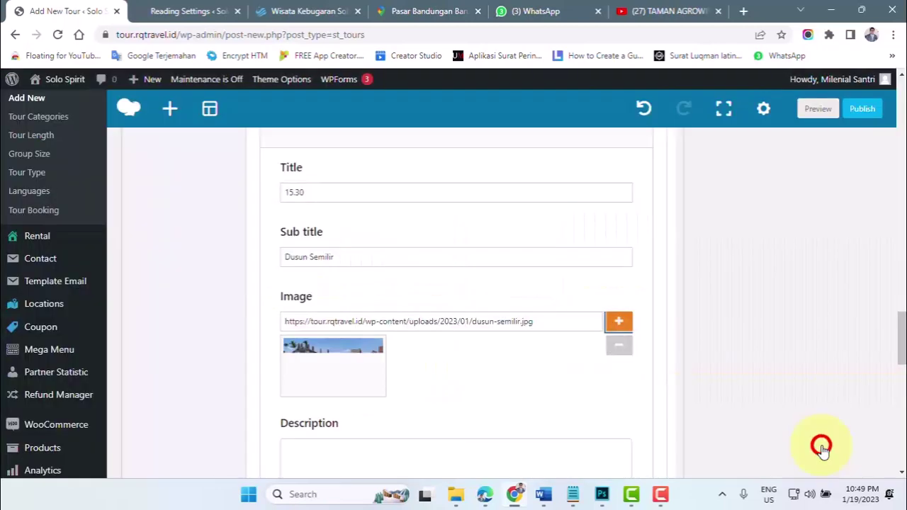
- Paste the three copied itinerary lines into the item's Description
scroll(489, 358, "down", 3)
left_click(334, 254)
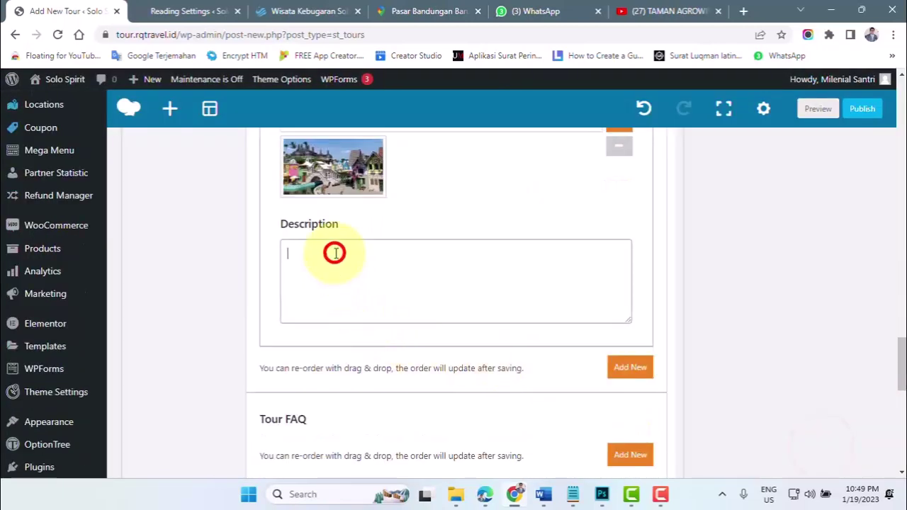
key("ctrl+v")
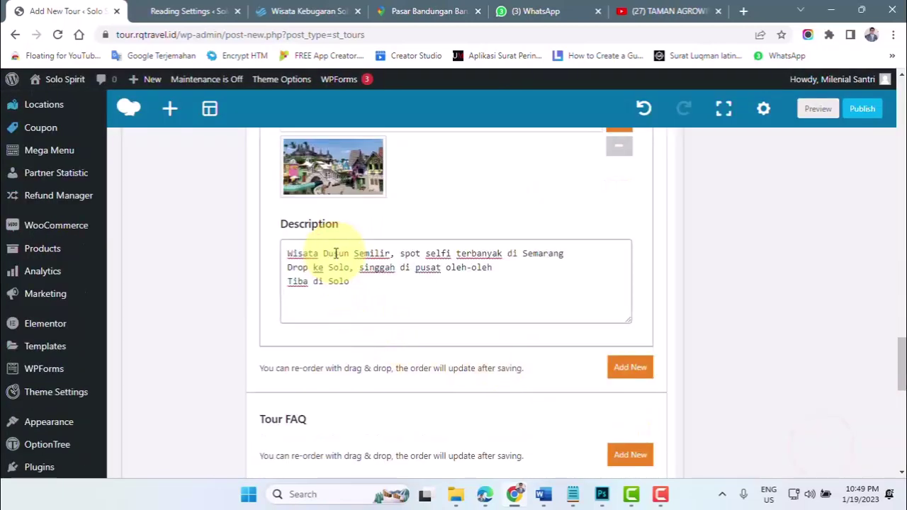
scroll(330, 295, "down", 2)
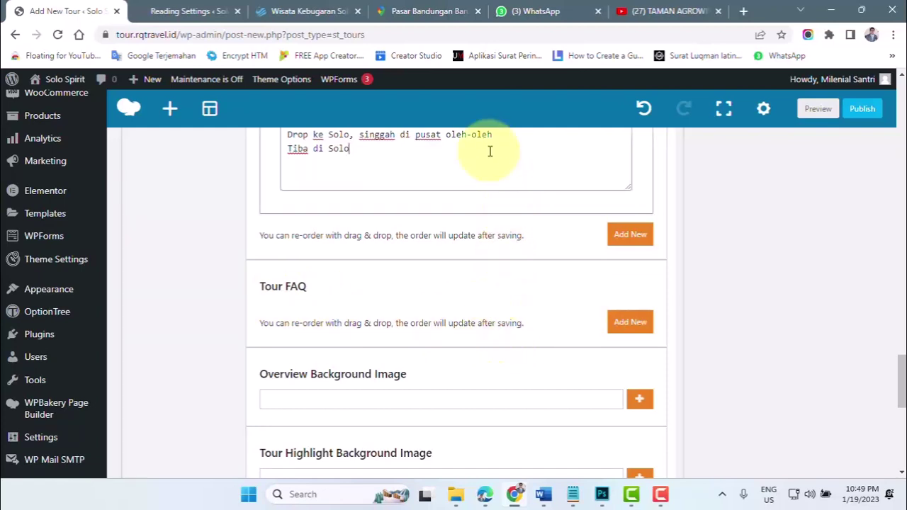
scroll(202, 407, "up", 3)
scroll(202, 408, "up", 20)
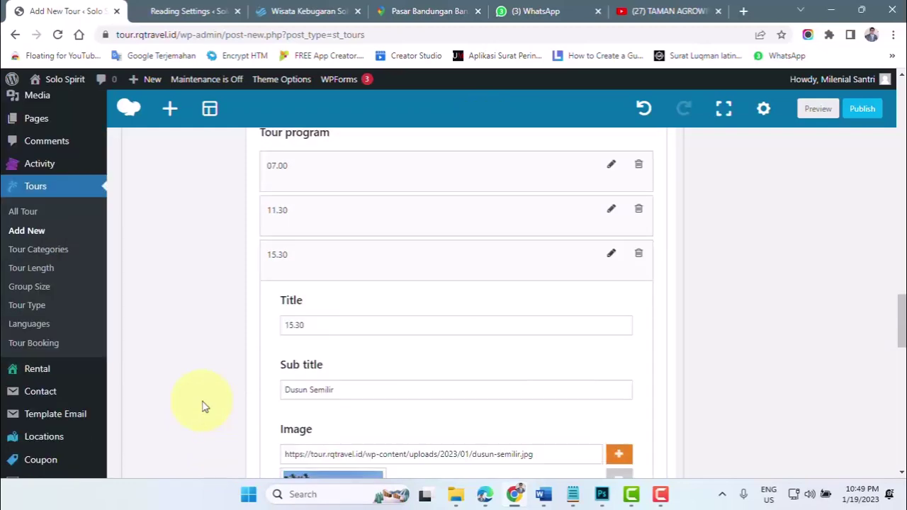
scroll(203, 407, "up", 3)
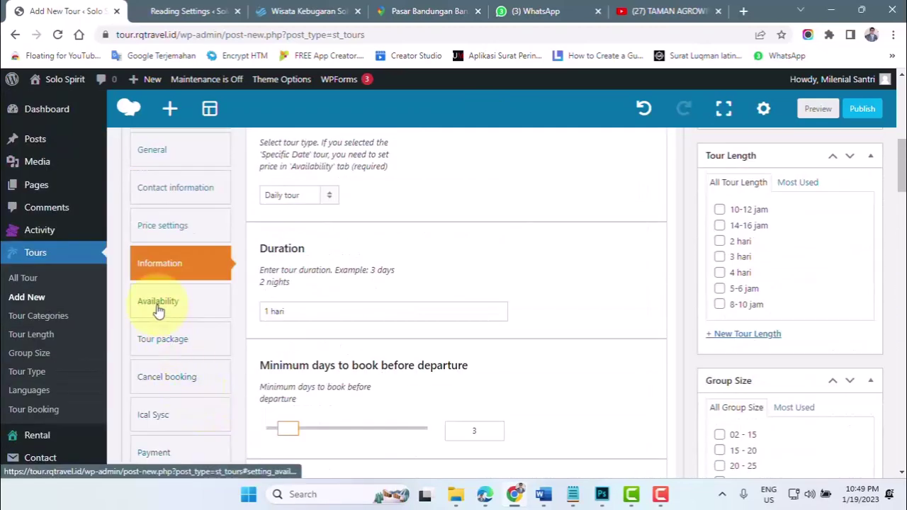
- Show the Availability section of Tour Setting and bring up Bulk Edit pricing
left_click(158, 306)
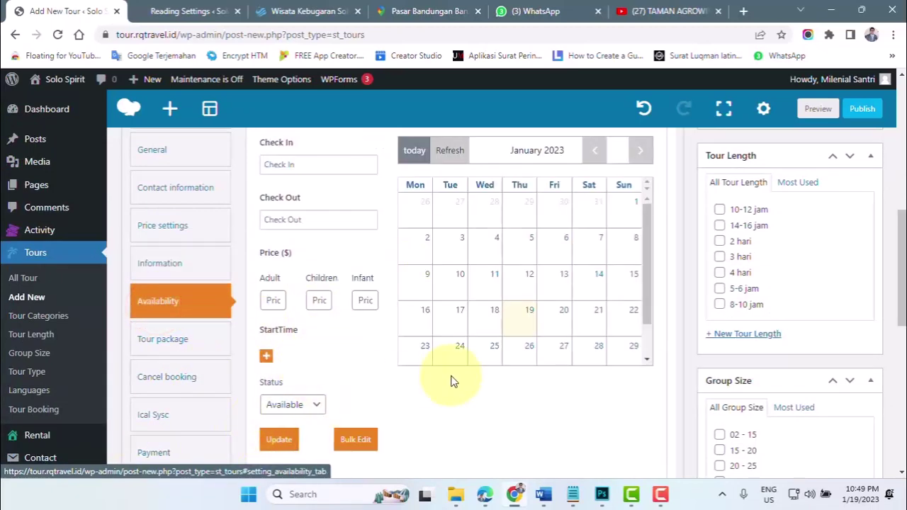
scroll(452, 377, "up", 1)
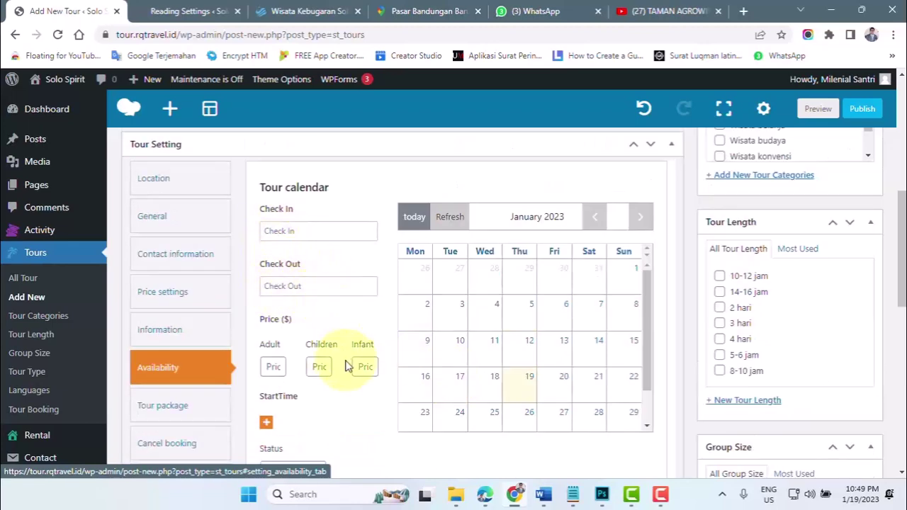
scroll(344, 366, "down", 3)
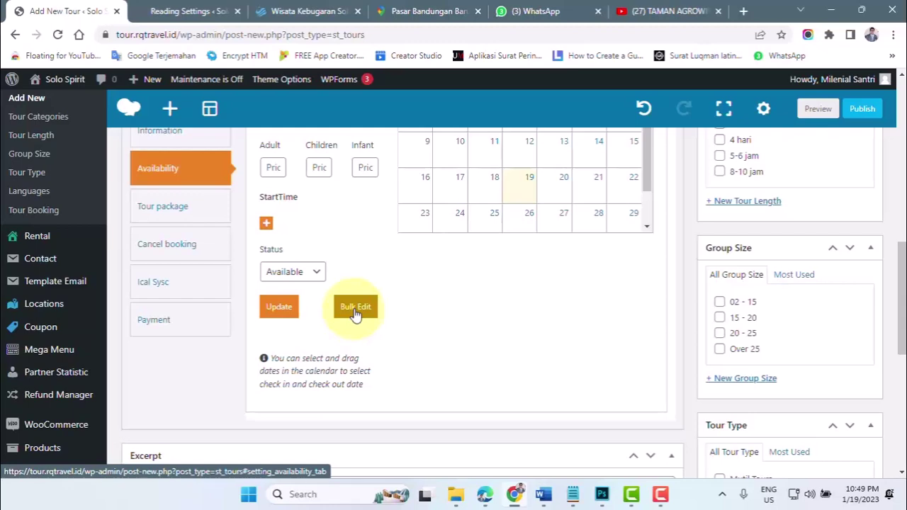
left_click(355, 307)
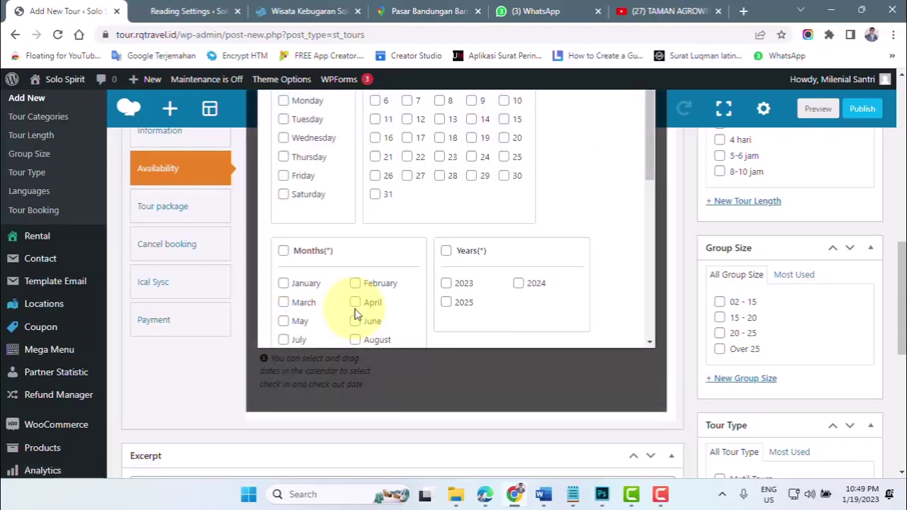
- Select every weekday, every day of the month, all twelve months and year 2023
scroll(356, 314, "up", 2)
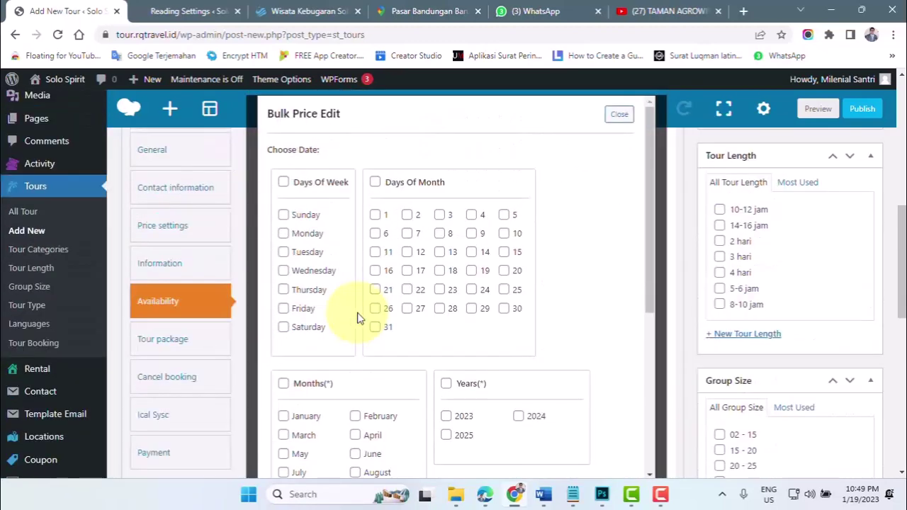
left_click(284, 185)
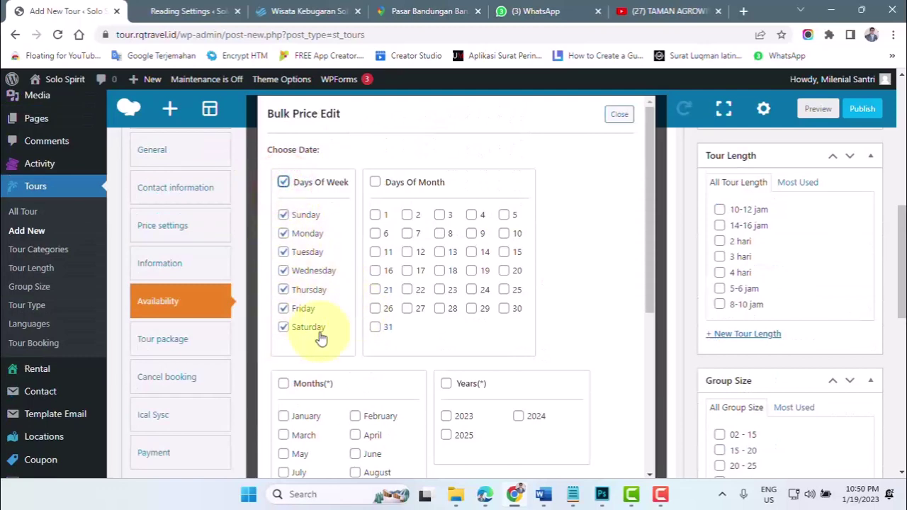
left_click(375, 186)
scroll(393, 283, "down", 2)
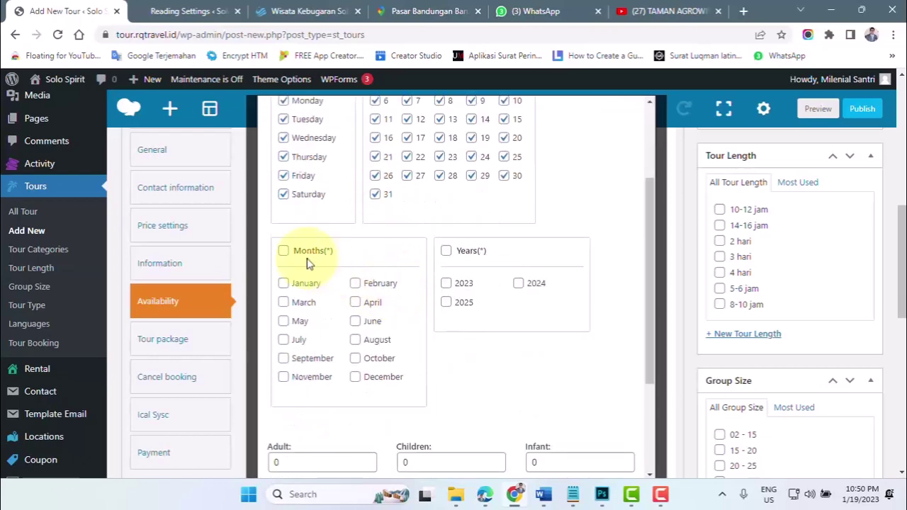
left_click(283, 251)
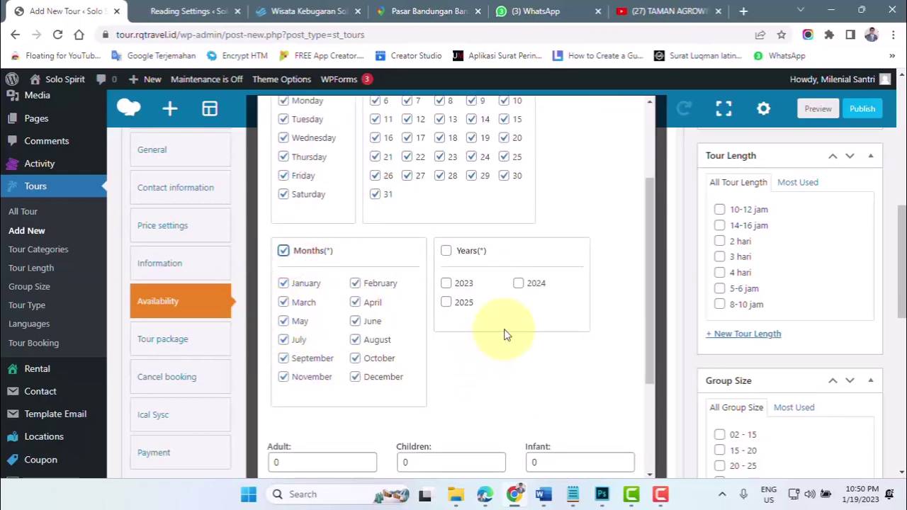
left_click(446, 283)
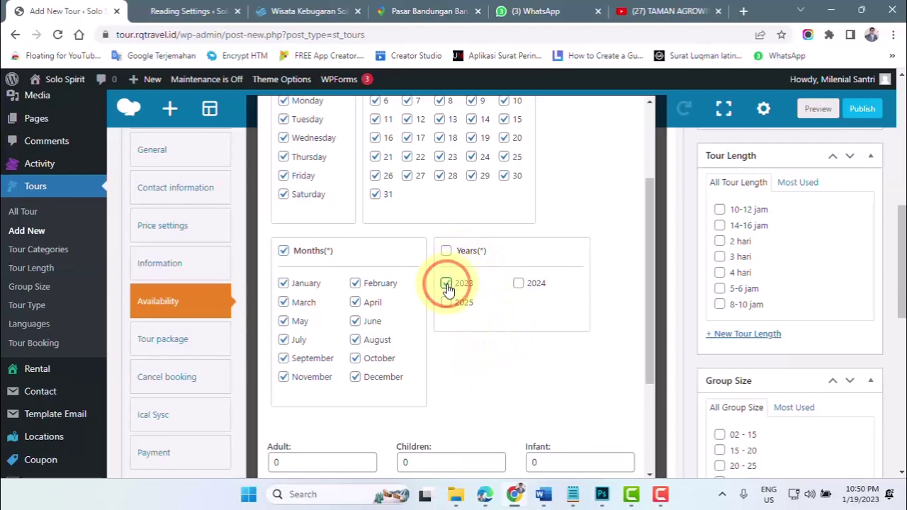
scroll(445, 287, "down", 2)
- Replace the Adult and Children price values, entering 1
double_click(287, 329)
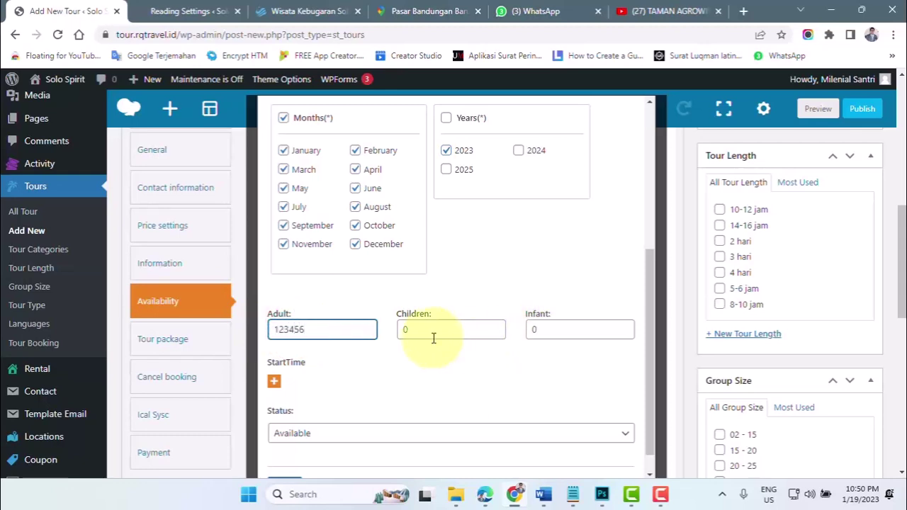
double_click(419, 330)
type("12345")
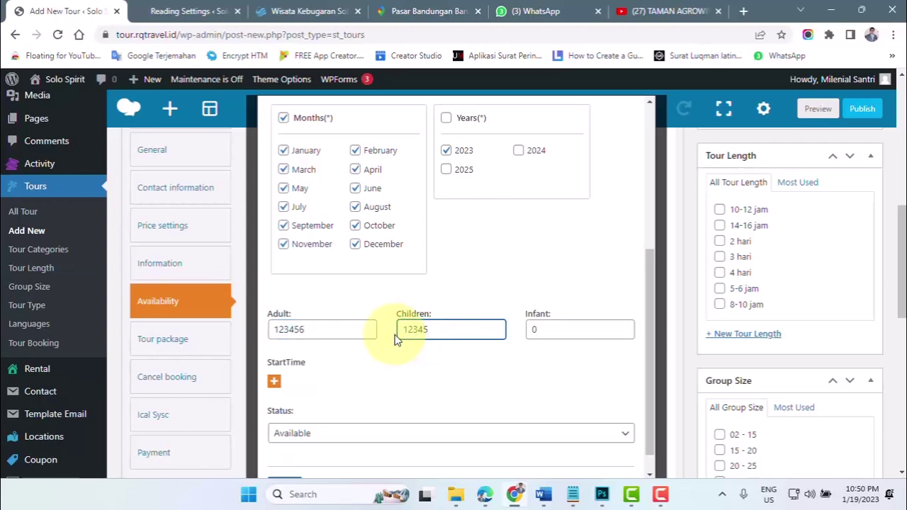
scroll(395, 340, "down", 1)
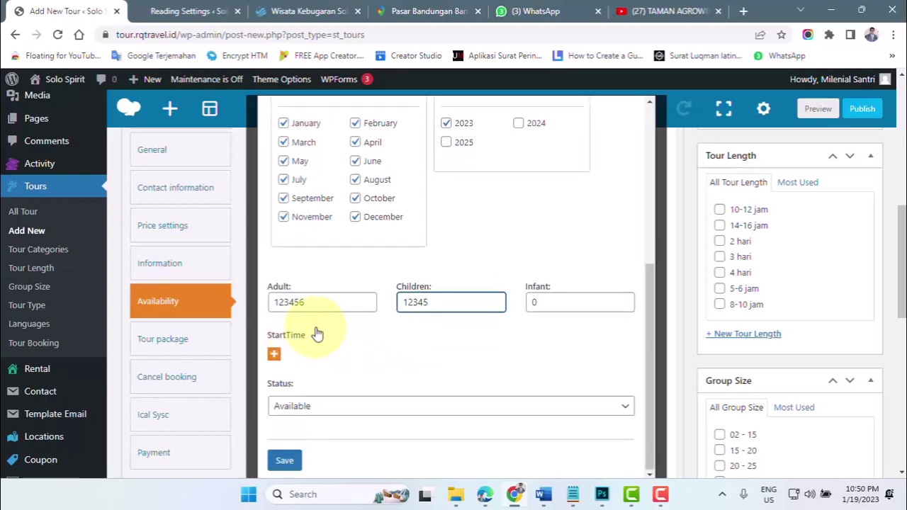
- Add a 07:00 start time and keep the status Available
left_click(273, 354)
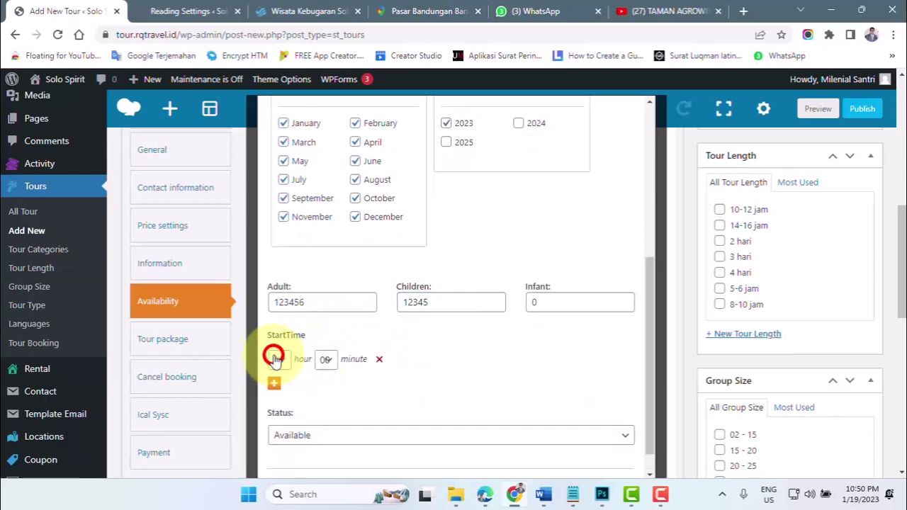
left_click(284, 363)
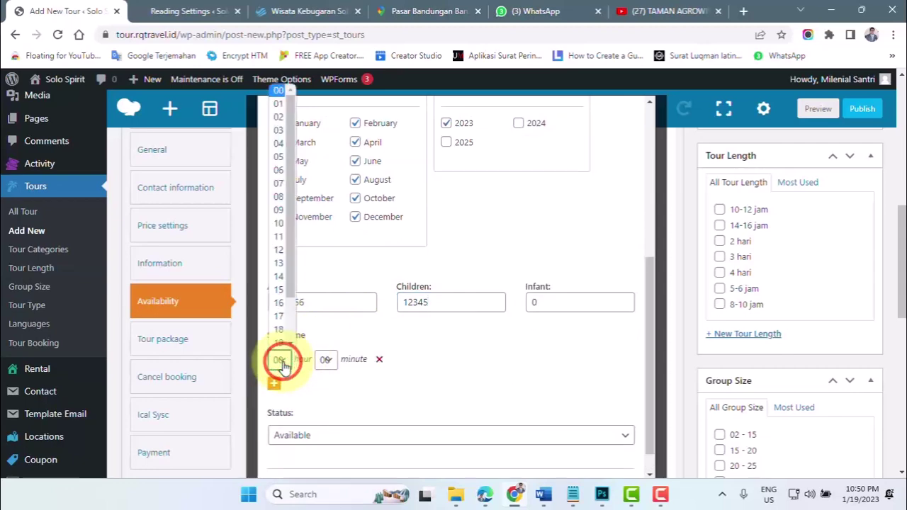
left_click(278, 184)
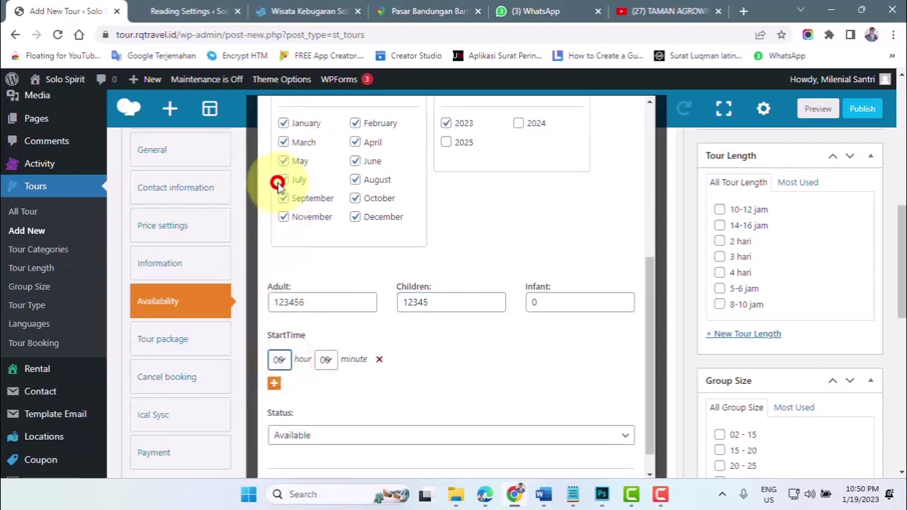
left_click(328, 360)
left_click(334, 83)
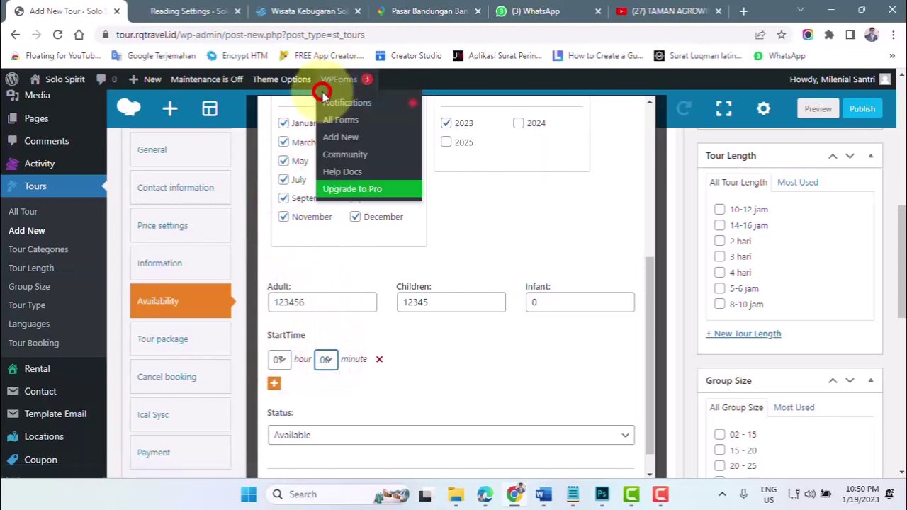
scroll(358, 394, "down", 1)
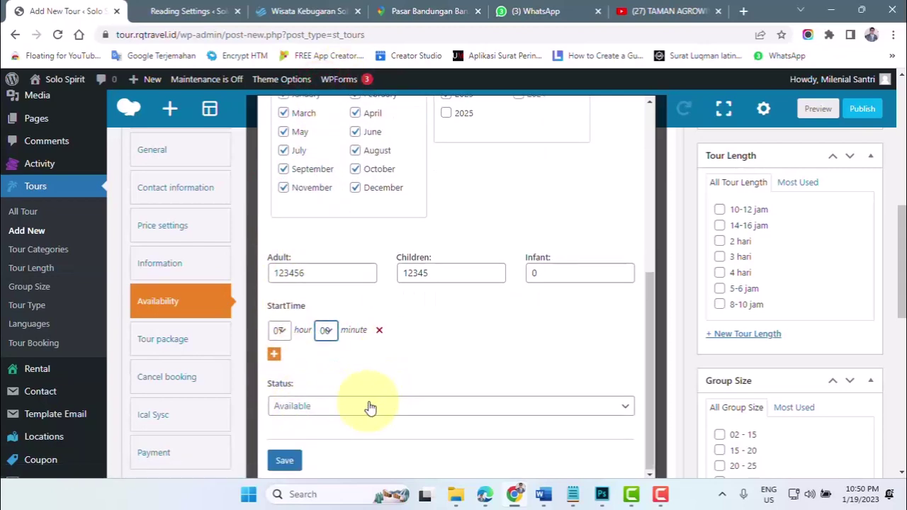
left_click(365, 411)
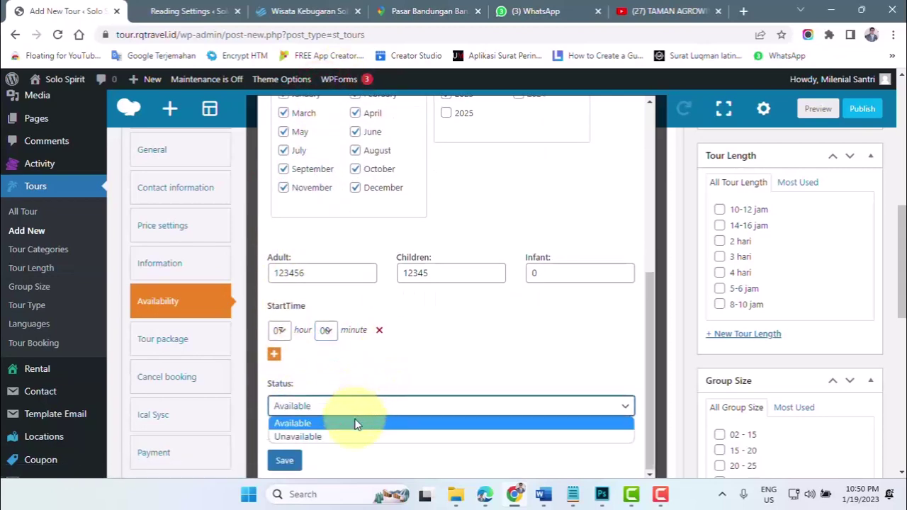
left_click(354, 421)
- Save the bulk prices and close the editor to view the updated calendar
scroll(334, 436, "down", 4)
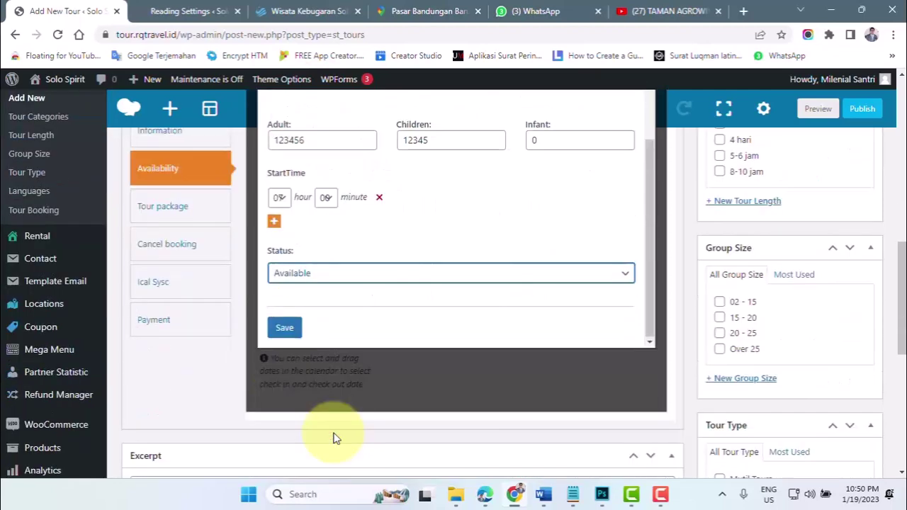
left_click(285, 327)
scroll(462, 322, "up", 9)
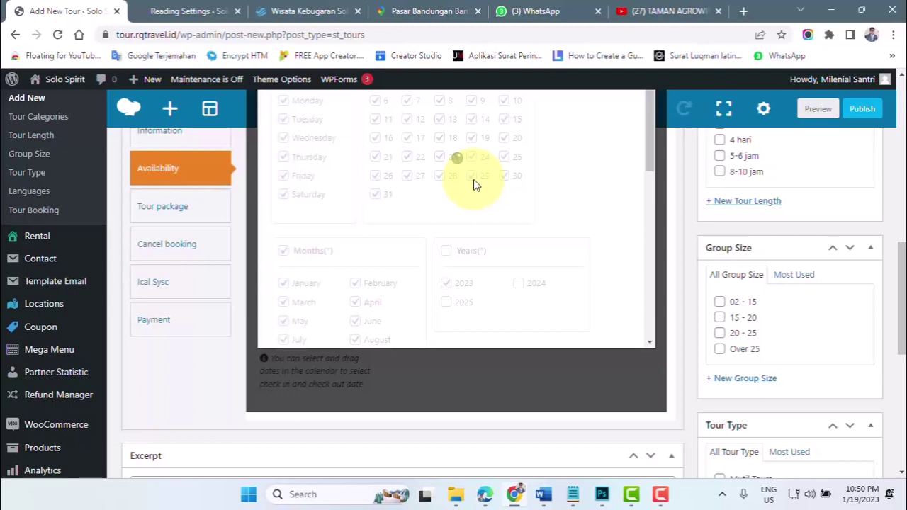
scroll(487, 188, "up", 1)
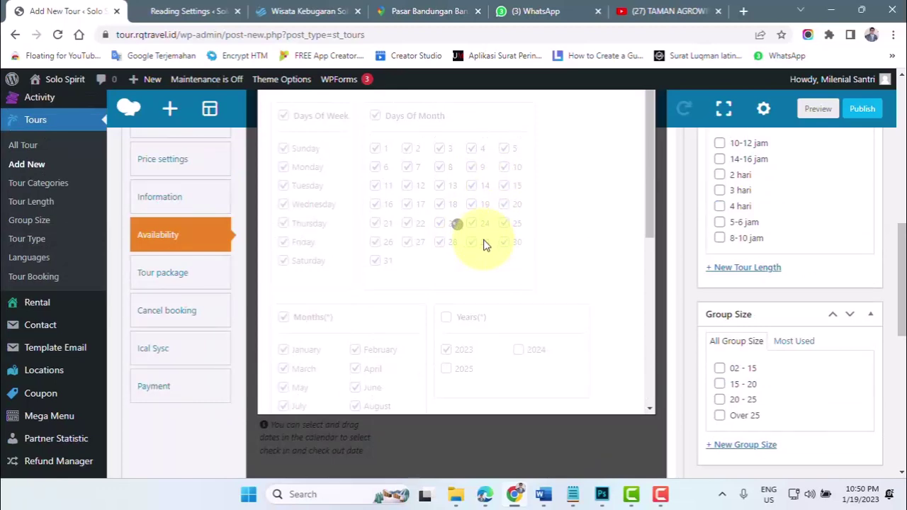
scroll(509, 275, "up", 2)
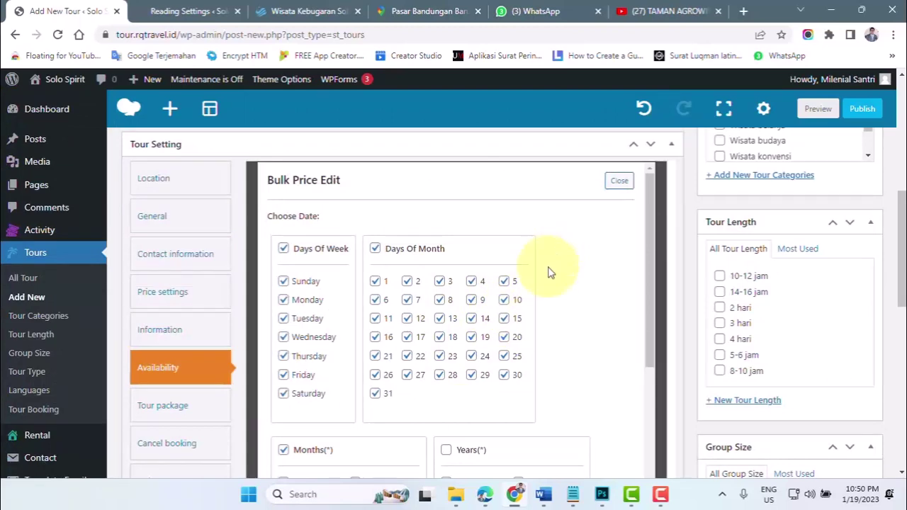
left_click(619, 183)
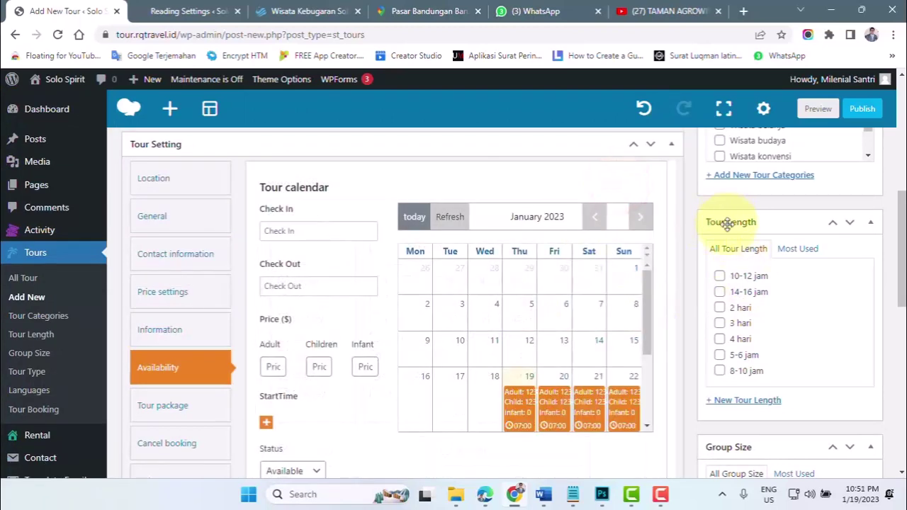
- Tick the Wisata alam and Wisata belanja checkboxes in Tour Categories
scroll(808, 275, "up", 3)
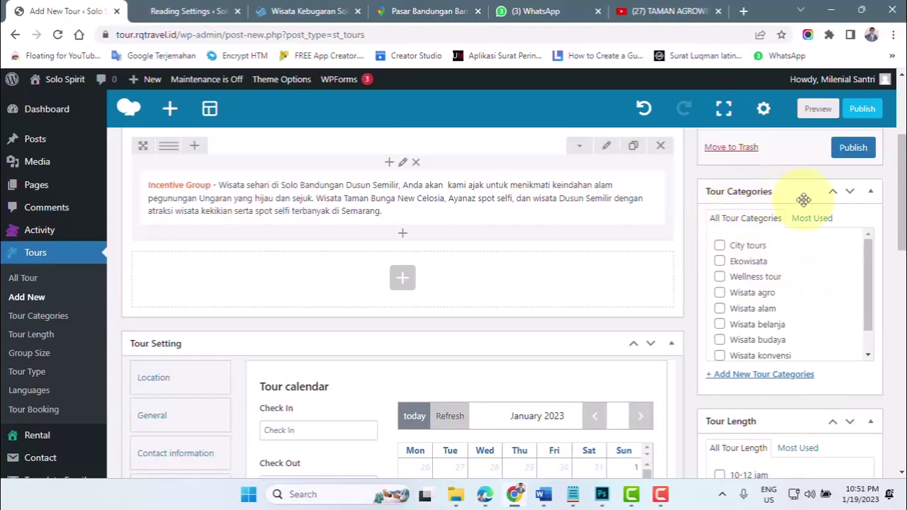
scroll(804, 206, "up", 1)
scroll(805, 226, "up", 1)
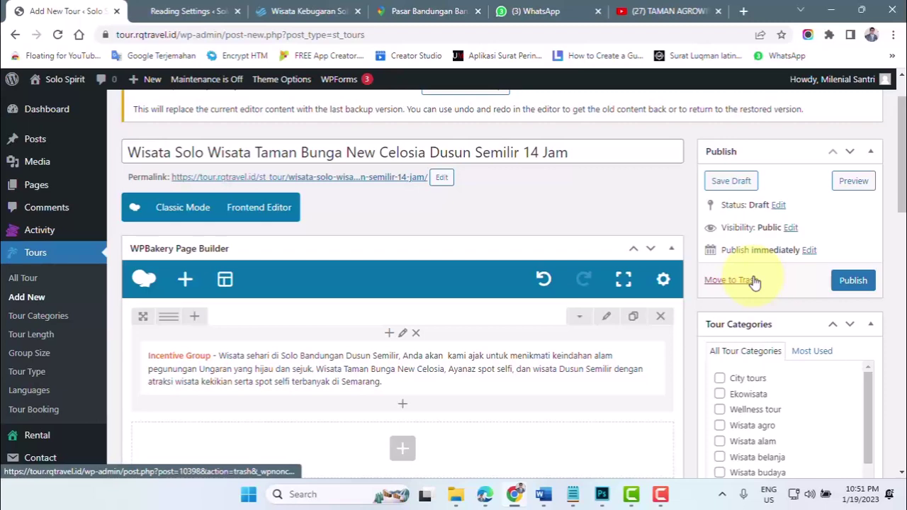
scroll(750, 326, "down", 1)
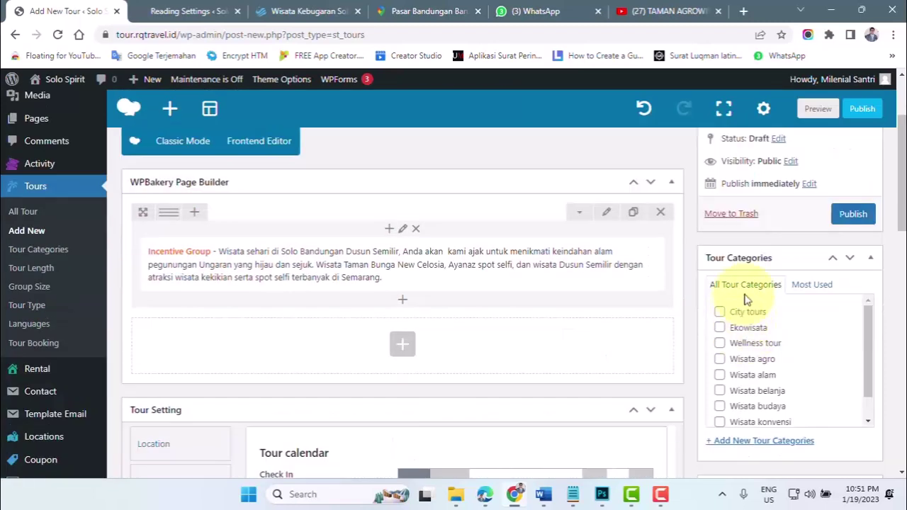
scroll(766, 304, "down", 1)
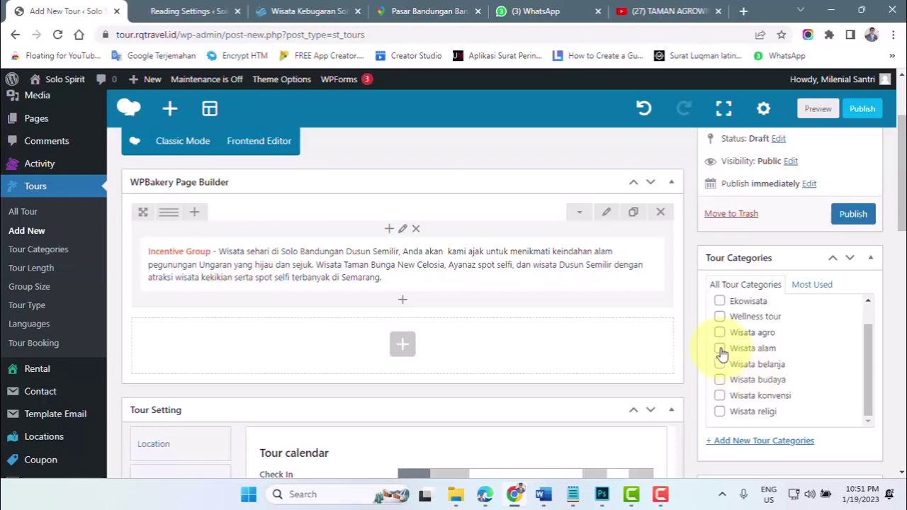
left_click(721, 349)
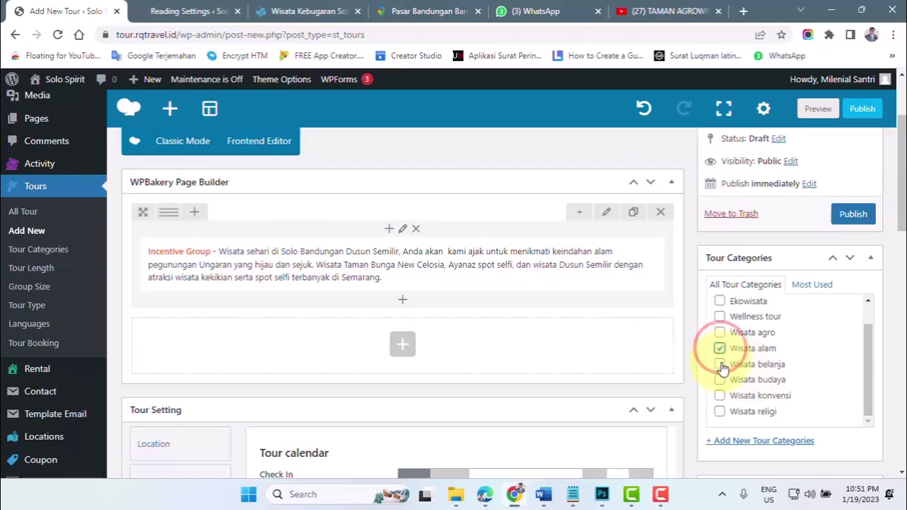
left_click(721, 365)
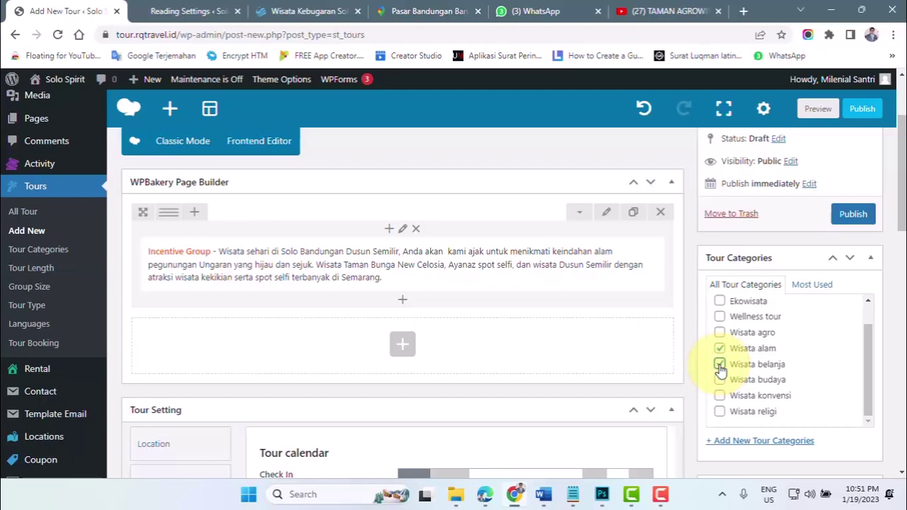
scroll(778, 362, "down", 1)
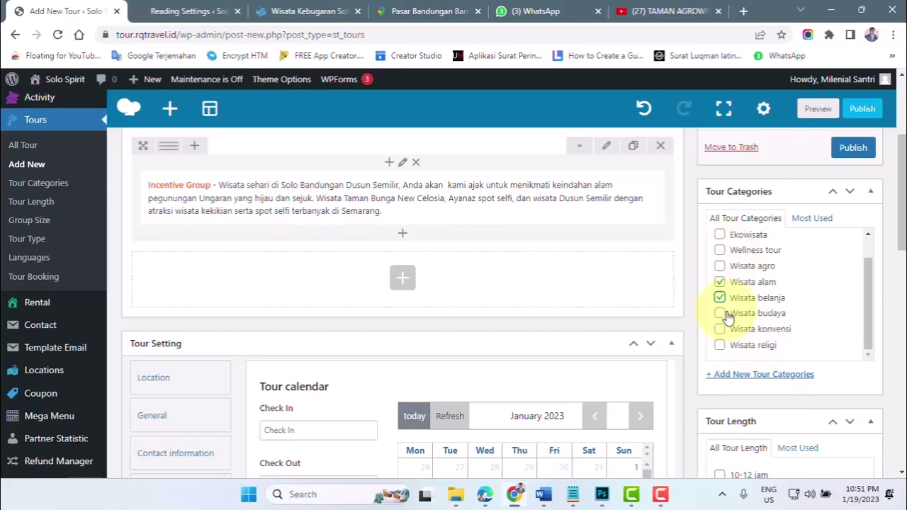
scroll(793, 298, "down", 3)
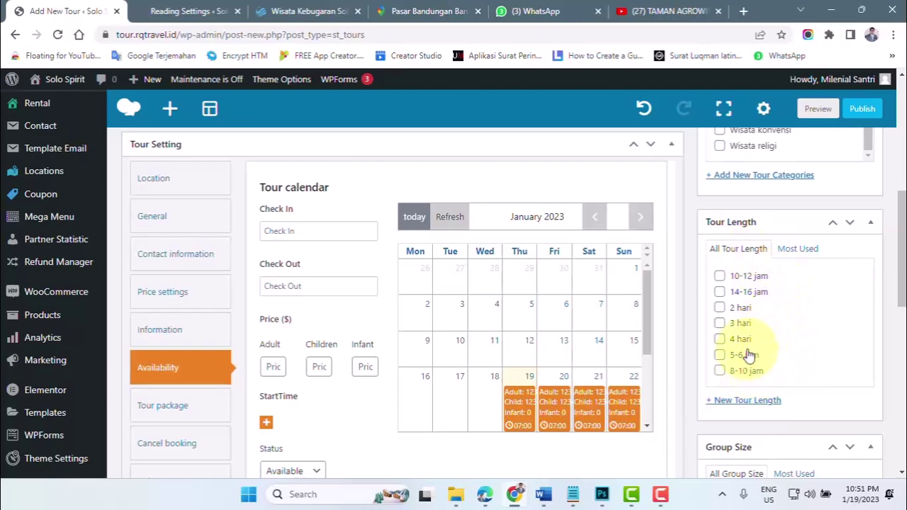
- Tick 14-16 jam tour length, Over 25 group size, Single tour type and Indonesia language
left_click(720, 293)
scroll(774, 304, "down", 1)
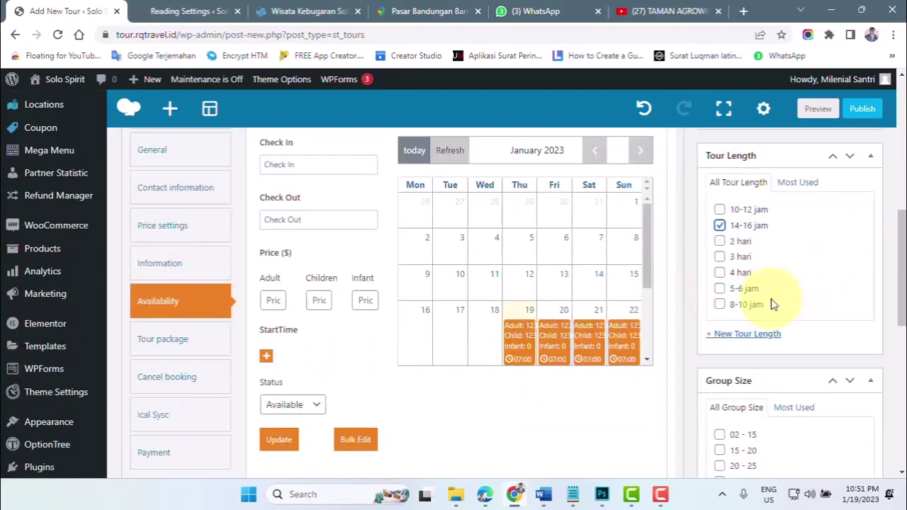
scroll(774, 303, "down", 2)
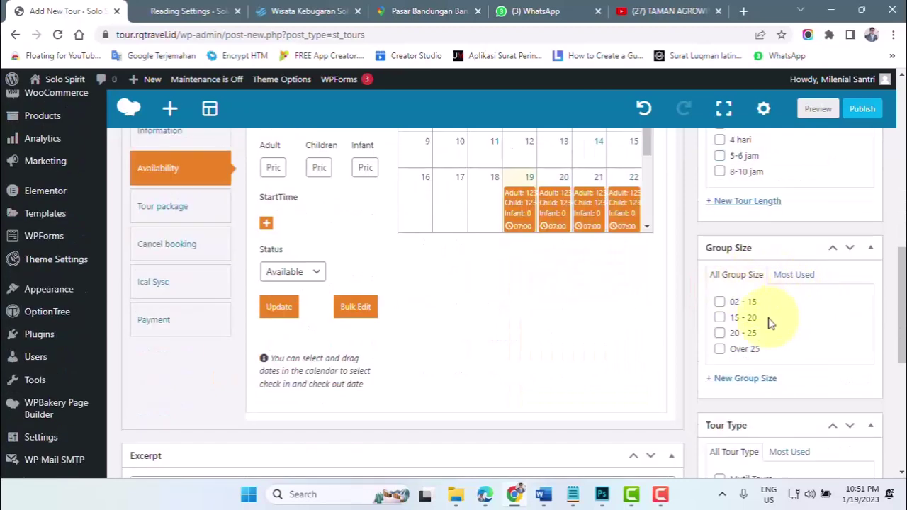
left_click(719, 350)
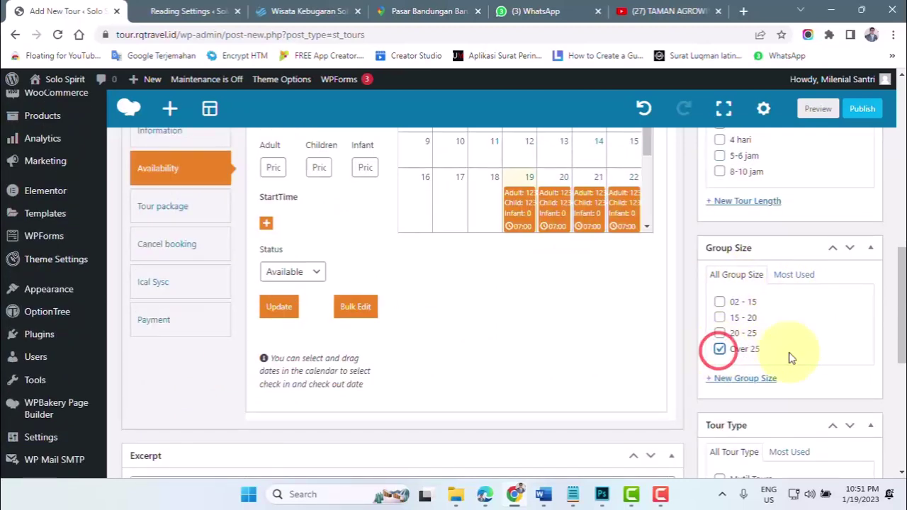
scroll(788, 357, "down", 2)
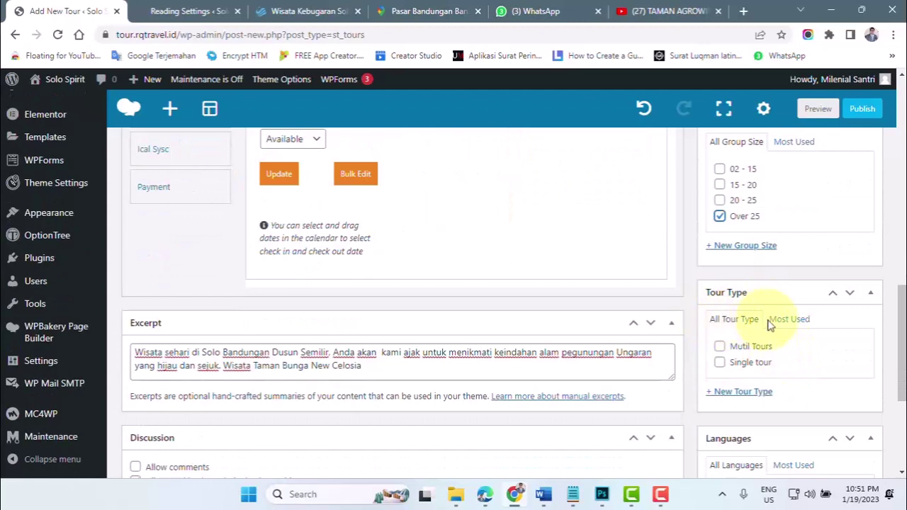
left_click(720, 363)
scroll(723, 365, "down", 3)
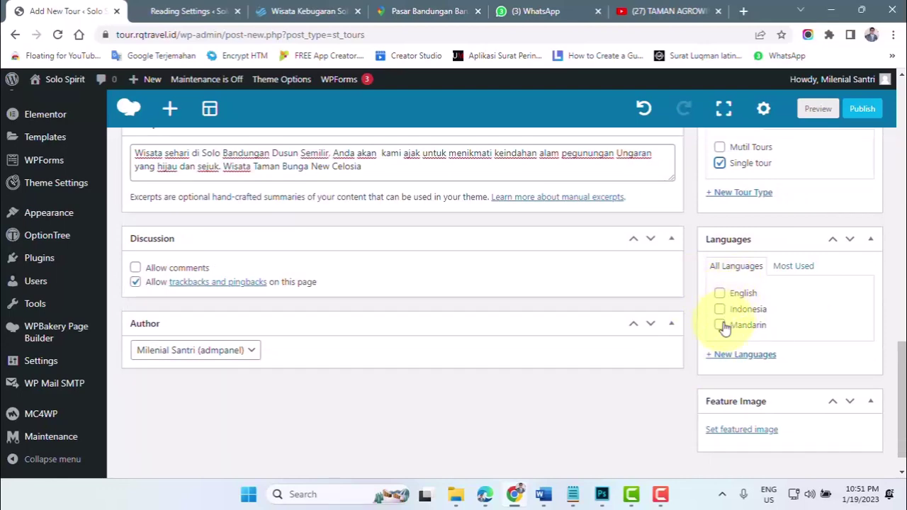
left_click(720, 310)
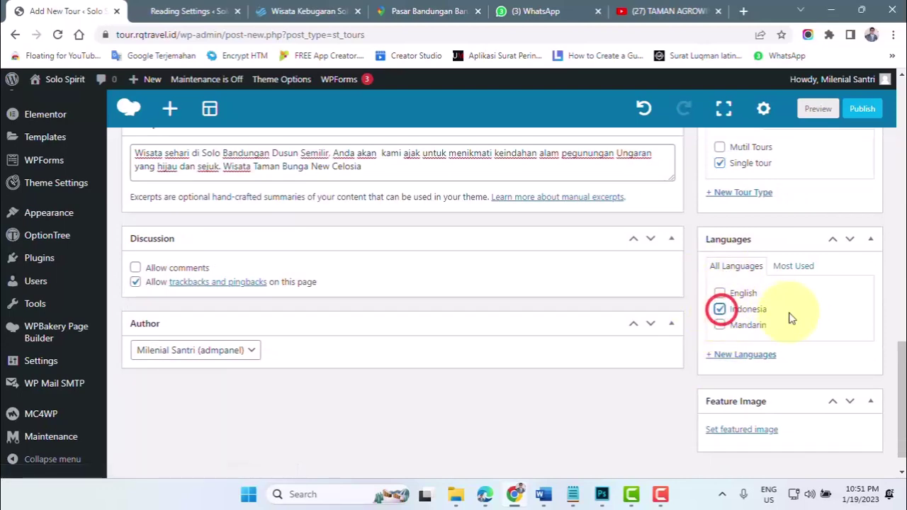
scroll(790, 317, "down", 1)
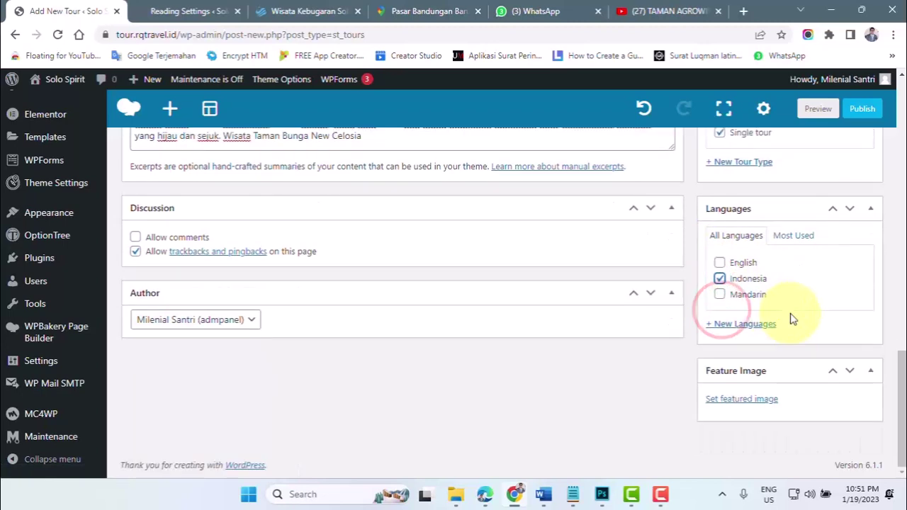
- Pick dusun-semilir.jpg in the Media Library and set it as the featured image
left_click(730, 407)
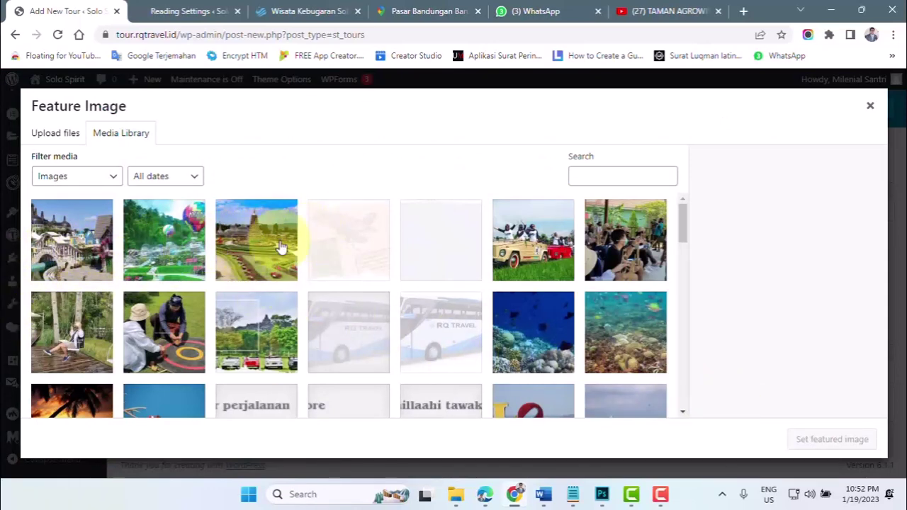
left_click(91, 249)
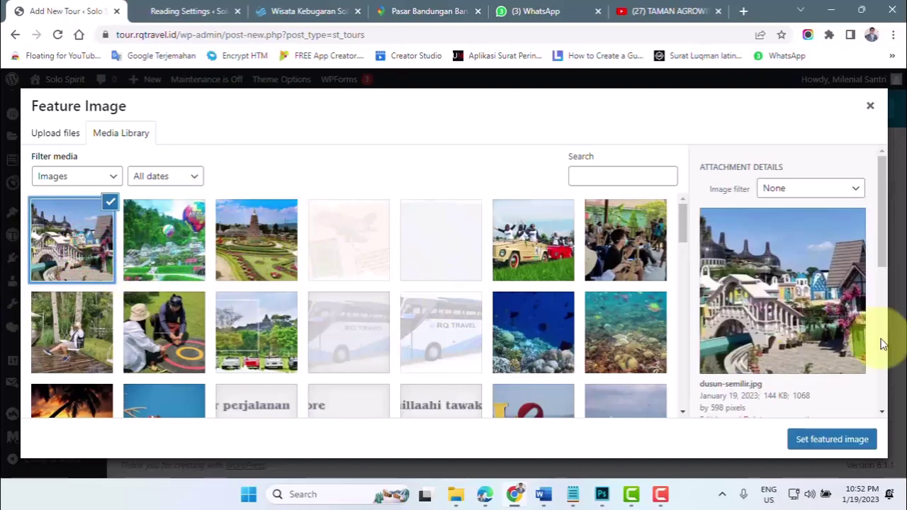
left_click(826, 443)
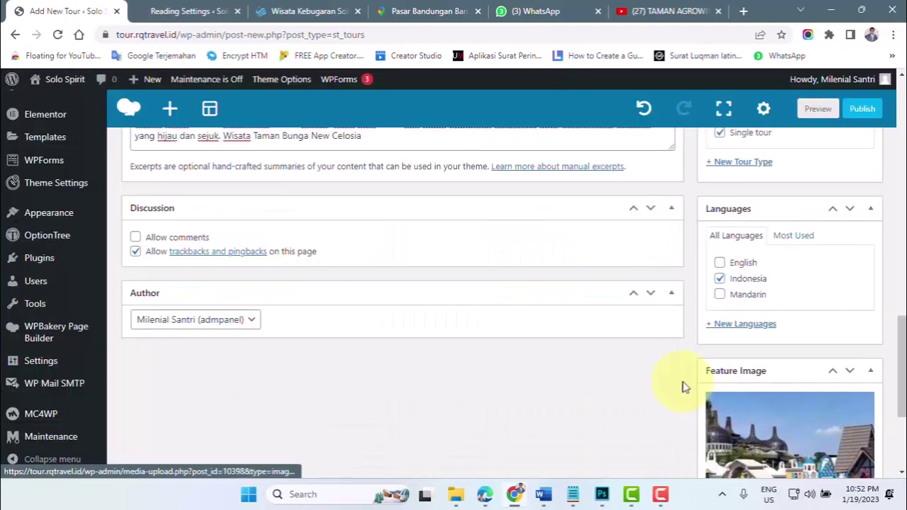
- Publish the tour using the Publish button in the WPBakery toolbar
scroll(683, 385, "down", 1)
scroll(683, 385, "up", 10)
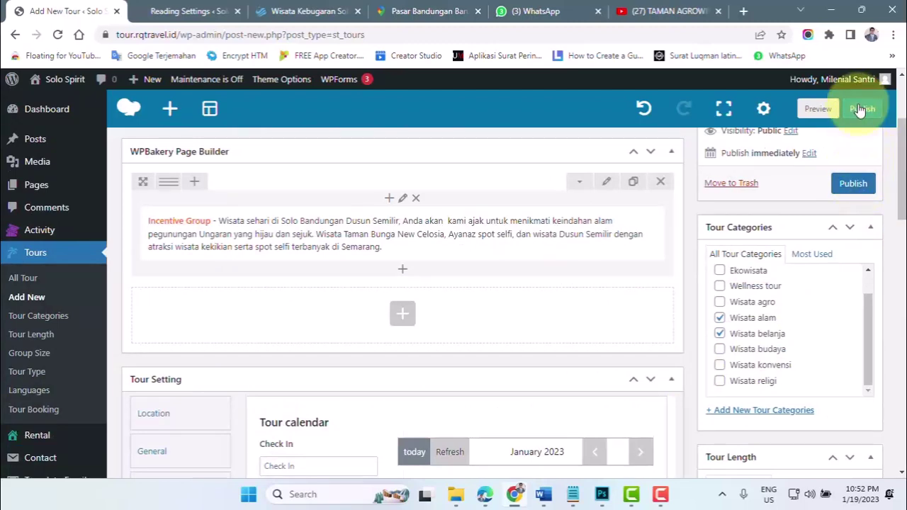
left_click(860, 110)
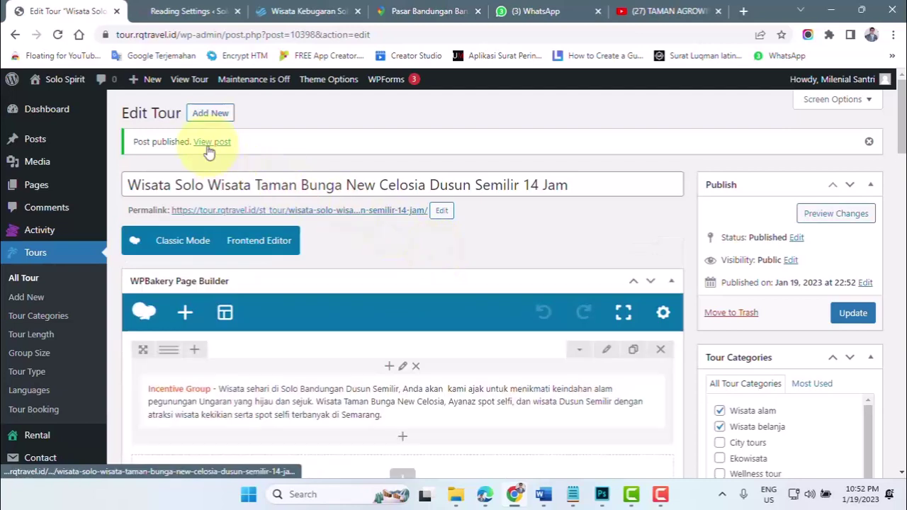
left_click(238, 12)
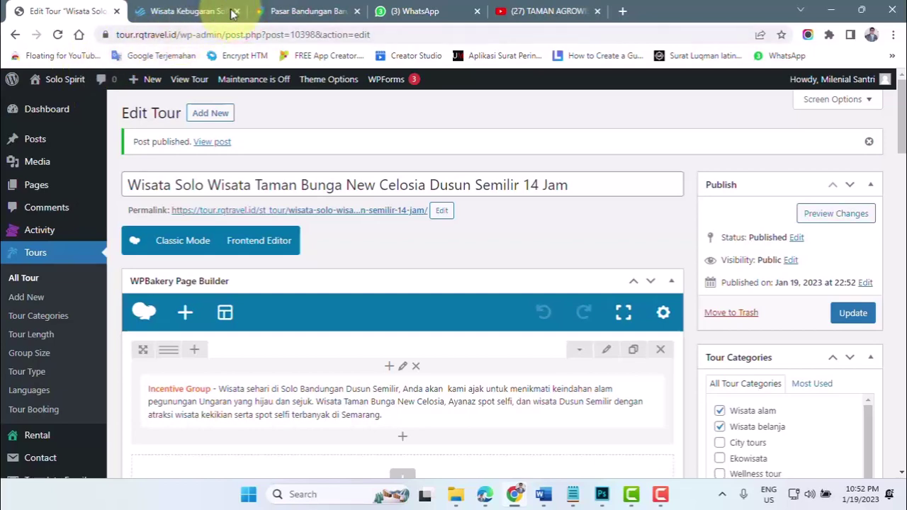
left_click(237, 12)
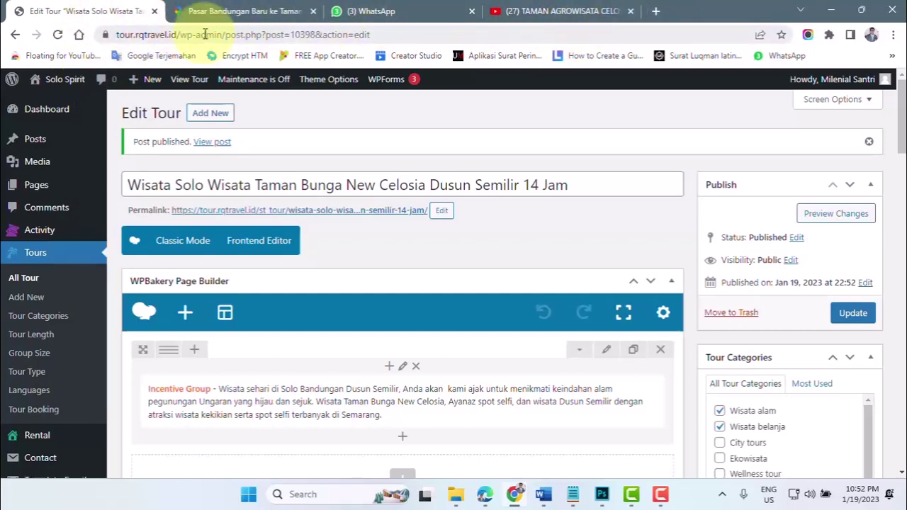
right_click(210, 146)
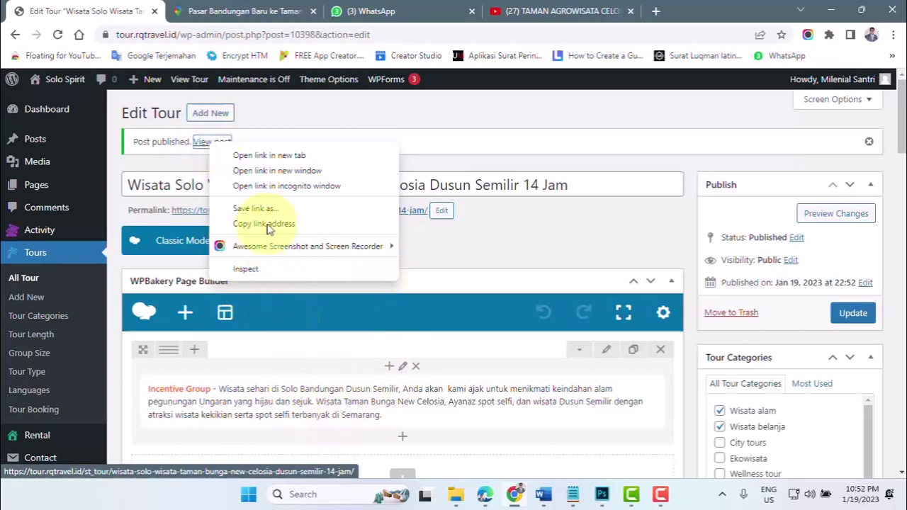
left_click(271, 157)
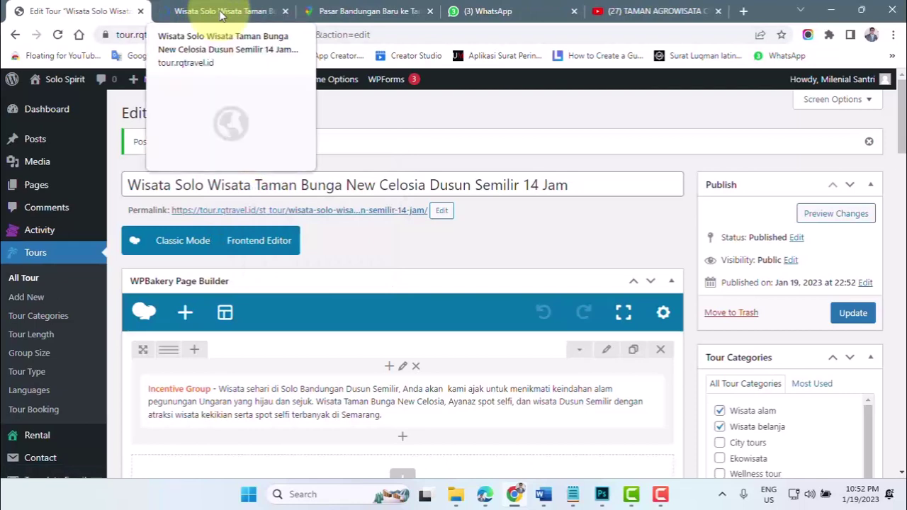
left_click(219, 11)
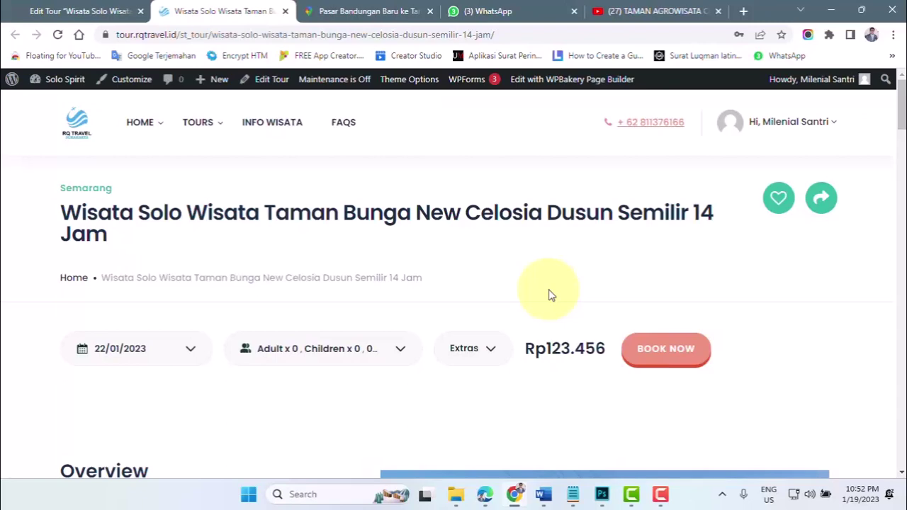
left_click(71, 10)
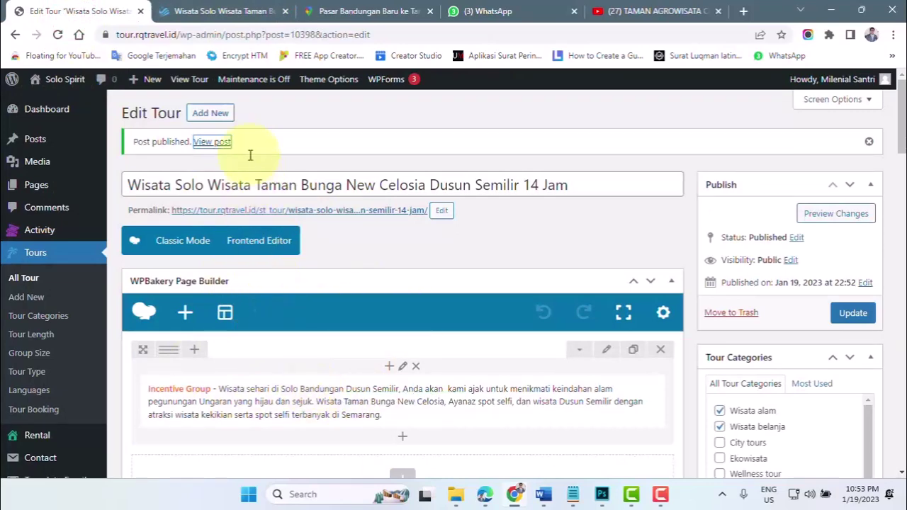
left_click(227, 17)
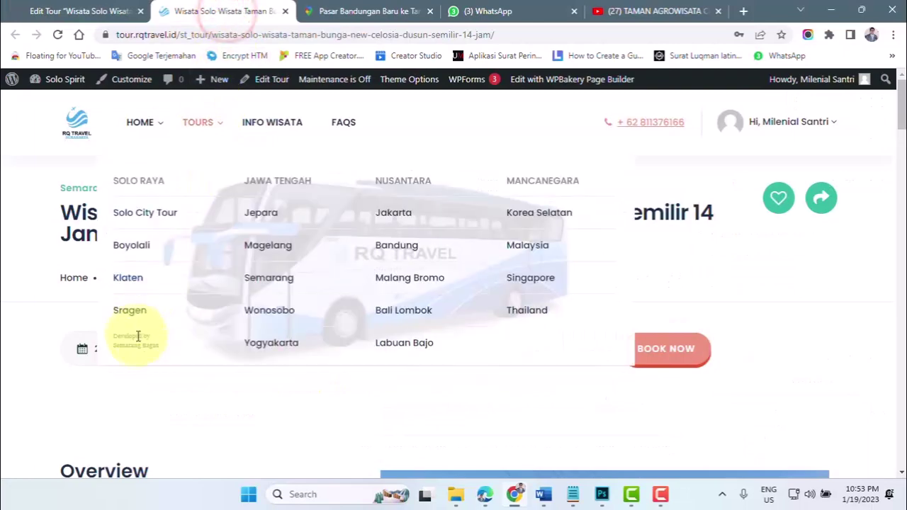
scroll(133, 340, "down", 3)
scroll(142, 344, "down", 15)
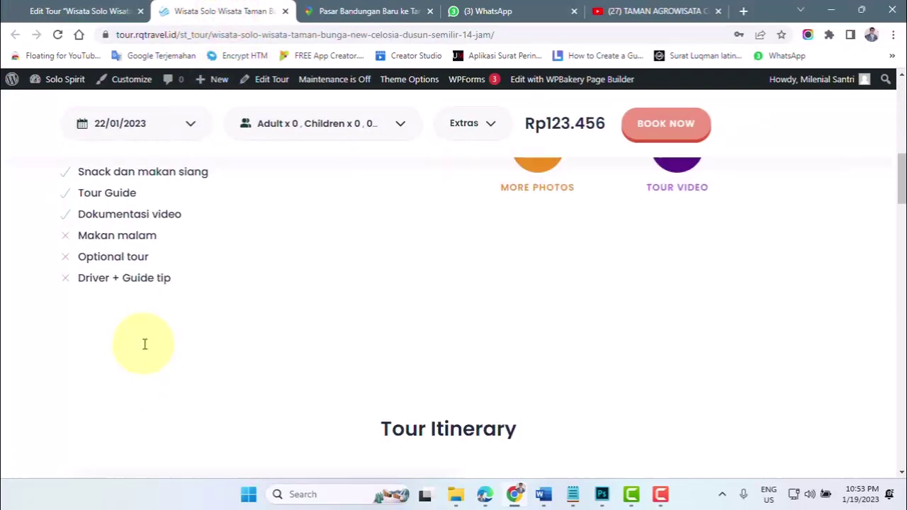
scroll(147, 353, "down", 15)
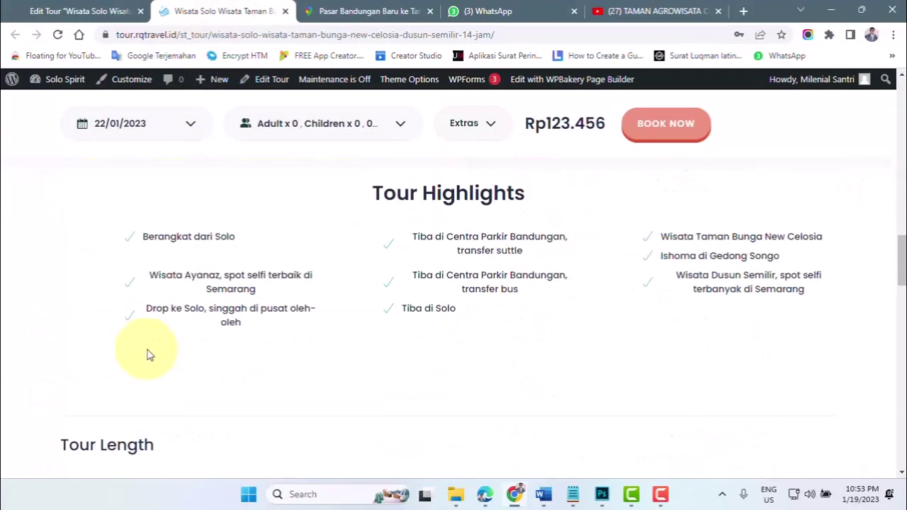
scroll(149, 355, "down", 15)
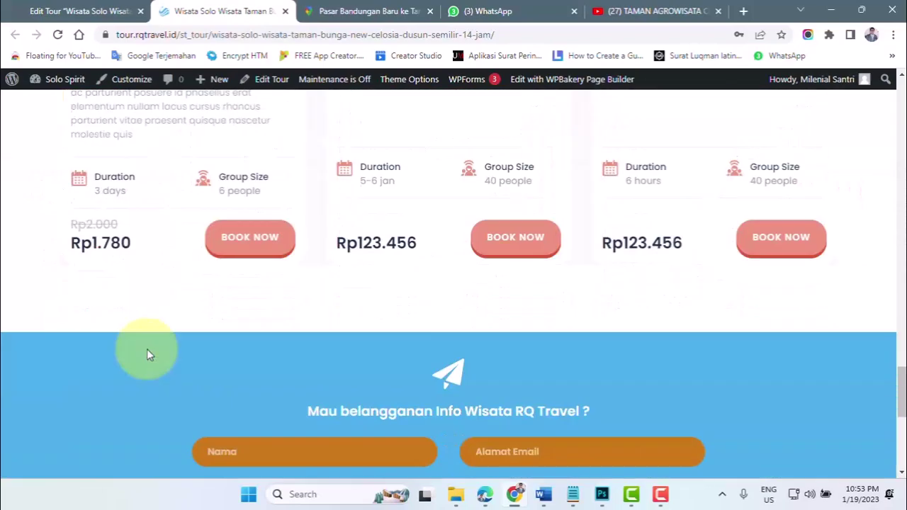
scroll(148, 354, "up", 10)
scroll(148, 354, "up", 15)
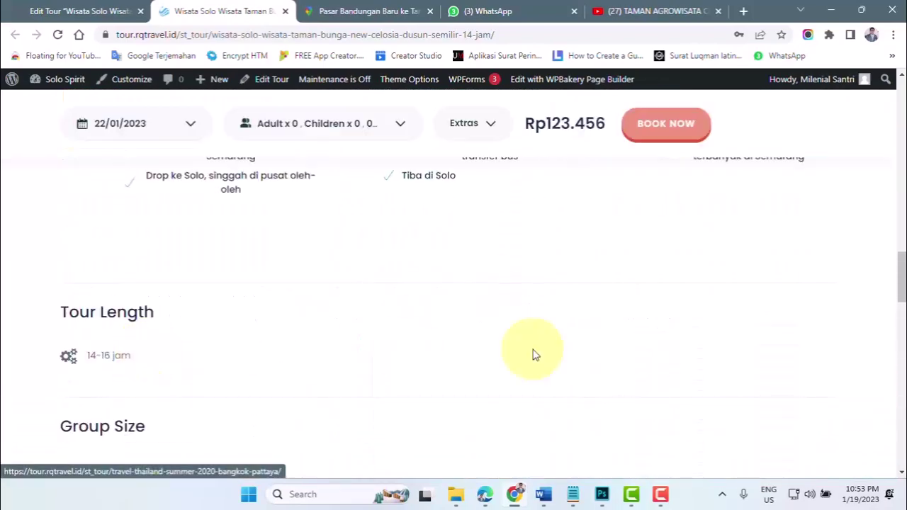
scroll(526, 363, "up", 10)
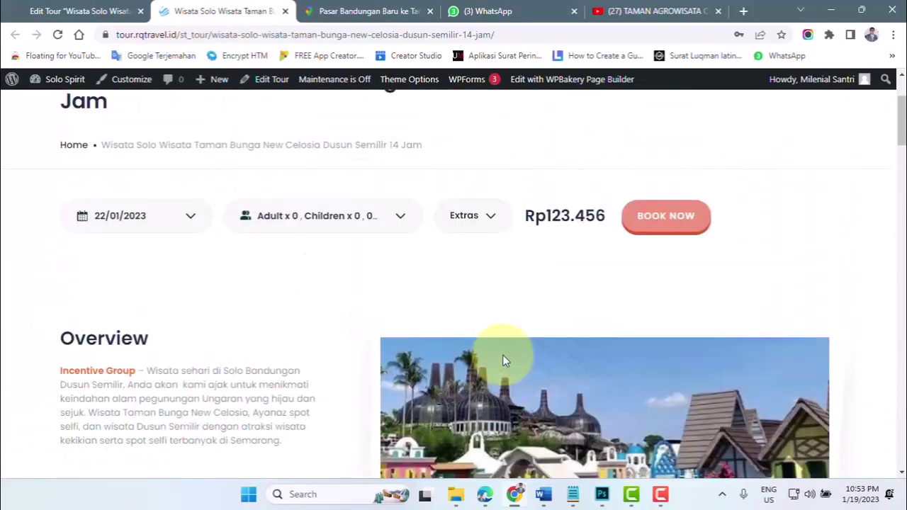
- Return to the tour editor and show the tour's Information settings
left_click(71, 11)
scroll(299, 378, "down", 15)
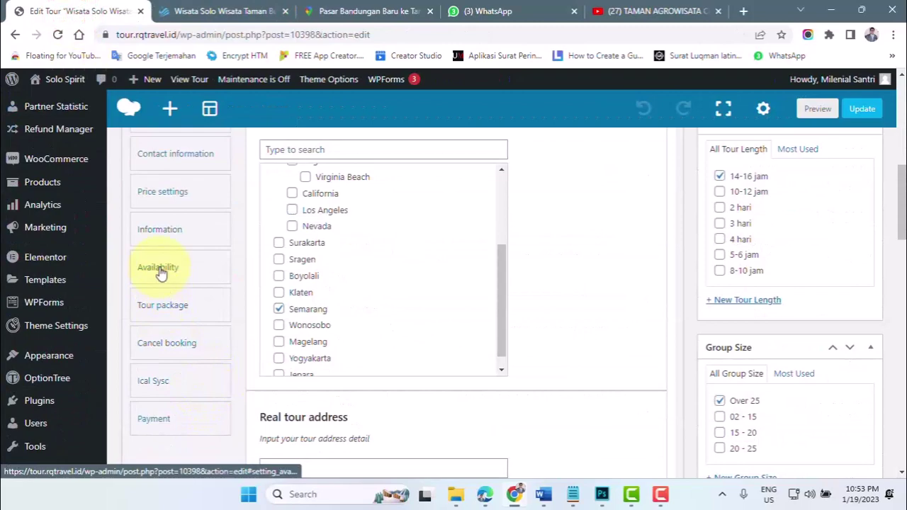
left_click(156, 232)
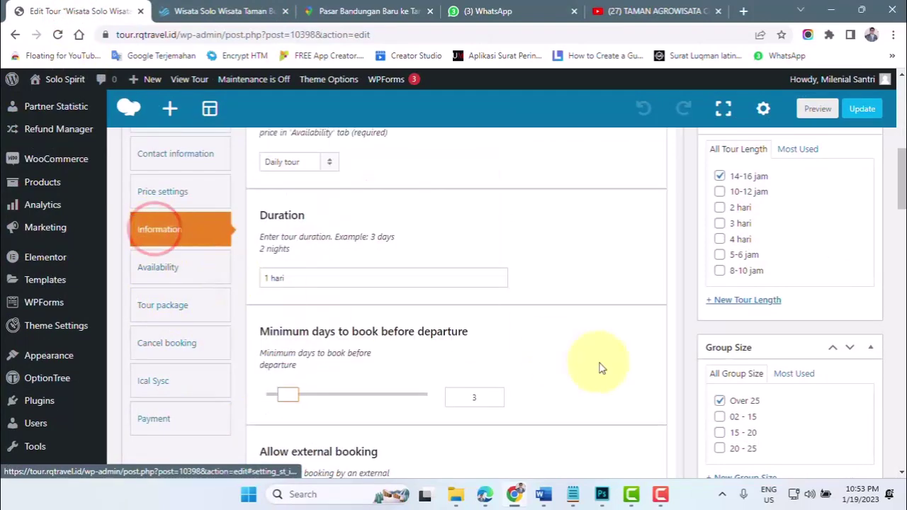
scroll(581, 365, "down", 5)
scroll(565, 366, "down", 10)
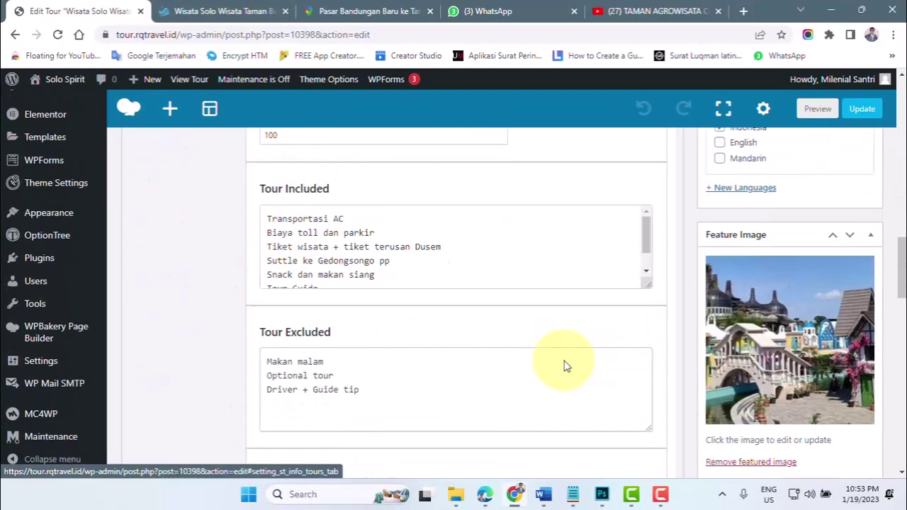
scroll(220, 386, "down", 5)
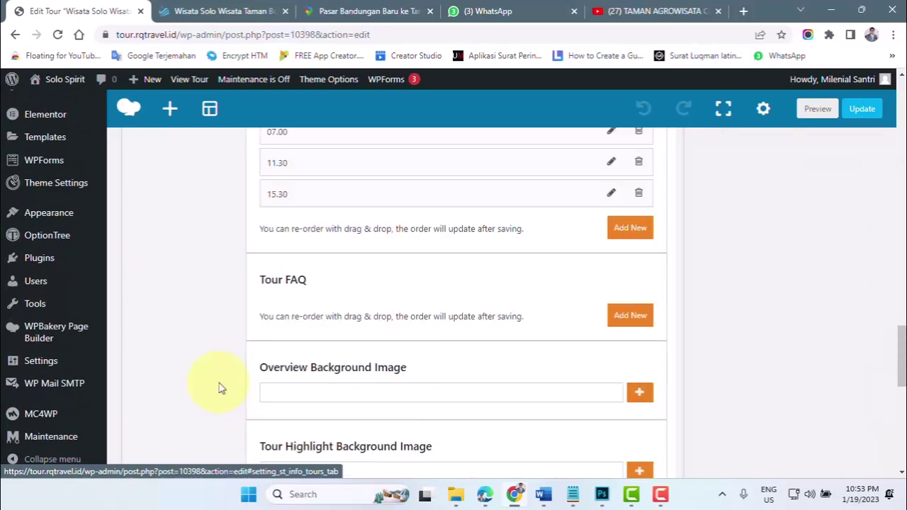
scroll(247, 290, "up", 2)
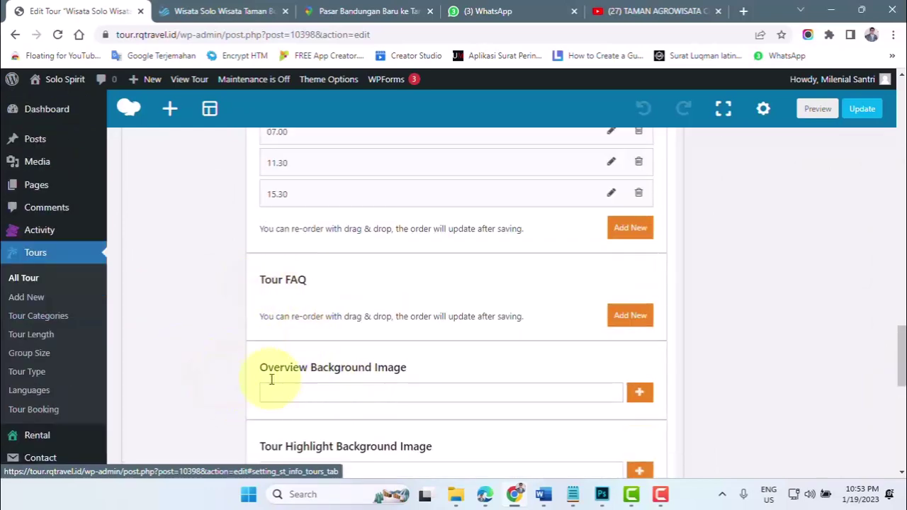
- Set bg-overview.jpg from the media library as the Overview Background Image
left_click(640, 397)
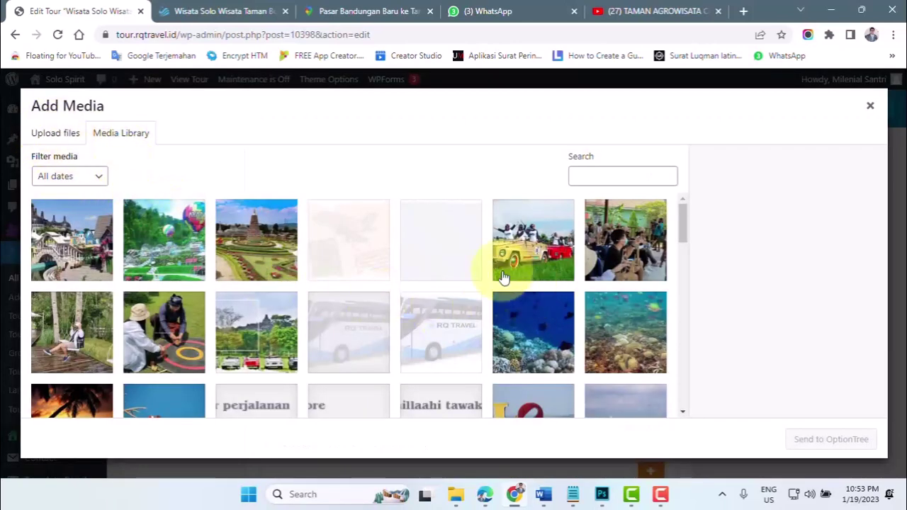
left_click(445, 256)
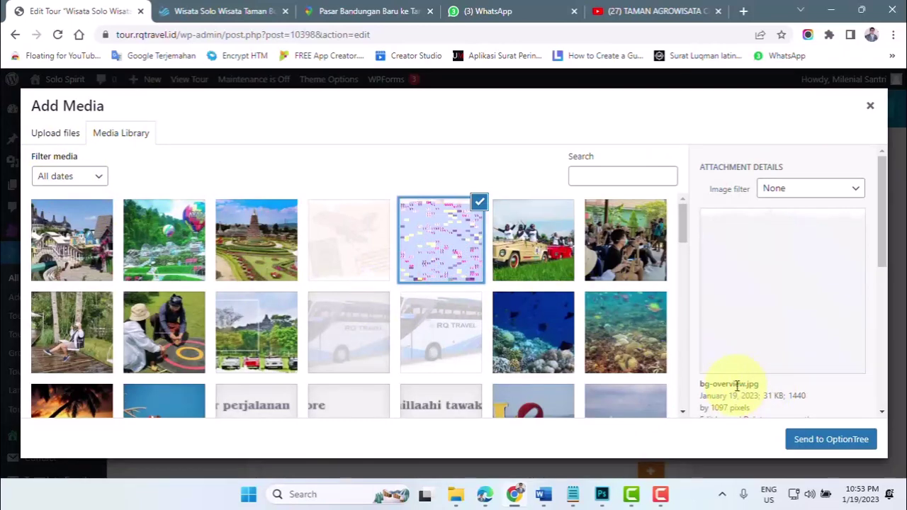
left_click(812, 440)
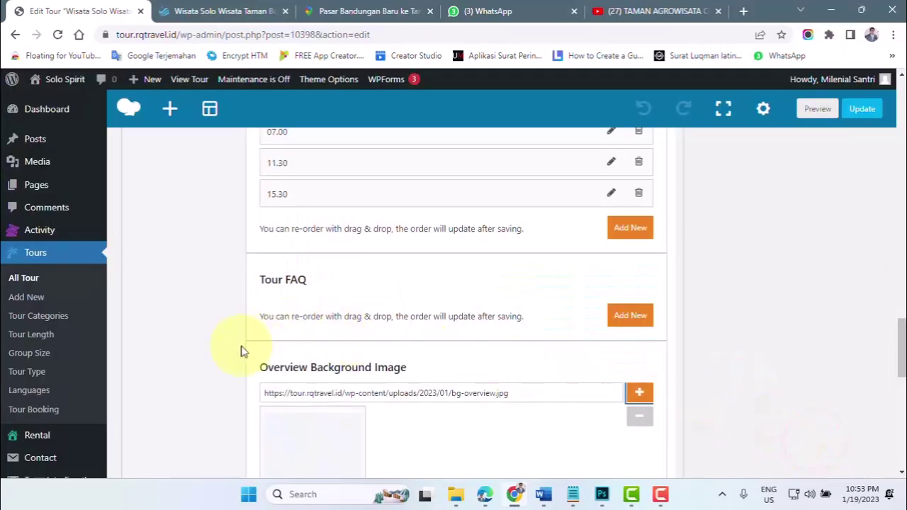
scroll(241, 353, "down", 3)
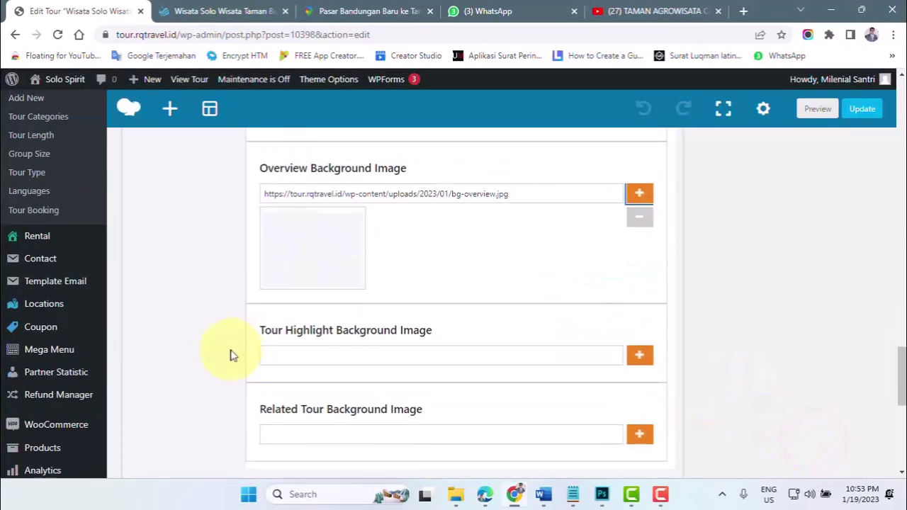
- Set bg-tour-hilight.jpg as the Tour Highlight Background Image
left_click(640, 356)
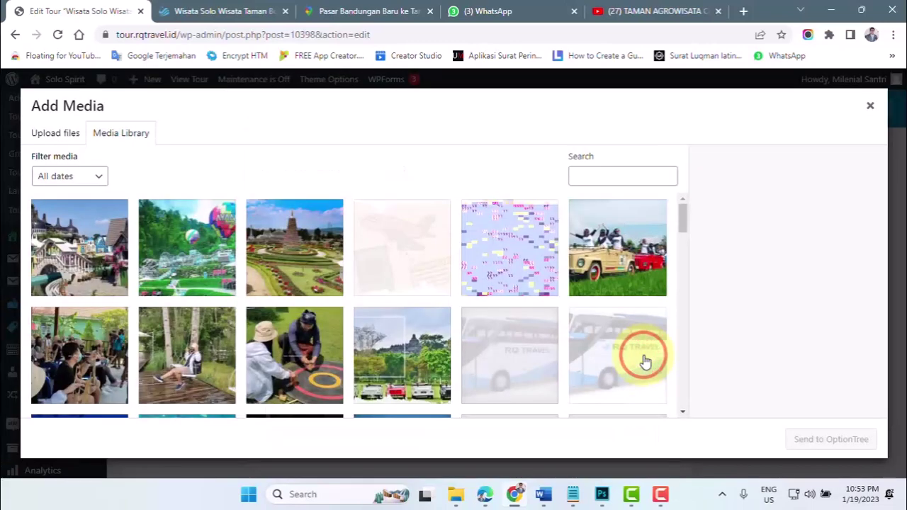
left_click(420, 273)
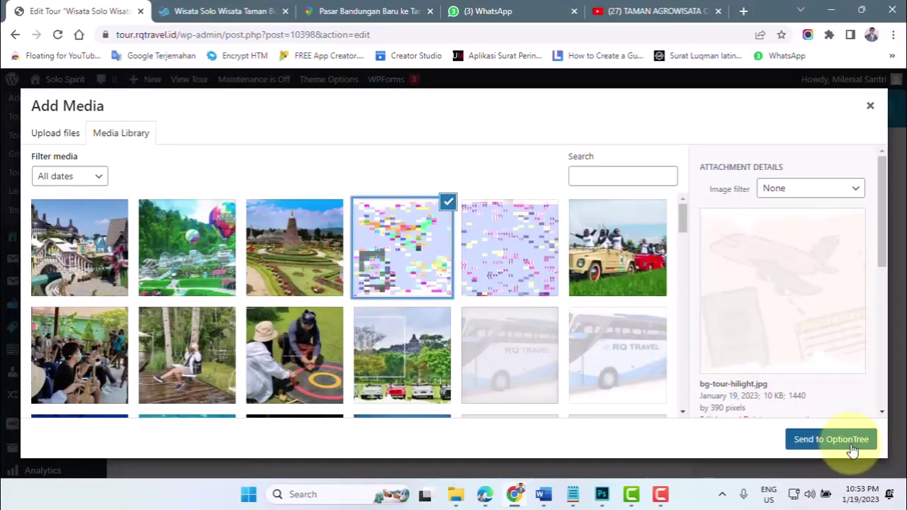
left_click(831, 439)
scroll(426, 383, "down", 2)
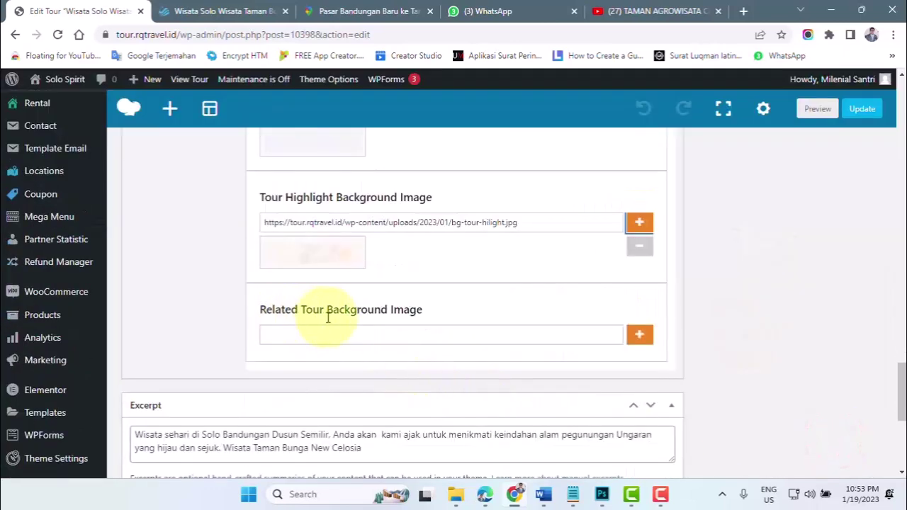
- Set bg-related-tour.jpg as the Related Tour Background Image and update the tour
left_click(640, 336)
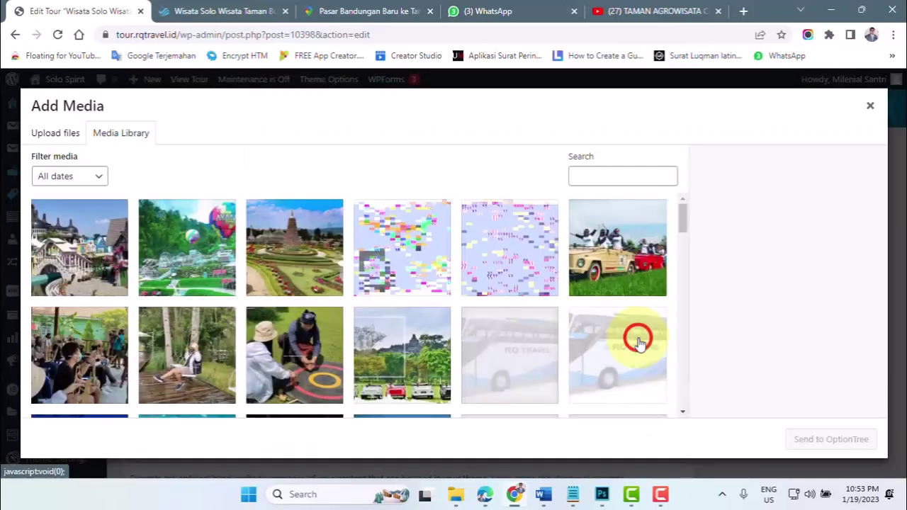
scroll(332, 339, "down", 2)
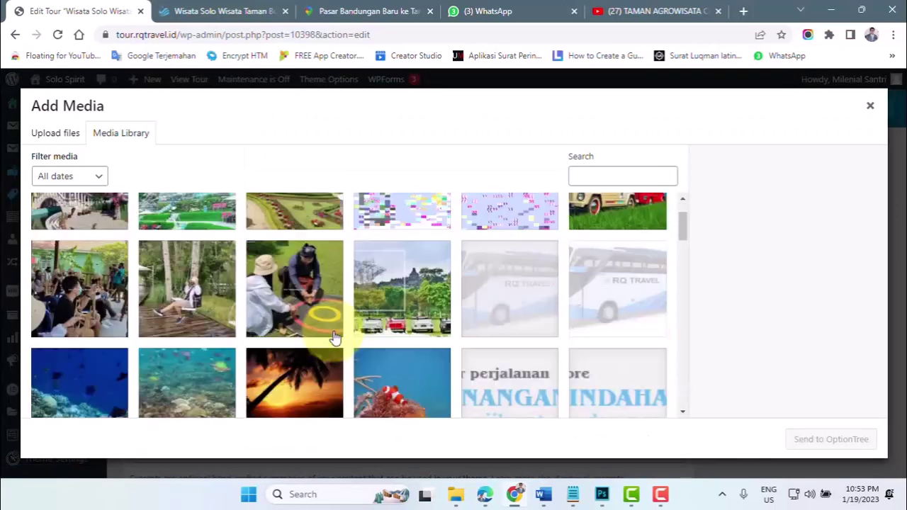
scroll(335, 339, "down", 2)
scroll(334, 339, "down", 10)
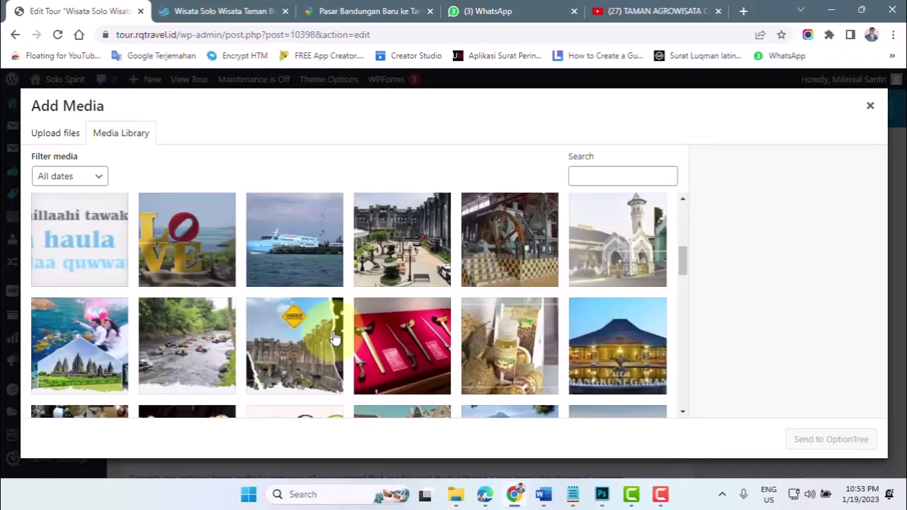
scroll(335, 338, "down", 5)
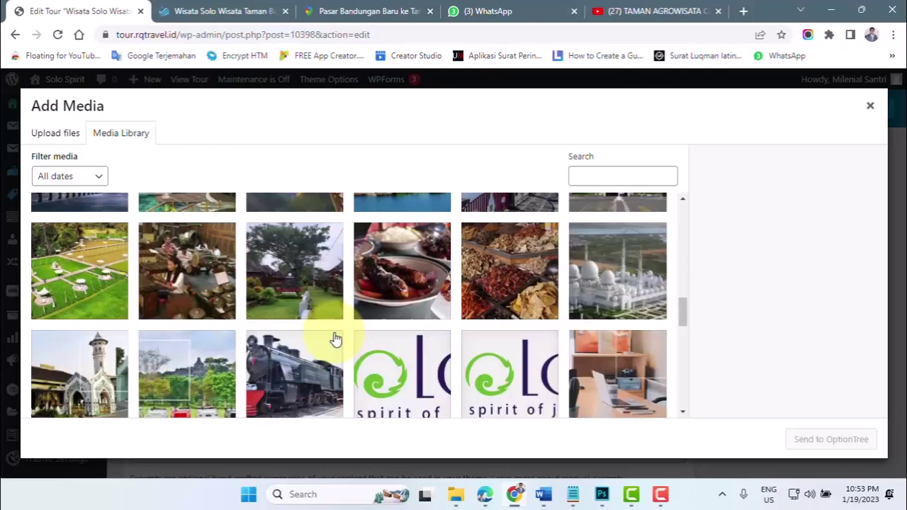
left_click(174, 240)
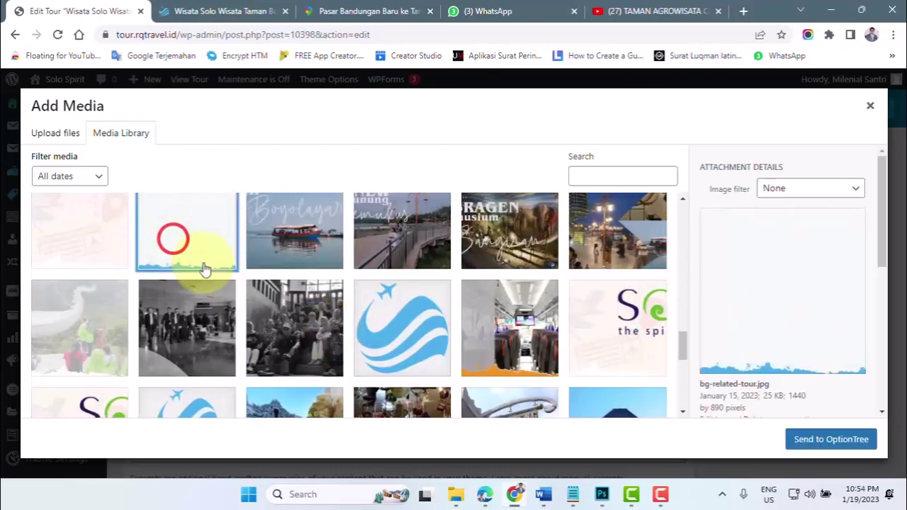
left_click(832, 439)
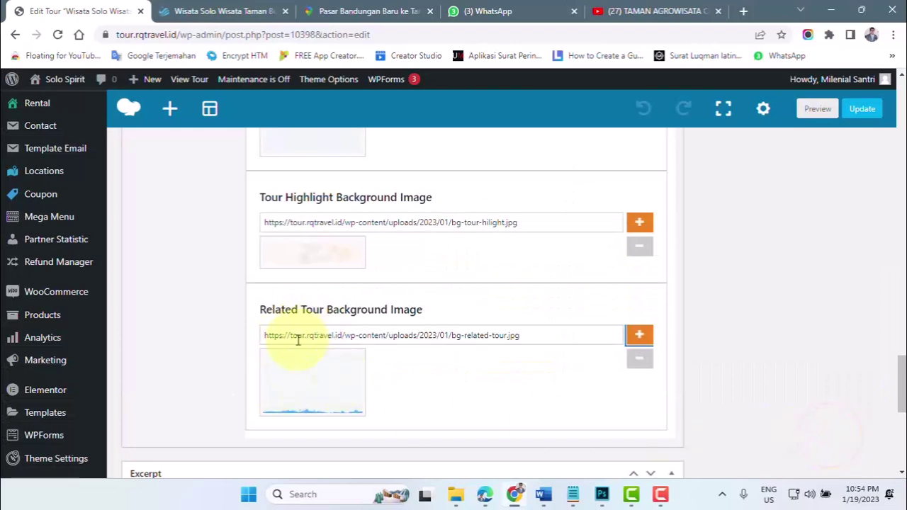
scroll(588, 361, "up", 5)
left_click(862, 108)
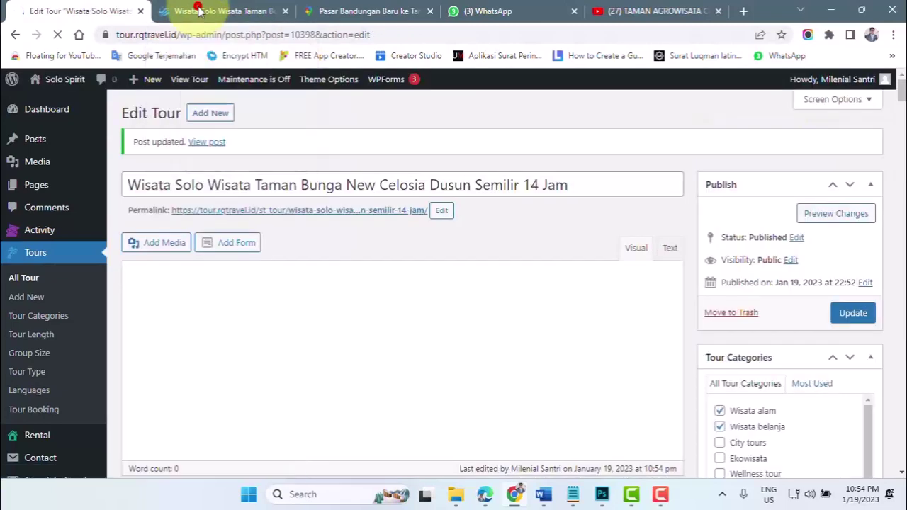
- View the live tour page down to its Overview section with the destination photo
left_click(201, 11)
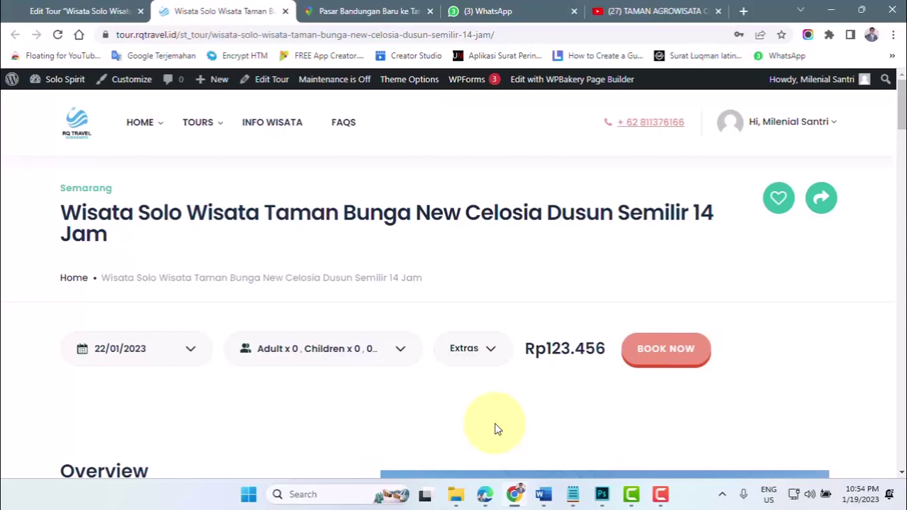
scroll(312, 309, "down", 3)
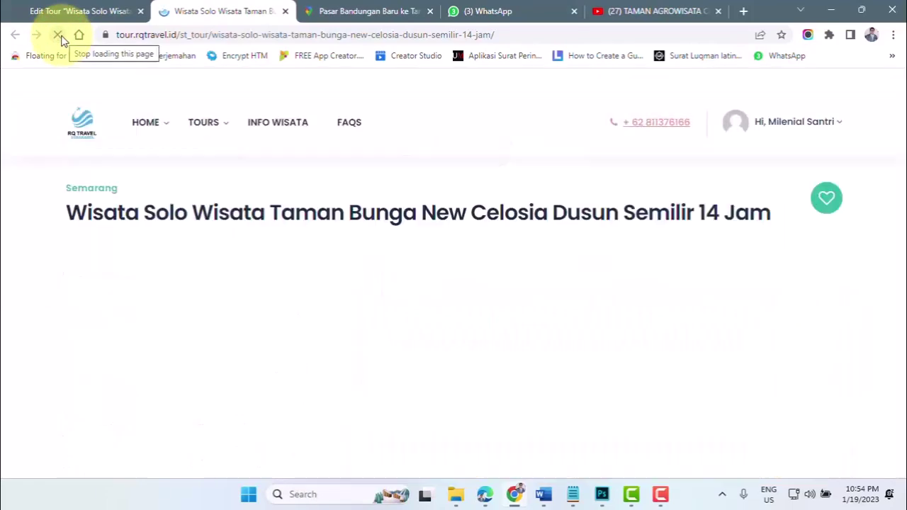
scroll(270, 287, "down", 8)
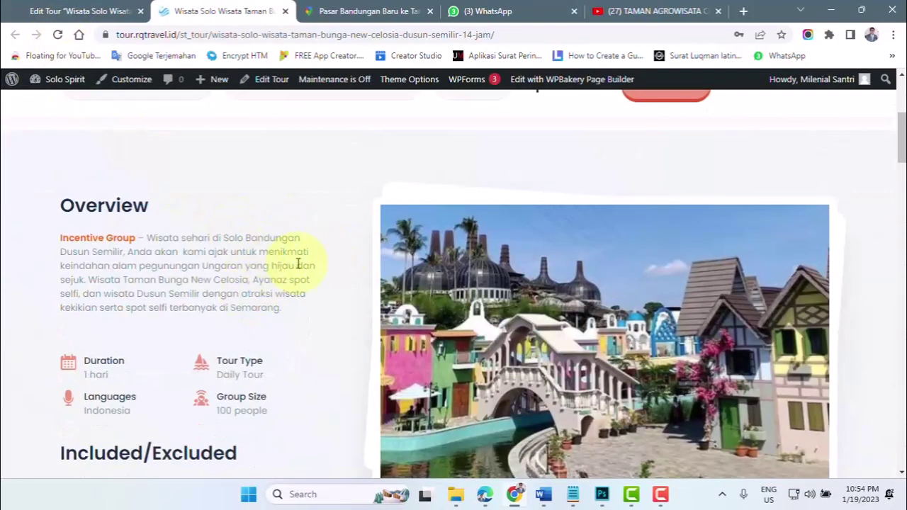